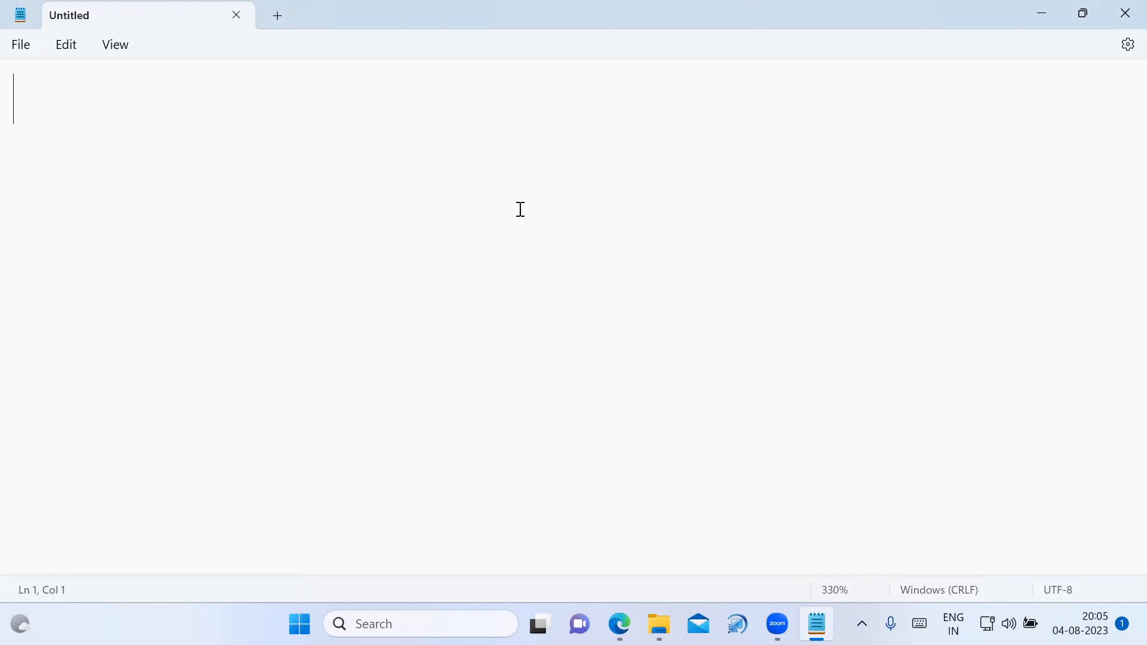
Write the two-line heading "How to Launch and Connect Linux Server and Windows." in the empty note.
{"action": "type", "text": "How "}
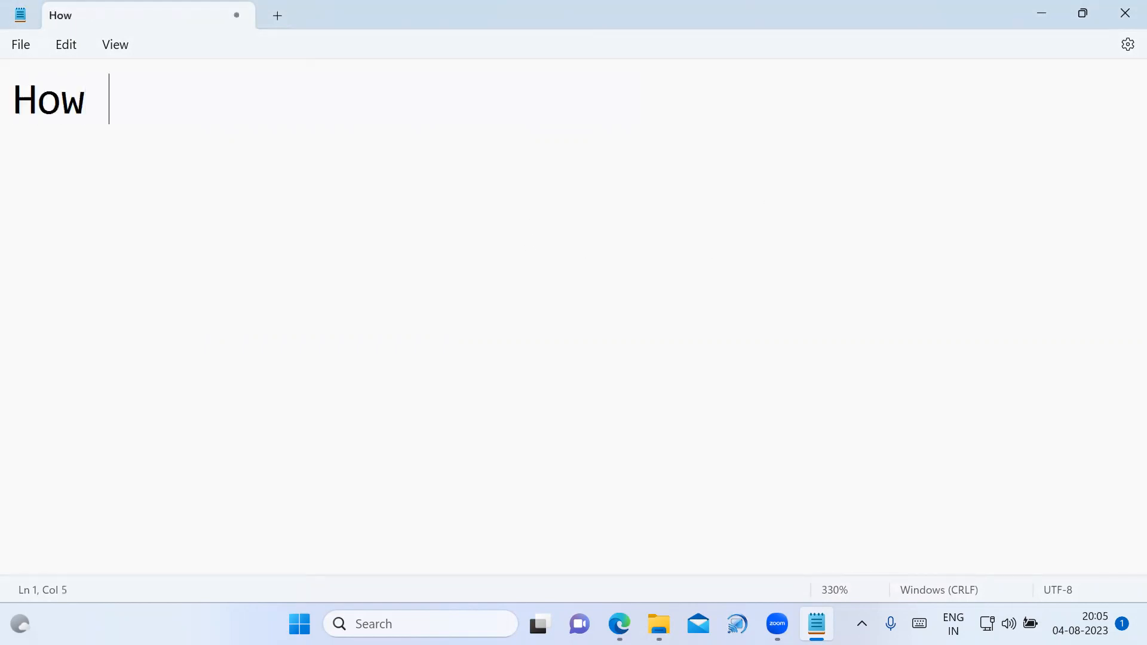
{"action": "type", "text": "to Lau"}
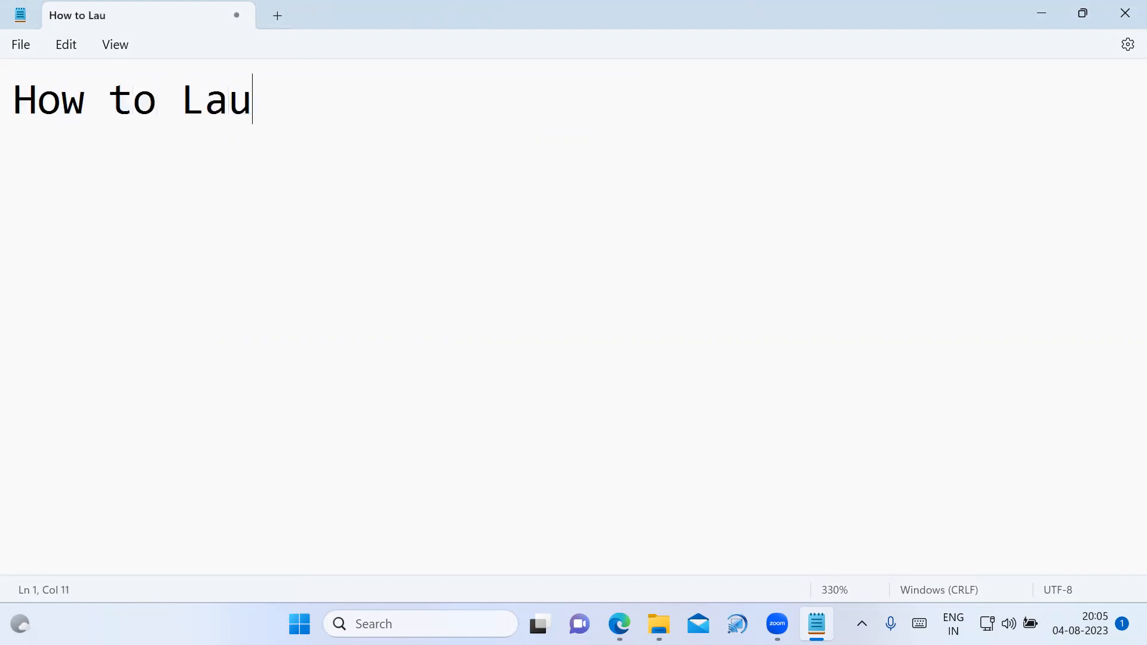
{"action": "type", "text": "nch and "}
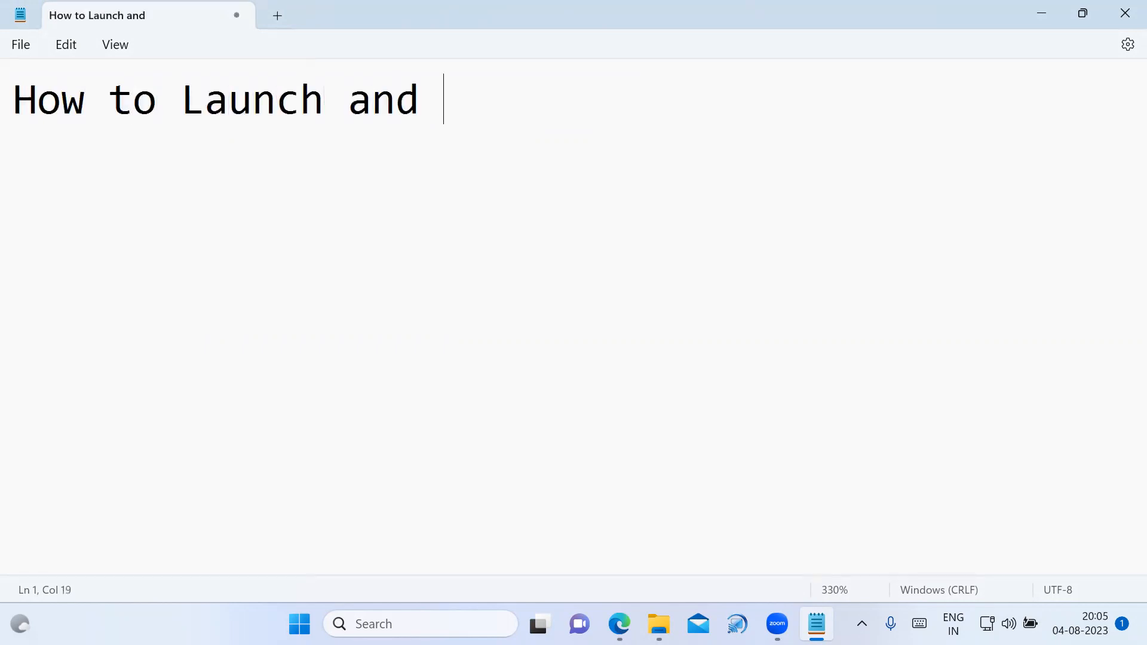
{"action": "type", "text": "Connect "}
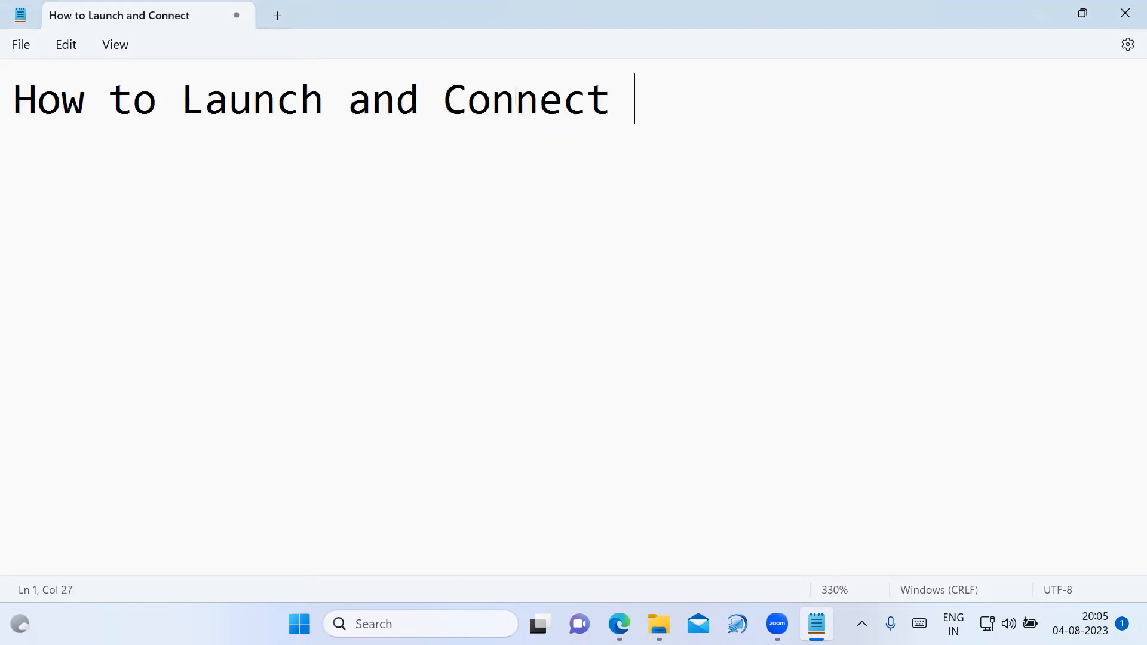
{"action": "type", "text": "Linux "}
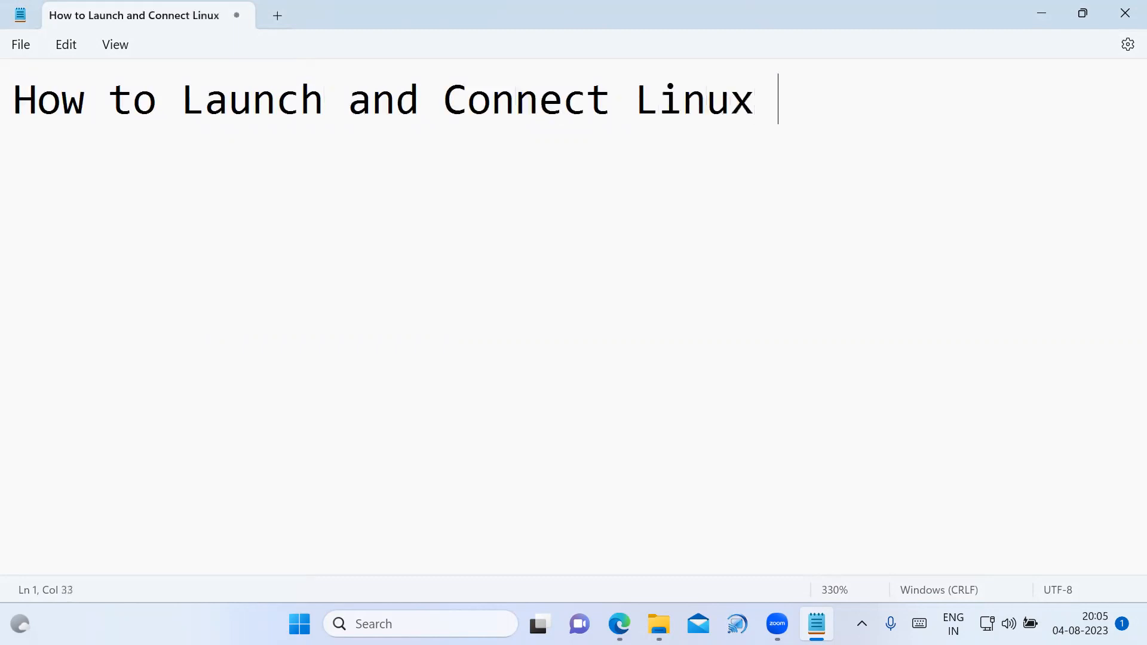
{"action": "type", "text": "Server and W"}
{"action": "key", "text": "BackSpace"}
{"action": "key", "text": "Return"}
{"action": "type", "text": "Wind"}
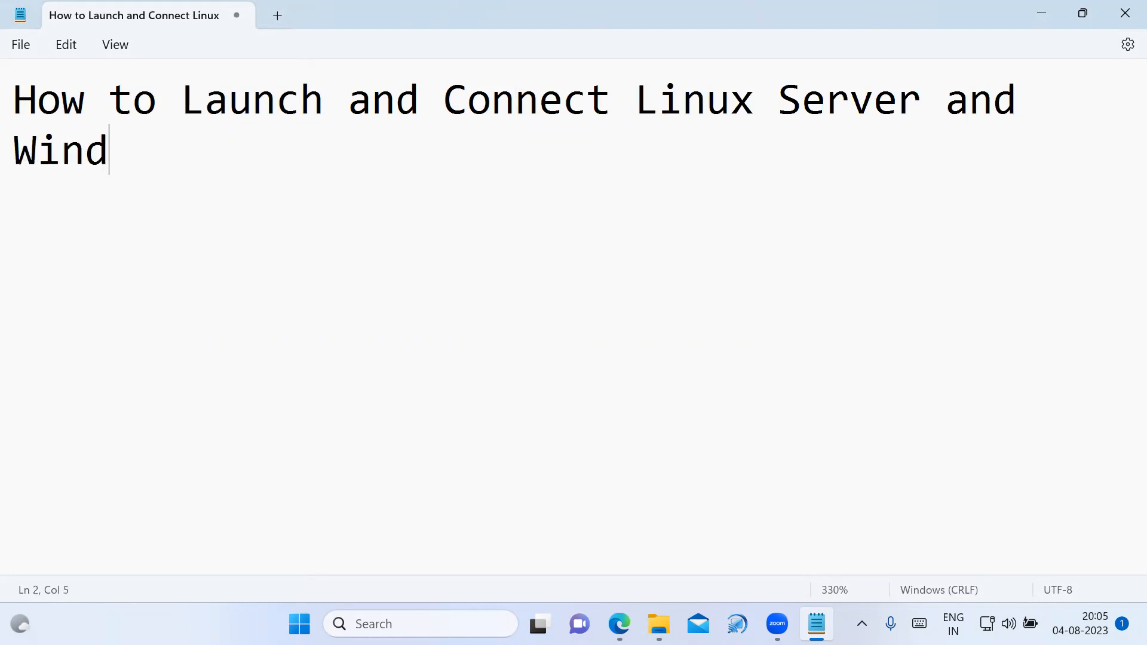
{"action": "type", "text": "ows"}
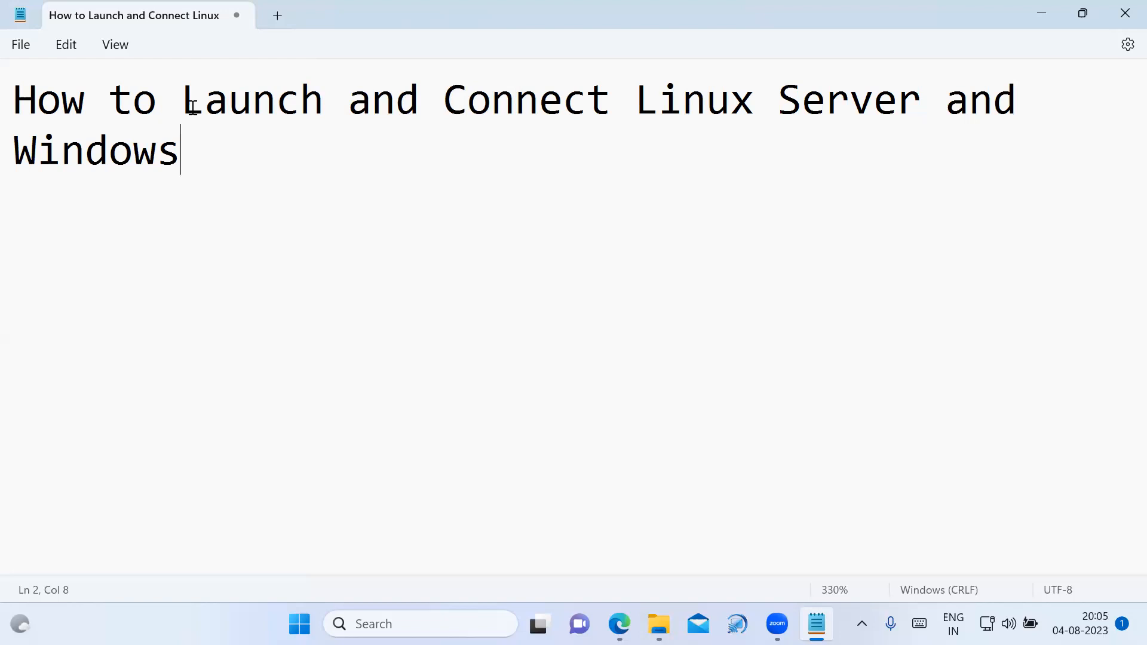
{"action": "left_click_drag", "start_coordinate": [17, 87], "coordinate": [185, 187]}
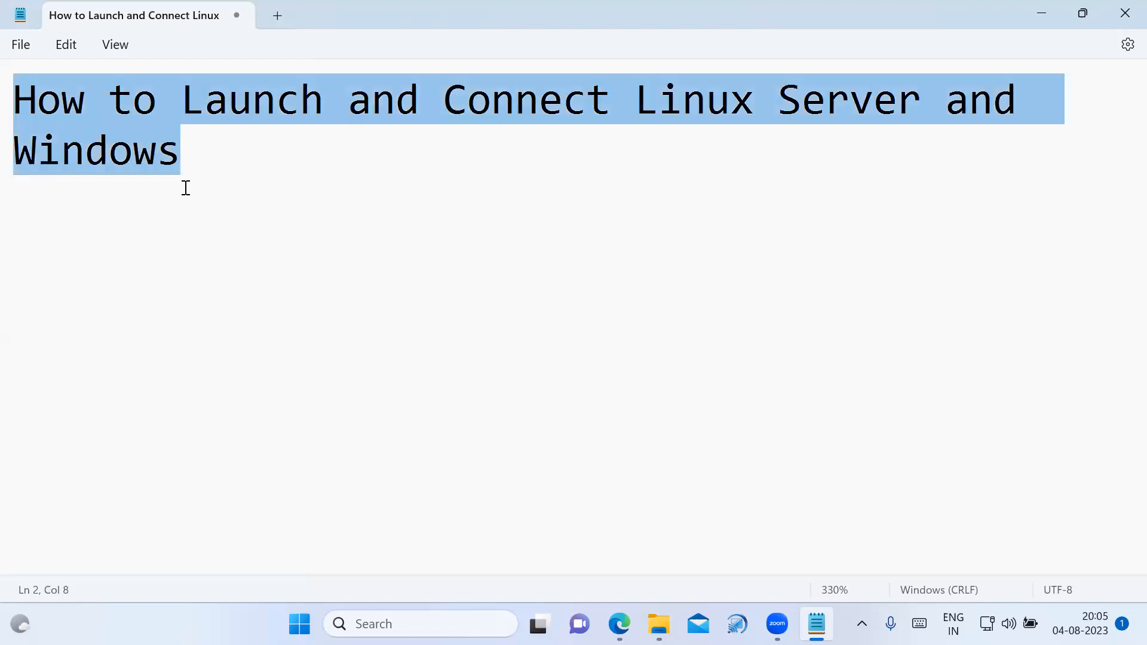
{"action": "left_click", "coordinate": [189, 177]}
{"action": "type", "text": "."}
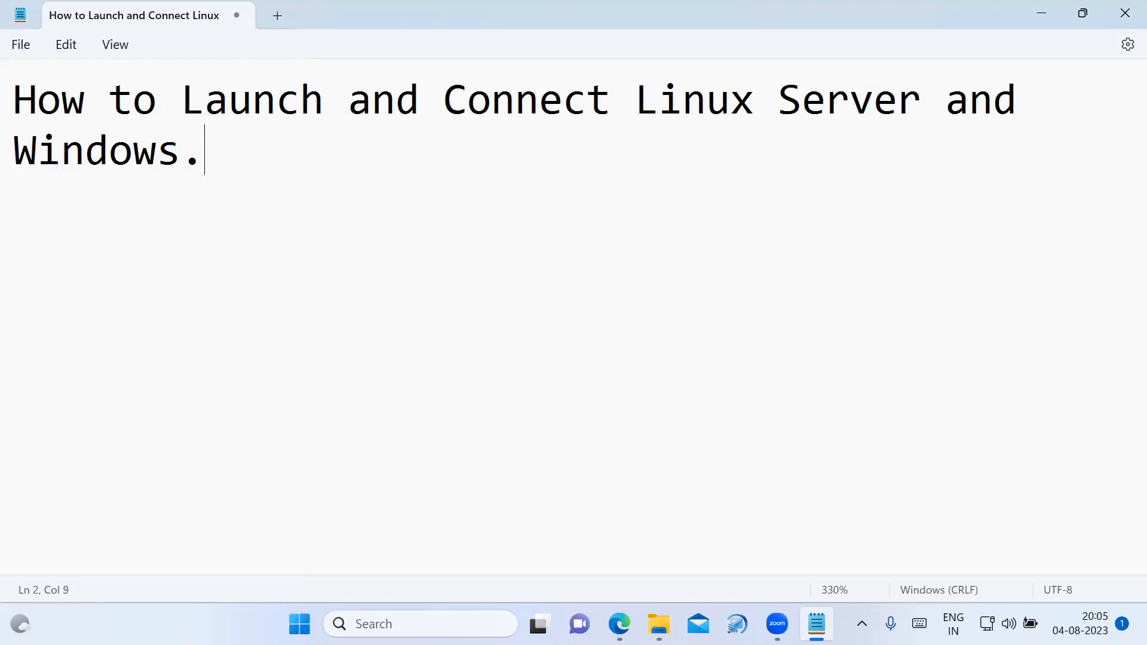
{"action": "key", "text": "Return"}
{"action": "key", "text": "alt+Tab"}
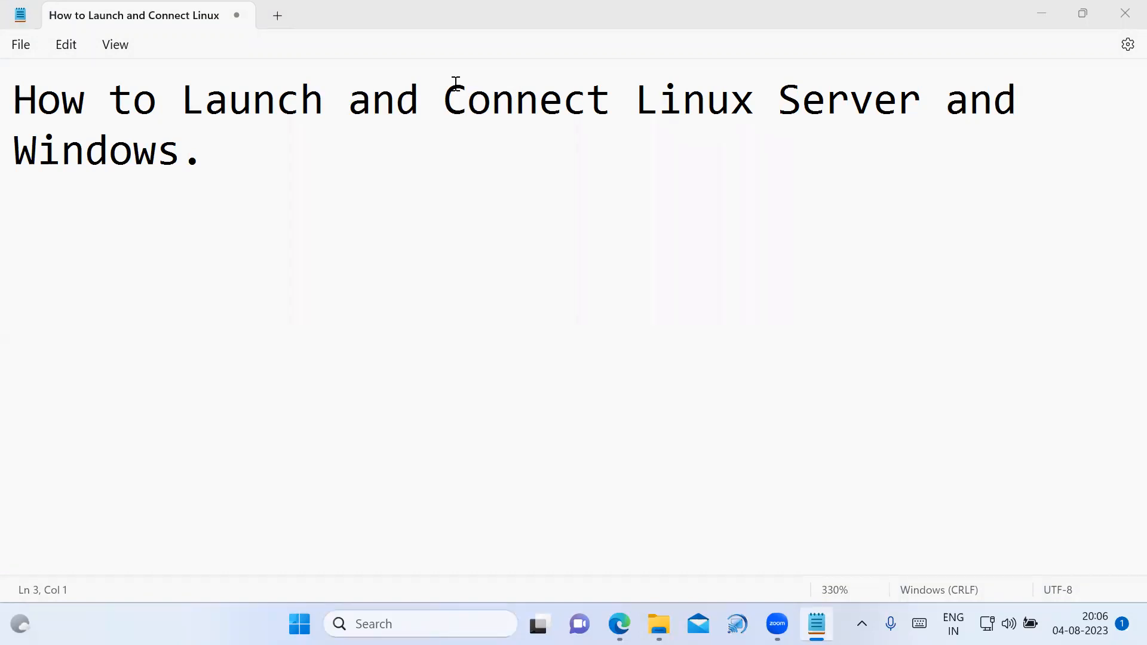
{"action": "left_click", "coordinate": [270, 160]}
{"action": "left_click_drag", "start_coordinate": [14, 94], "coordinate": [267, 226]}
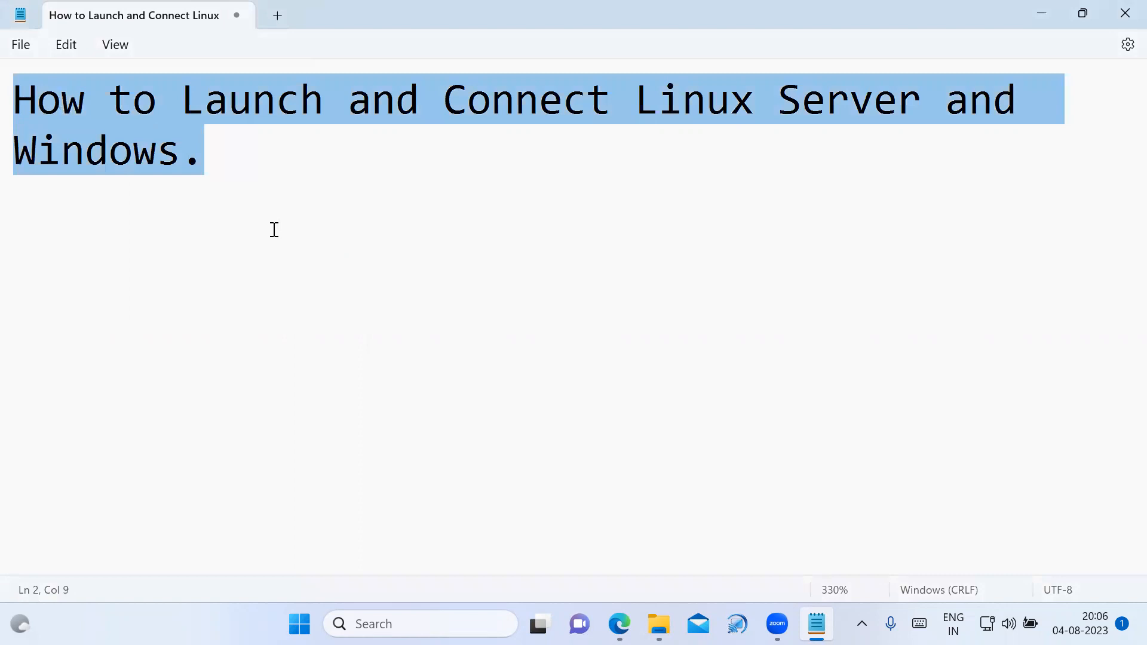
{"action": "left_click", "coordinate": [275, 219]}
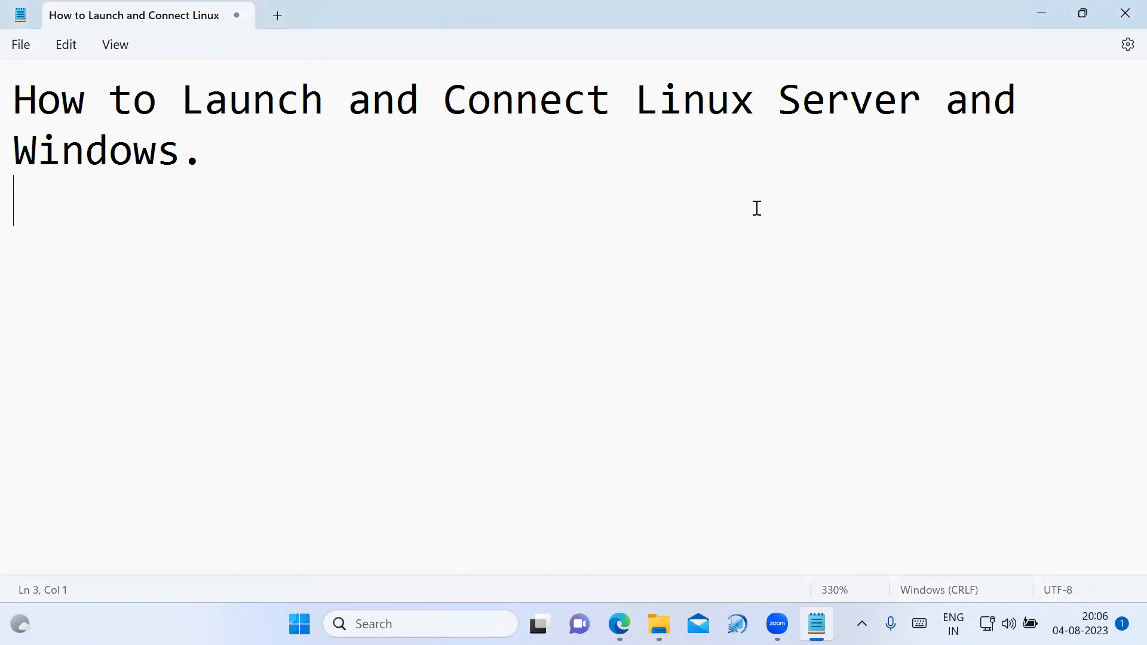
{"action": "left_click", "coordinate": [645, 171]}
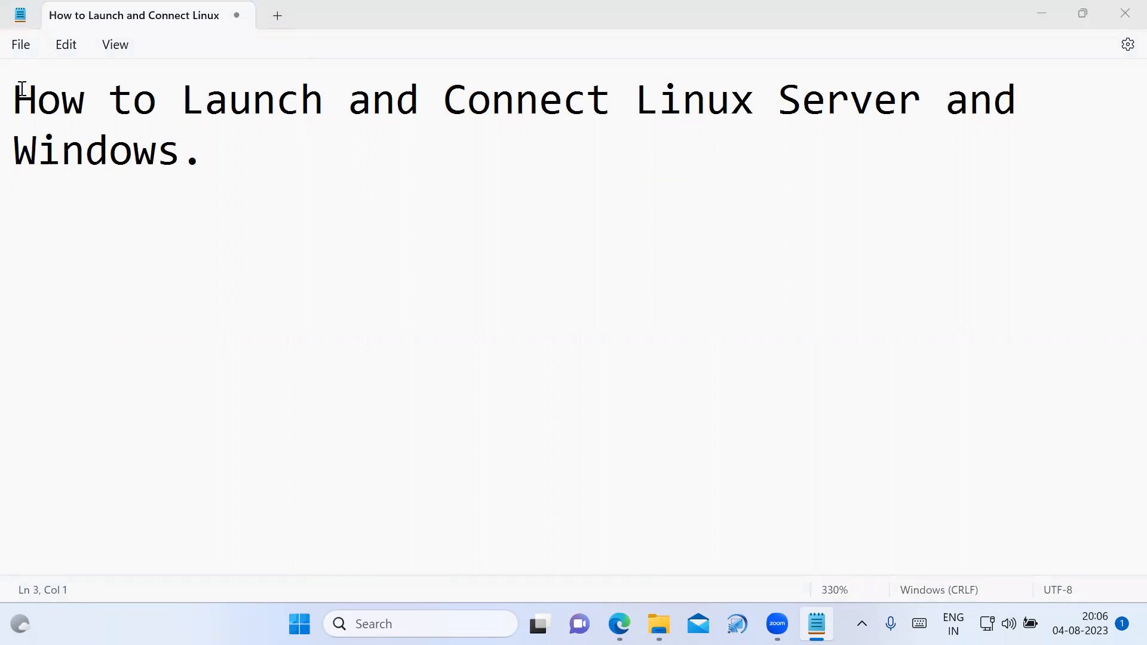
Replace the existing heading with "How transfer files from your local system to servers.", putting "servers." on the second line.
{"action": "left_click_drag", "start_coordinate": [21, 90], "coordinate": [319, 261]}
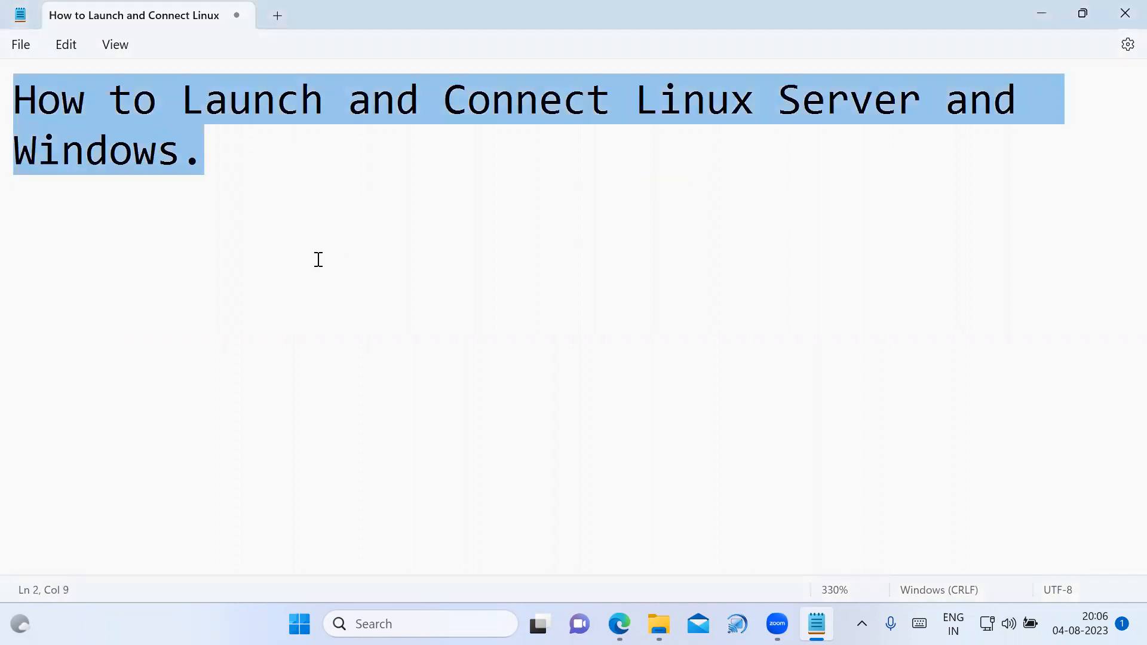
{"action": "key", "text": "Delete"}
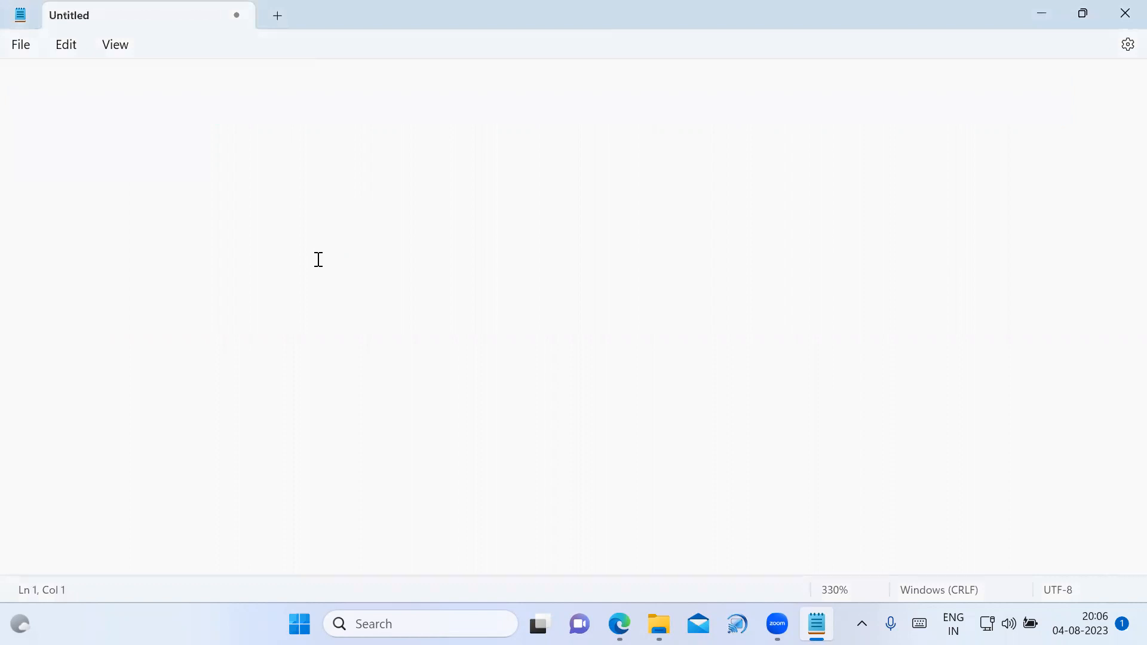
{"action": "type", "text": "How "}
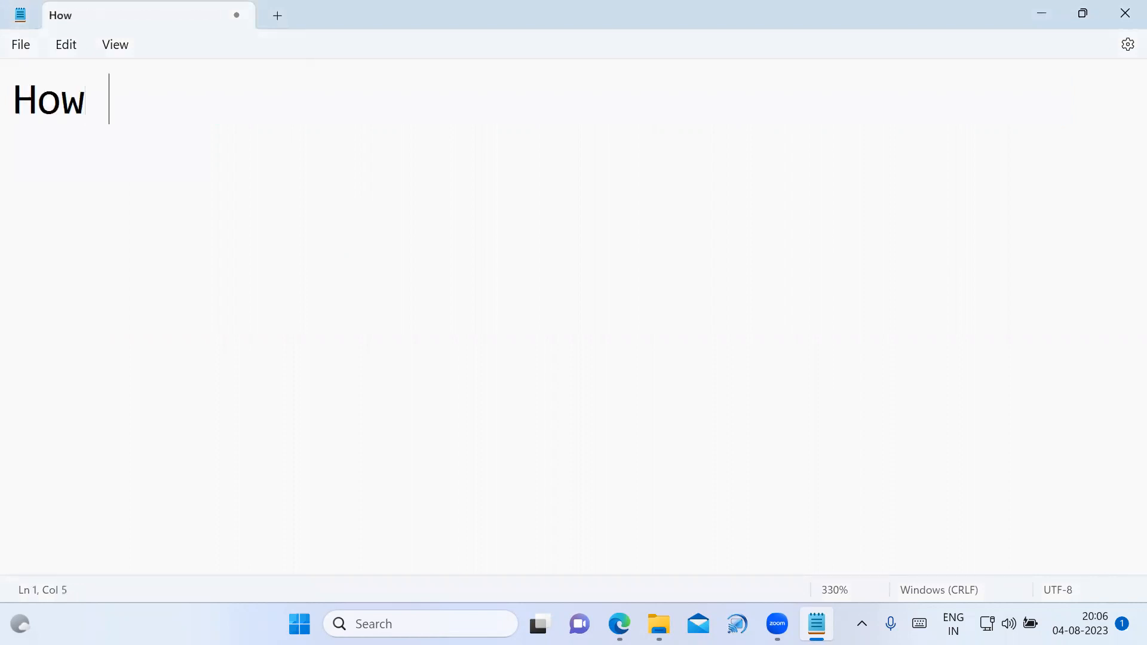
{"action": "type", "text": "transfer "}
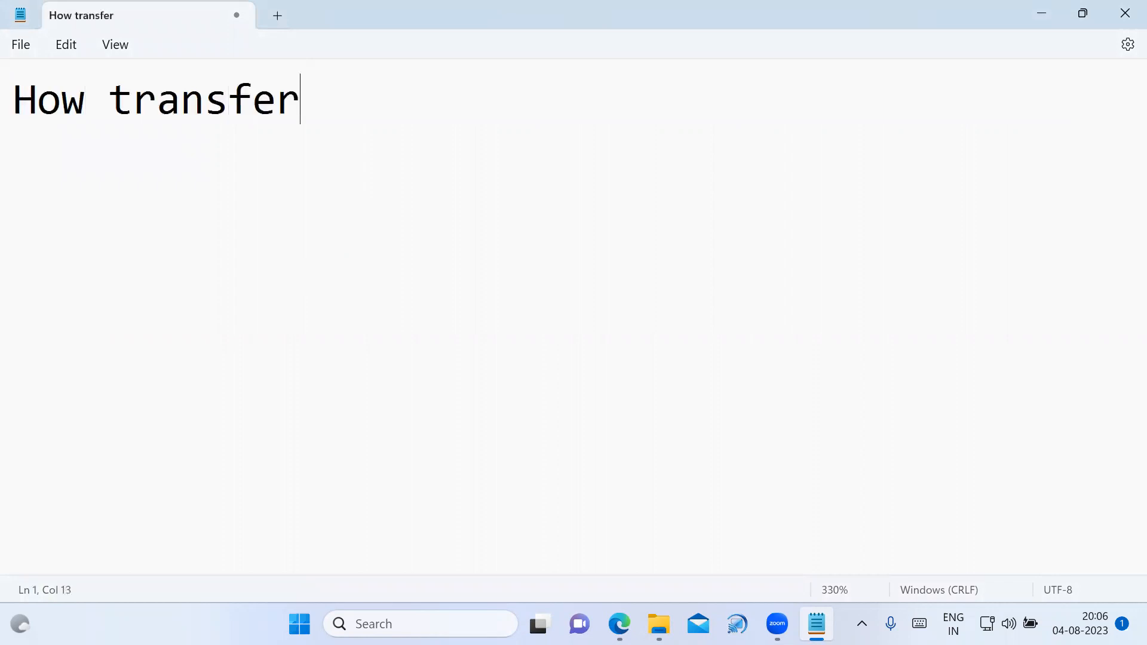
{"action": "type", "text": "files "}
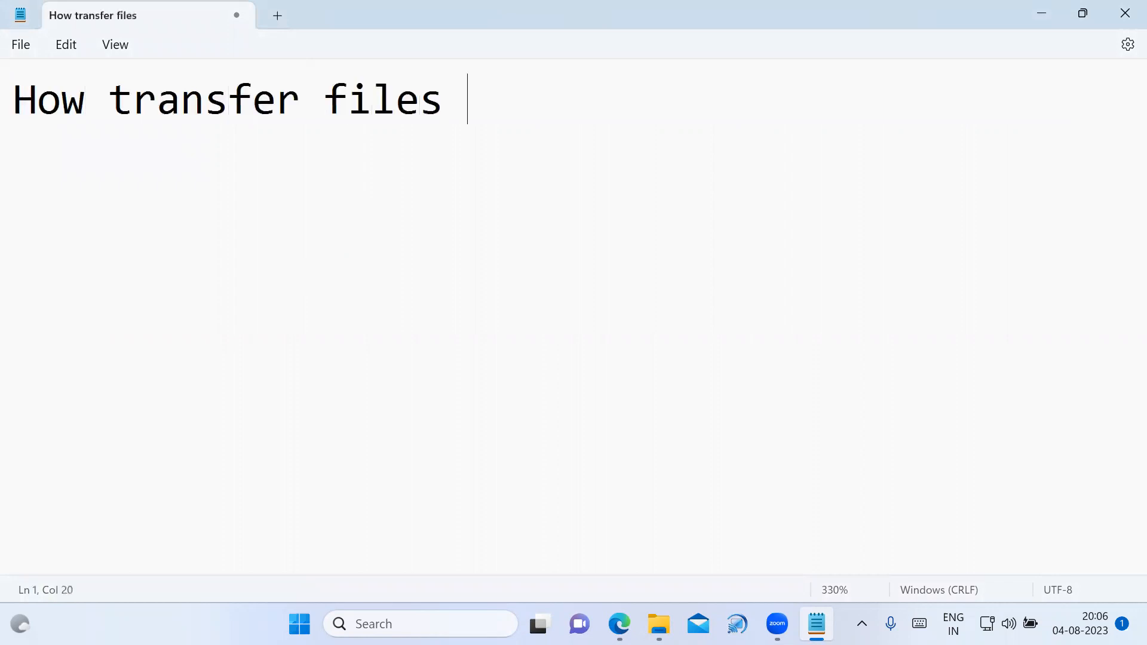
{"action": "type", "text": "from your "}
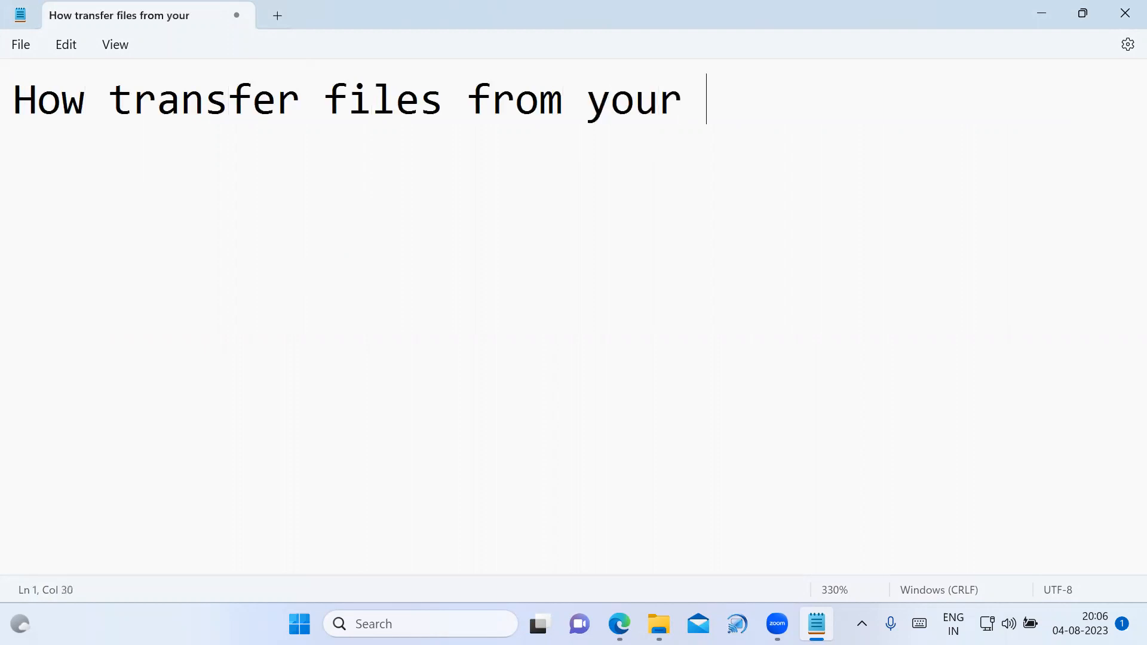
{"action": "type", "text": "local sys"}
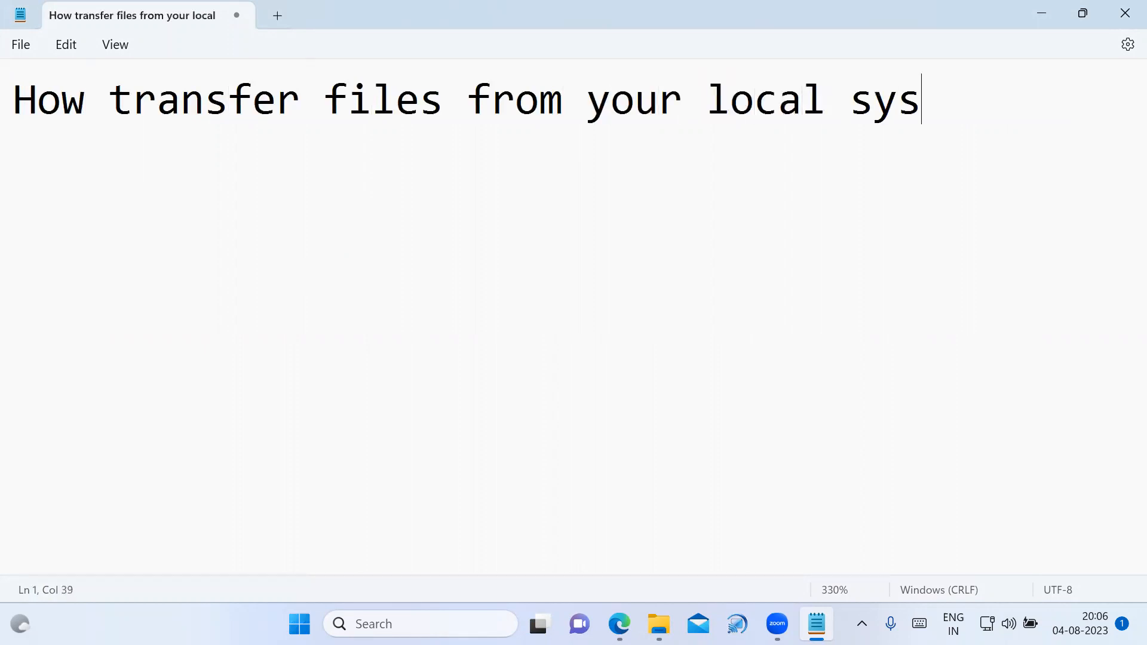
{"action": "type", "text": "tem to"}
{"action": "key", "text": "Return"}
{"action": "type", "text": "ser"}
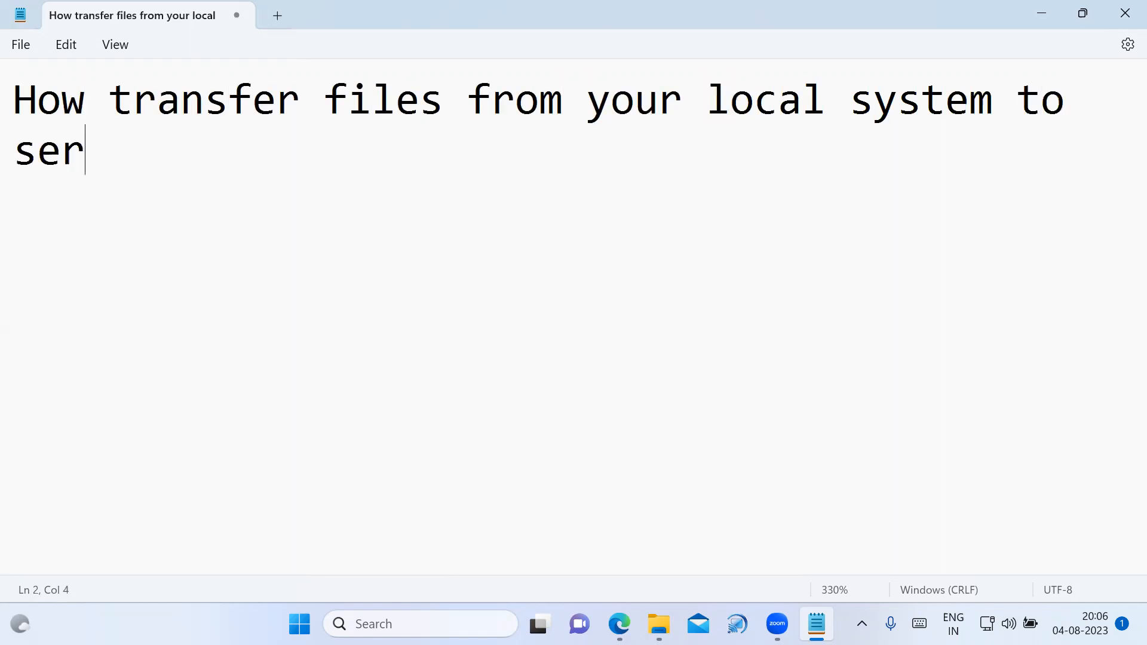
{"action": "type", "text": "vers."}
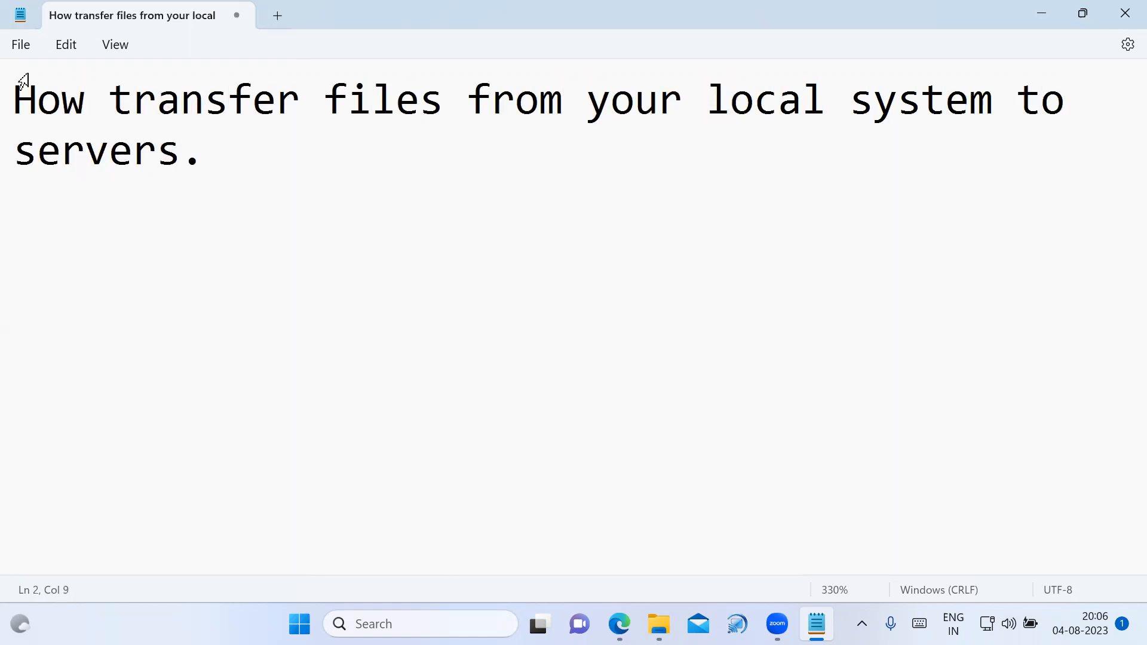
Add the numbered item "1. Linux Server" on the line below the heading.
{"action": "left_click_drag", "start_coordinate": [16, 97], "coordinate": [282, 233]}
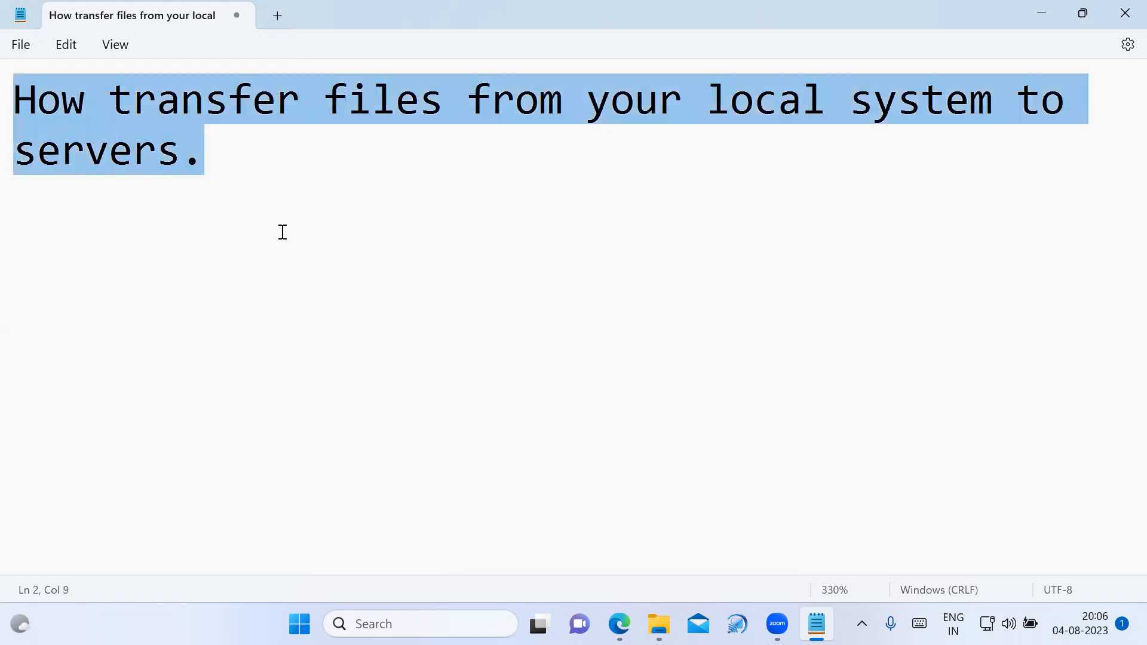
{"action": "left_click", "coordinate": [281, 233]}
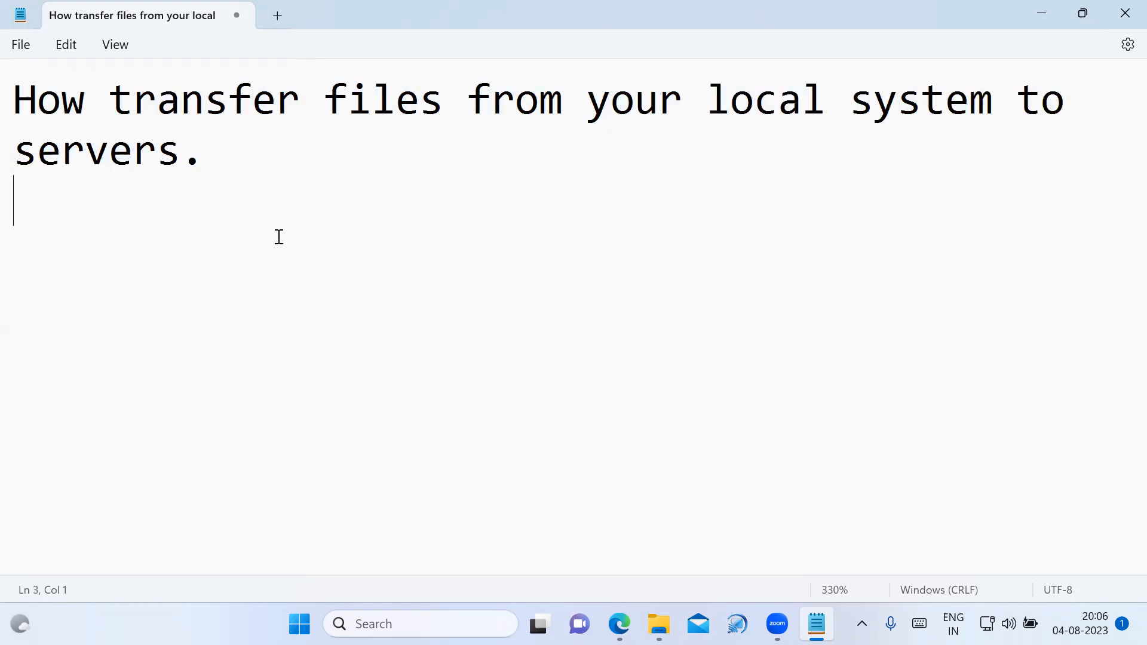
{"action": "type", "text": "Linu"}
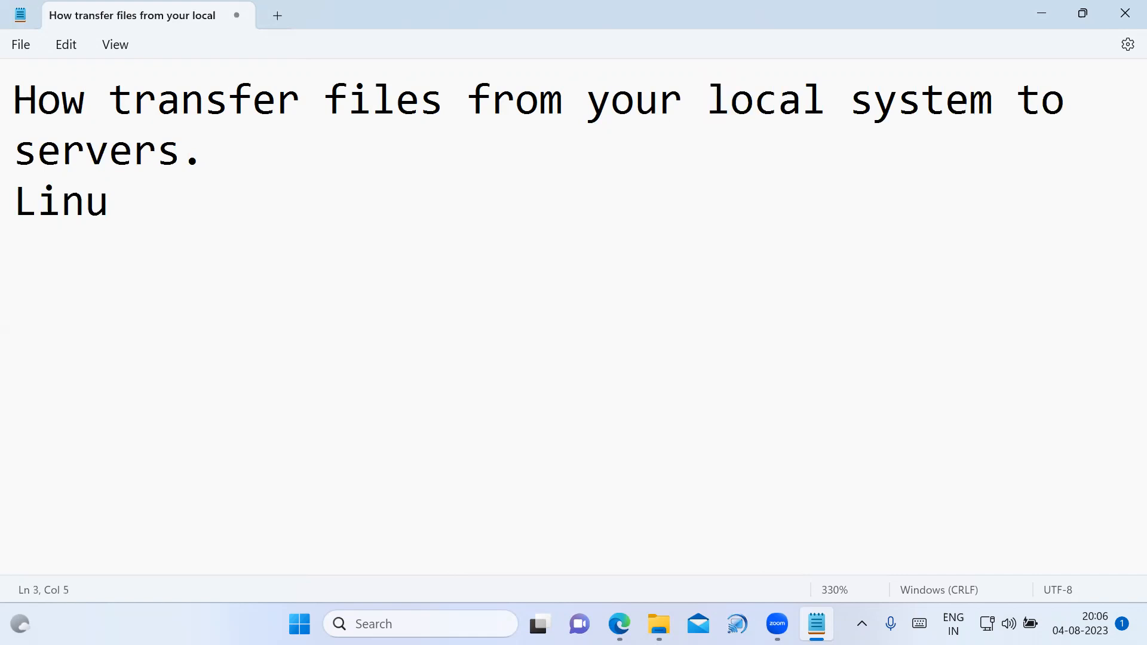
{"action": "type", "text": "x Server"}
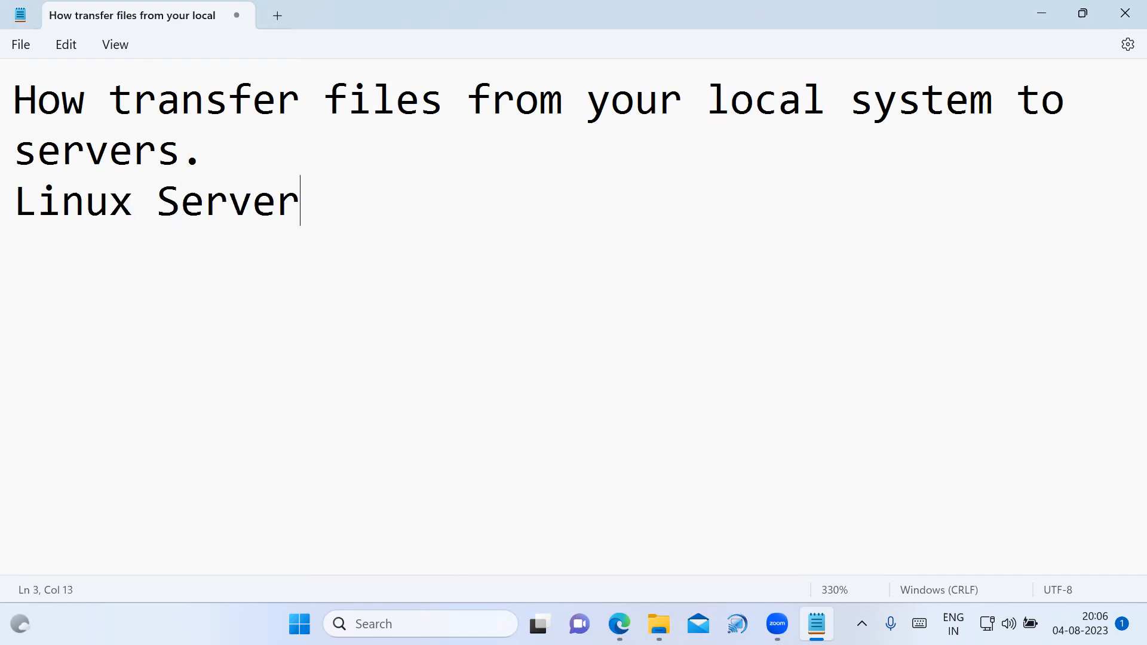
{"action": "key", "text": "Home"}
{"action": "type", "text": "1."}
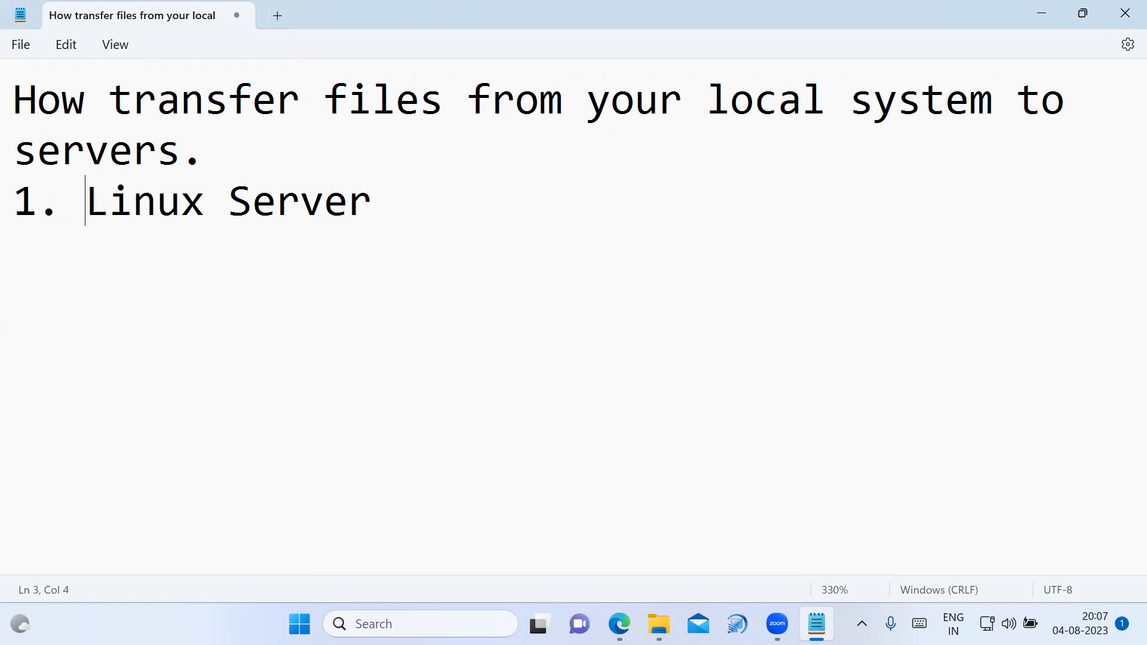
Add the second numbered item "2. Windows Server" below the Linux item and start a new line.
{"action": "key", "text": "End"}
{"action": "key", "text": "Return"}
{"action": "type", "text": "2. Windows "}
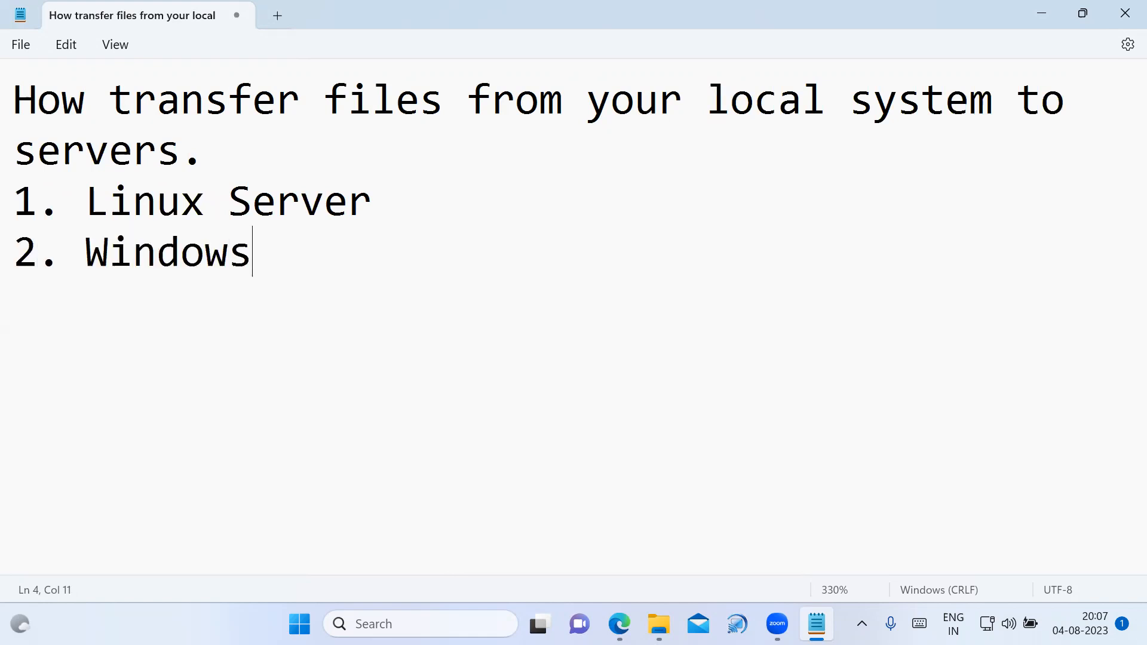
{"action": "type", "text": "Ser4"}
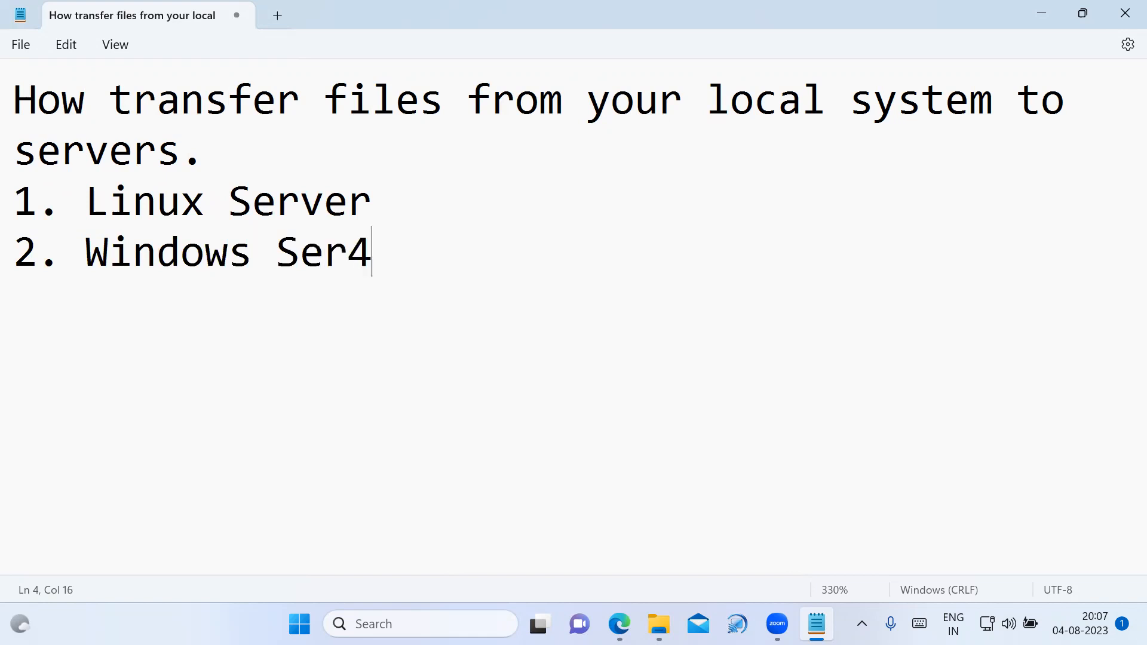
{"action": "key", "text": "BackSpace"}
{"action": "type", "text": "ver"}
{"action": "key", "text": "Return"}
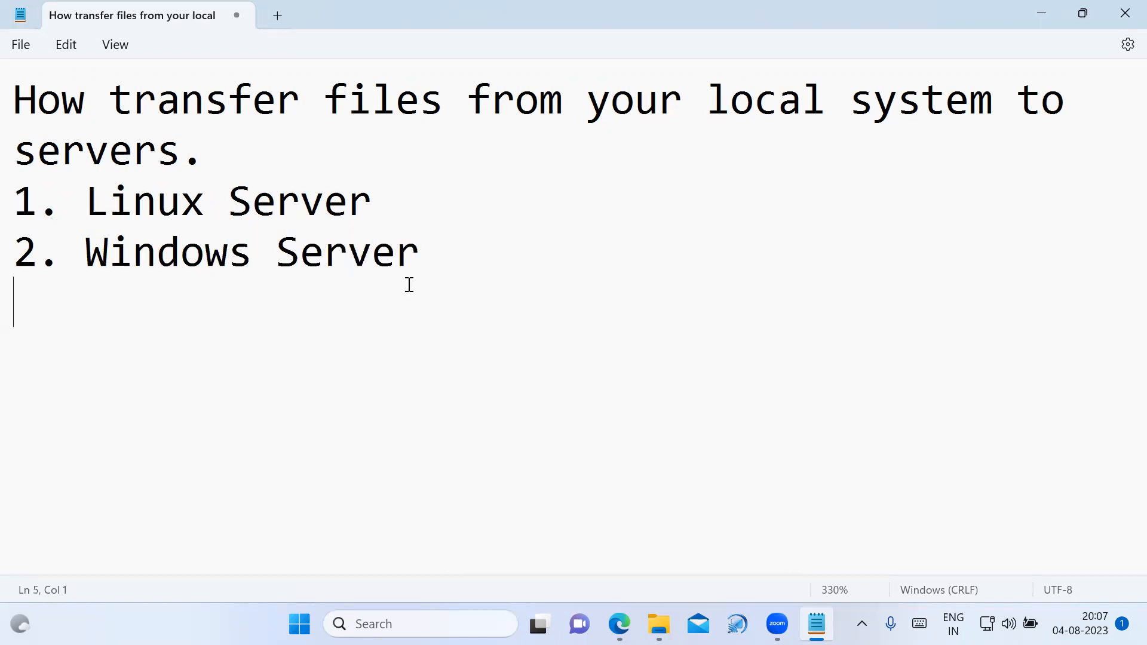
Copy "1. Linux Server" below the list as the section heading "1. Linux Server:" and underline it with a row of equals signs.
{"action": "left_click_drag", "start_coordinate": [14, 200], "coordinate": [426, 203]}
{"action": "key", "text": "ctrl+c"}
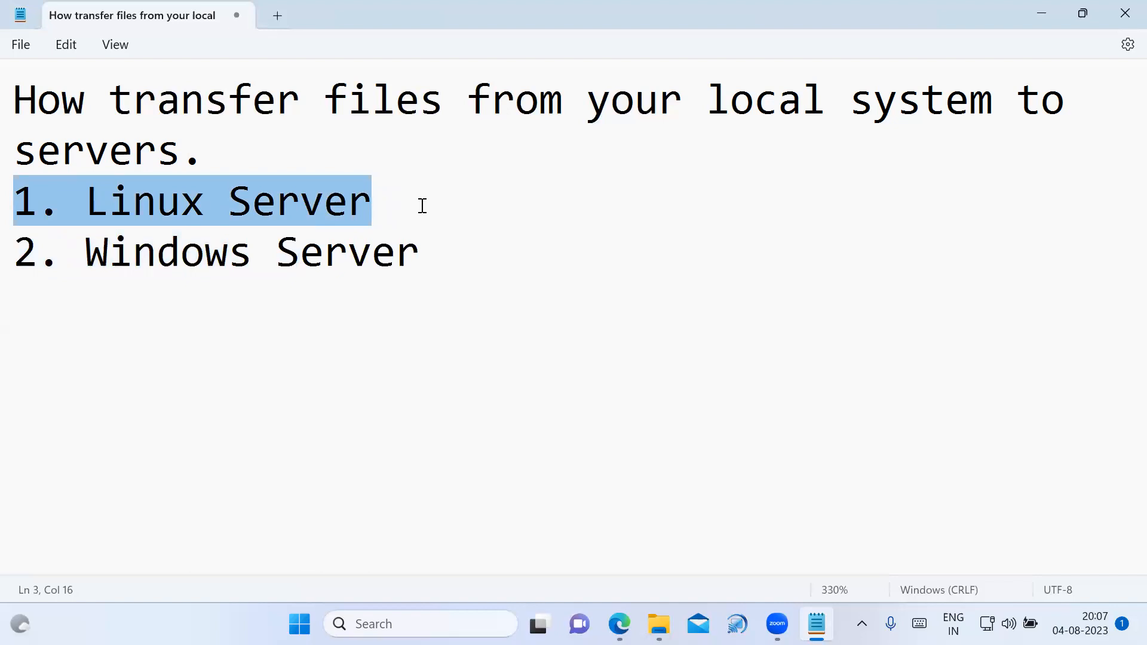
{"action": "left_click", "coordinate": [424, 253]}
{"action": "key", "text": "Return"}
{"action": "key", "text": "Return"}
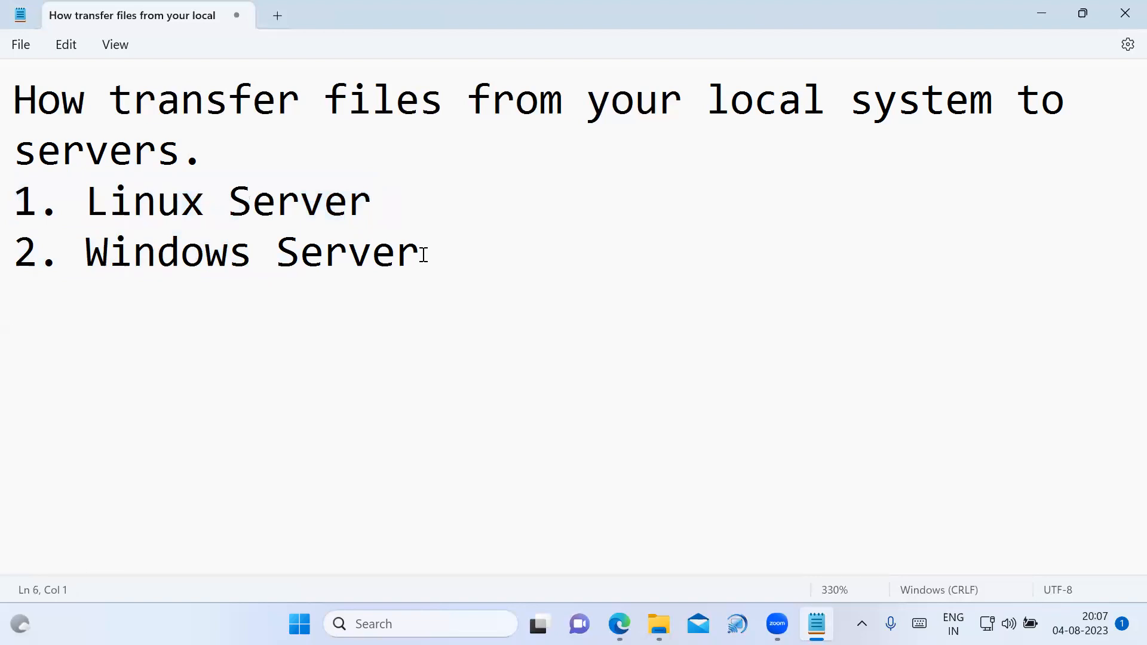
{"action": "key", "text": "ctrl+v"}
{"action": "type", "text": ":"}
{"action": "key", "text": "Return"}
{"action": "type", "text": "====================="}
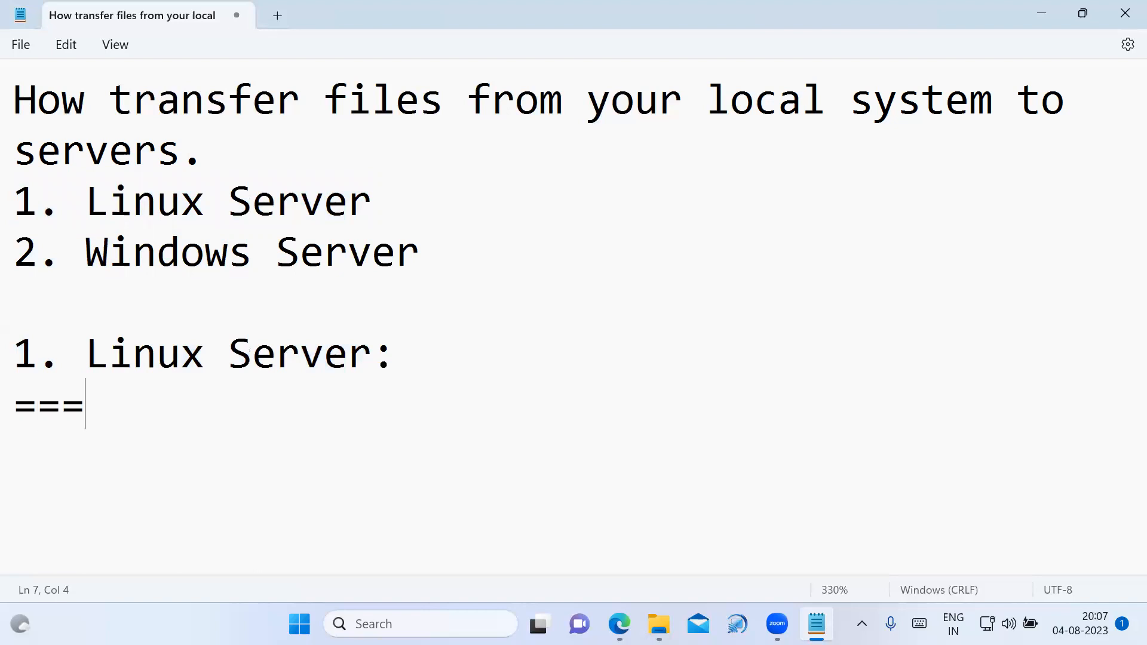
{"action": "key", "text": "BackSpace"}
{"action": "key", "text": "BackSpace"}
{"action": "key", "text": "BackSpace"}
{"action": "key", "text": "BackSpace"}
{"action": "key", "text": "BackSpace"}
{"action": "key", "text": "BackSpace"}
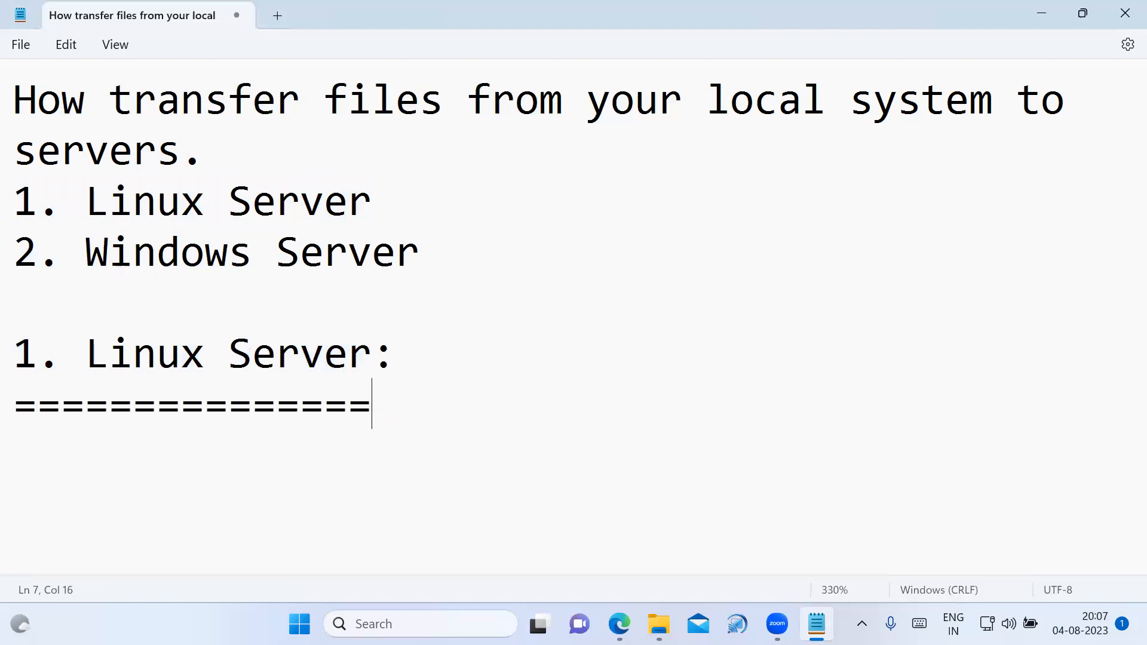
{"action": "key", "text": "Return"}
Leave the open windows for the desktop and switch to Google Chrome, opening it with the existing user profile.
{"action": "key", "text": "alt+Tab"}
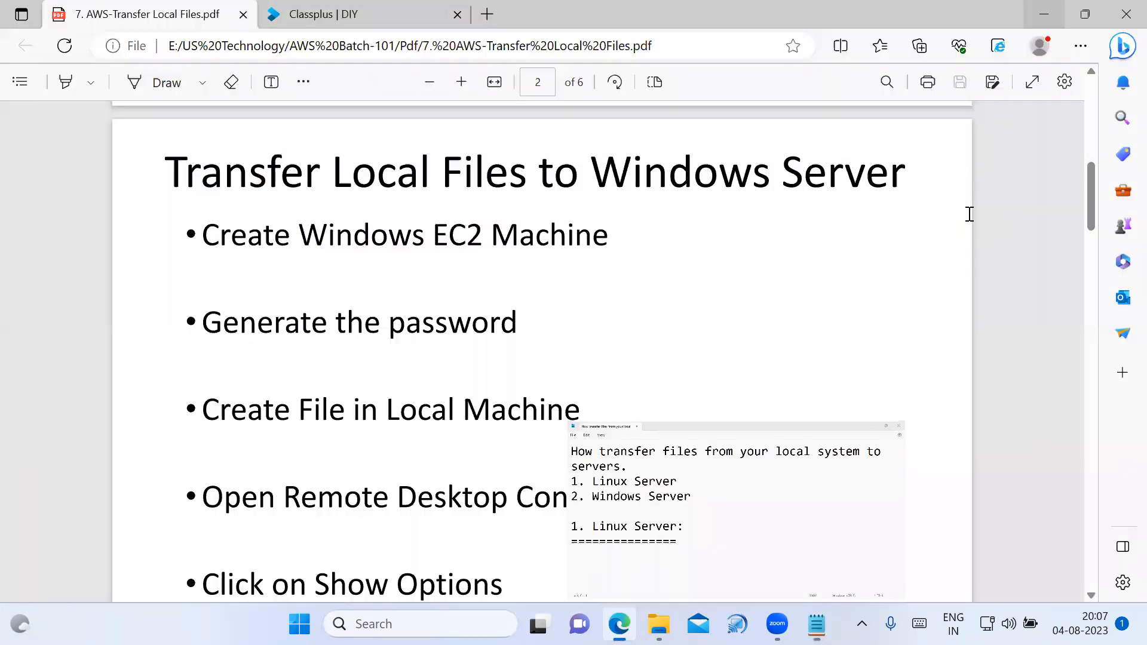
{"action": "key", "text": "alt+Tab"}
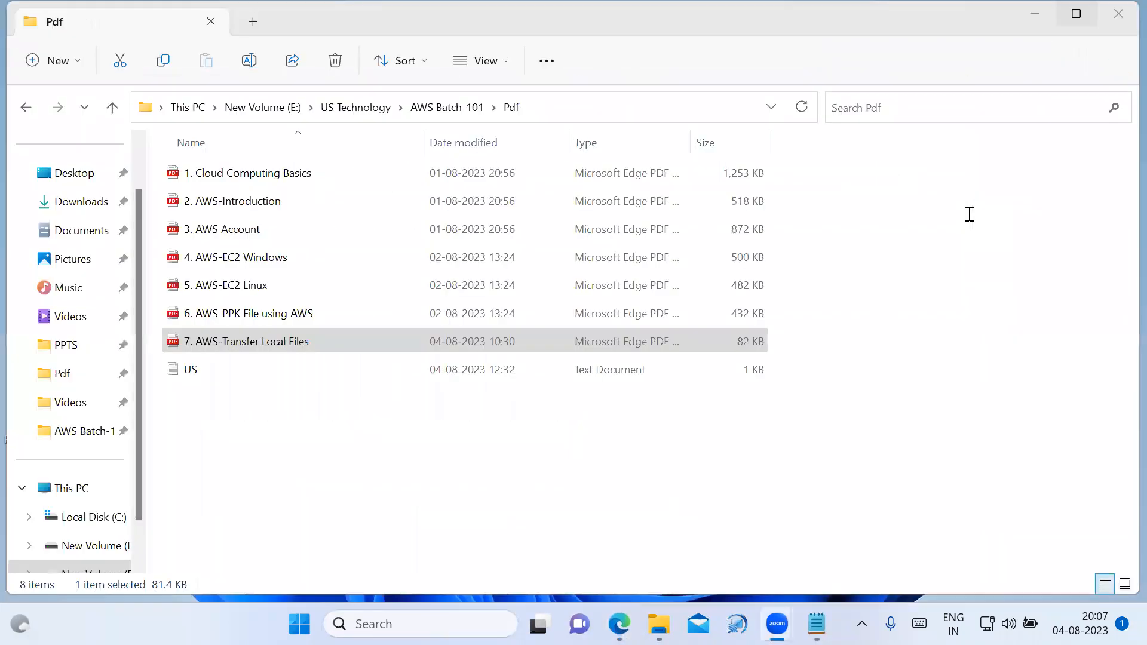
{"action": "left_click", "coordinate": [835, 92]}
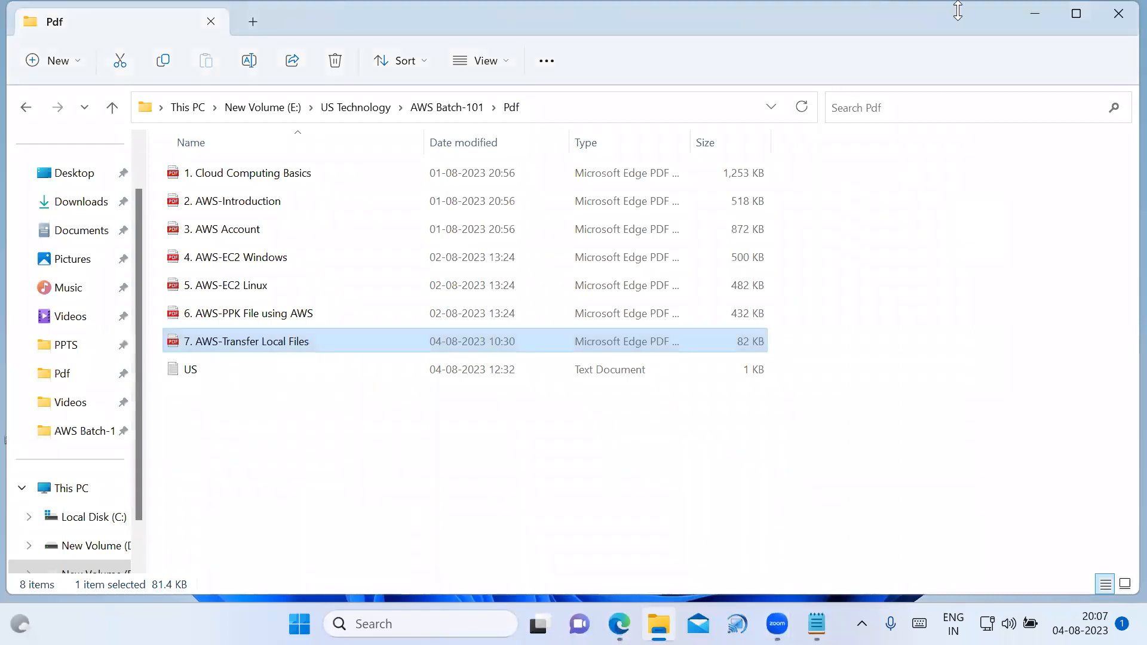
{"action": "left_click", "coordinate": [1038, 14]}
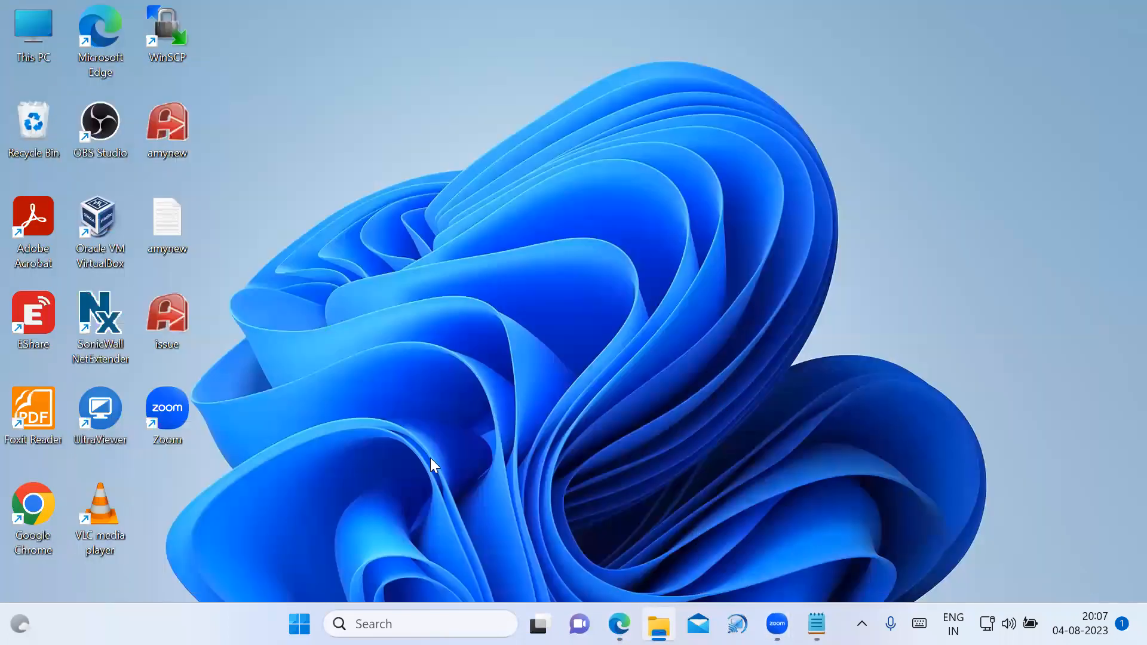
{"action": "double_click", "coordinate": [39, 502]}
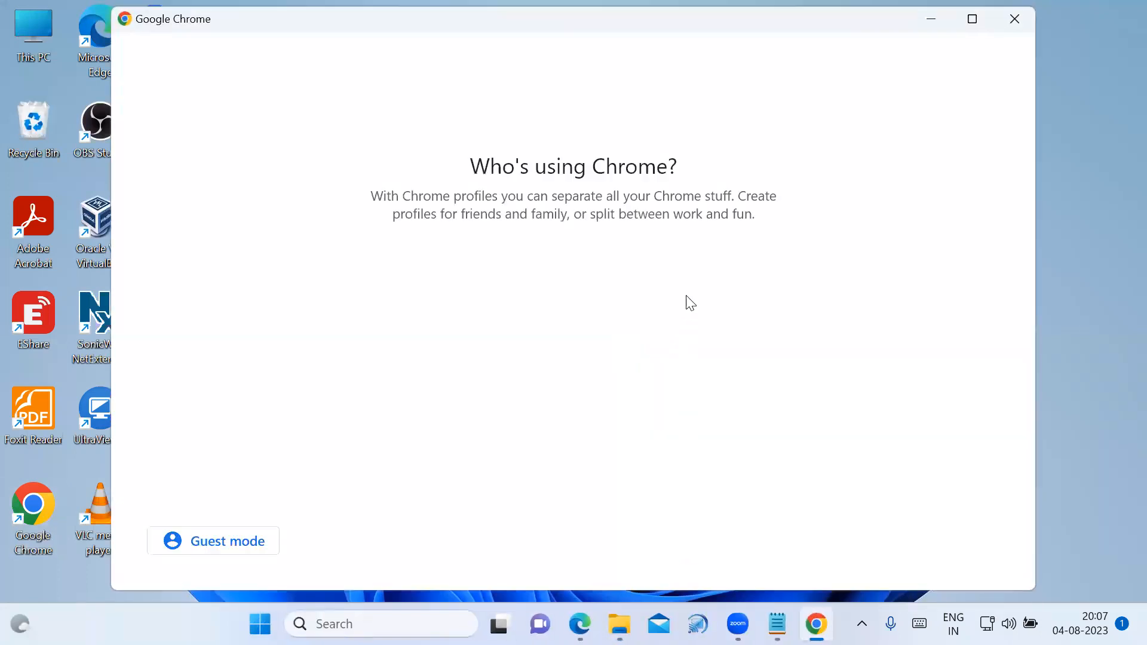
{"action": "left_click", "coordinate": [657, 377]}
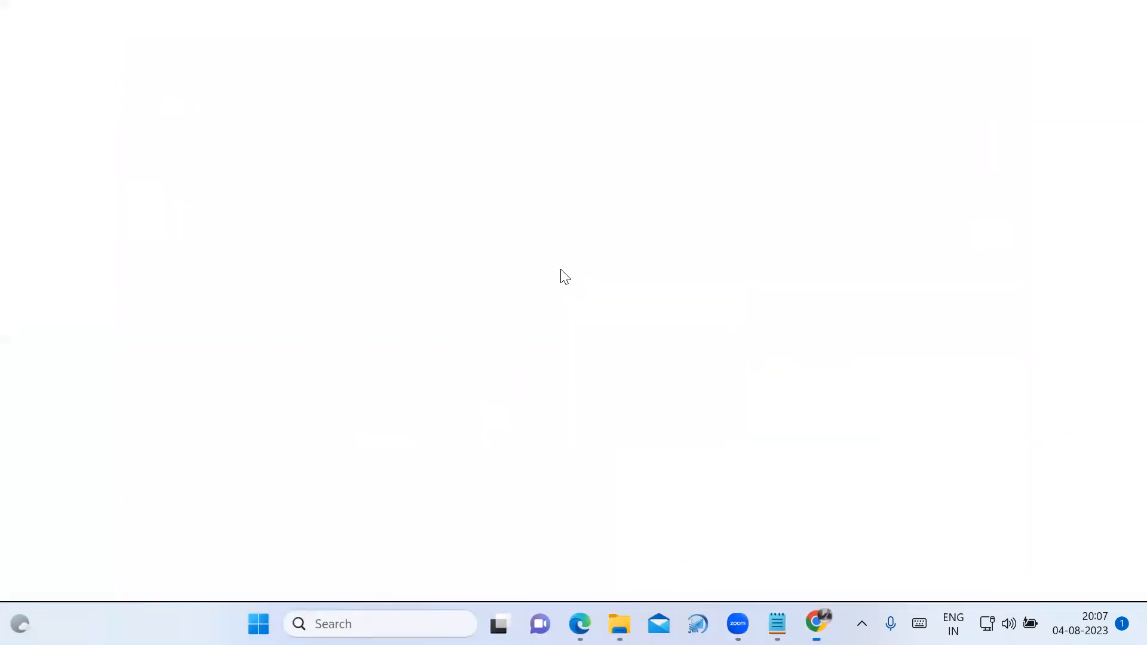
Search Google for "aws login" and open the AWS Management Console page from the results.
{"action": "left_click", "coordinate": [458, 404]}
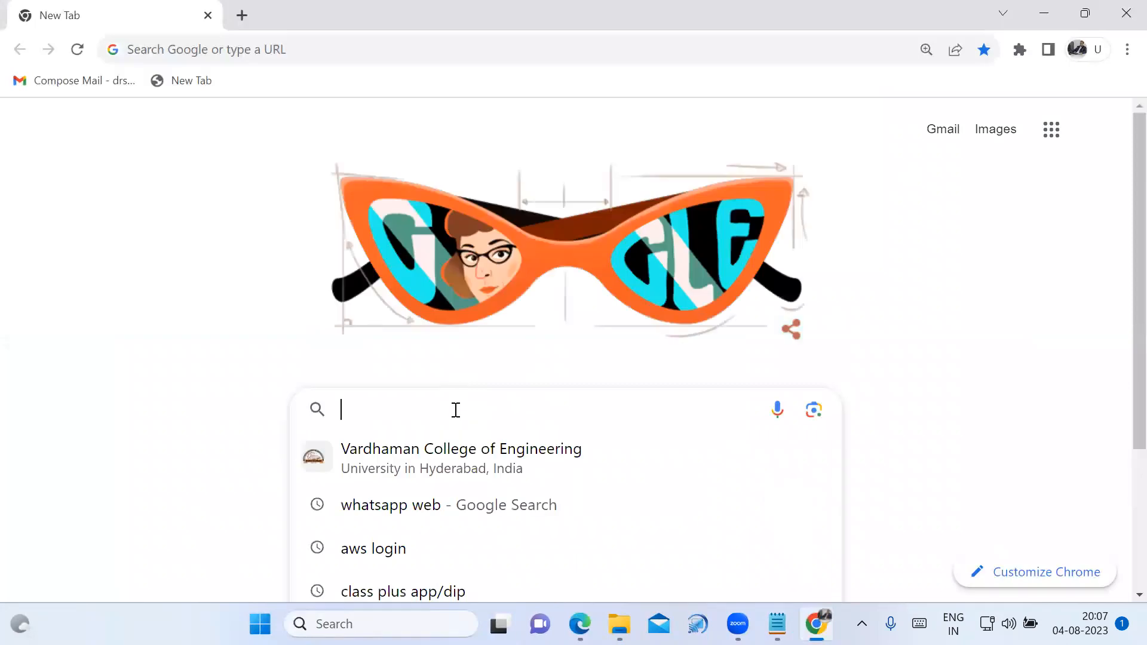
{"action": "left_click", "coordinate": [405, 548]}
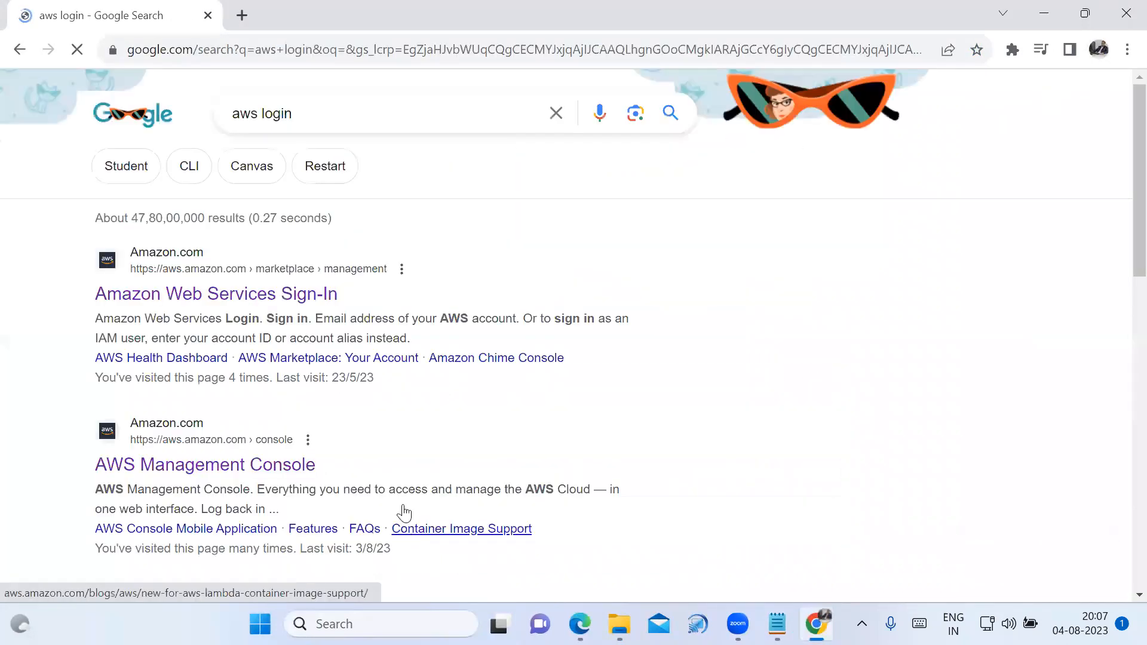
{"action": "left_click", "coordinate": [254, 475]}
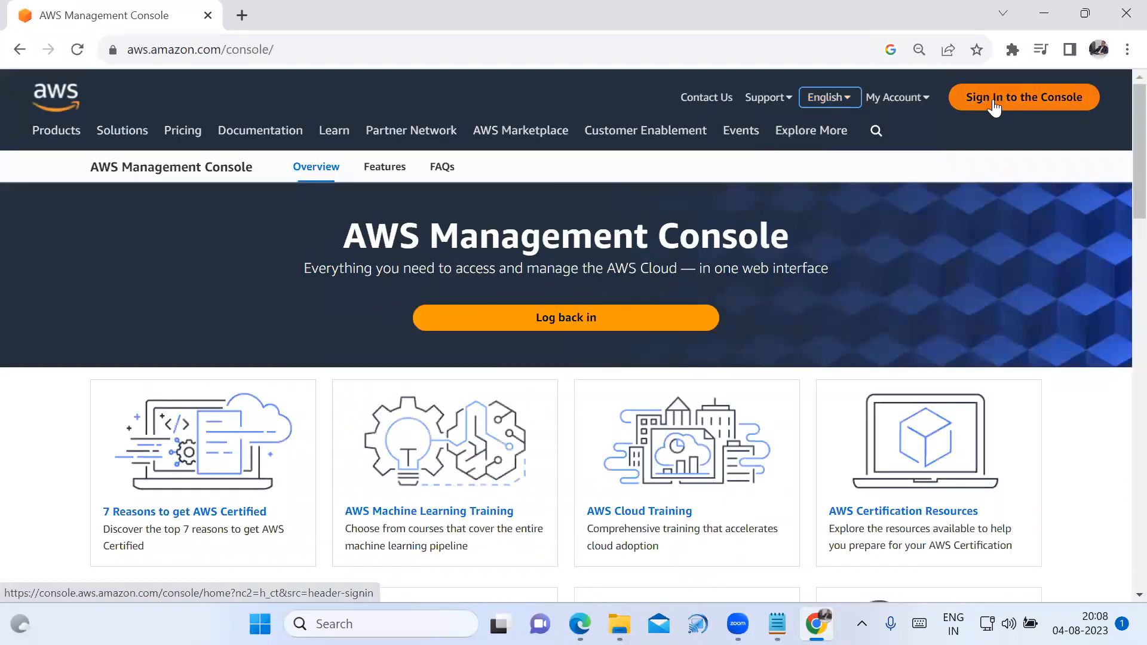
Sign in to the AWS console as root user with the prefilled account e-mail and the account password.
{"action": "left_click", "coordinate": [994, 103]}
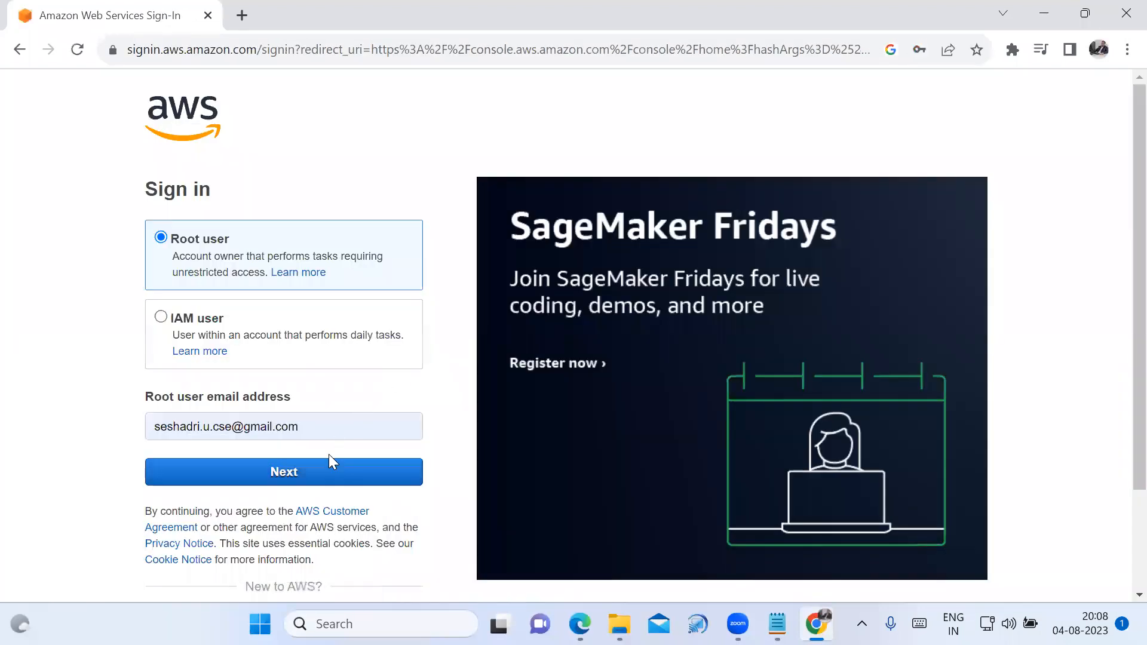
{"action": "left_click", "coordinate": [321, 475]}
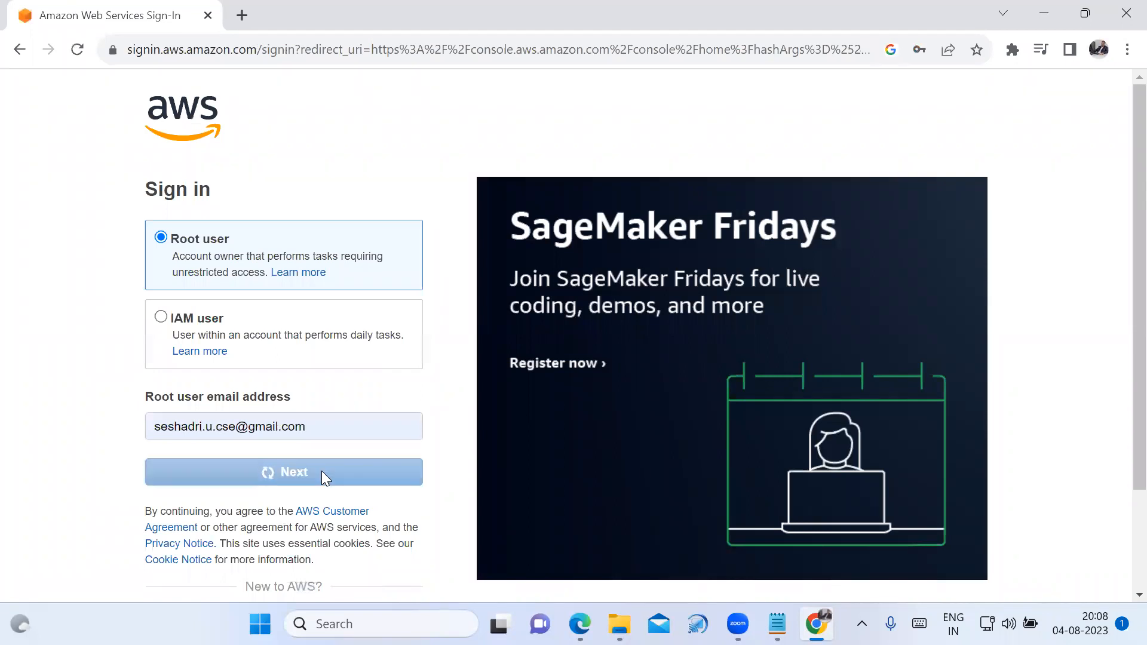
{"action": "left_click", "coordinate": [337, 343]}
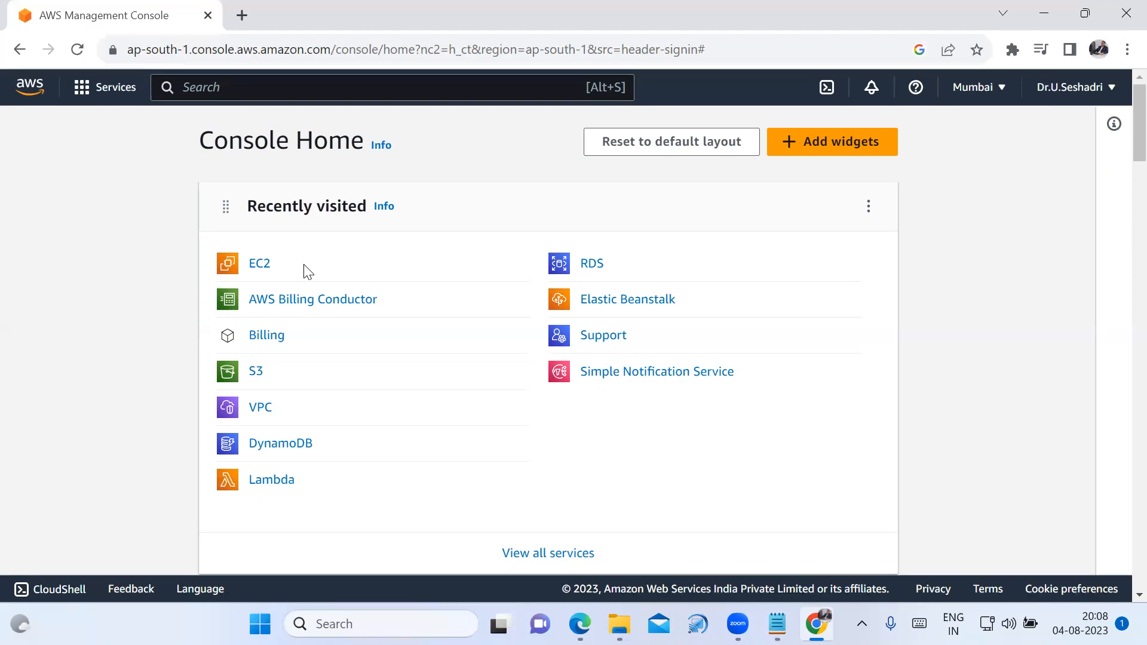
Go to the EC2 service's instances list and start launching a new instance.
{"action": "left_click", "coordinate": [264, 272]}
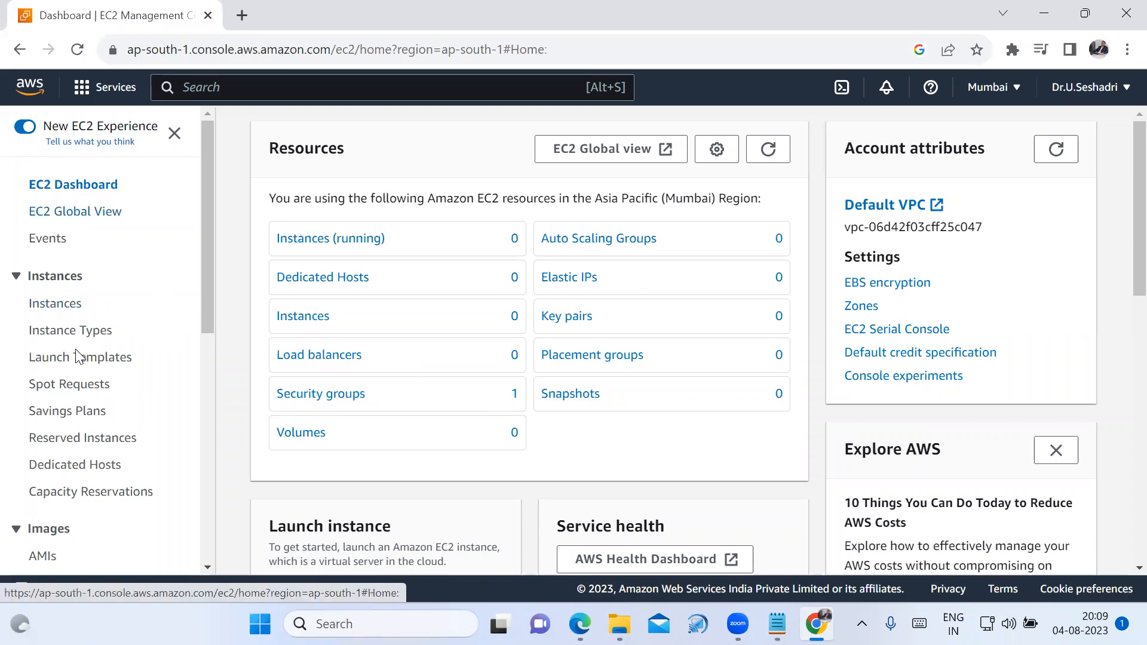
{"action": "left_click", "coordinate": [66, 306]}
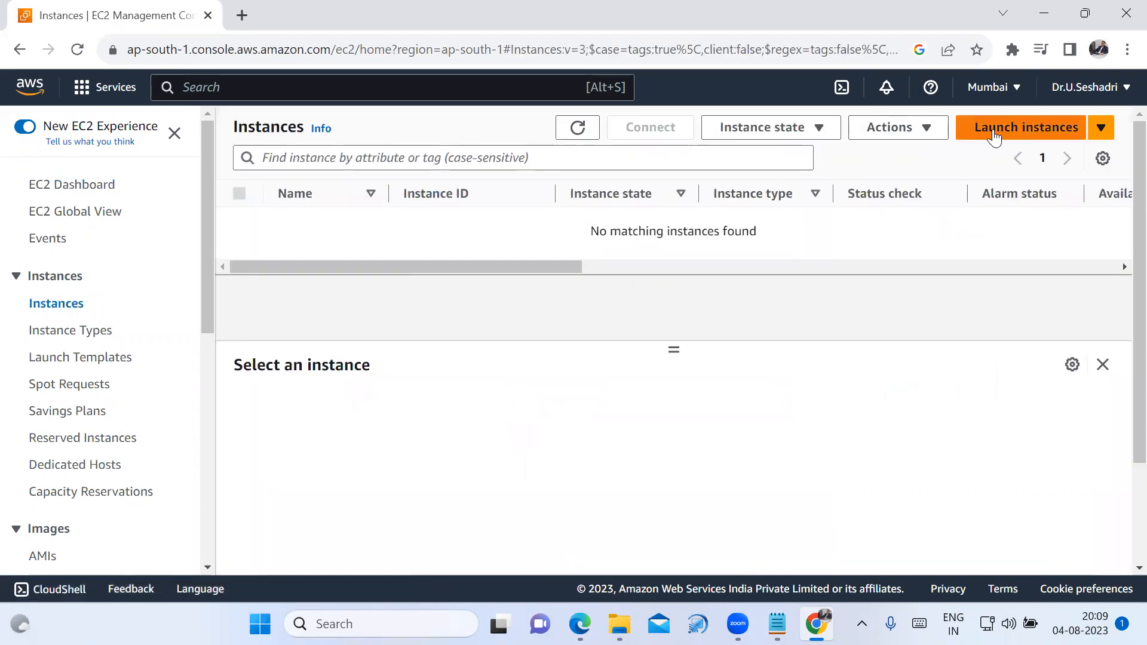
{"action": "left_click", "coordinate": [999, 135]}
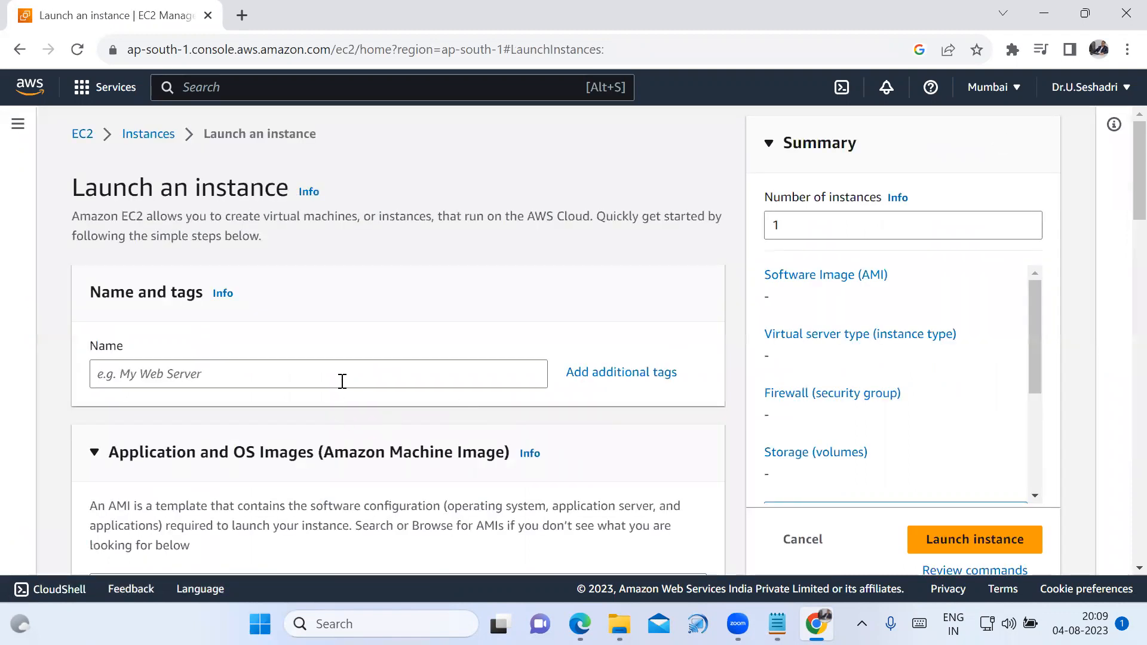
Name the new instance "Linux Server-CSE".
{"action": "left_click", "coordinate": [343, 382]}
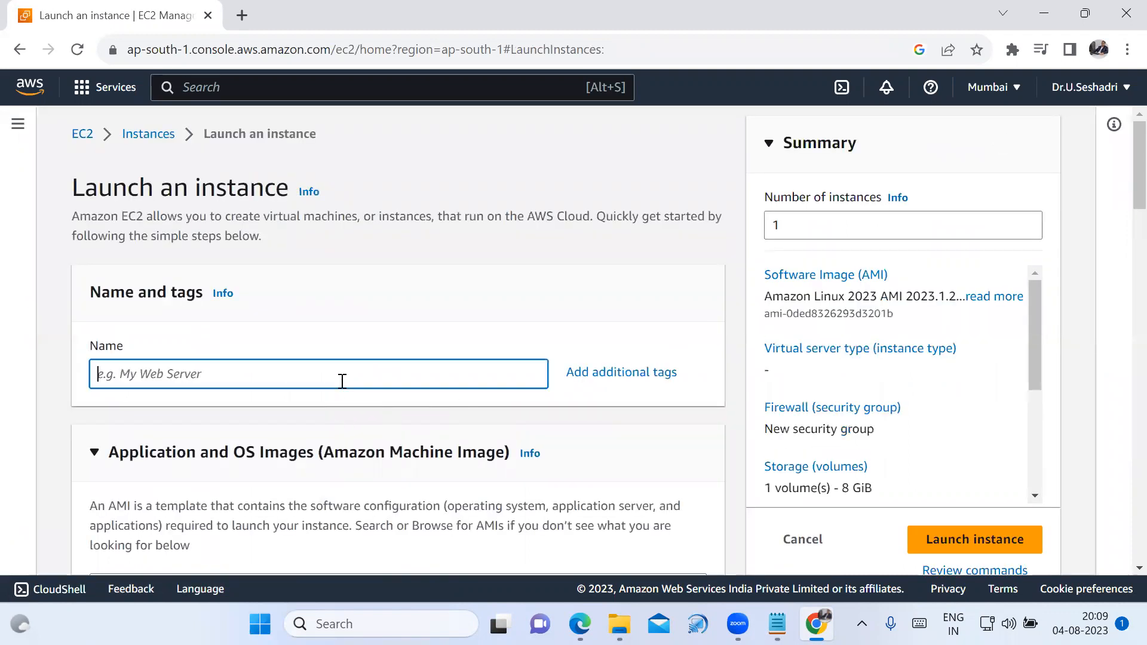
{"action": "type", "text": "Linux"}
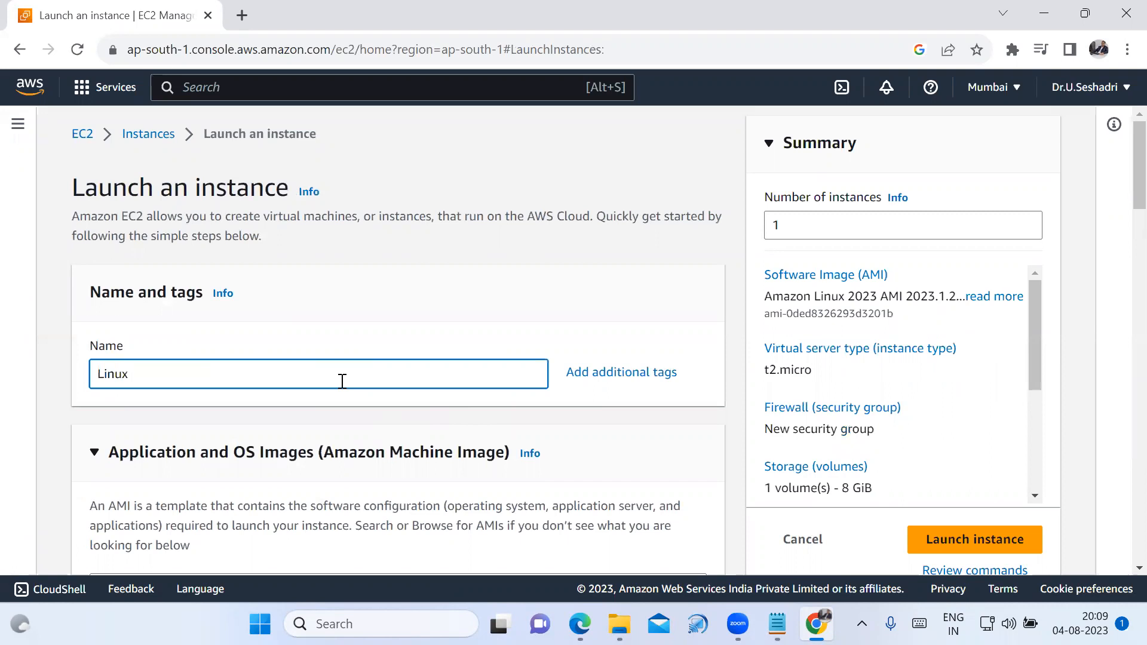
{"action": "type", "text": " Server-CSE"}
Choose Red Hat as the operating system, keeping Red Hat Enterprise Linux 9 (HVM), SSD Volume Type as the machine image.
{"action": "scroll", "coordinate": [441, 381], "scroll_direction": "down", "scroll_amount": 3}
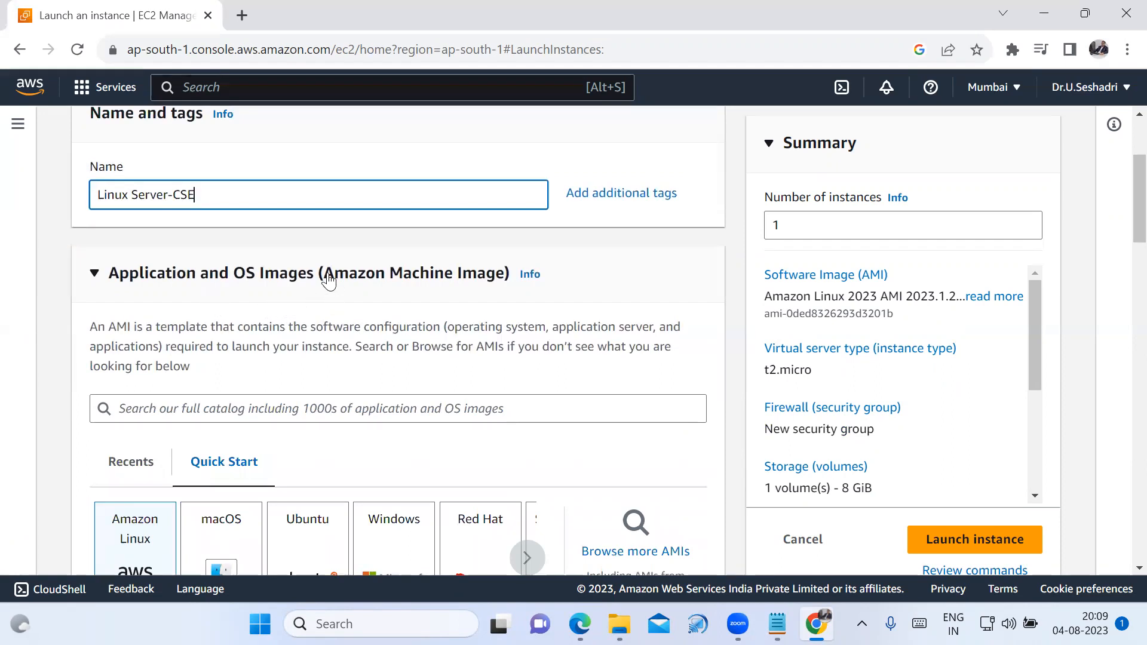
{"action": "scroll", "coordinate": [537, 402], "scroll_direction": "down", "scroll_amount": 3}
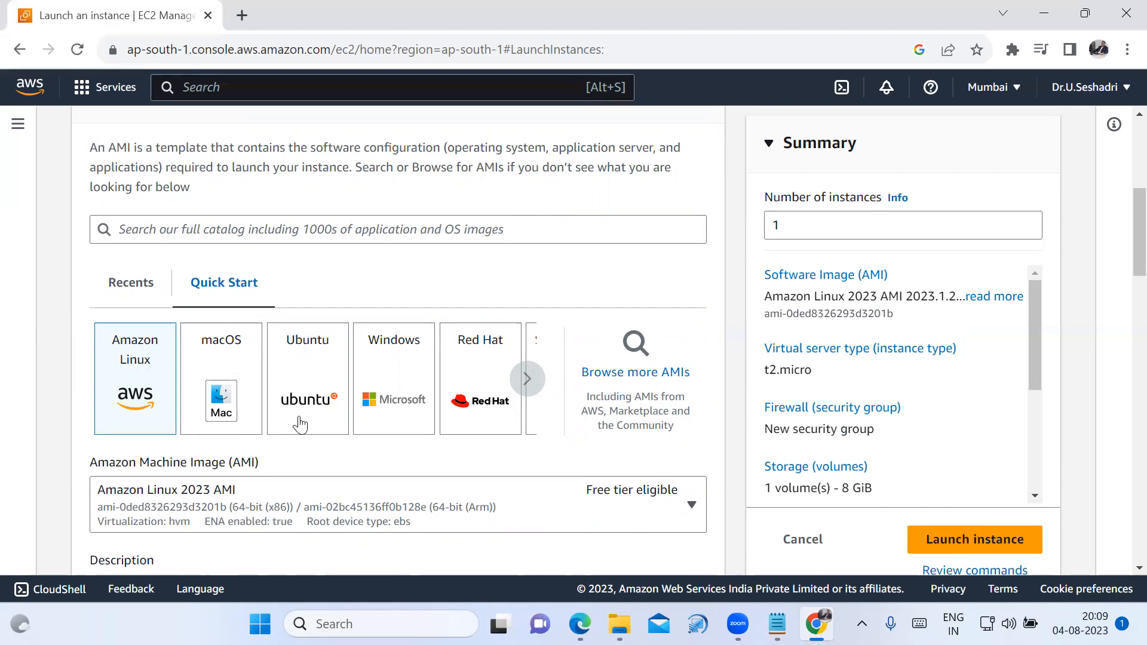
{"action": "left_click", "coordinate": [488, 413]}
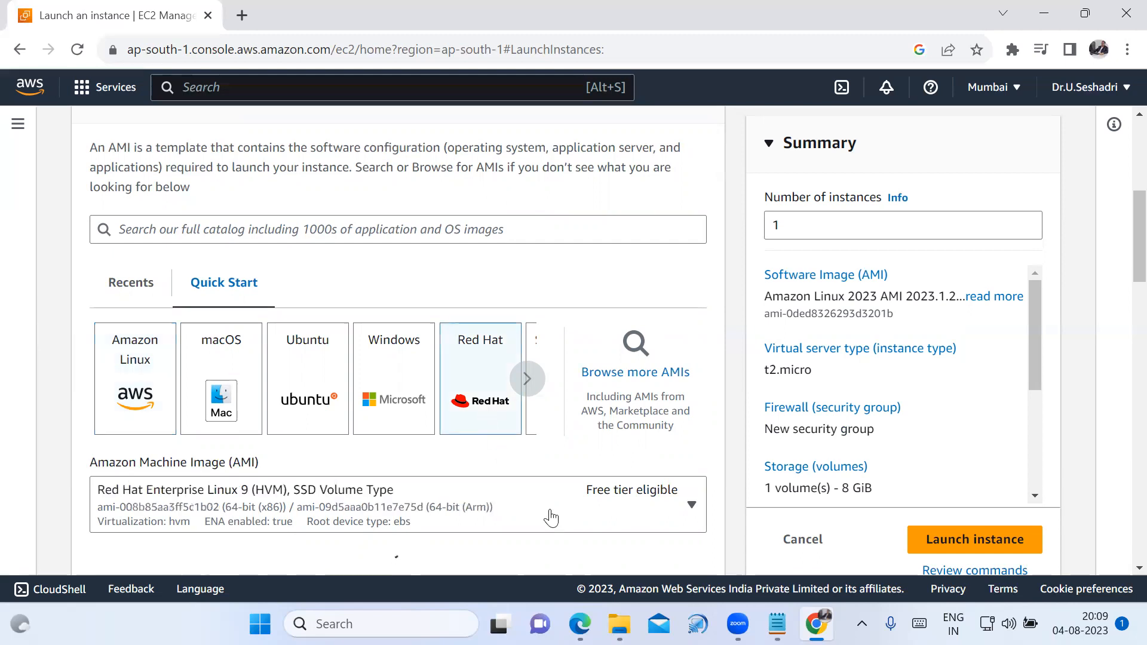
{"action": "scroll", "coordinate": [687, 519], "scroll_direction": "down", "scroll_amount": 2}
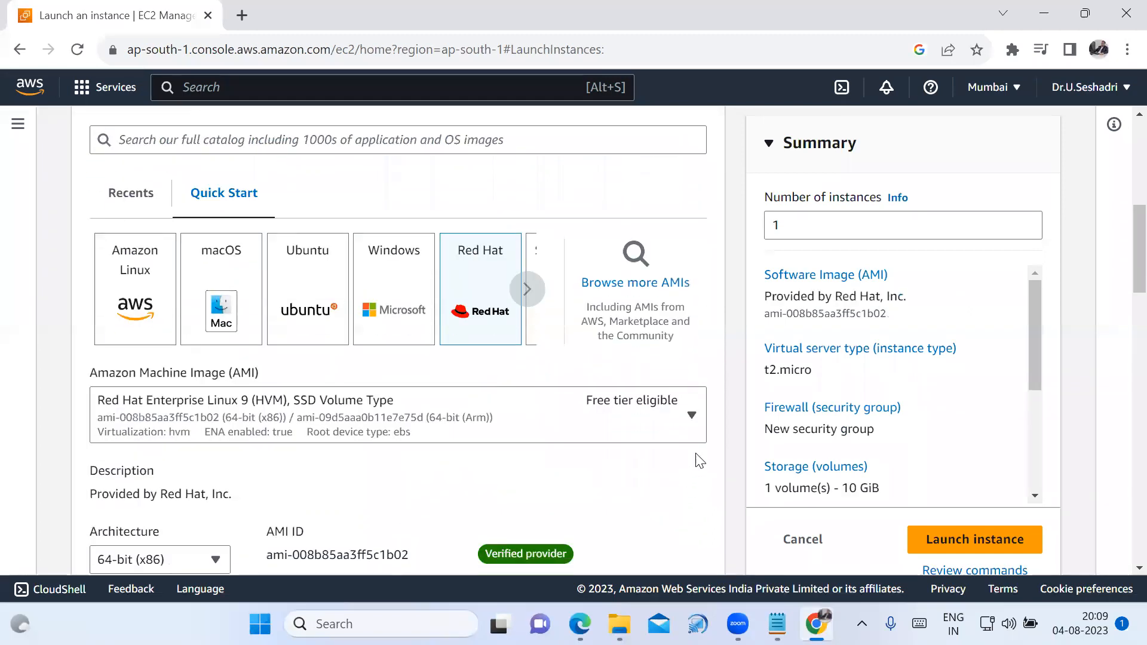
{"action": "left_click", "coordinate": [692, 424]}
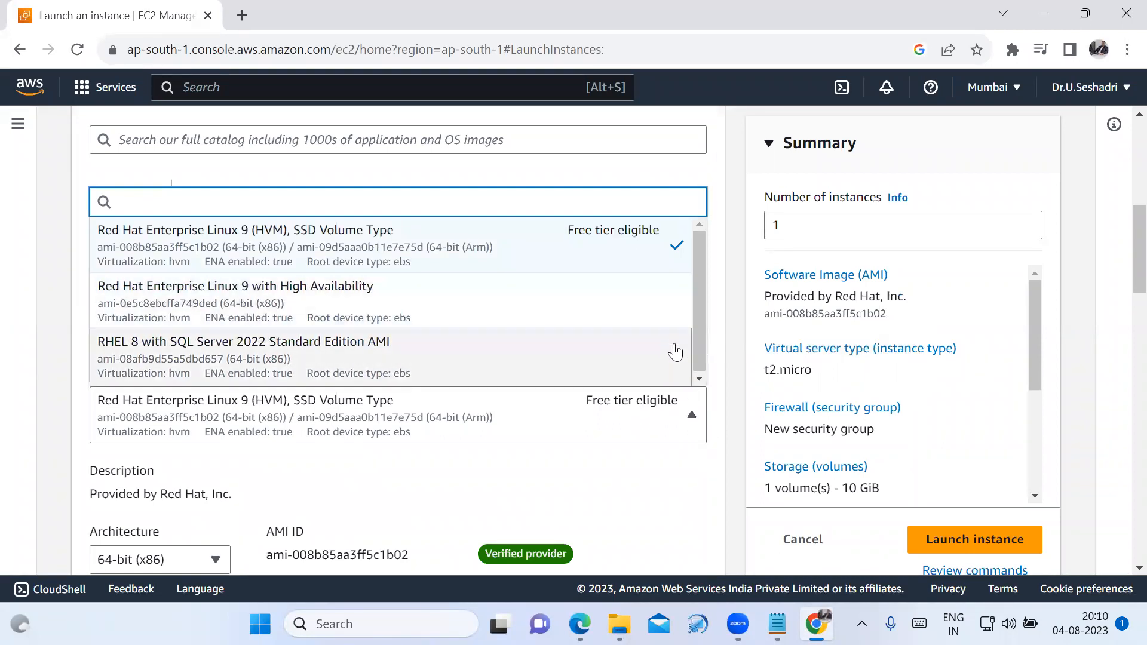
{"action": "scroll", "coordinate": [693, 407], "scroll_direction": "down", "scroll_amount": 1}
{"action": "scroll", "coordinate": [674, 321], "scroll_direction": "up", "scroll_amount": 1}
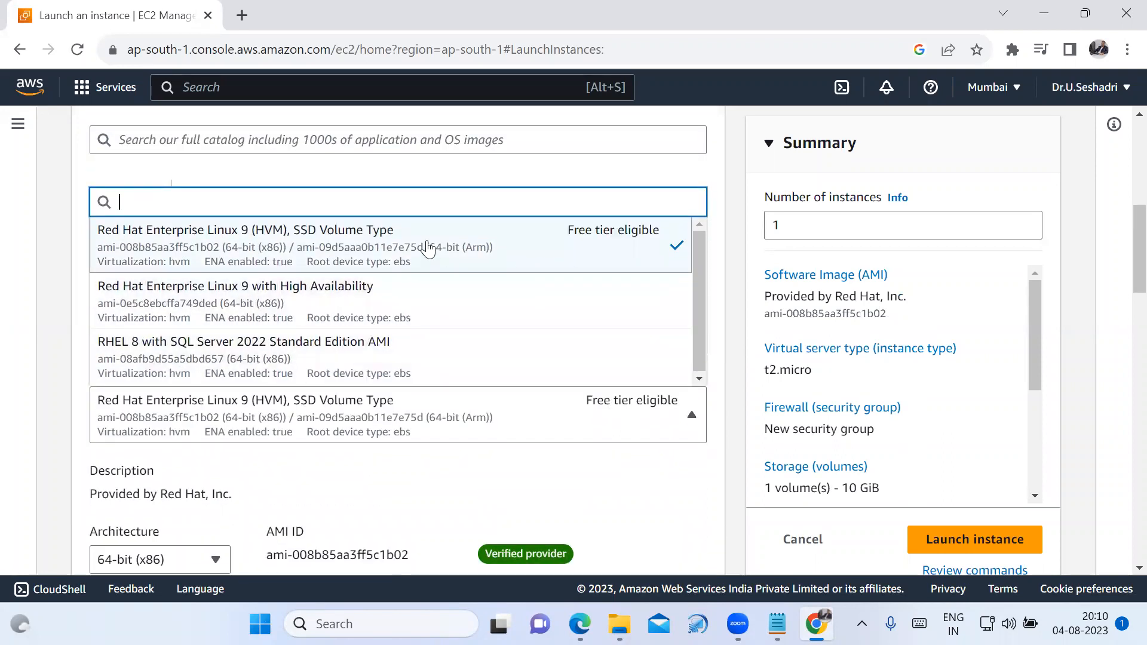
{"action": "left_click", "coordinate": [40, 362]}
Create an RSA key pair named "Linux-Server-CSE-Key" in .pem format for logging in to the instance.
{"action": "scroll", "coordinate": [644, 492], "scroll_direction": "down", "scroll_amount": 4}
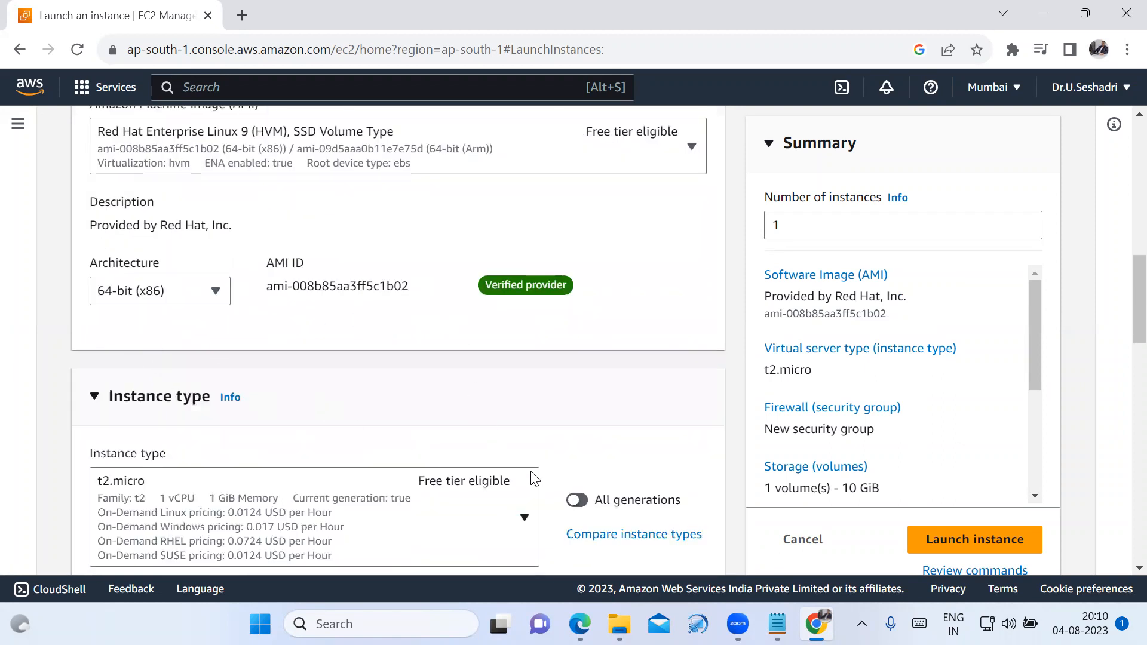
{"action": "scroll", "coordinate": [441, 483], "scroll_direction": "down", "scroll_amount": 1}
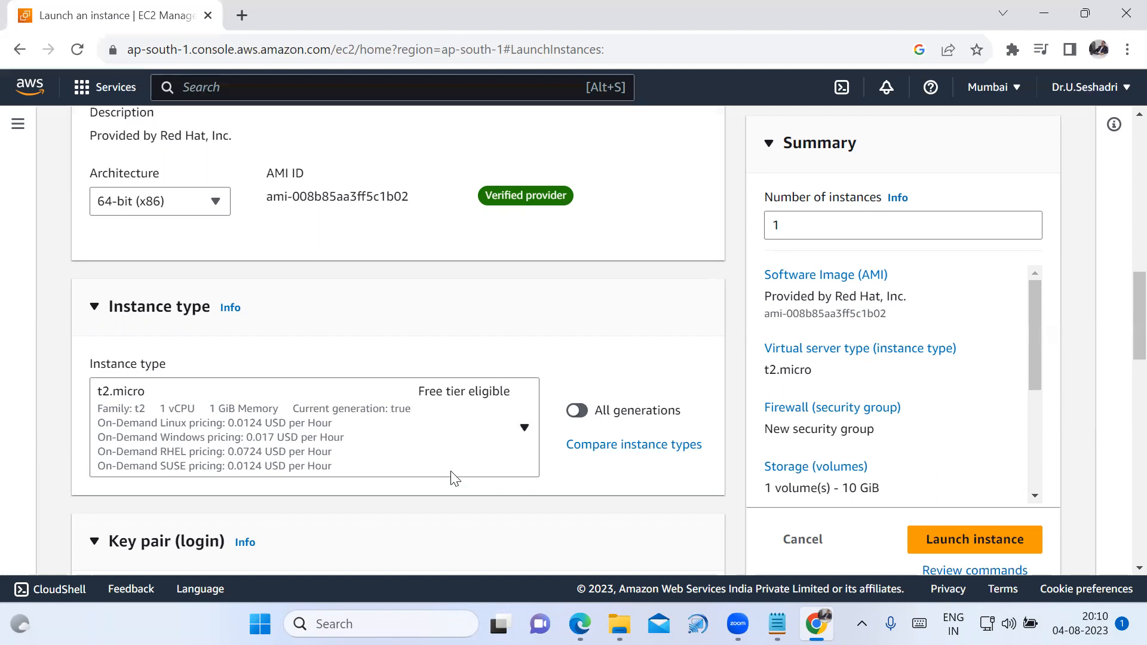
{"action": "scroll", "coordinate": [526, 490], "scroll_direction": "down", "scroll_amount": 4}
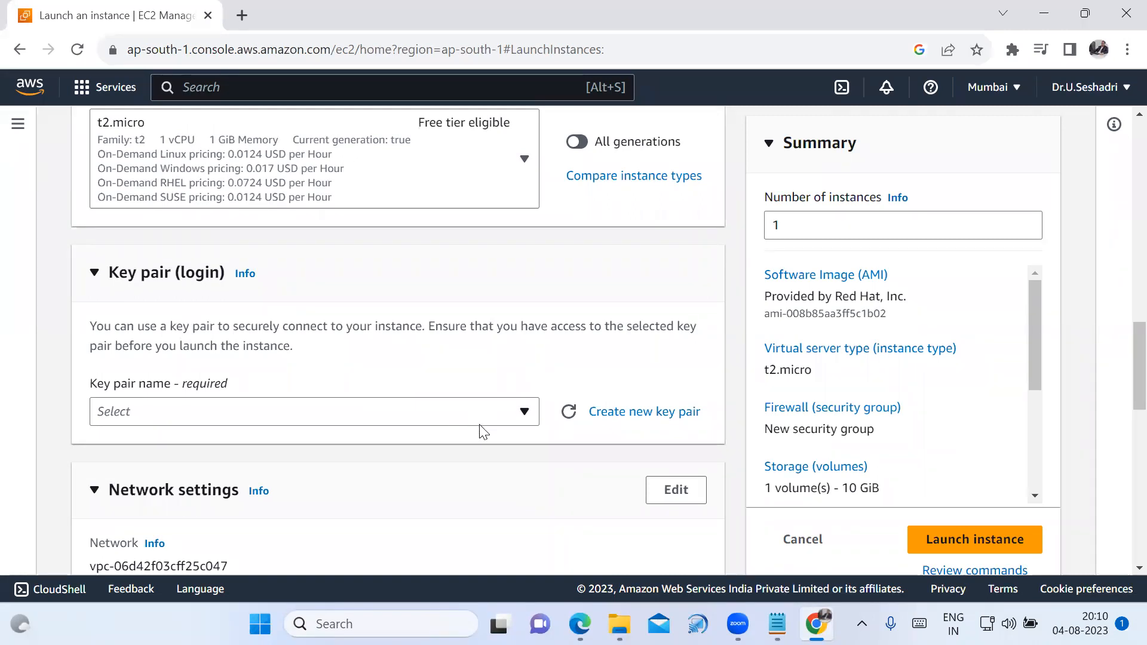
{"action": "left_click", "coordinate": [622, 420]}
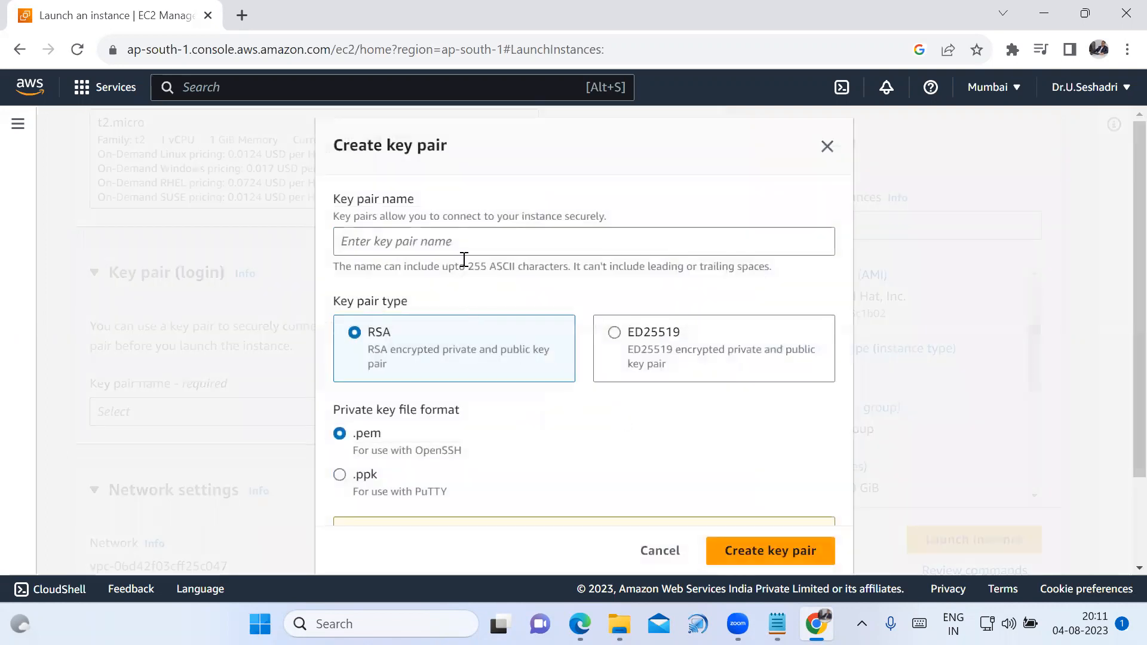
{"action": "left_click", "coordinate": [467, 249]}
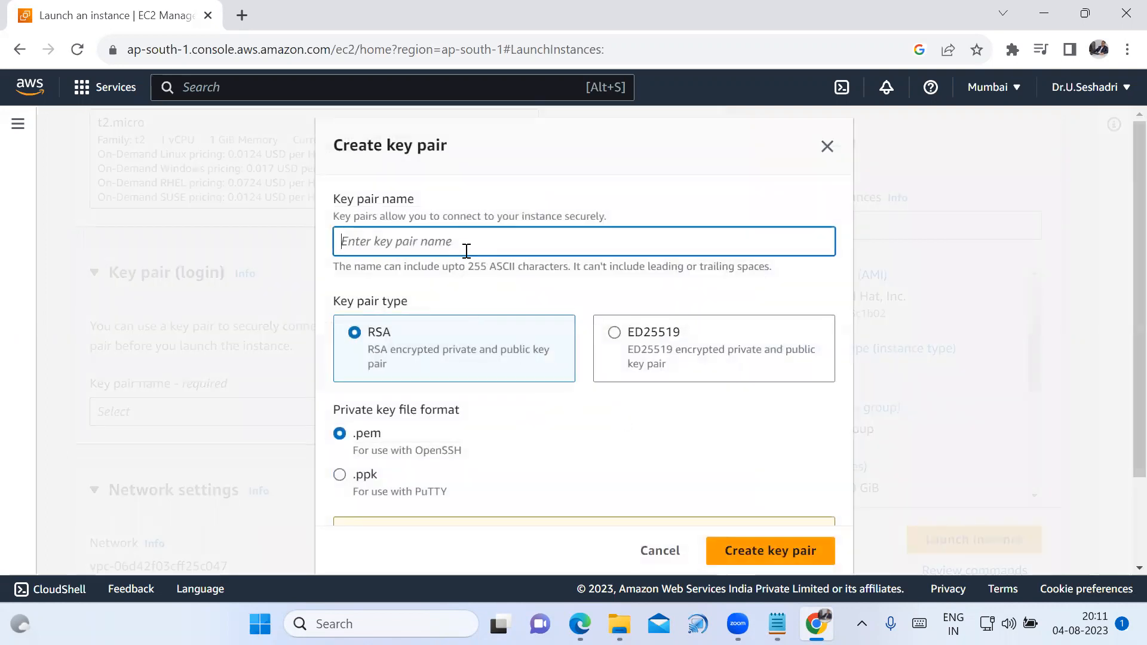
{"action": "type", "text": "Lu"}
{"action": "key", "text": "BackSpace"}
{"action": "type", "text": "inux-S"}
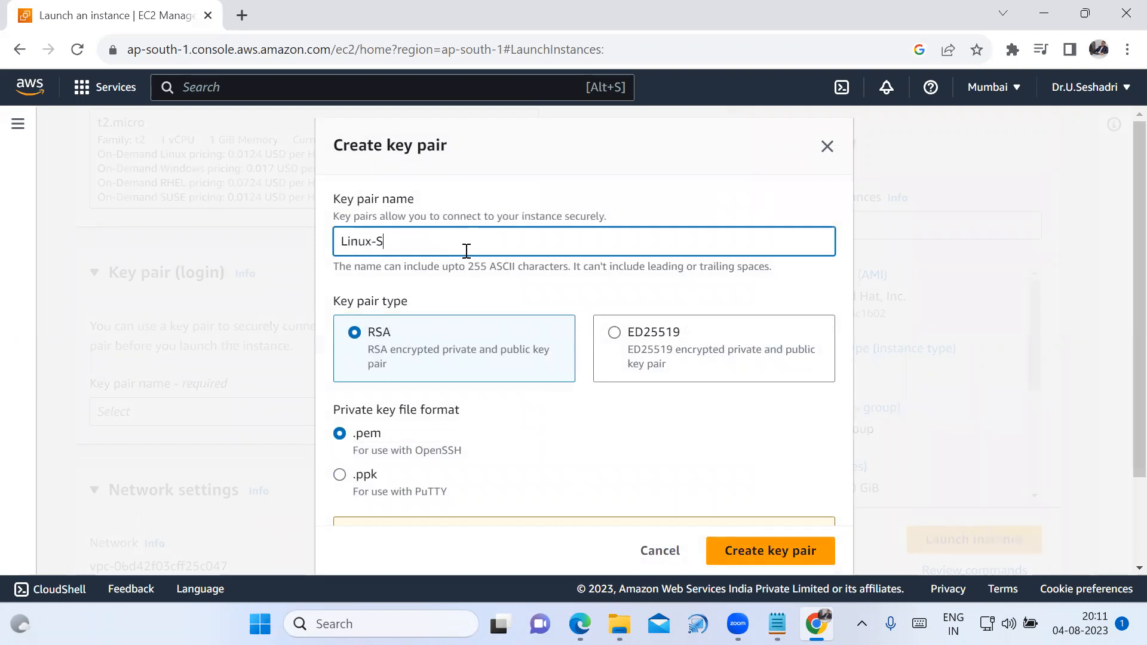
{"action": "type", "text": "erver-CSE-Key"}
{"action": "left_click", "coordinate": [774, 561]}
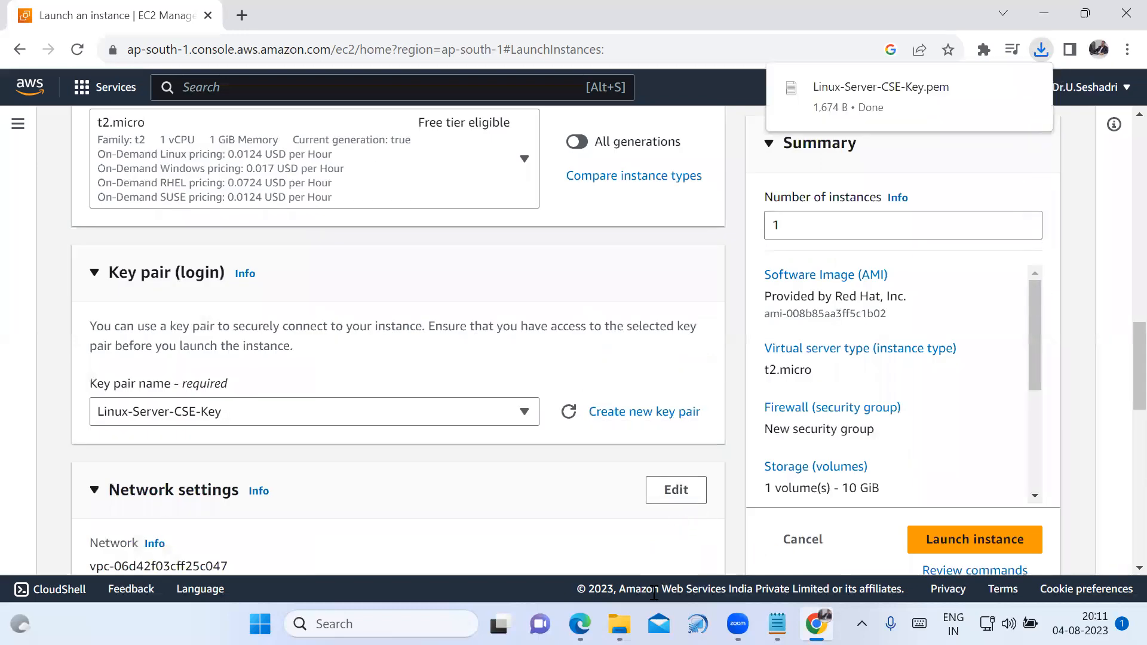
Check the Downloads folder for the Linux-Server-CSE-Key file and return to the instance launch form.
{"action": "left_click", "coordinate": [620, 624]}
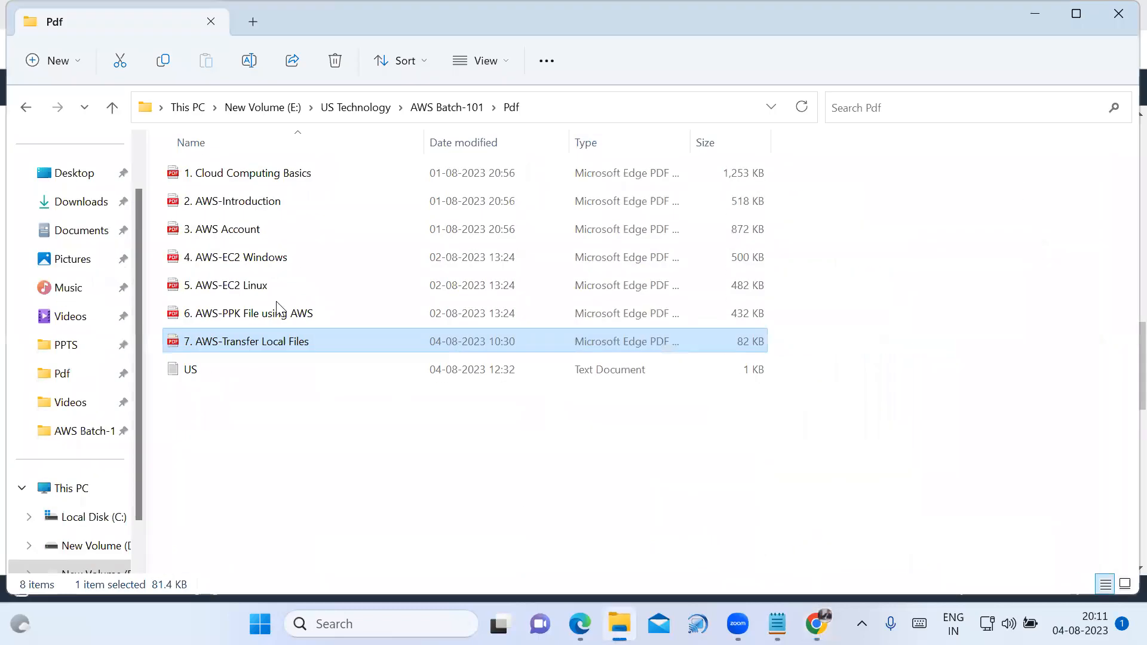
{"action": "left_click", "coordinate": [73, 201]}
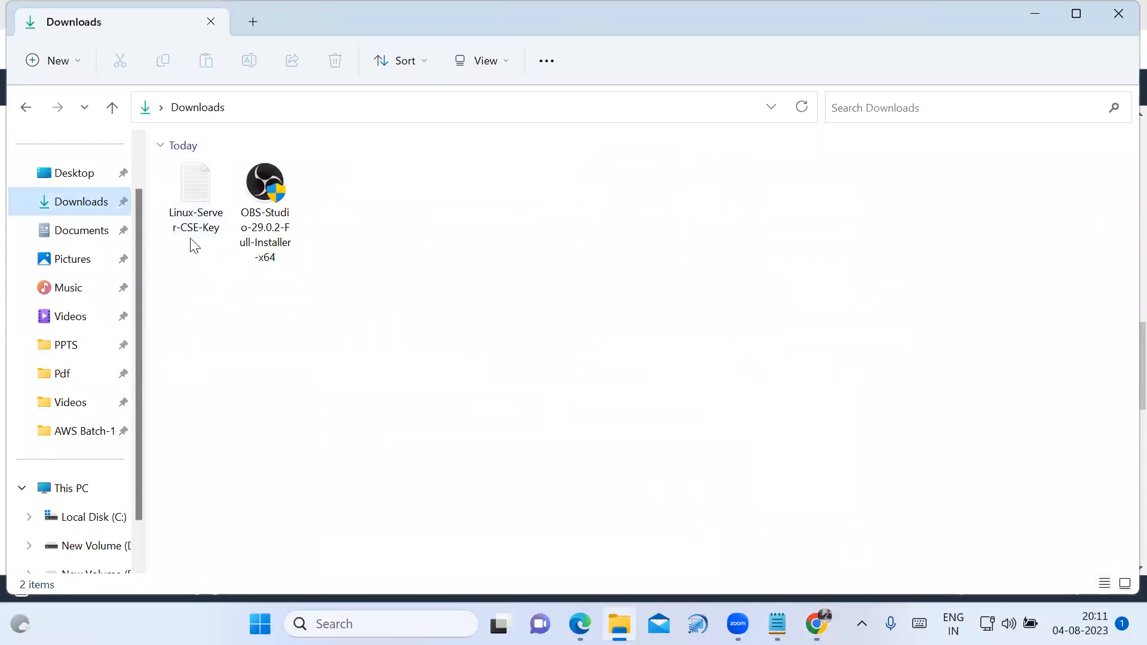
{"action": "left_click", "coordinate": [619, 623]}
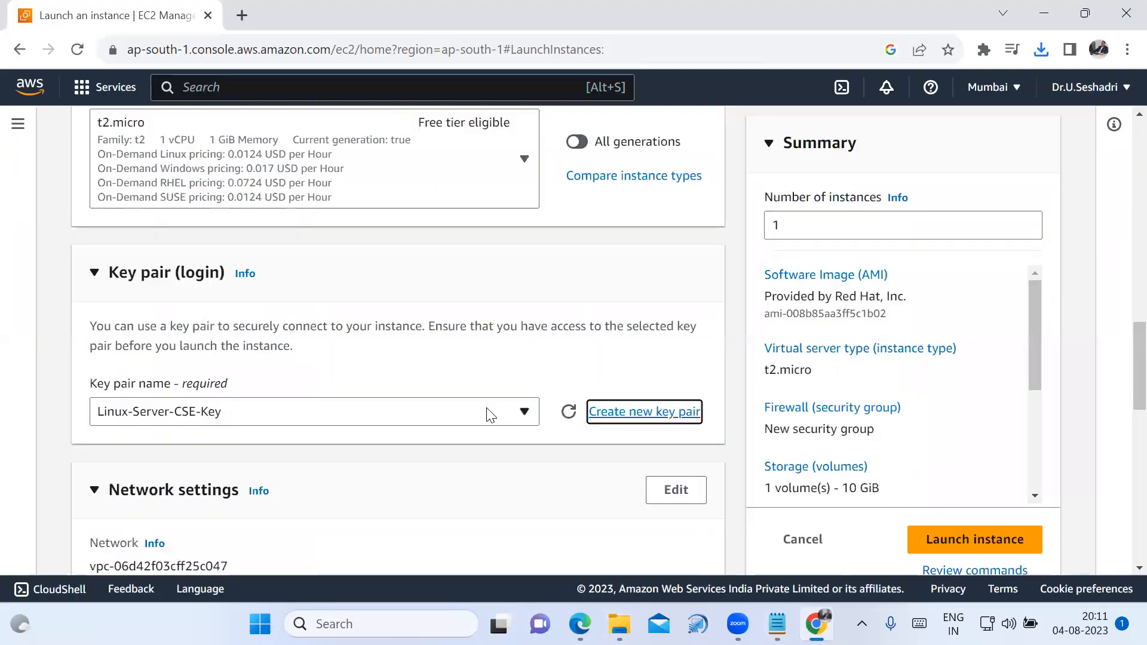
Open the network settings for editing and name the new security group "Linux-Server-CSE-SG".
{"action": "scroll", "coordinate": [476, 462], "scroll_direction": "down", "scroll_amount": 3}
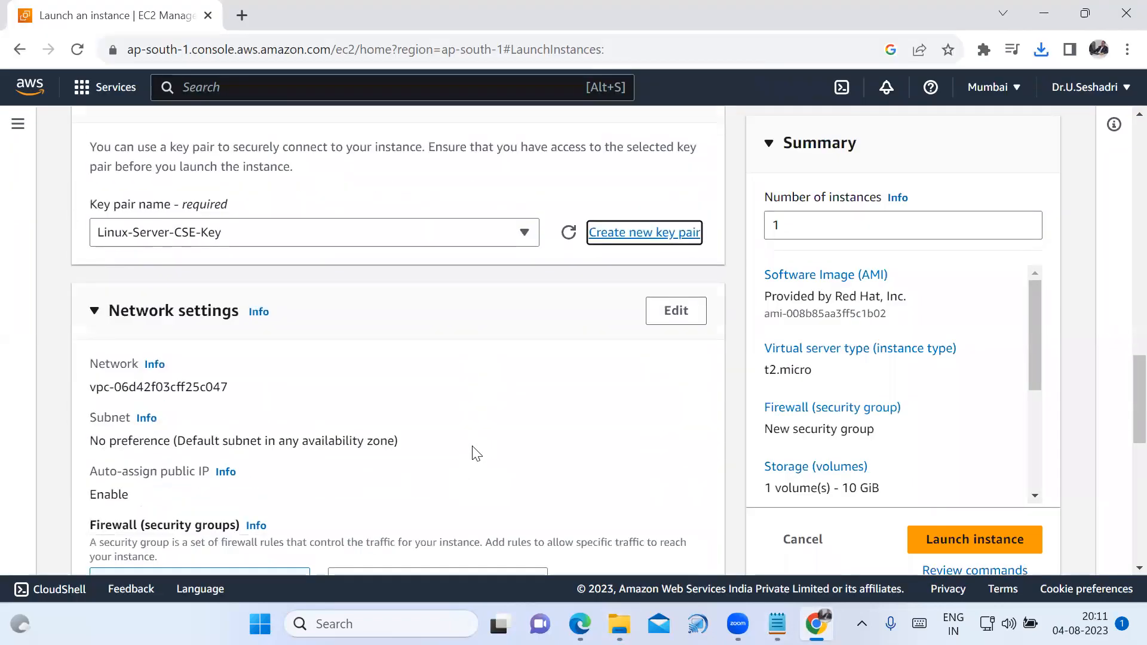
{"action": "left_click", "coordinate": [676, 325]}
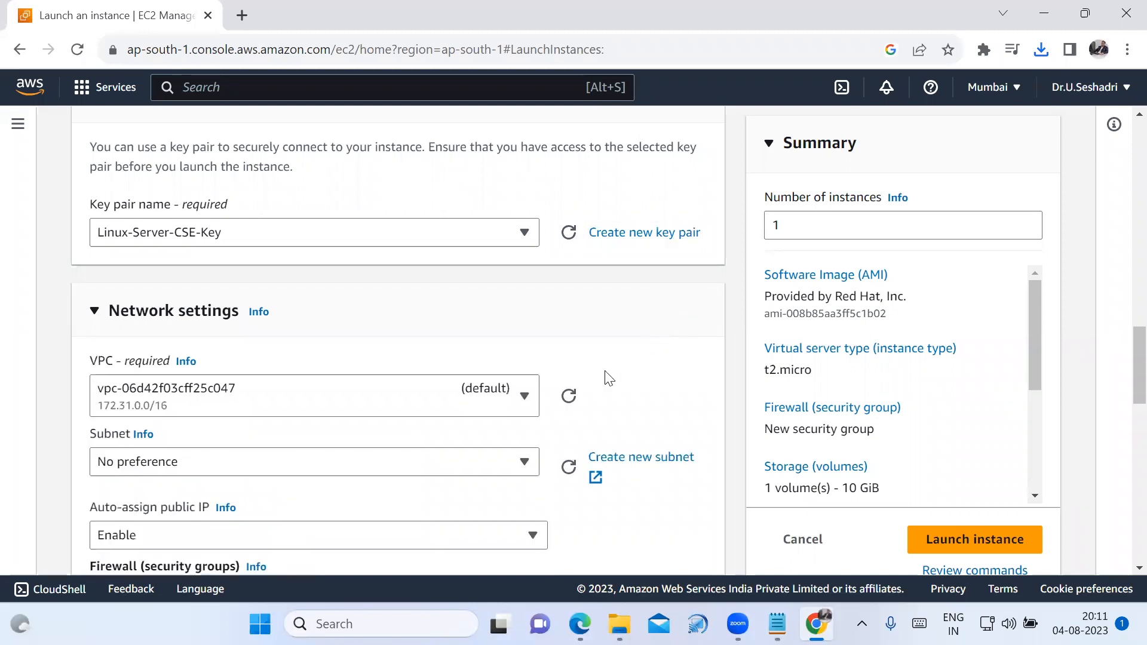
{"action": "scroll", "coordinate": [524, 355], "scroll_direction": "down", "scroll_amount": 3}
{"action": "scroll", "coordinate": [516, 340], "scroll_direction": "up", "scroll_amount": 1}
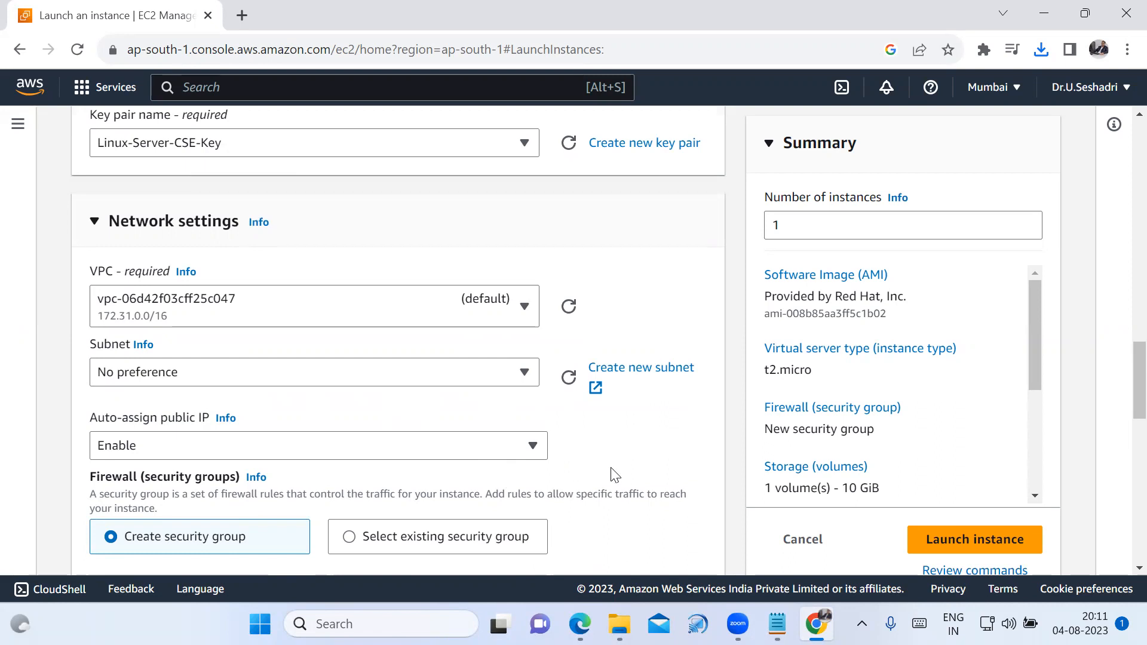
{"action": "scroll", "coordinate": [615, 475], "scroll_direction": "down", "scroll_amount": 1}
{"action": "scroll", "coordinate": [615, 475], "scroll_direction": "down", "scroll_amount": 1}
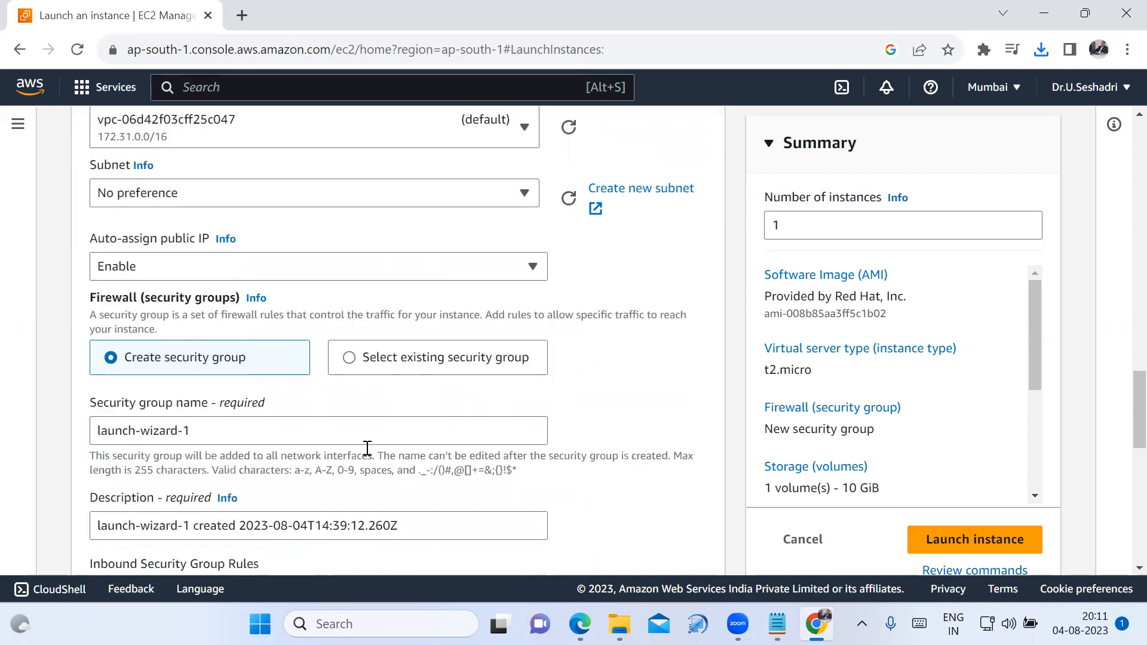
{"action": "left_click", "coordinate": [361, 432]}
{"action": "key", "text": "ctrl+a"}
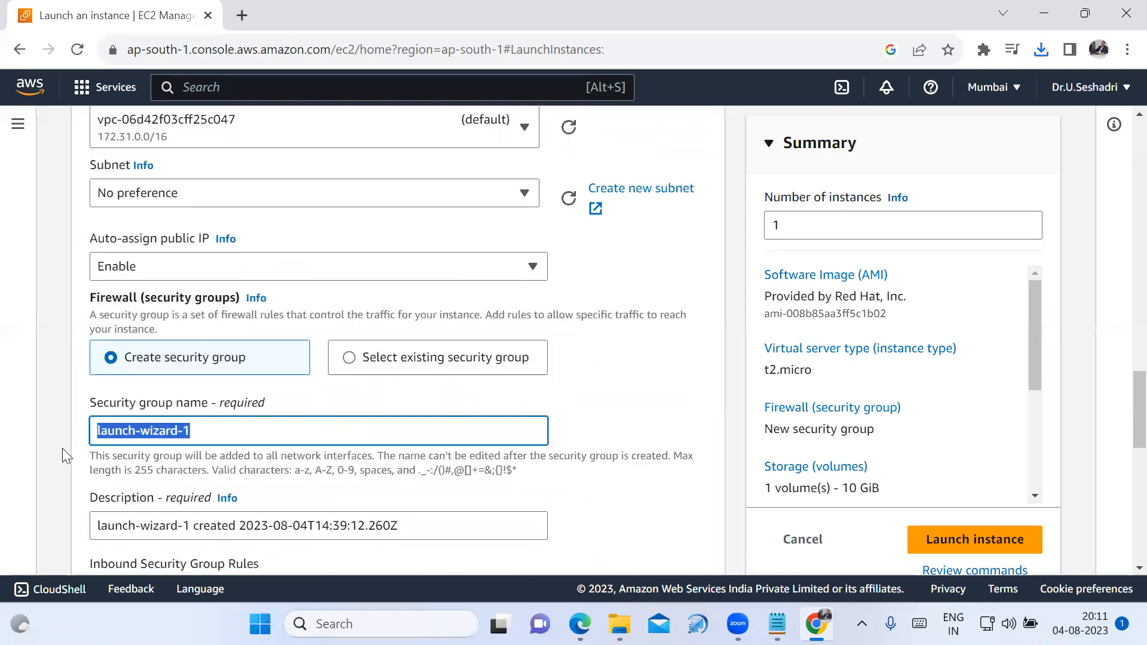
{"action": "type", "text": "Li"}
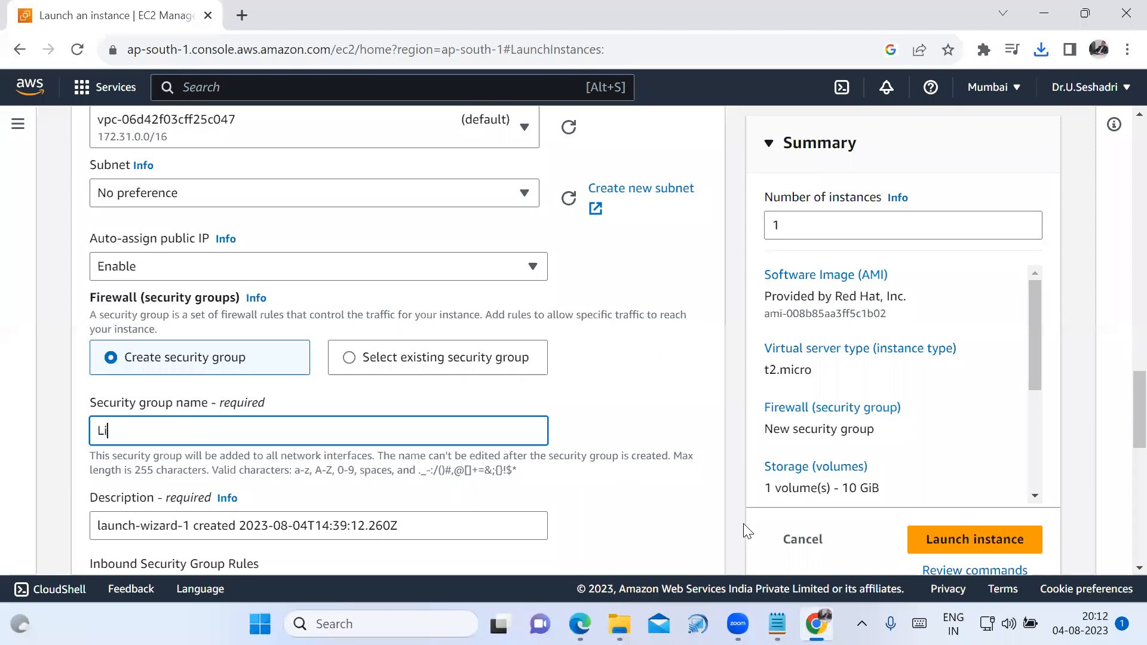
{"action": "type", "text": "nux-Server-CSE-SG"}
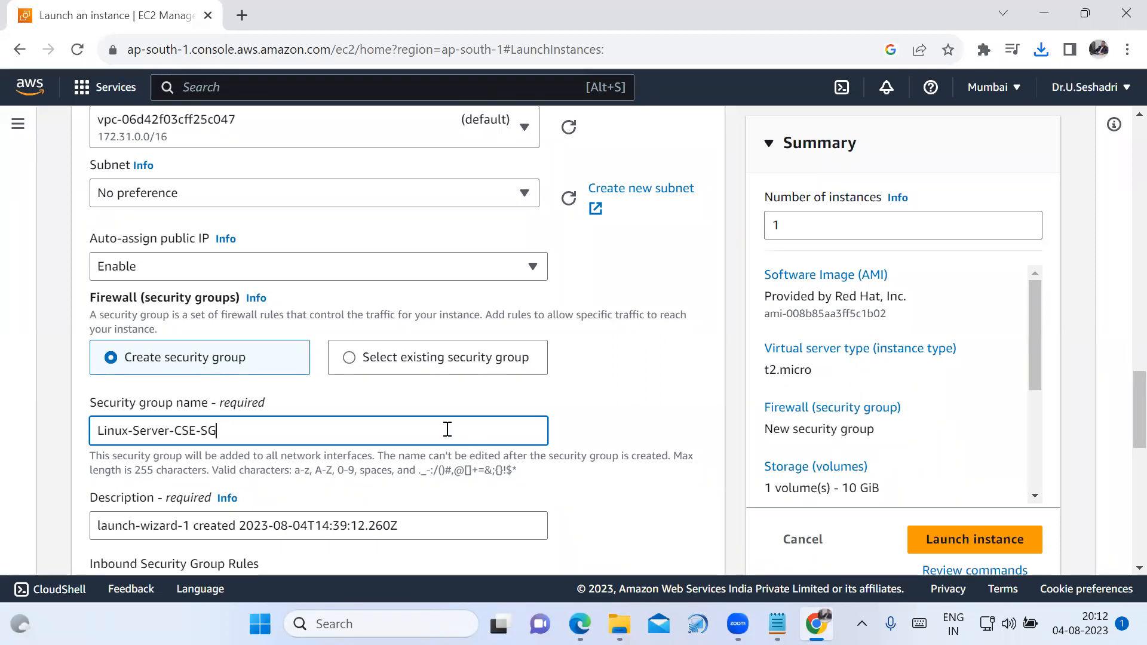
Replace the security group's description with the group name, Linux-Server-CSE-SG.
{"action": "left_click_drag", "start_coordinate": [222, 432], "coordinate": [88, 433]}
{"action": "key", "text": "ctrl+c"}
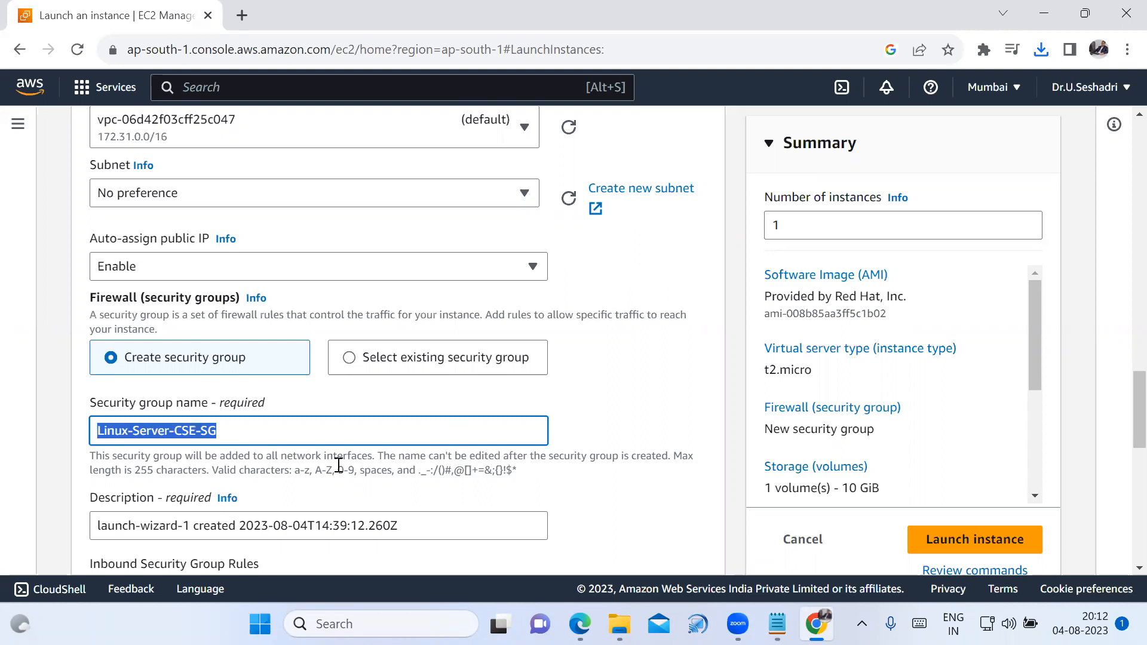
{"action": "left_click_drag", "start_coordinate": [458, 525], "coordinate": [61, 518]}
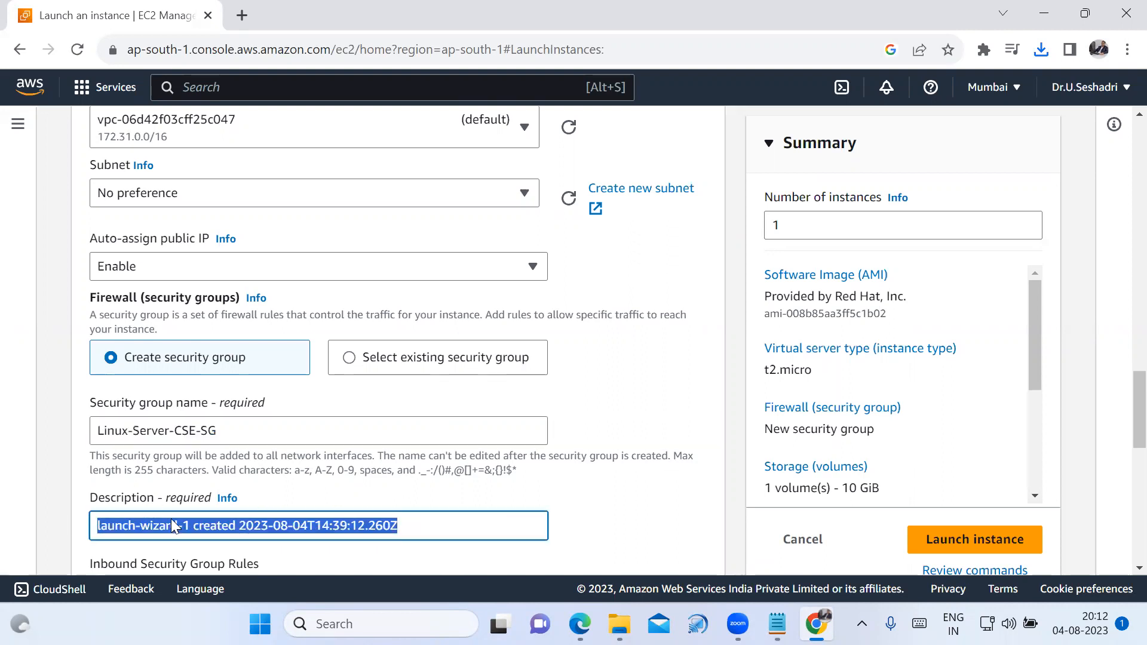
{"action": "key", "text": "ctrl+v"}
Keep the default SSH inbound rule and the 10 GiB gp2 root volume, and launch the instance.
{"action": "scroll", "coordinate": [630, 478], "scroll_direction": "down", "scroll_amount": 1}
{"action": "scroll", "coordinate": [631, 478], "scroll_direction": "down", "scroll_amount": 5}
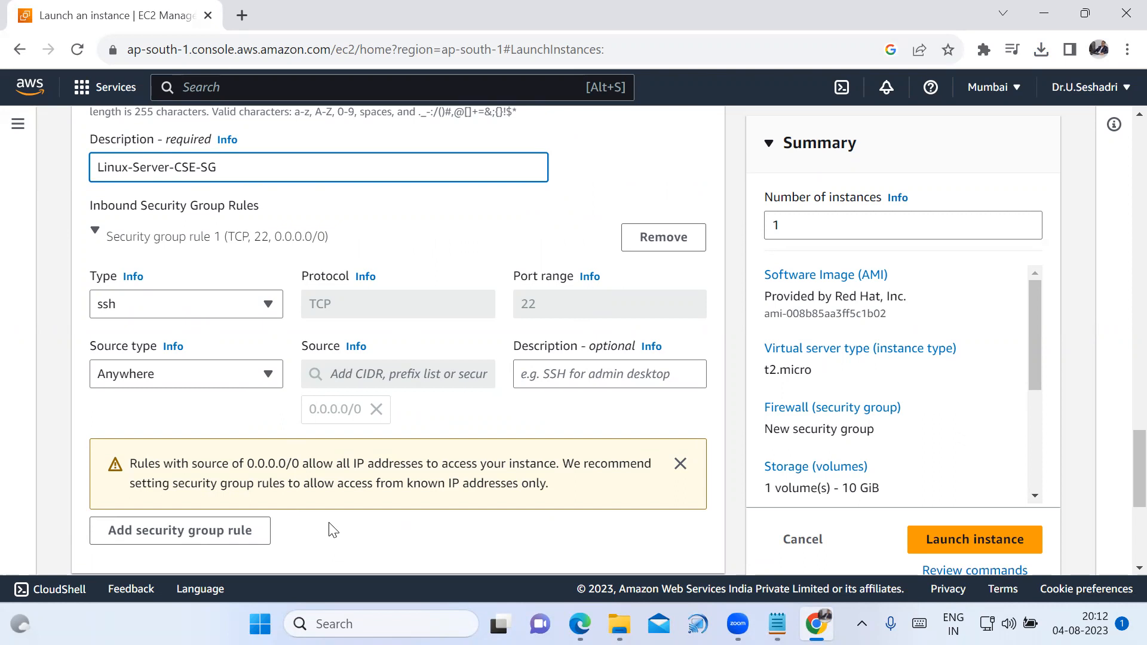
{"action": "scroll", "coordinate": [332, 513], "scroll_direction": "down", "scroll_amount": 1}
{"action": "scroll", "coordinate": [332, 513], "scroll_direction": "down", "scroll_amount": 1}
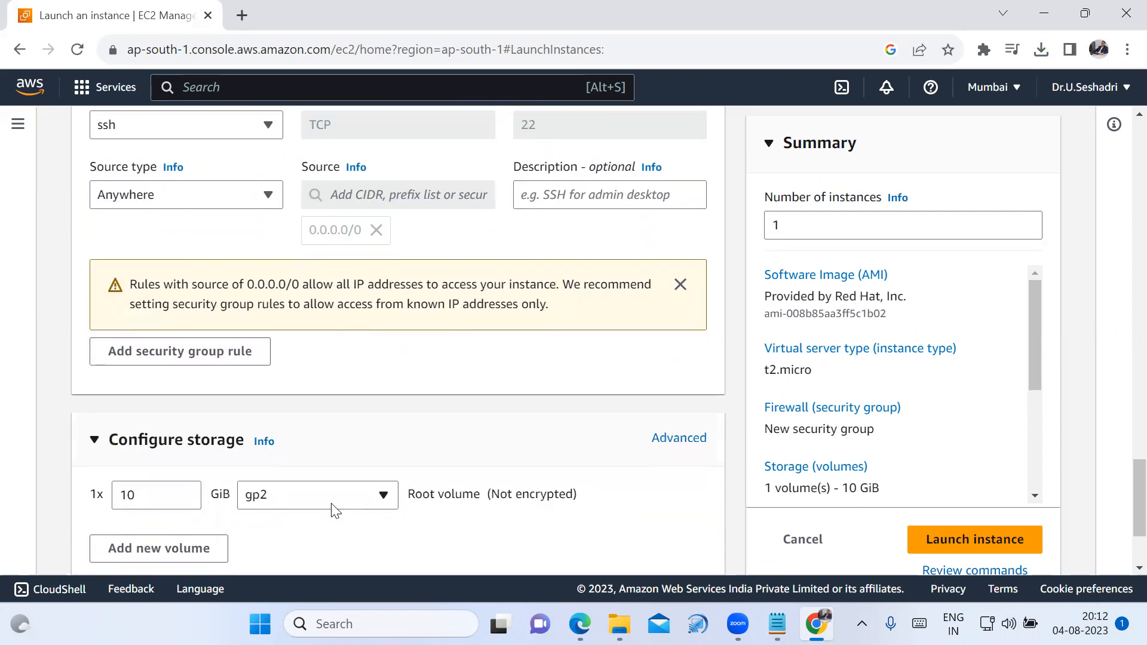
{"action": "left_click", "coordinate": [169, 491]}
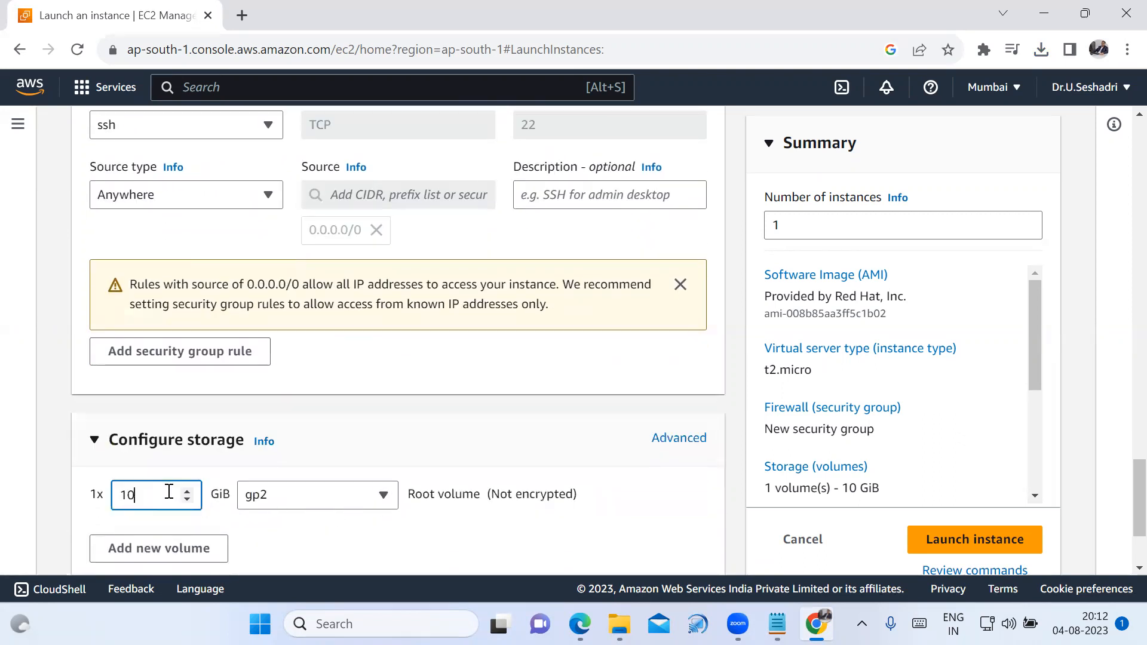
{"action": "double_click", "coordinate": [123, 495]}
{"action": "left_click", "coordinate": [162, 496]}
{"action": "double_click", "coordinate": [126, 496]}
{"action": "scroll", "coordinate": [399, 515], "scroll_direction": "down", "scroll_amount": 1}
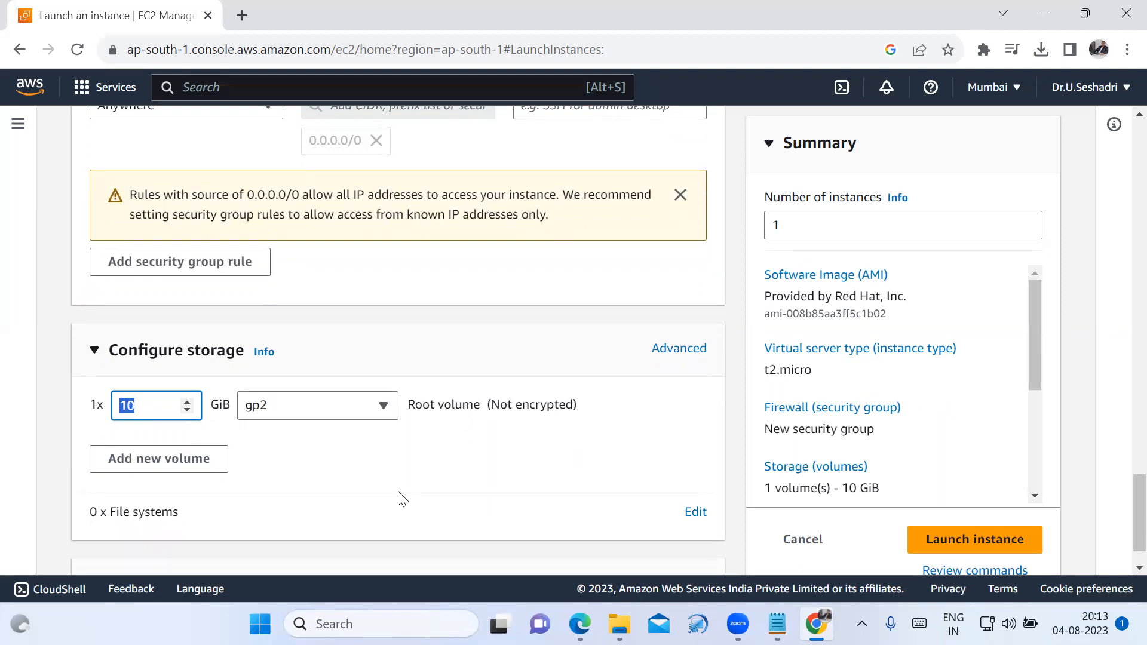
{"action": "scroll", "coordinate": [399, 496], "scroll_direction": "down", "scroll_amount": 1}
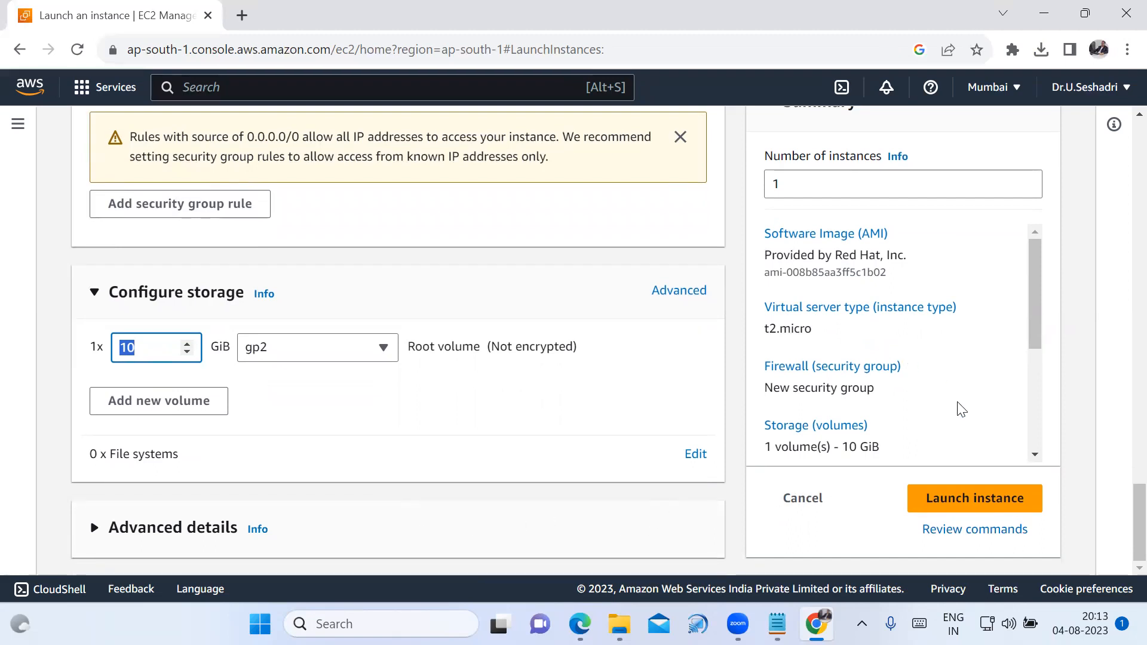
{"action": "left_click", "coordinate": [1008, 505]}
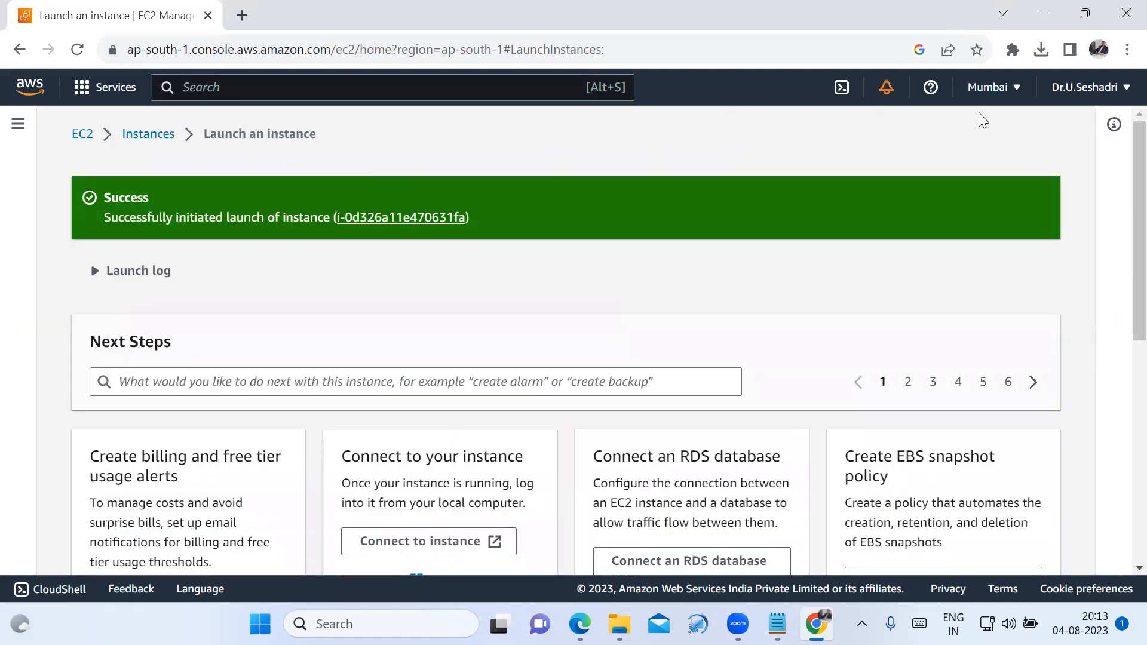
Open the EC2 instances list and refresh it to check the new Linux server's instance state.
{"action": "left_click", "coordinate": [144, 143]}
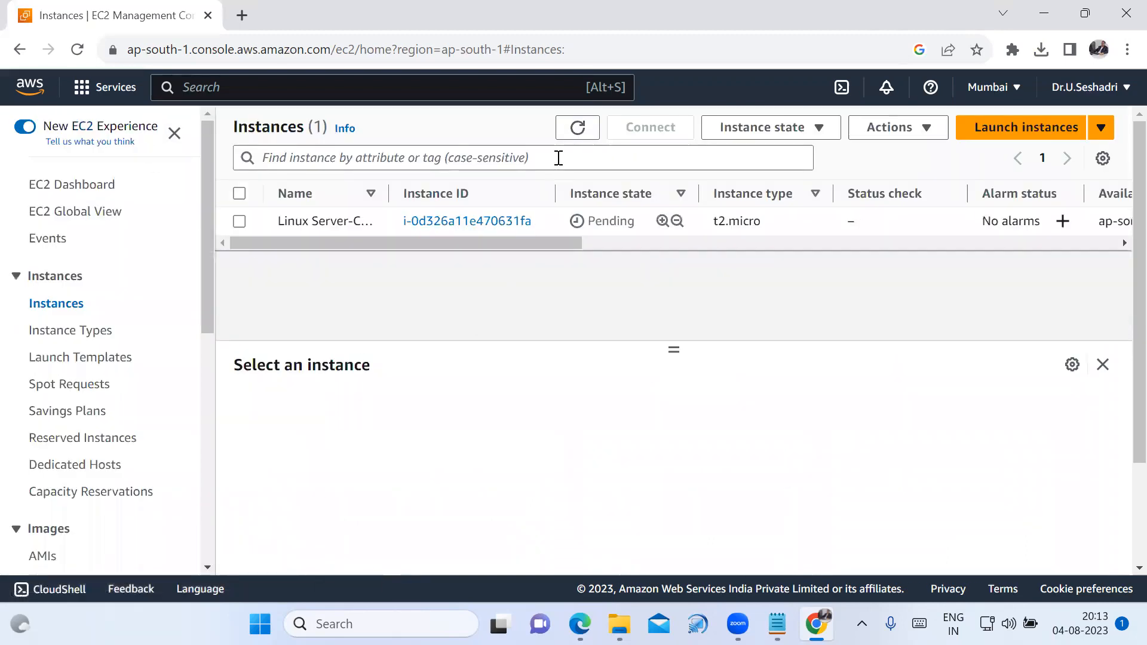
{"action": "left_click", "coordinate": [575, 137]}
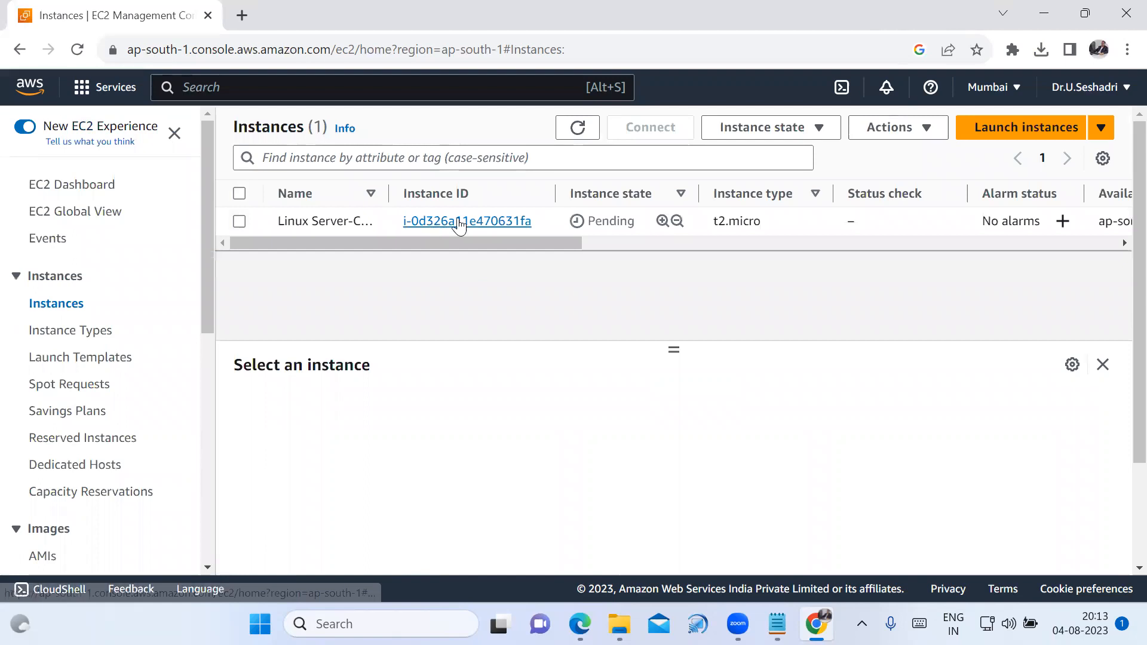
{"action": "left_click_drag", "start_coordinate": [571, 195], "coordinate": [649, 196]}
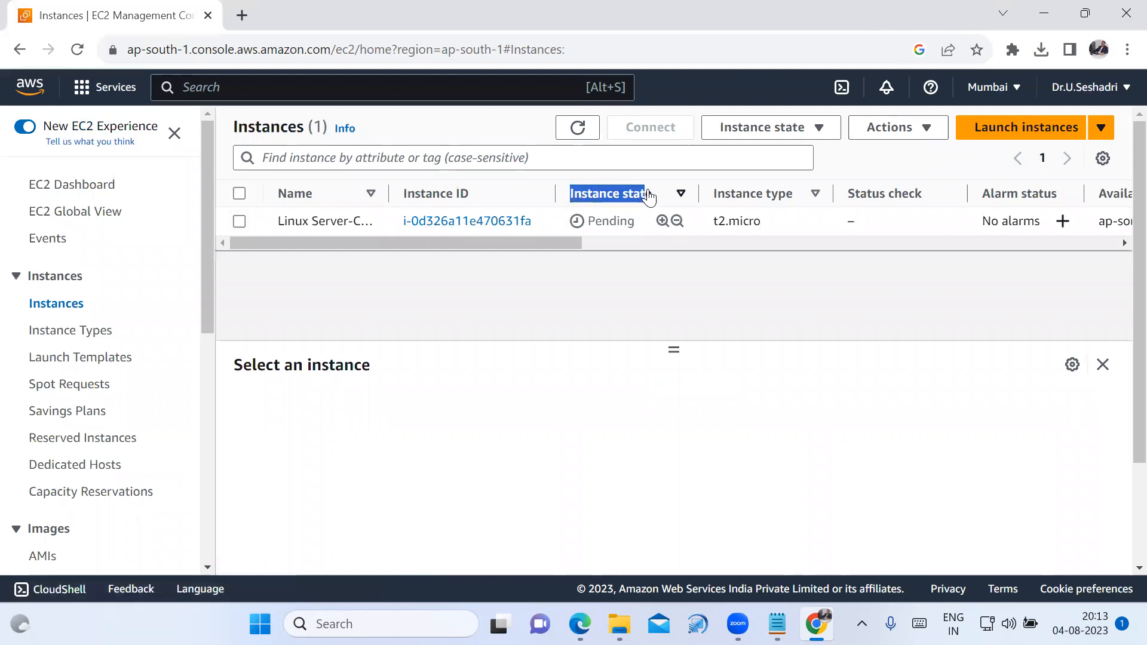
{"action": "left_click", "coordinate": [649, 196]}
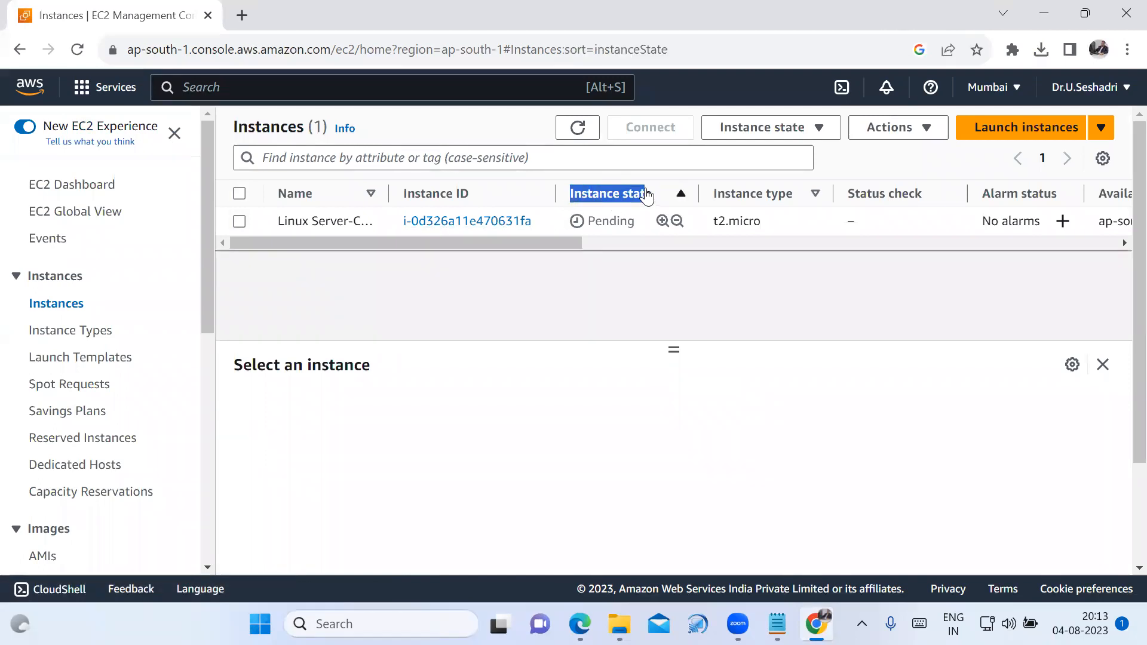
{"action": "left_click", "coordinate": [584, 135]}
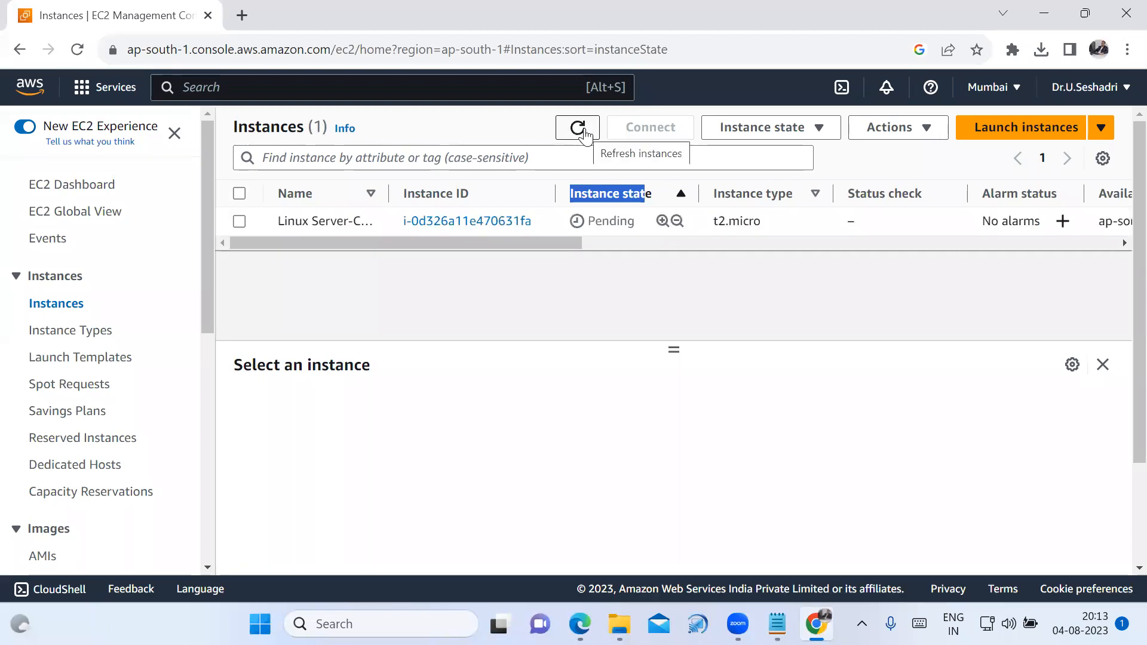
{"action": "left_click", "coordinate": [584, 128]}
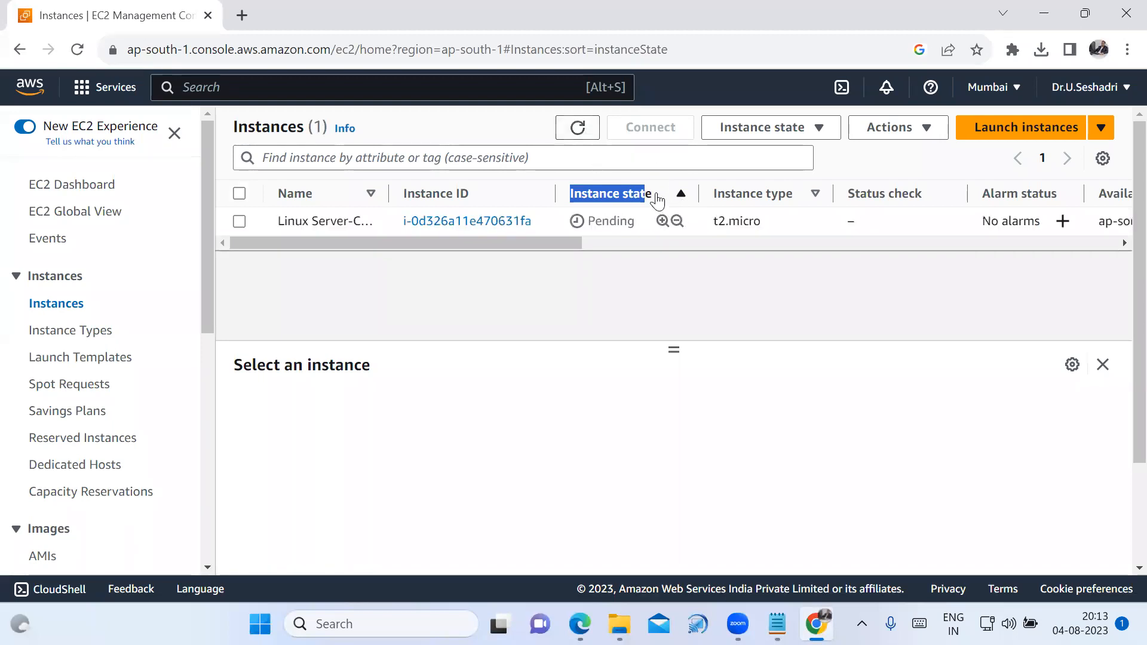
{"action": "left_click", "coordinate": [656, 197]}
{"action": "left_click_drag", "start_coordinate": [570, 194], "coordinate": [660, 196]}
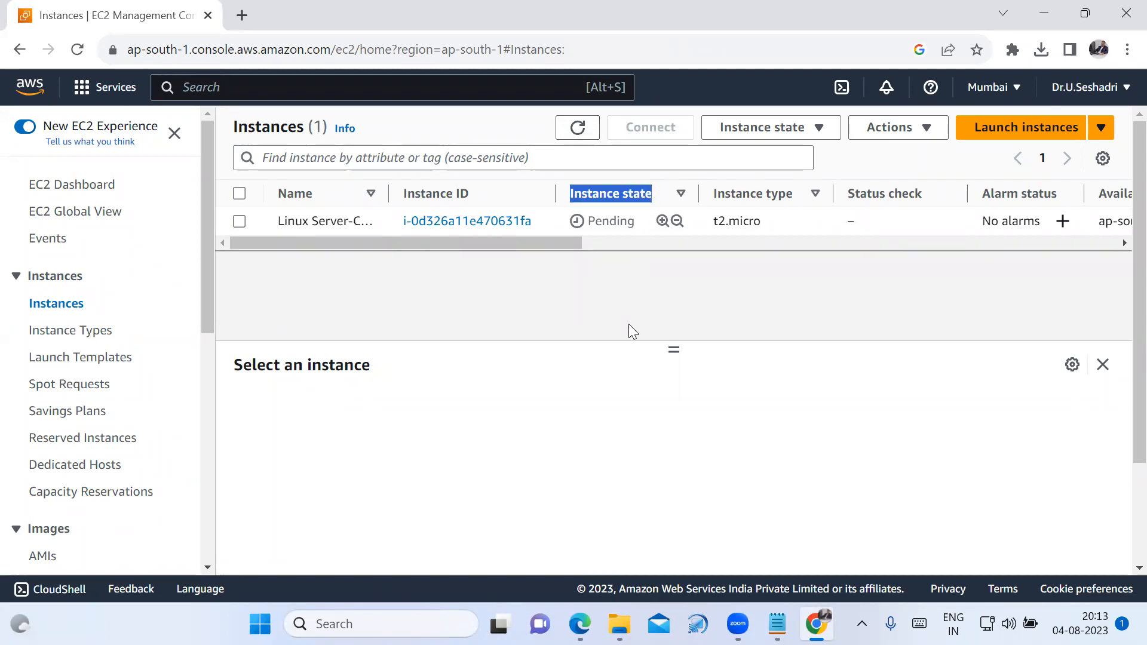
{"action": "left_click", "coordinate": [577, 127]}
Find the PuTTY programs on the computer and open PuTTYgen.
{"action": "left_click", "coordinate": [418, 624]}
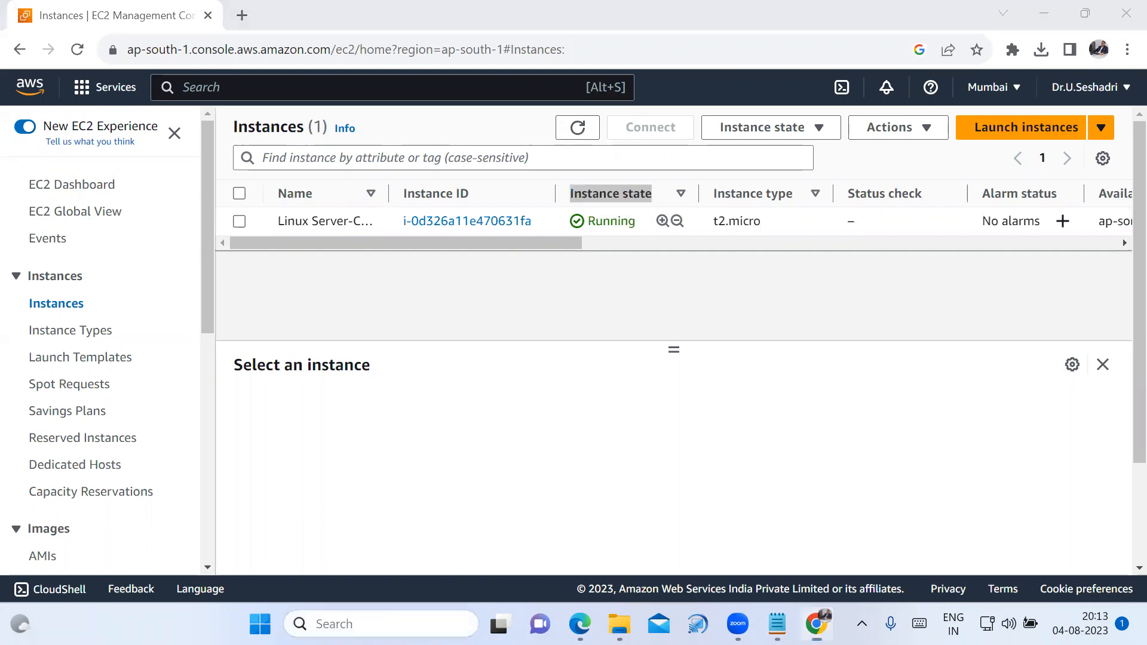
{"action": "type", "text": "pu"}
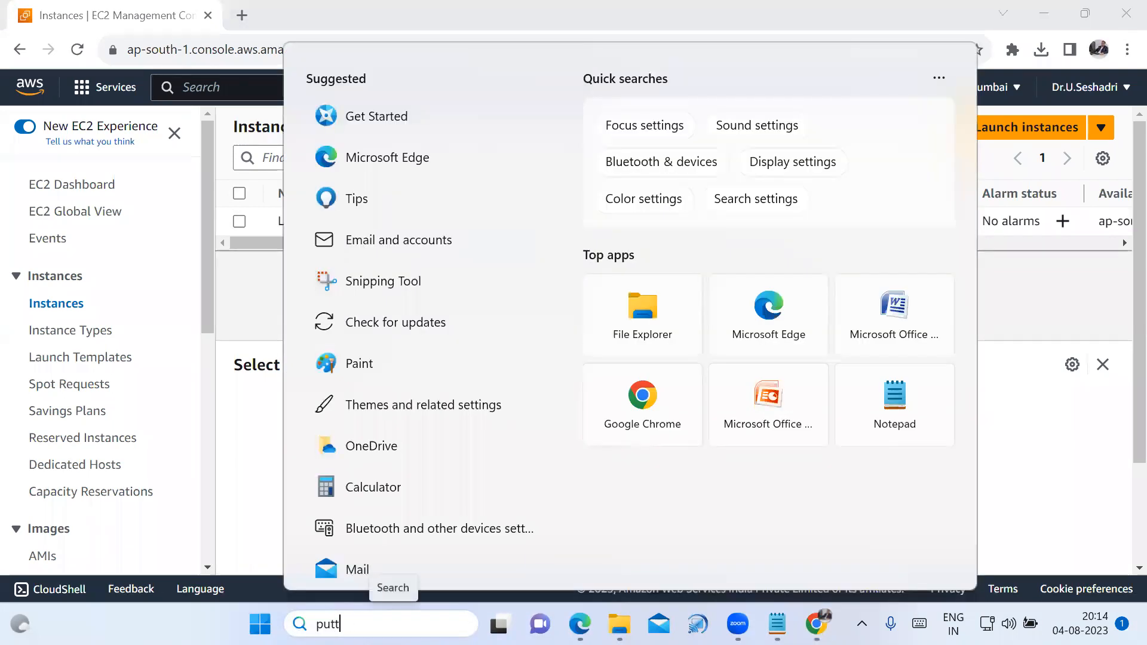
{"action": "type", "text": "tt"}
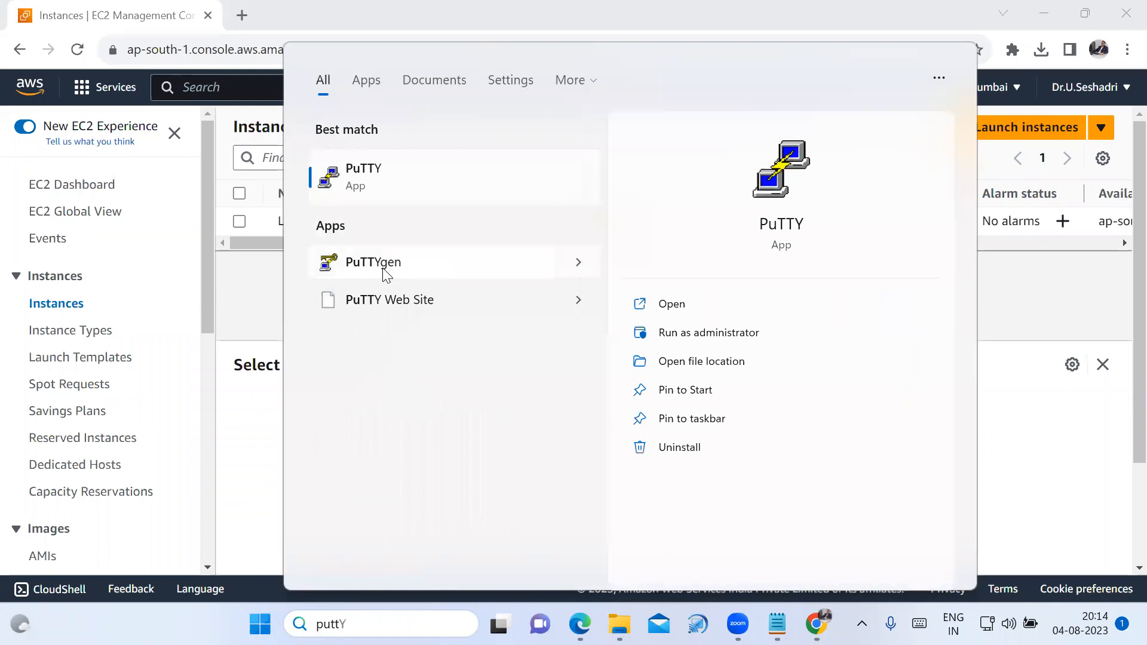
{"action": "left_click", "coordinate": [384, 266]}
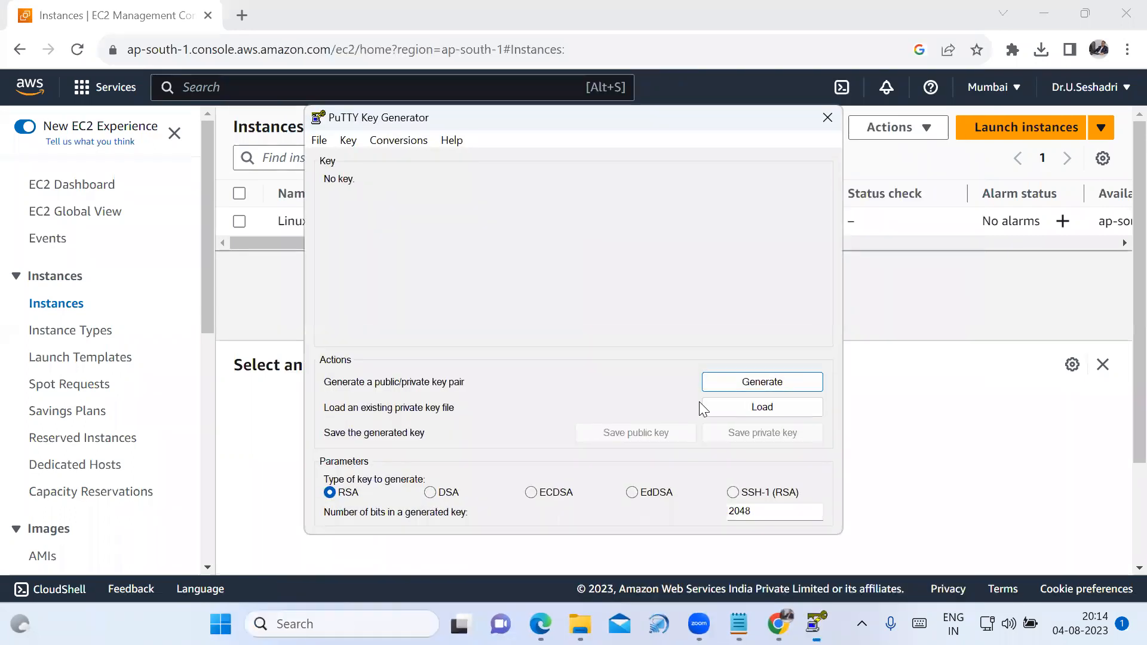
Load the Linux-Server-CSE-Key .pem file from Downloads as an existing private key, showing all file types.
{"action": "left_click", "coordinate": [764, 412]}
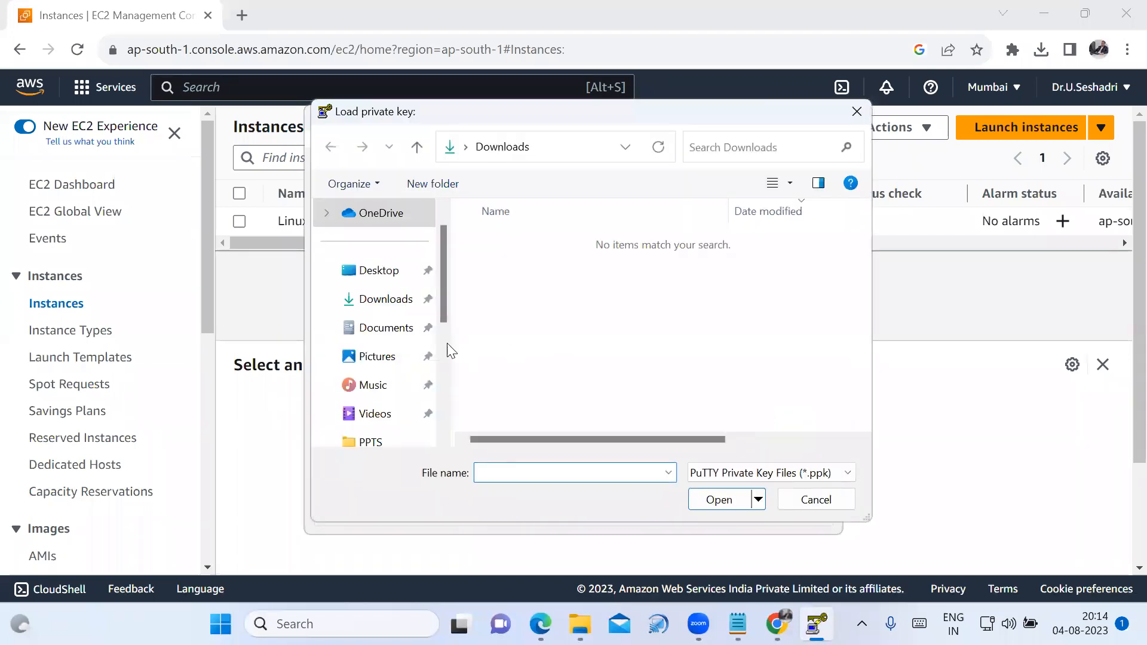
{"action": "left_click", "coordinate": [398, 306]}
{"action": "left_click", "coordinate": [836, 475]}
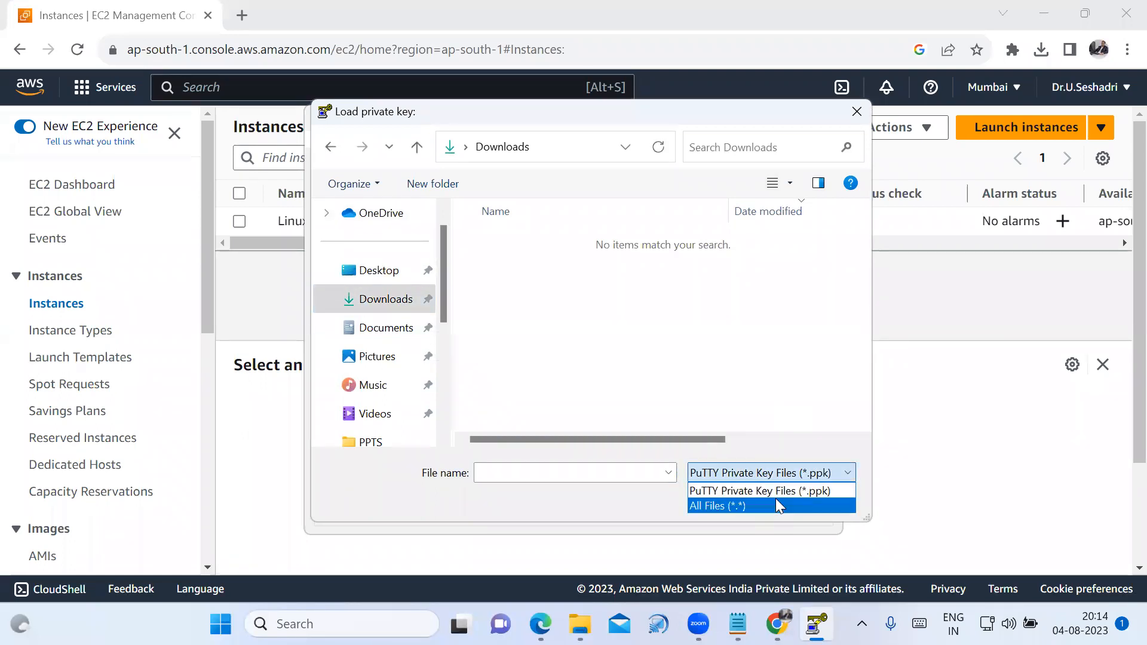
{"action": "left_click", "coordinate": [778, 505]}
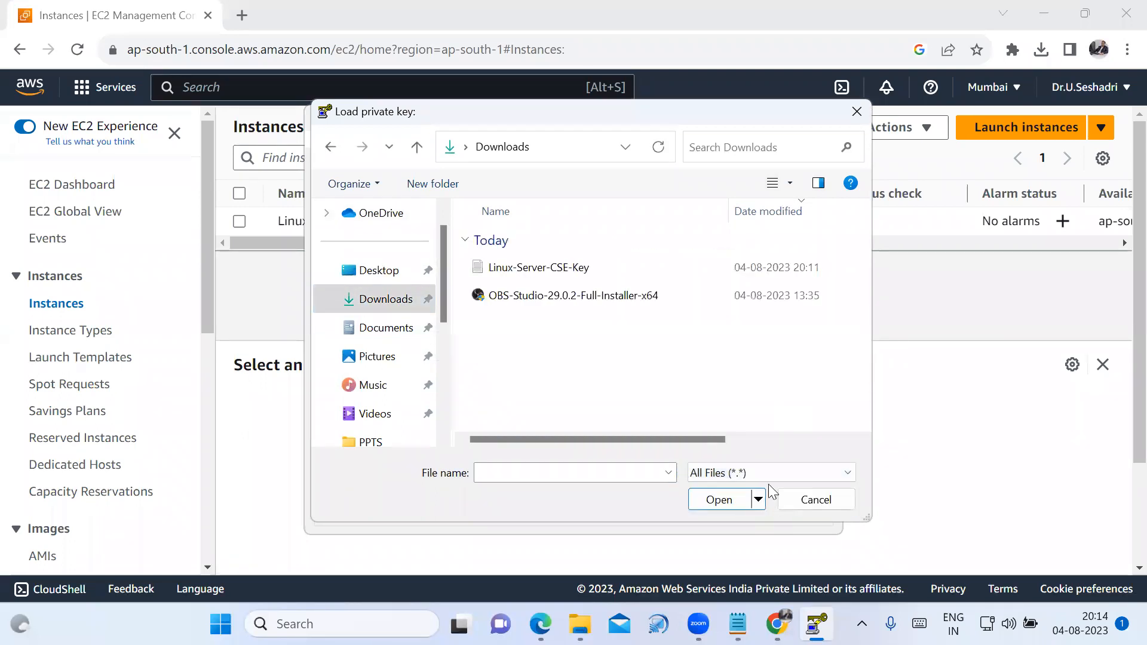
{"action": "left_click", "coordinate": [564, 269]}
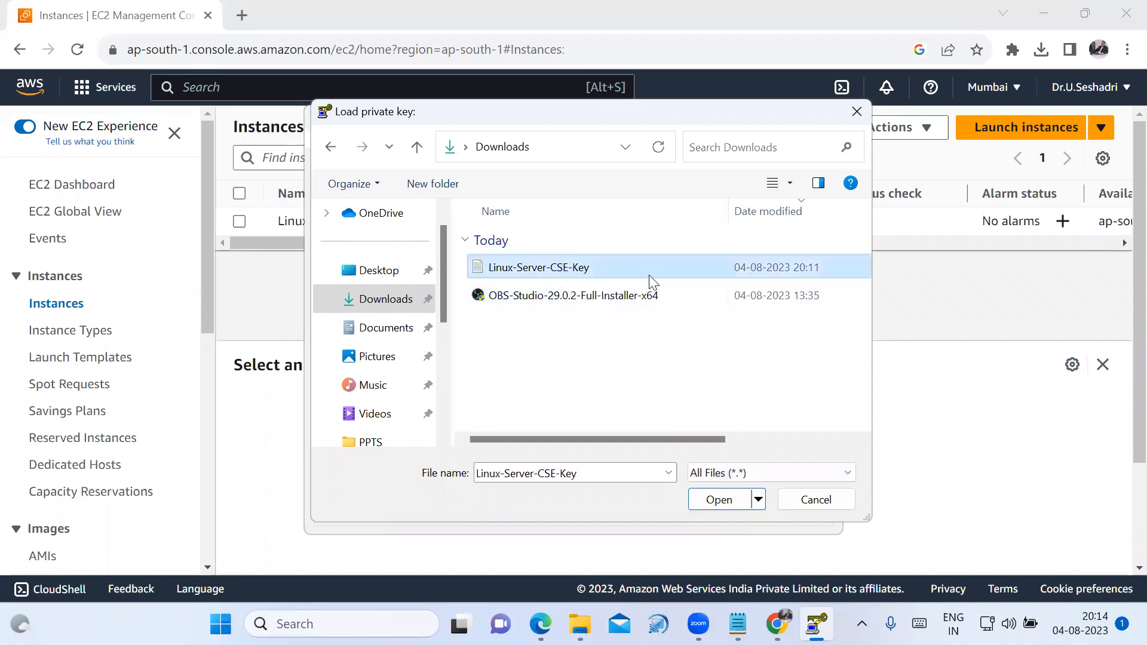
{"action": "left_click", "coordinate": [719, 499]}
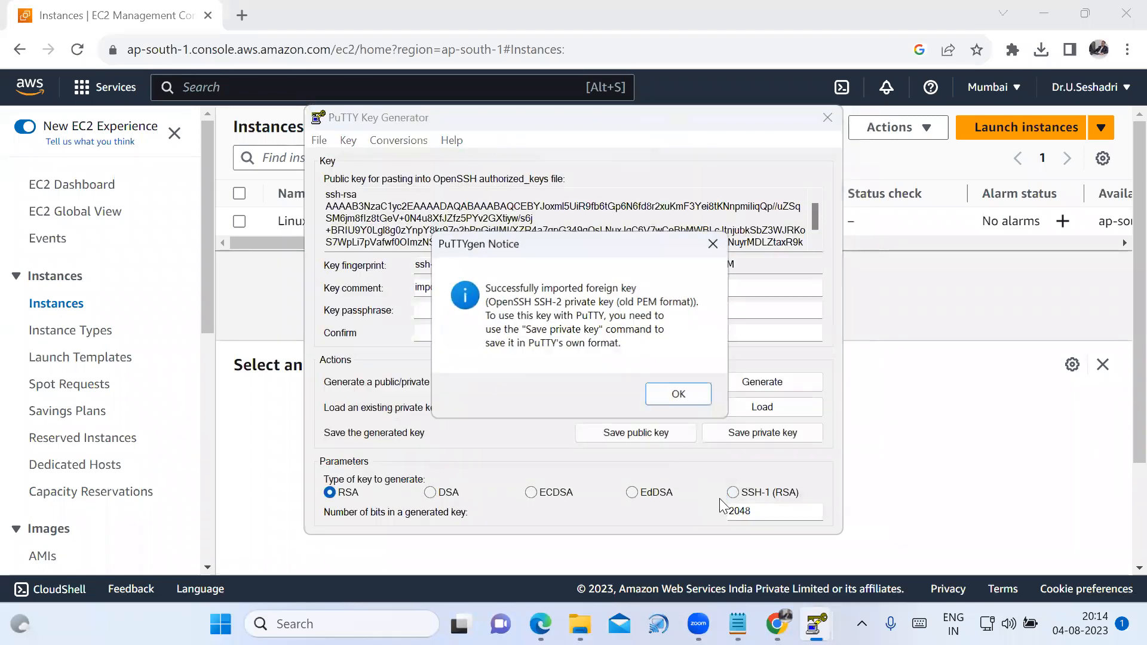
{"action": "left_click", "coordinate": [686, 397]}
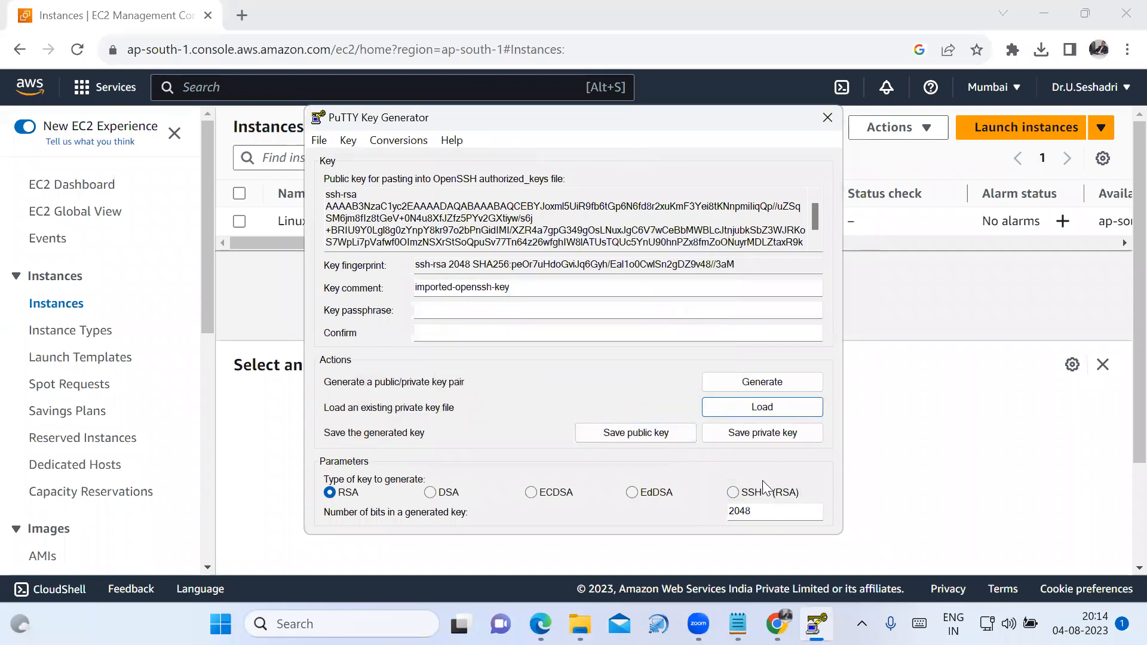
Save the loaded private key without a passphrase as Linux-Server-CSE-Key.ppk in Downloads, and check the saved file in that folder.
{"action": "left_click", "coordinate": [772, 442]}
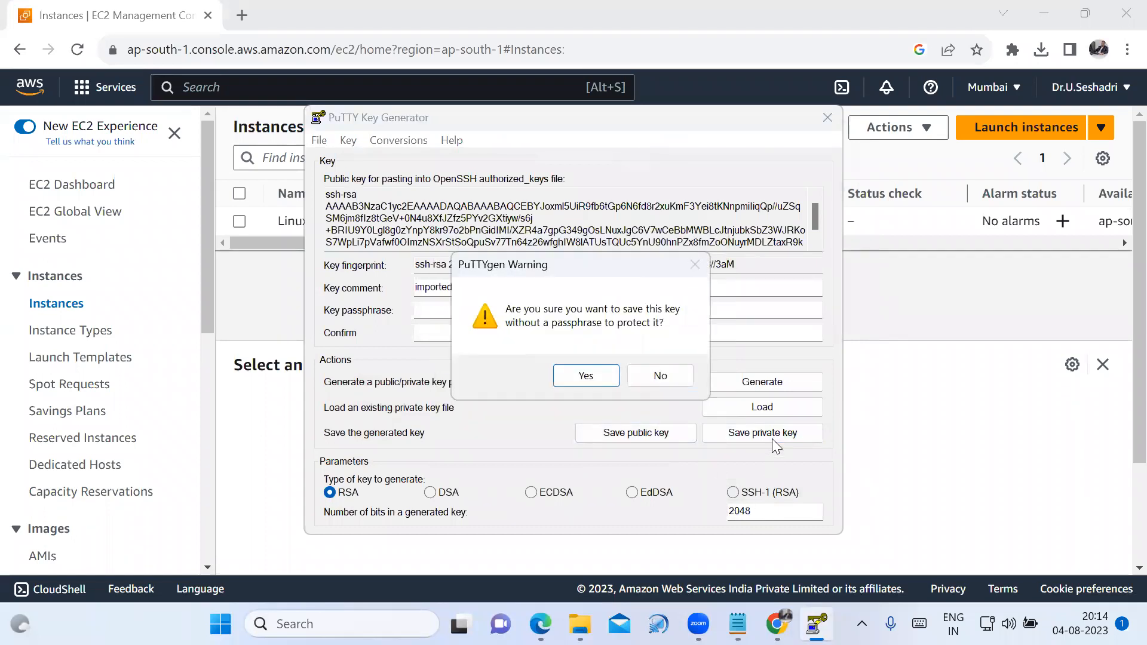
{"action": "left_click", "coordinate": [593, 380]}
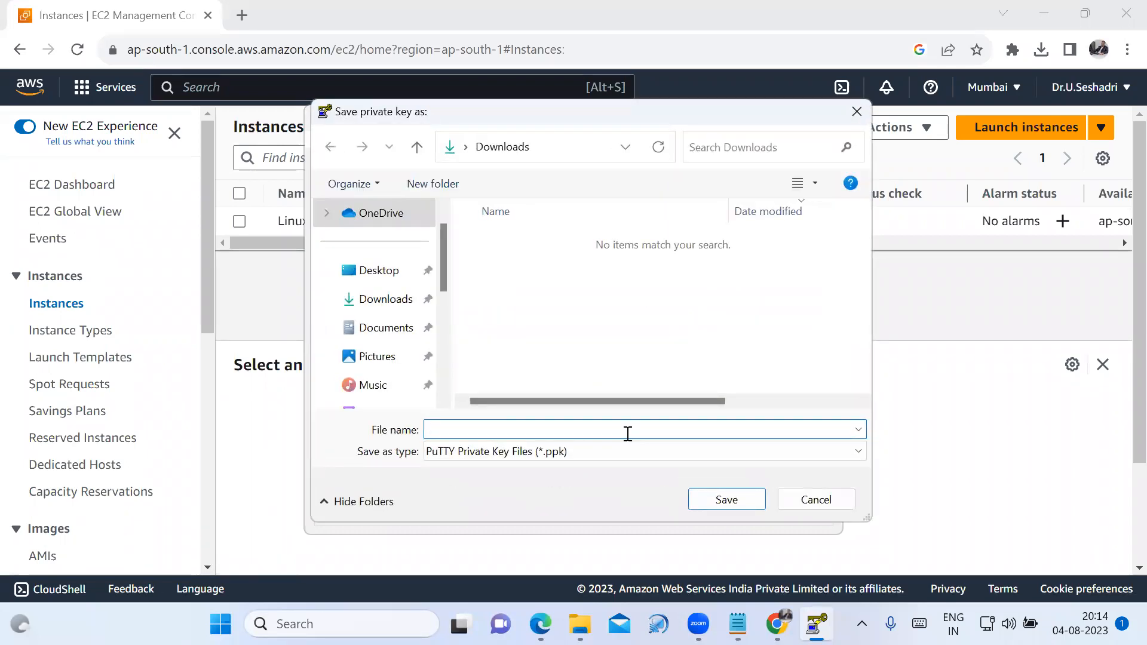
{"action": "type", "text": "Linux"}
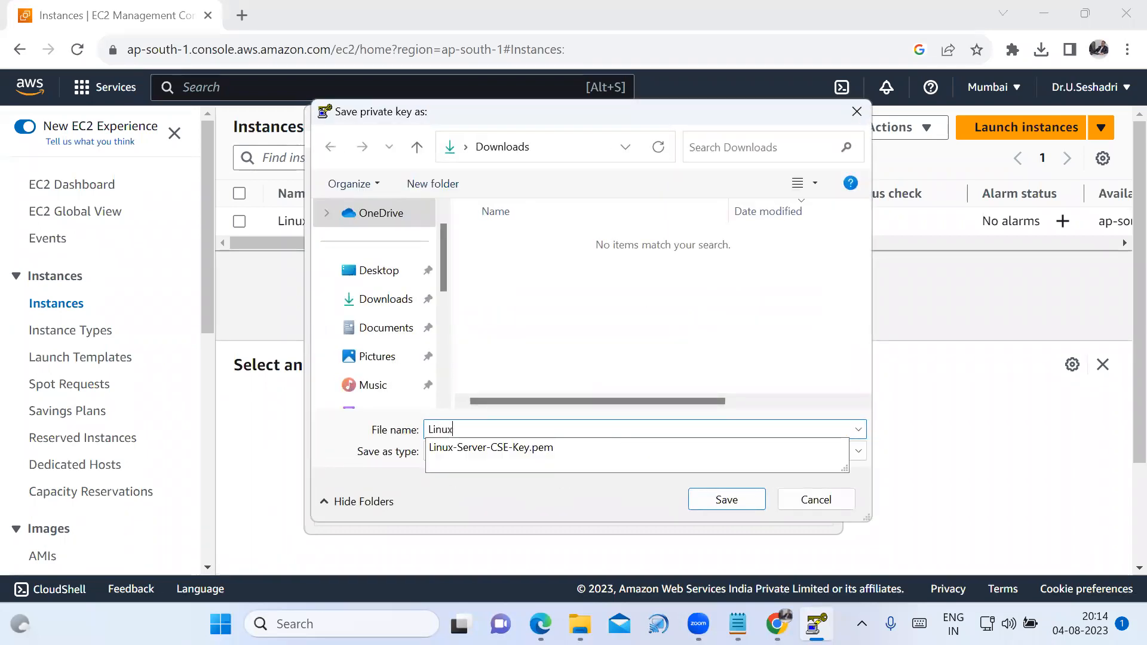
{"action": "type", "text": "-Server-CSE-Key"}
{"action": "left_click", "coordinate": [584, 320]}
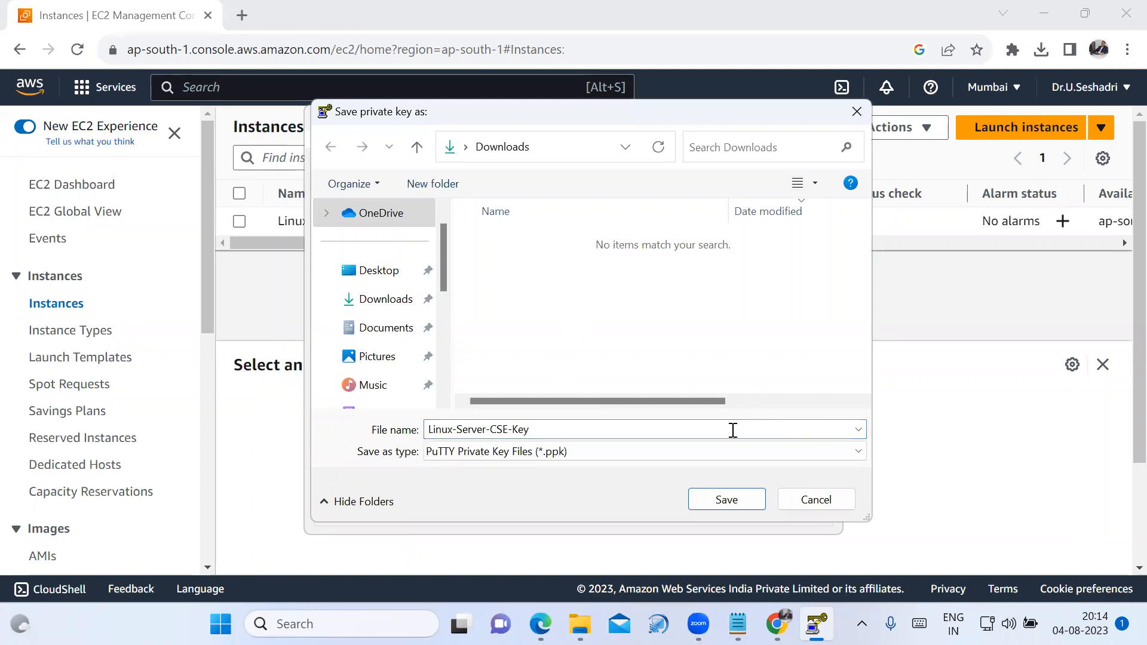
{"action": "left_click", "coordinate": [727, 501]}
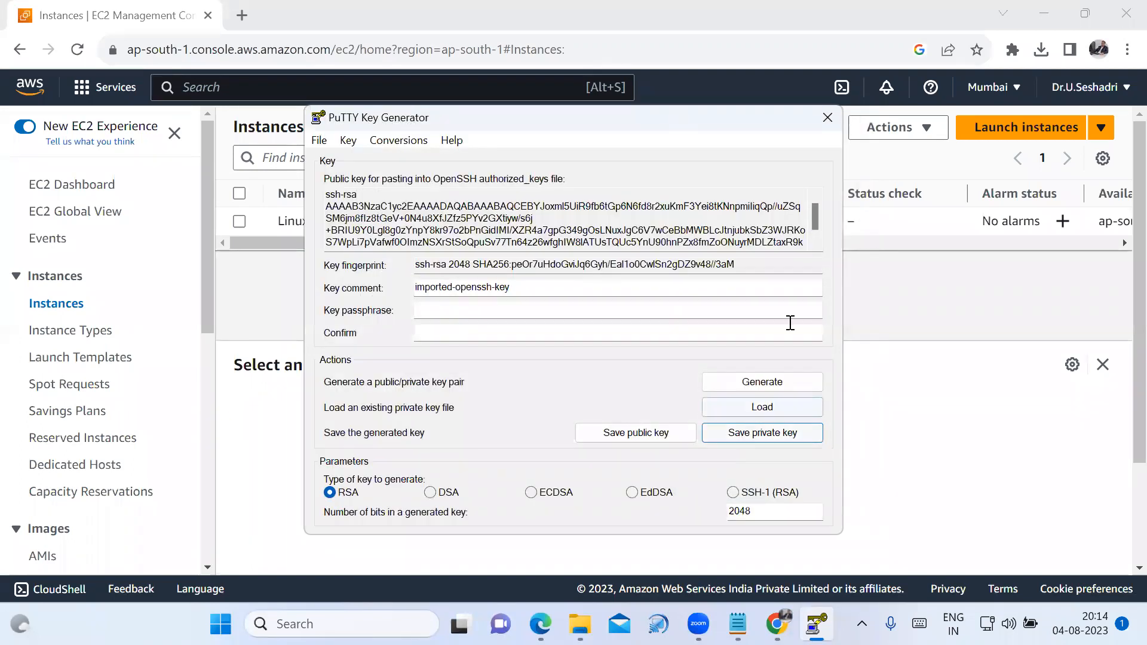
{"action": "left_click", "coordinate": [827, 118]}
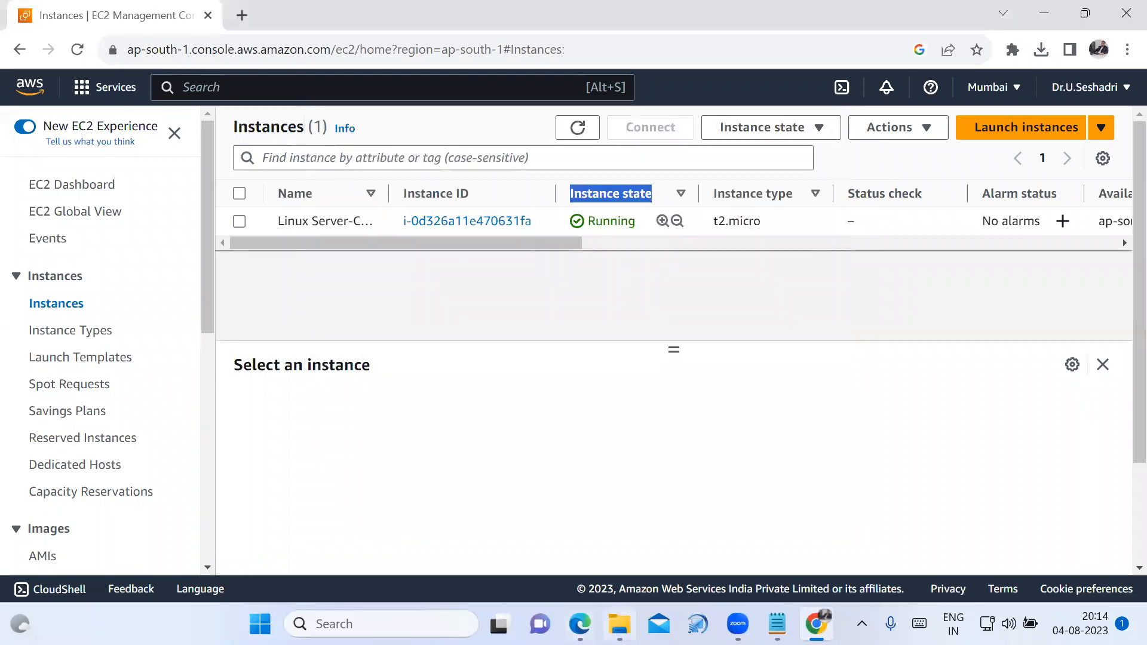
{"action": "left_click", "coordinate": [620, 624]}
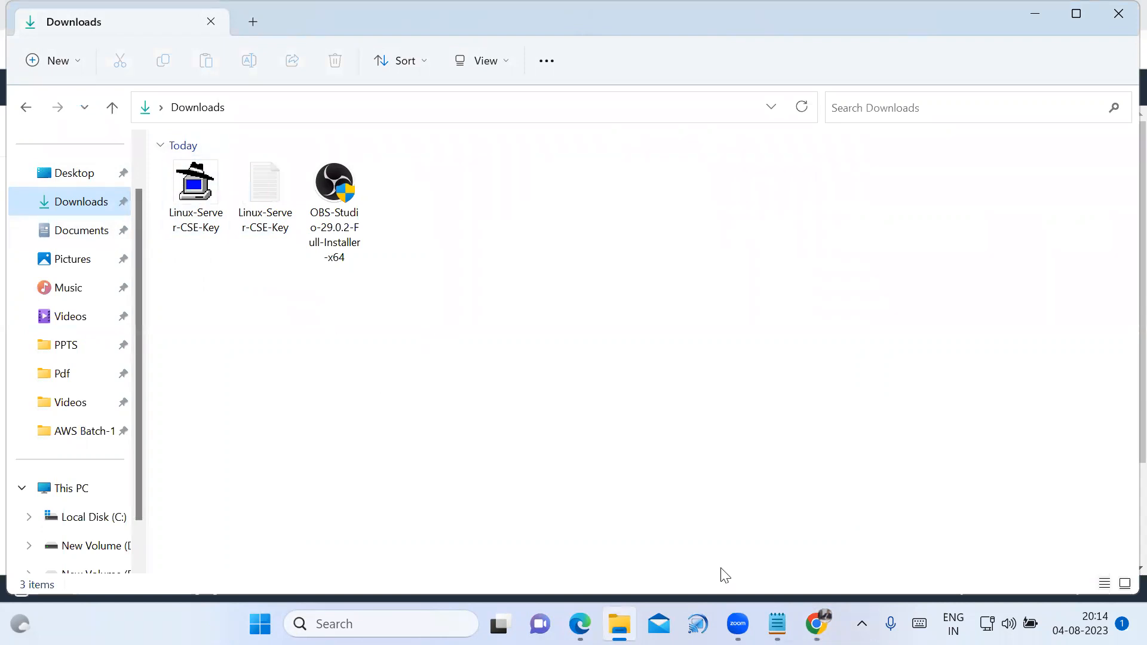
{"action": "left_click", "coordinate": [816, 538]}
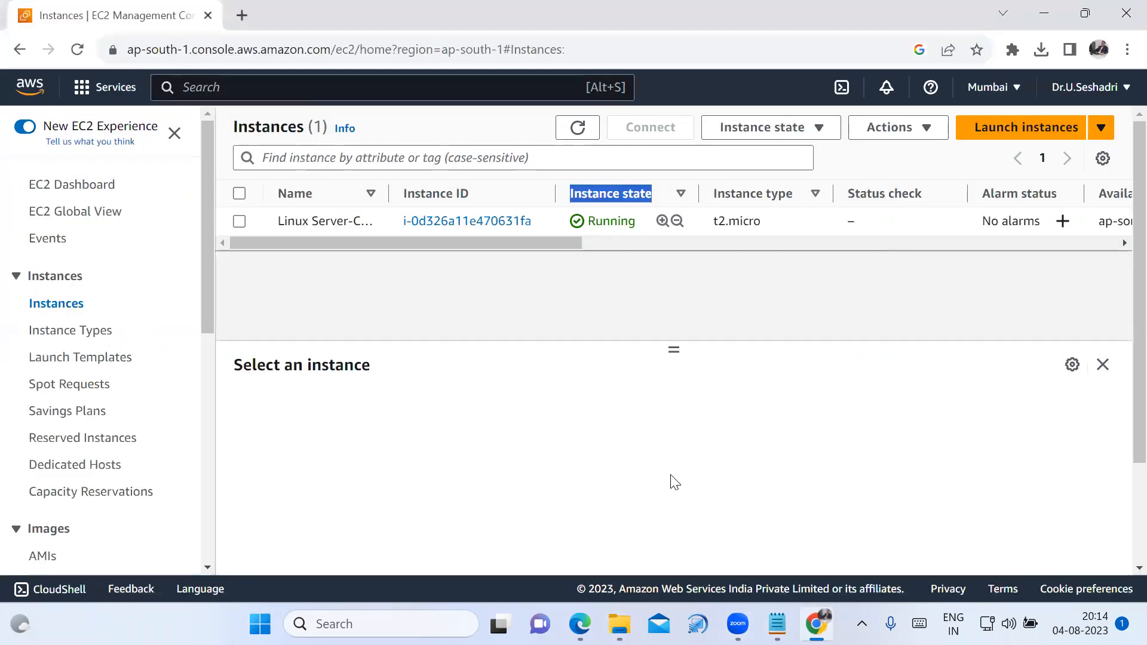
Select the Linux Server-CSE instance in the EC2 instances list and review its instance summary.
{"action": "left_click_drag", "start_coordinate": [570, 193], "coordinate": [655, 195]}
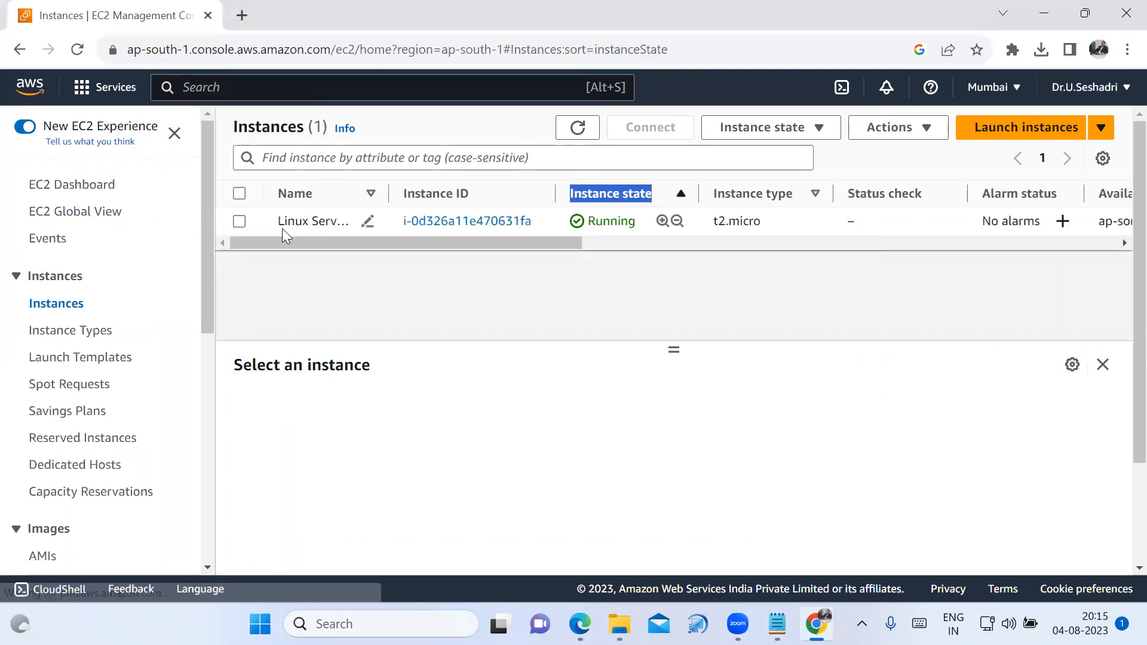
{"action": "left_click", "coordinate": [242, 221]}
{"action": "left_click", "coordinate": [239, 221]}
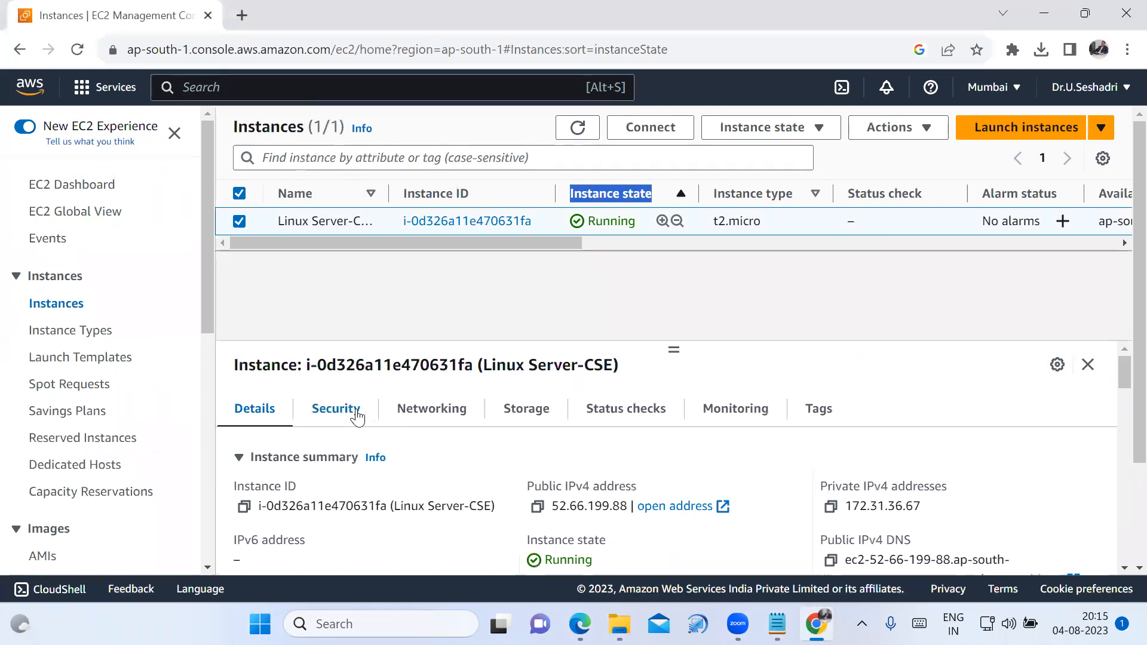
{"action": "left_click", "coordinate": [621, 288]}
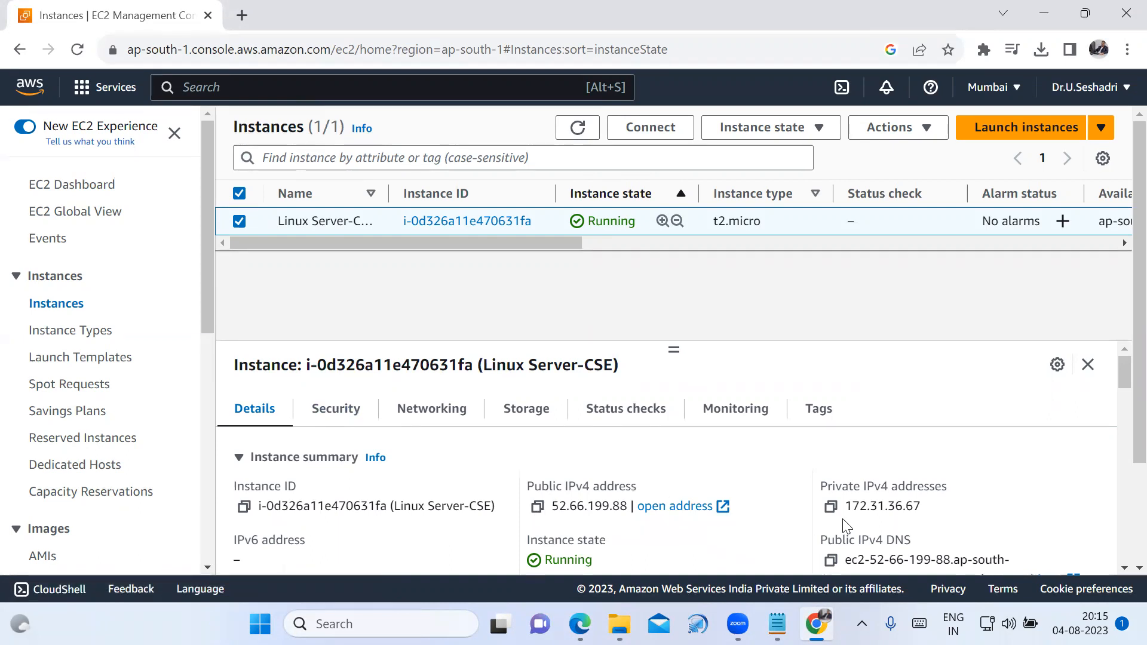
{"action": "scroll", "coordinate": [776, 528], "scroll_direction": "down", "scroll_amount": 5}
{"action": "scroll", "coordinate": [632, 462], "scroll_direction": "up", "scroll_amount": 4}
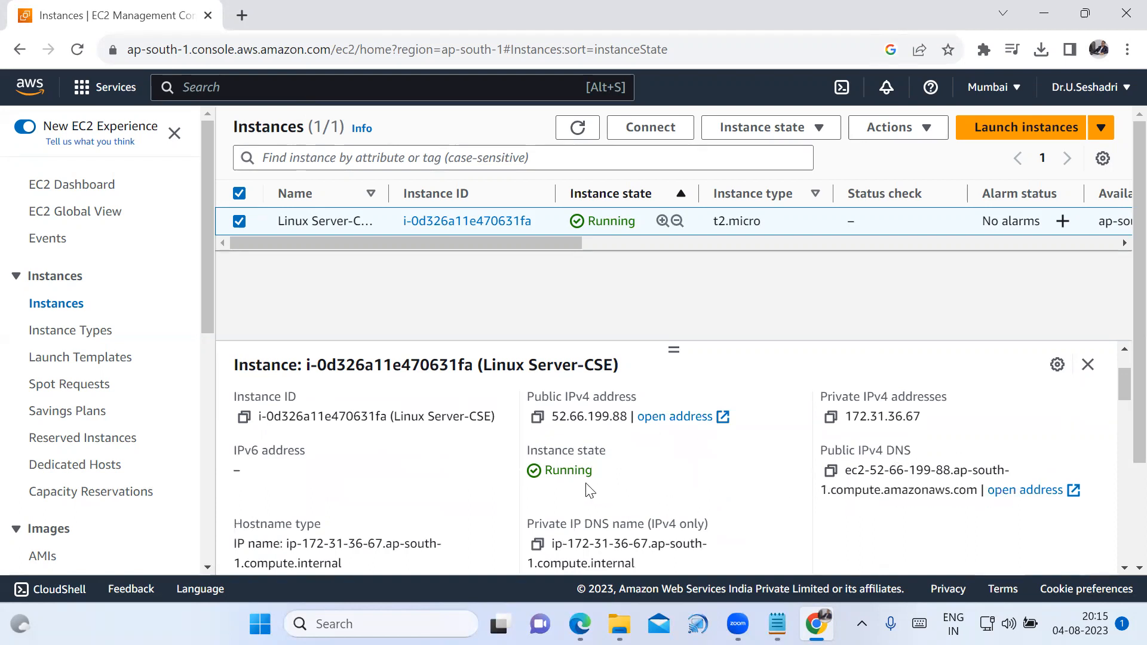
{"action": "scroll", "coordinate": [567, 484], "scroll_direction": "up", "scroll_amount": 3}
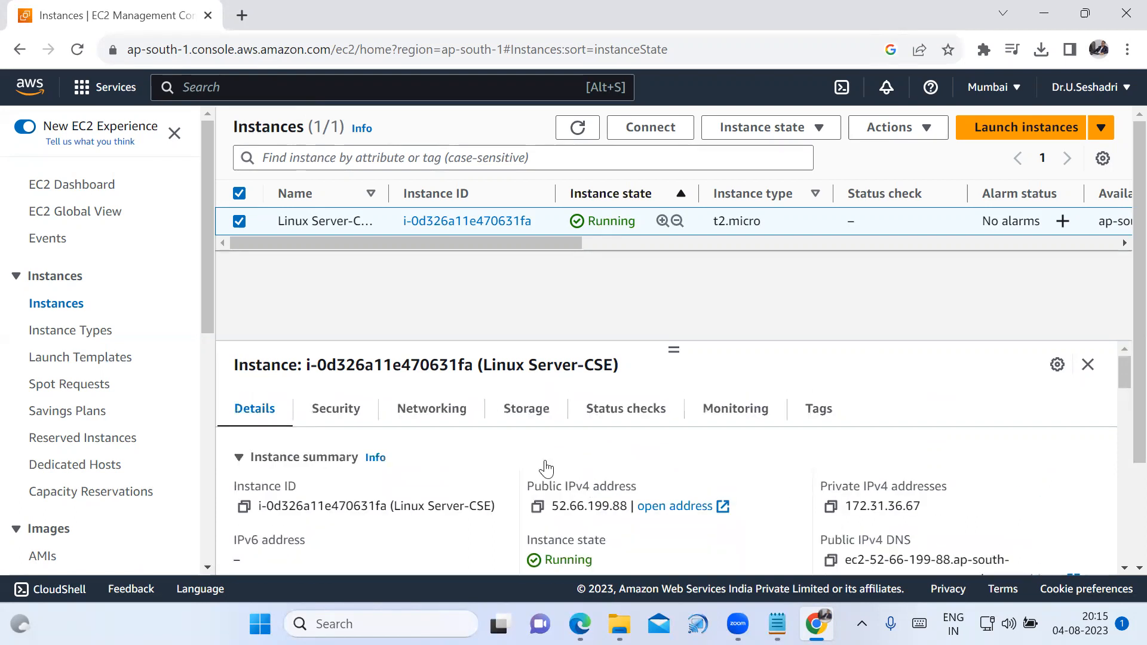
Look through the instance's security, networking, storage, status check, monitoring and tag information, and return to its details.
{"action": "left_click", "coordinate": [357, 426]}
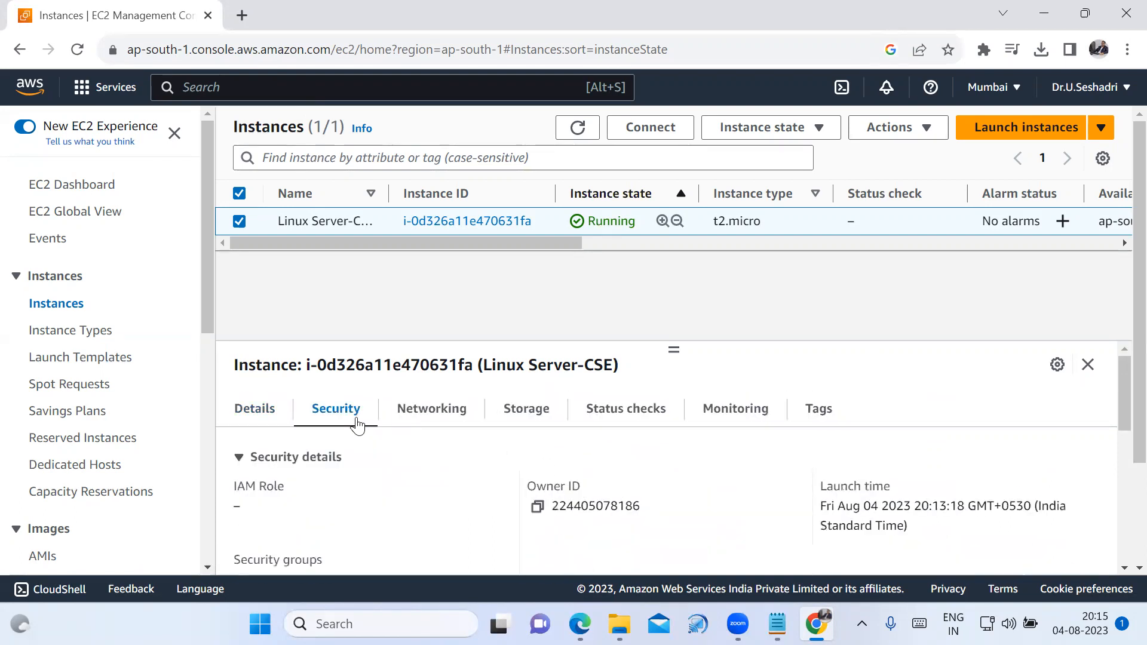
{"action": "left_click", "coordinate": [525, 413]}
{"action": "left_click", "coordinate": [613, 413]}
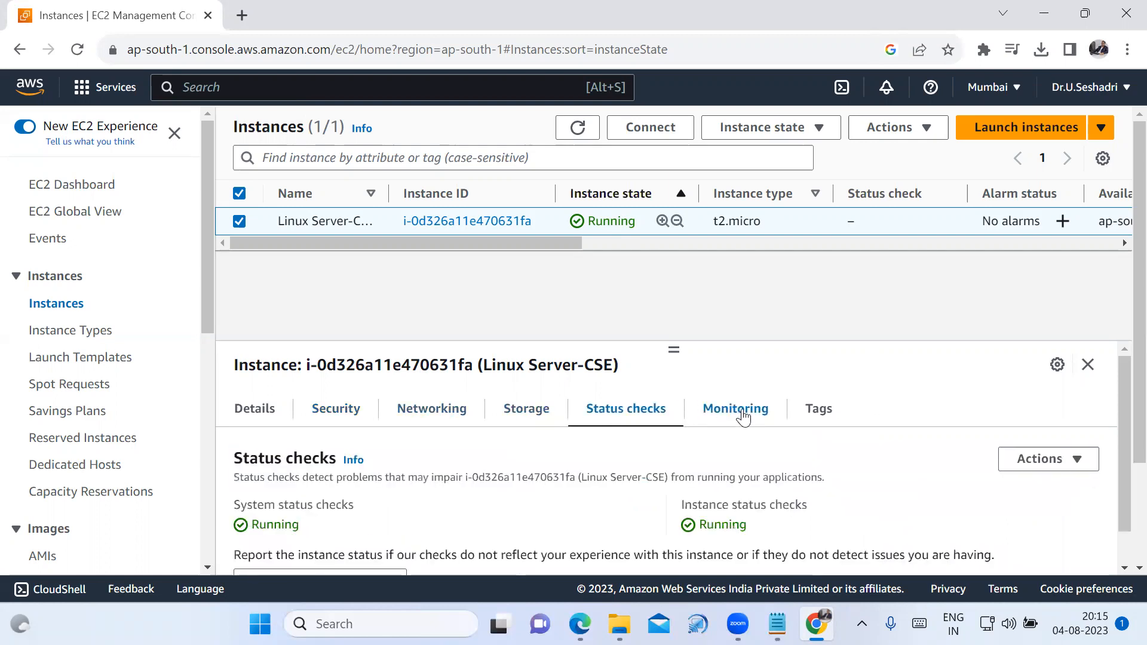
{"action": "left_click", "coordinate": [741, 411]}
{"action": "left_click", "coordinate": [812, 411]}
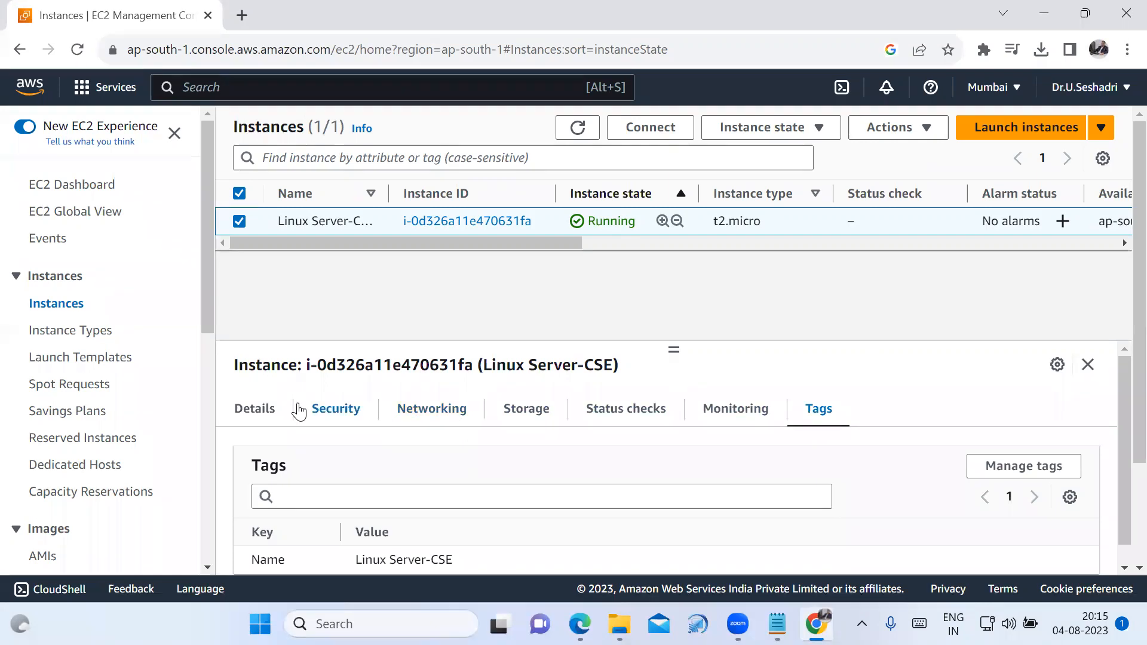
{"action": "left_click", "coordinate": [245, 412]}
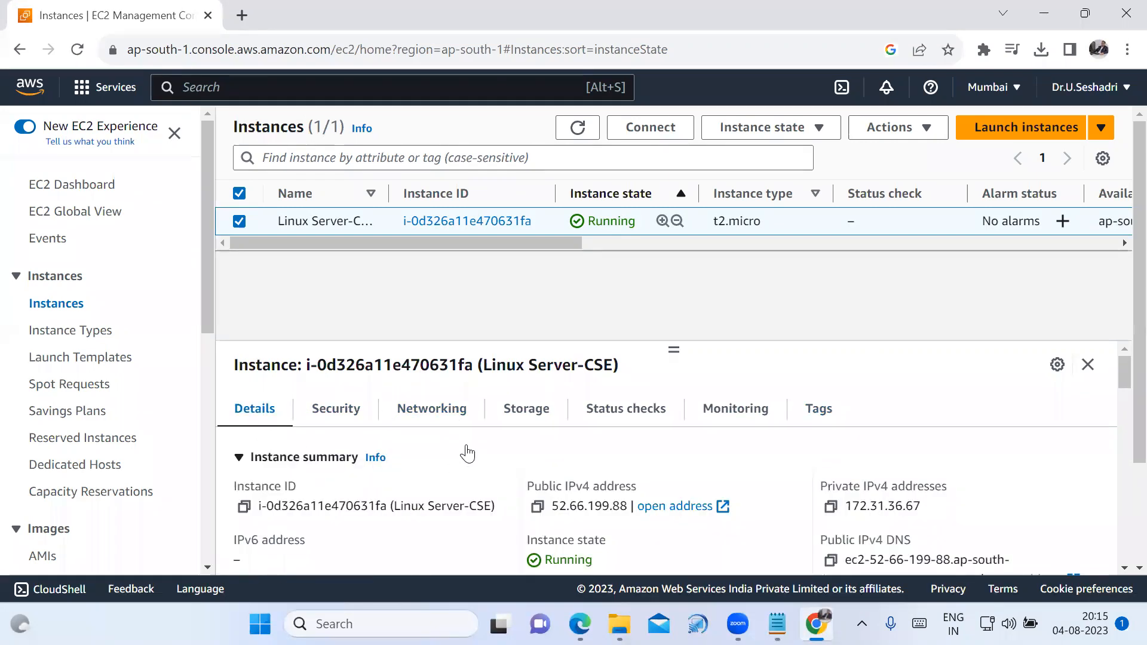
Refresh the instances list and examine the server's status check, availability zone, public IPv4, security group and key name columns.
{"action": "left_click_drag", "start_coordinate": [569, 242], "coordinate": [512, 254]}
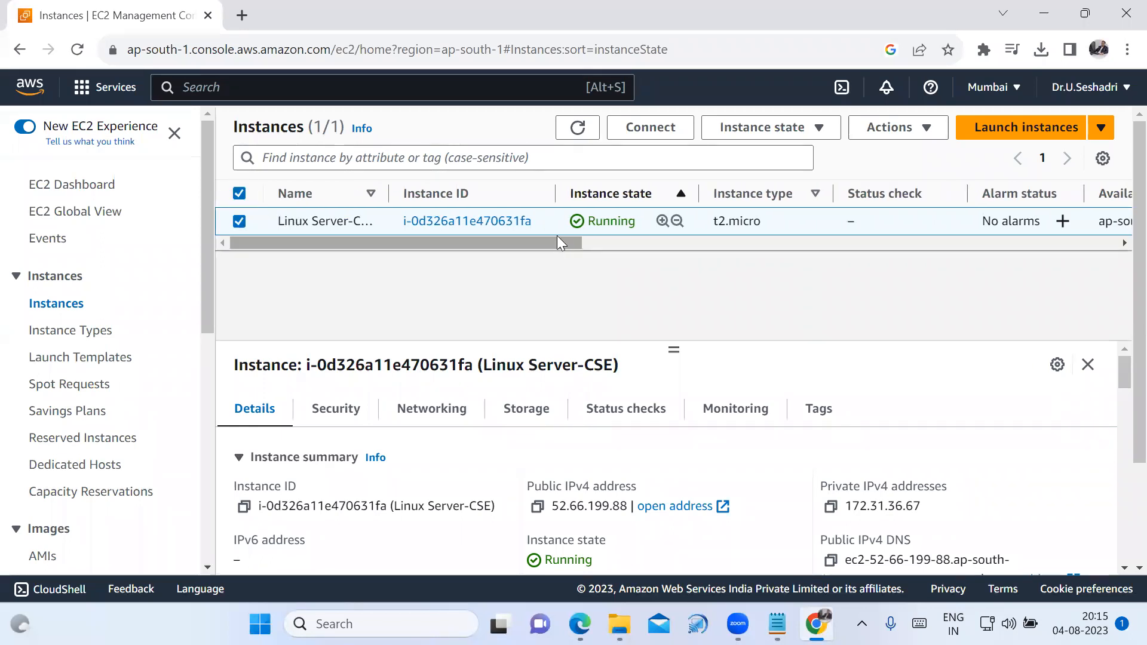
{"action": "left_click_drag", "start_coordinate": [557, 237], "coordinate": [566, 237]}
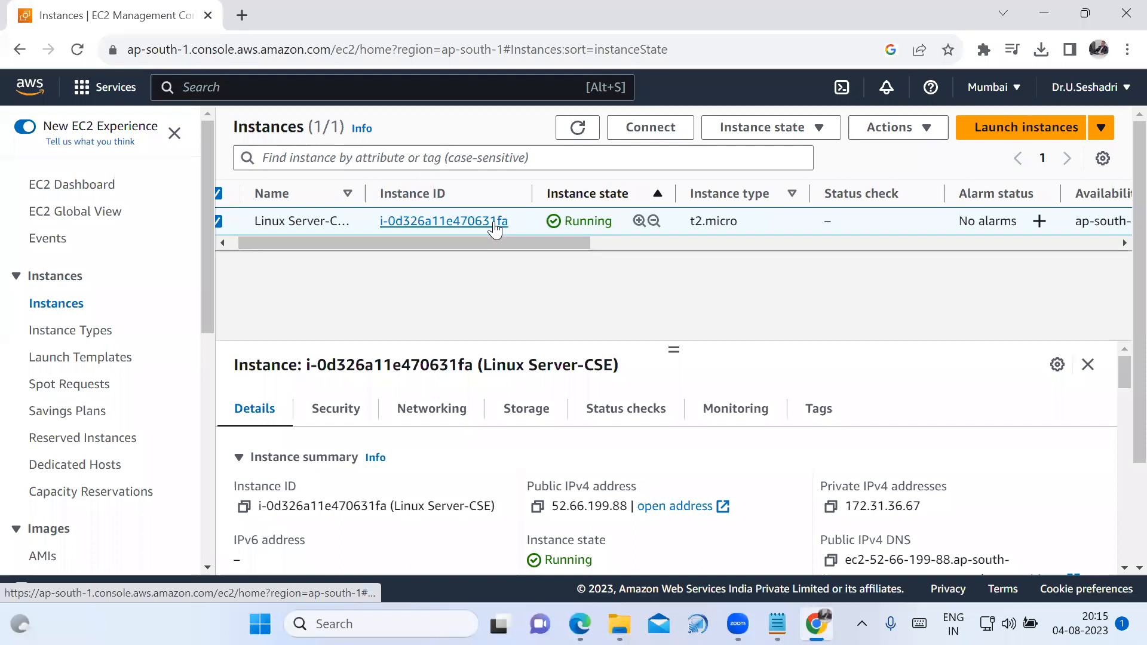
{"action": "left_click_drag", "start_coordinate": [583, 244], "coordinate": [676, 242]}
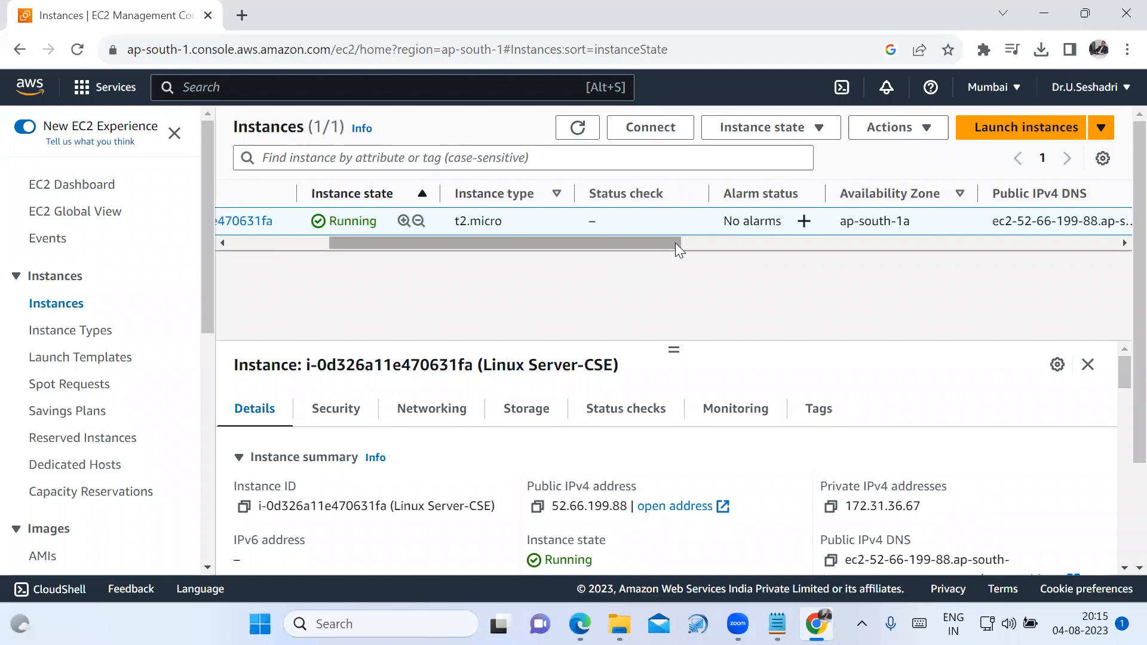
{"action": "left_click", "coordinate": [576, 128]}
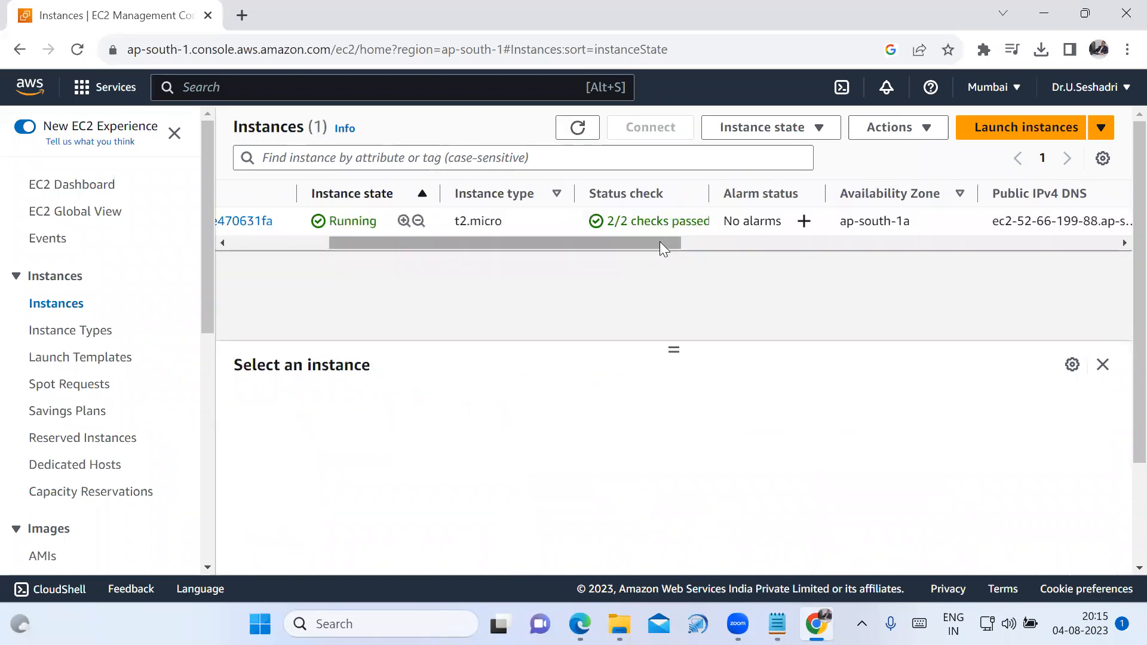
{"action": "left_click_drag", "start_coordinate": [659, 243], "coordinate": [700, 237]}
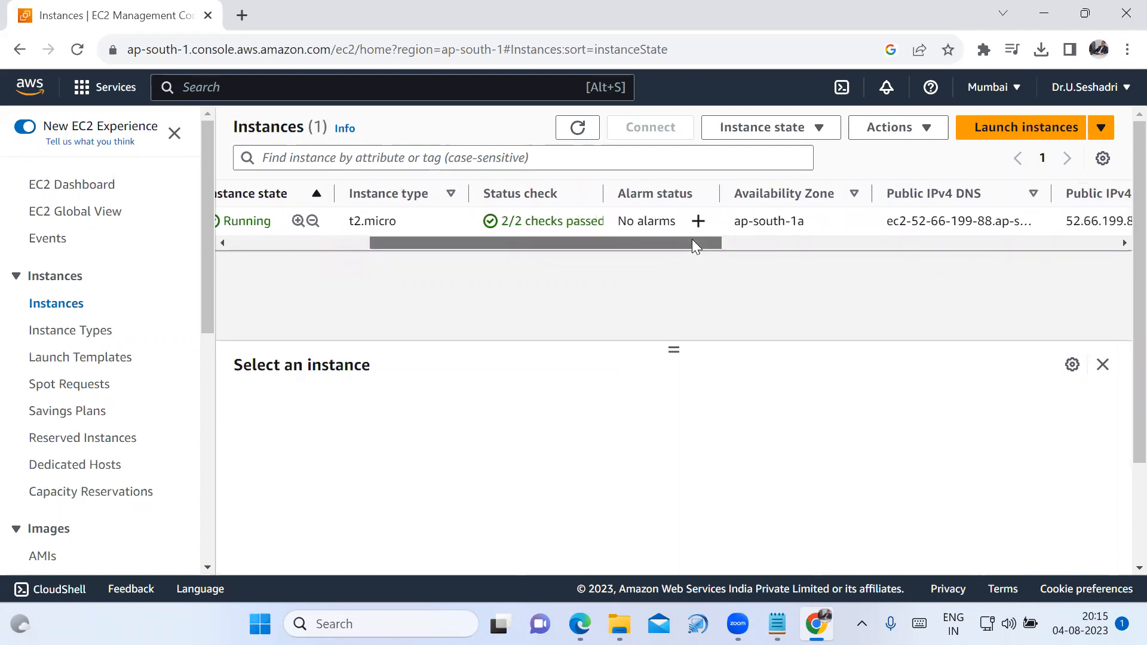
{"action": "left_click_drag", "start_coordinate": [692, 241], "coordinate": [724, 242]}
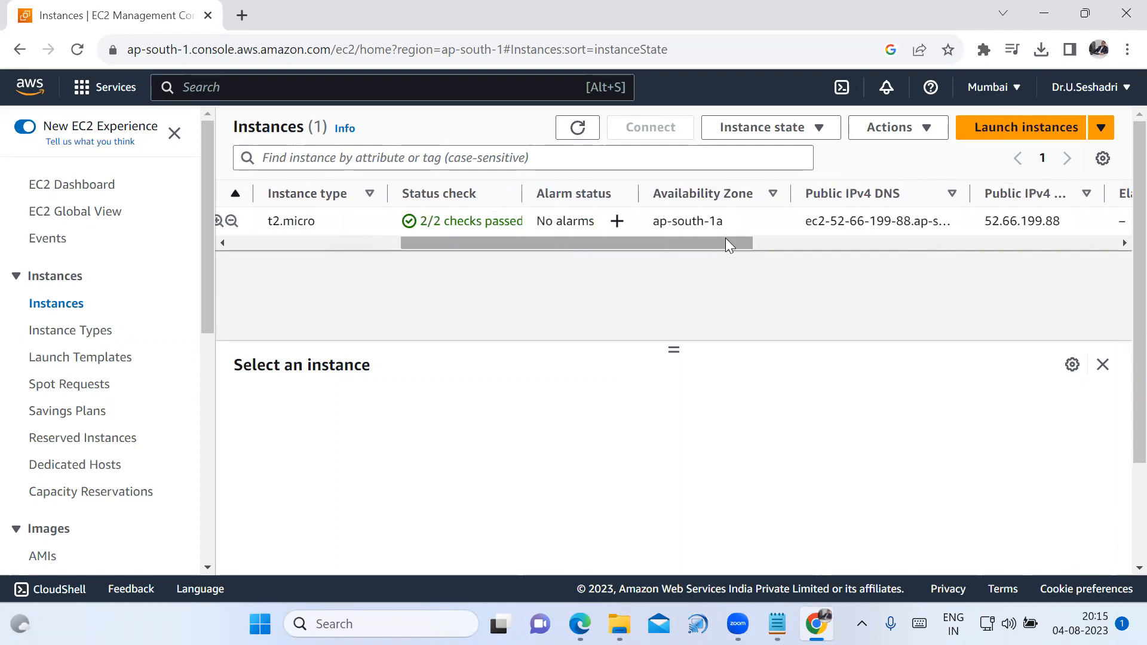
{"action": "left_click_drag", "start_coordinate": [744, 243], "coordinate": [995, 236]}
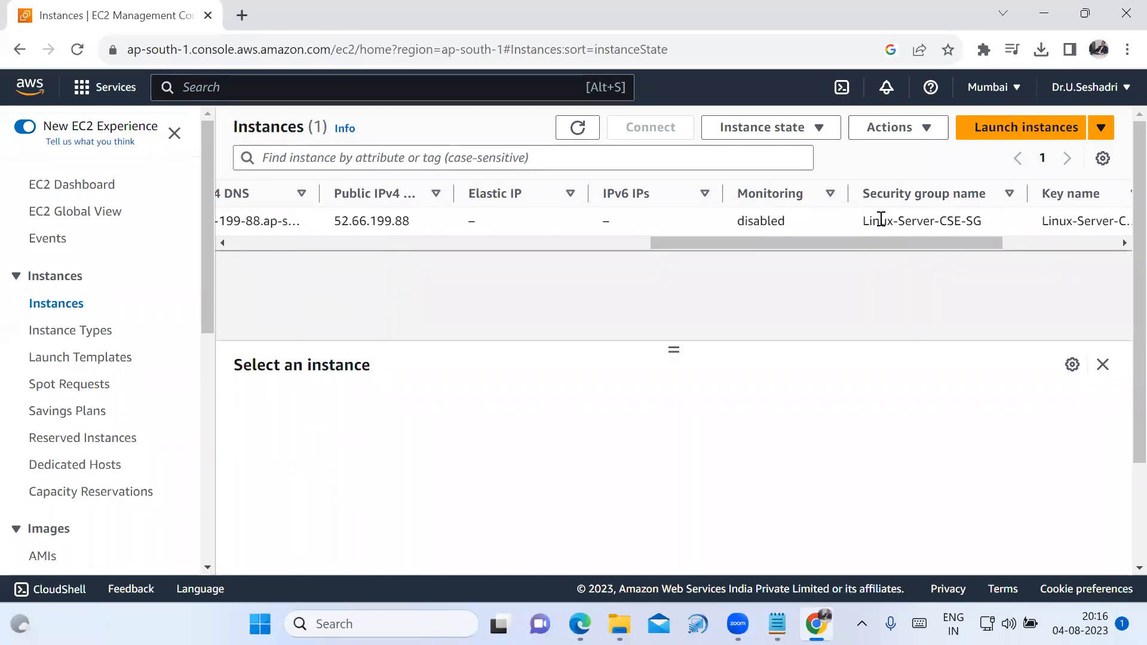
{"action": "left_click_drag", "start_coordinate": [986, 243], "coordinate": [1093, 249]}
{"action": "left_click_drag", "start_coordinate": [816, 245], "coordinate": [207, 273]}
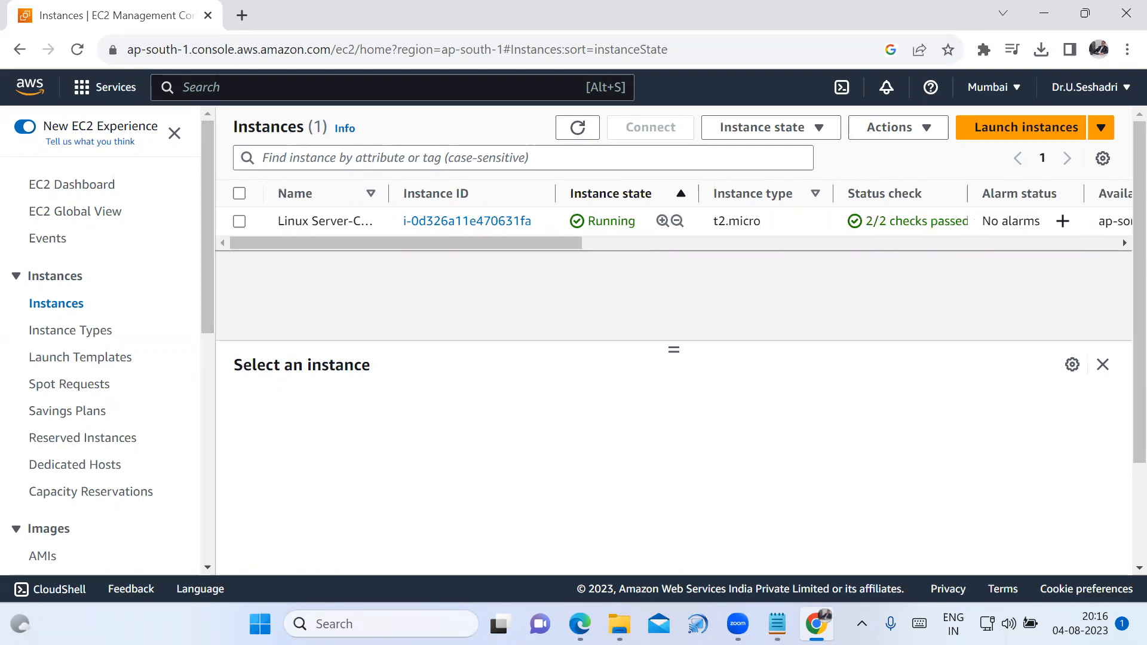
Open PuTTY and enter the Linux Server-CSE instance's public IPv4 address, 52.66.199.88, copied from the EC2 console, as the host name.
{"action": "left_click", "coordinate": [419, 624]}
{"action": "type", "text": "pu"}
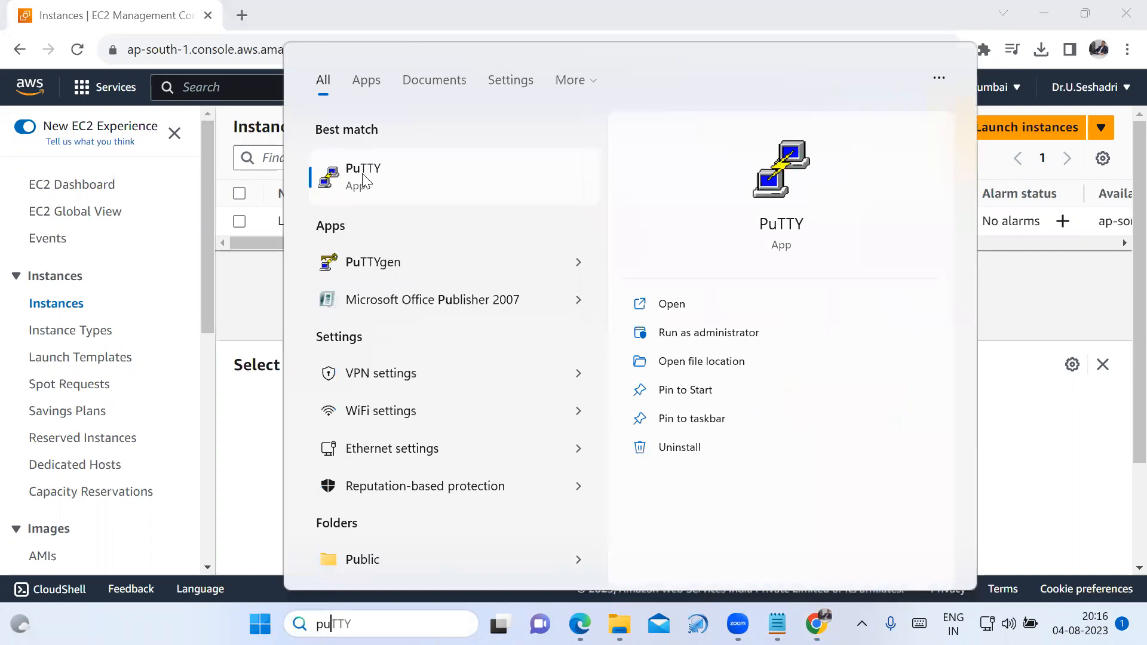
{"action": "left_click", "coordinate": [364, 179]}
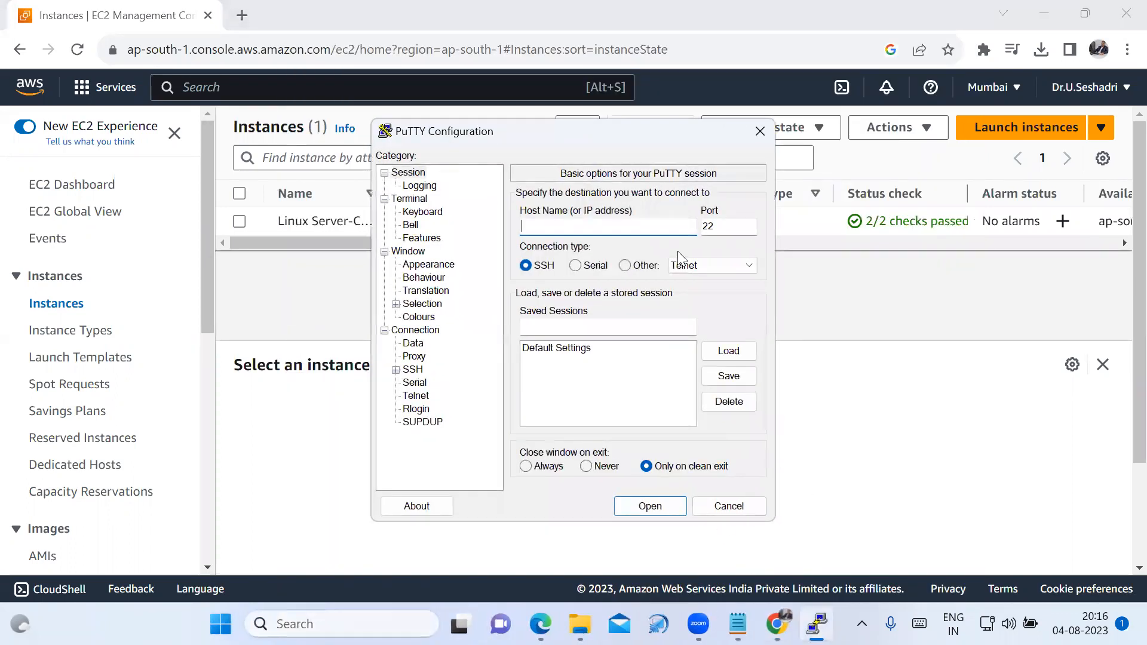
{"action": "left_click", "coordinate": [952, 346]}
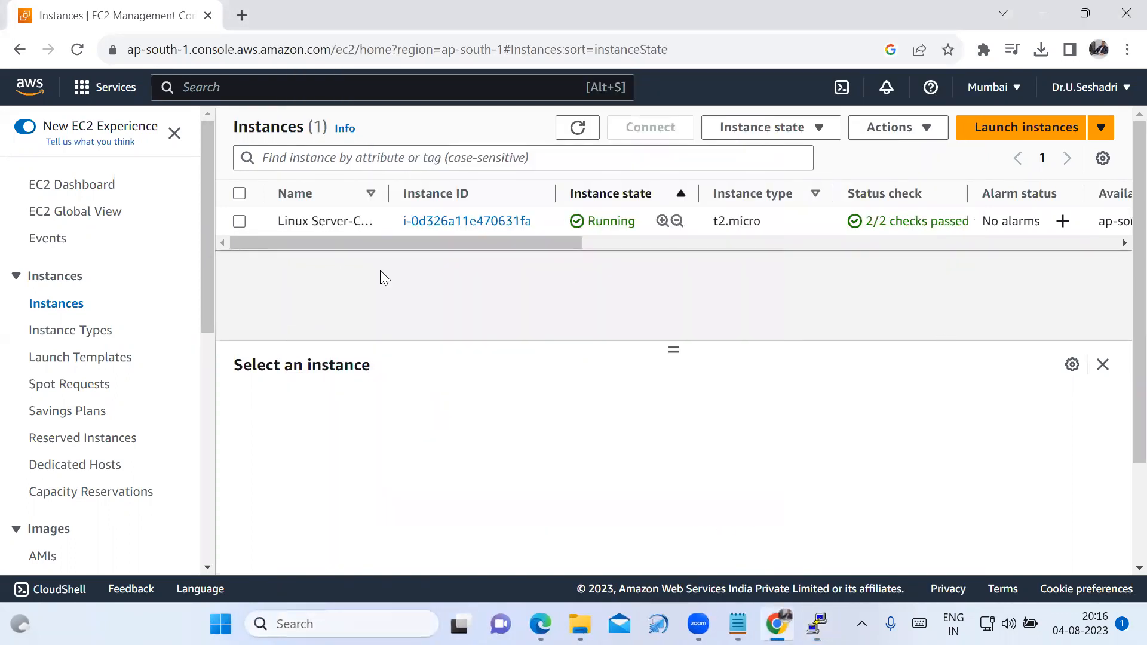
{"action": "left_click", "coordinate": [239, 221]}
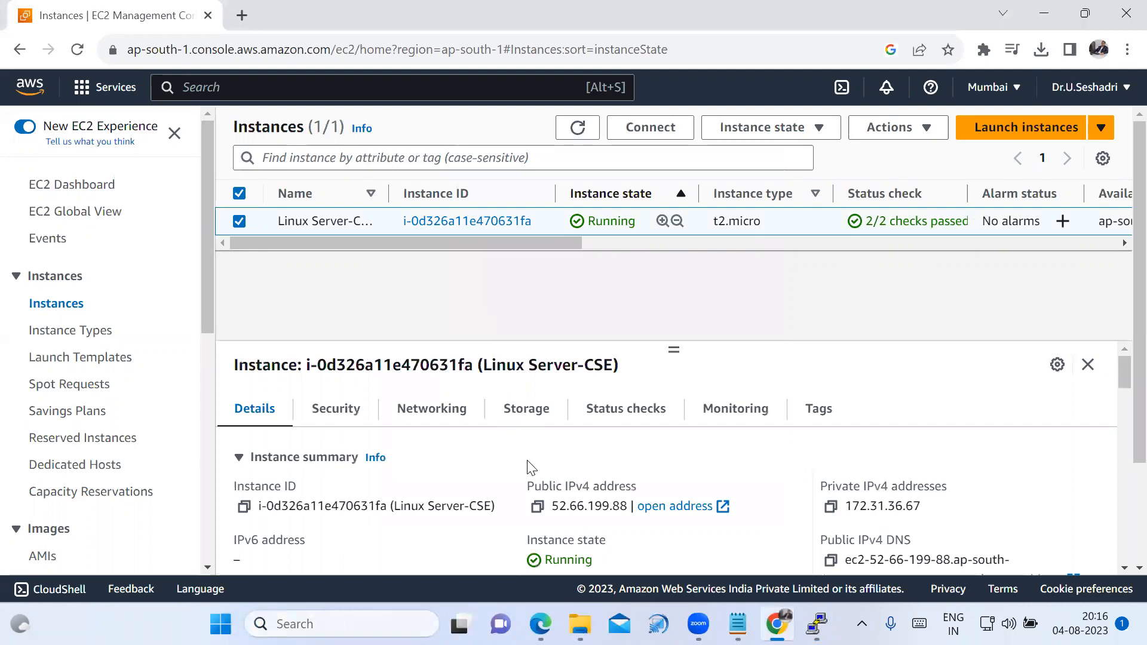
{"action": "left_click", "coordinate": [535, 507]}
{"action": "left_click", "coordinate": [817, 624]}
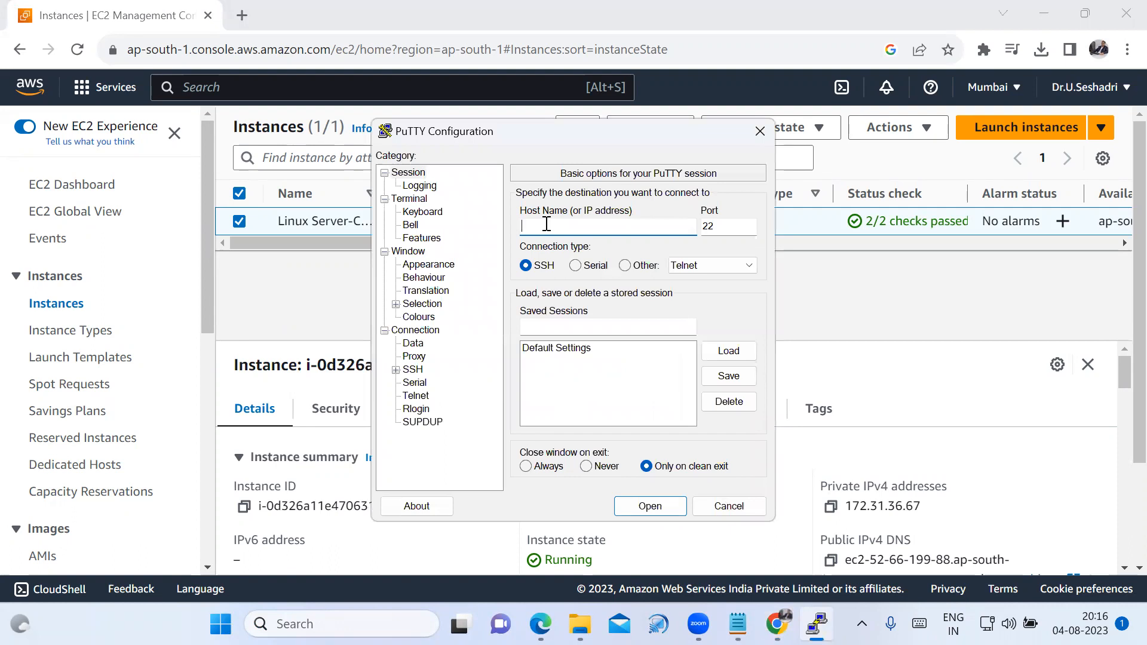
{"action": "key", "text": "ctrl+v"}
Set Linux-Server-CSE-Key.ppk from the Downloads folder as the private key file for SSH authentication.
{"action": "left_click", "coordinate": [395, 370]}
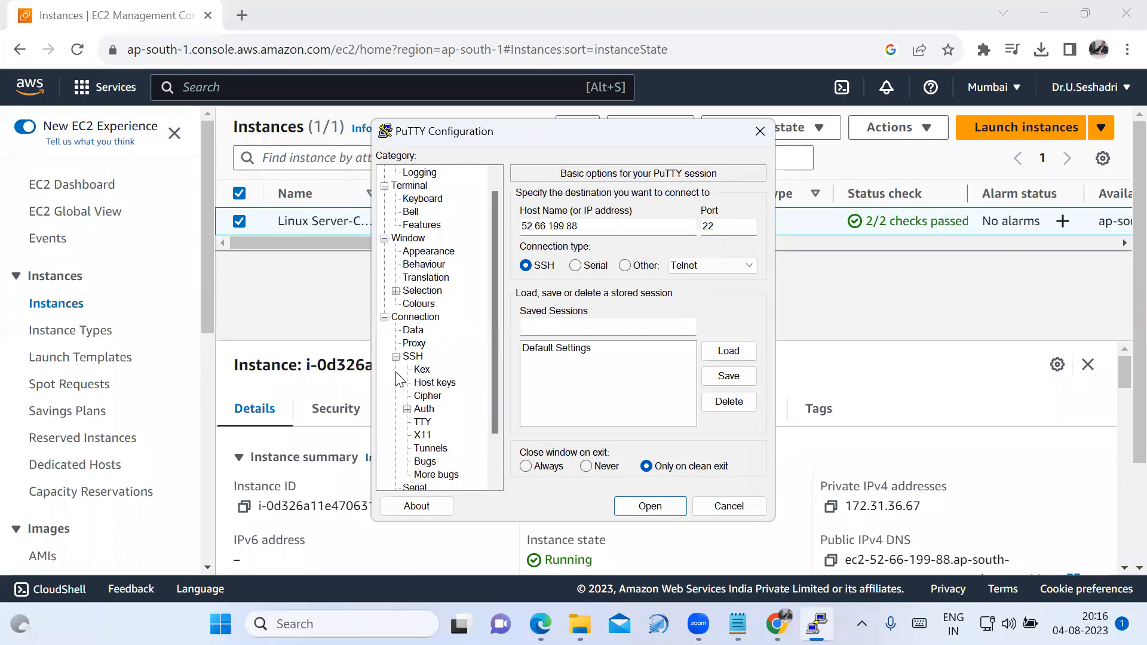
{"action": "left_click", "coordinate": [424, 410]}
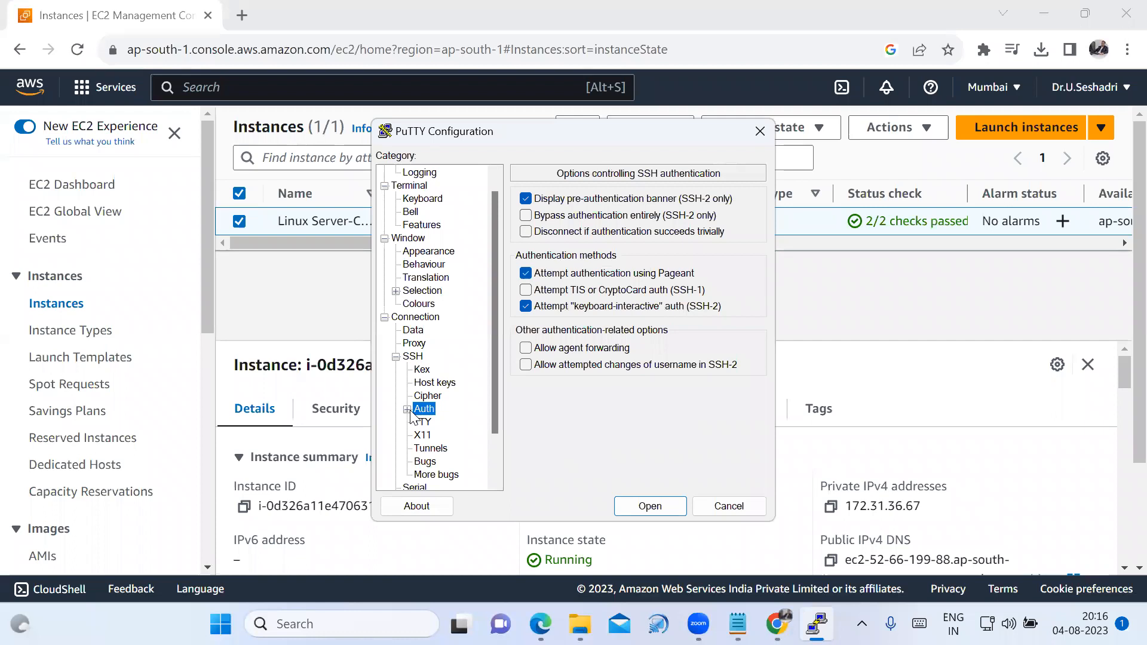
{"action": "double_click", "coordinate": [415, 410]}
{"action": "left_click", "coordinate": [451, 422]}
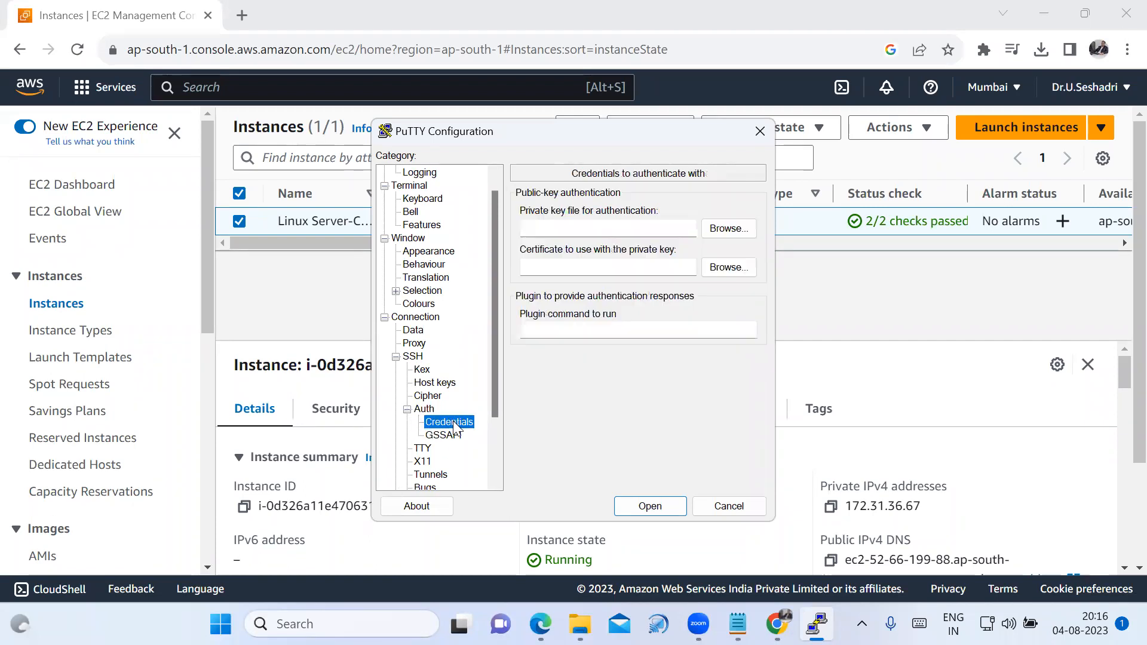
{"action": "left_click", "coordinate": [738, 235]}
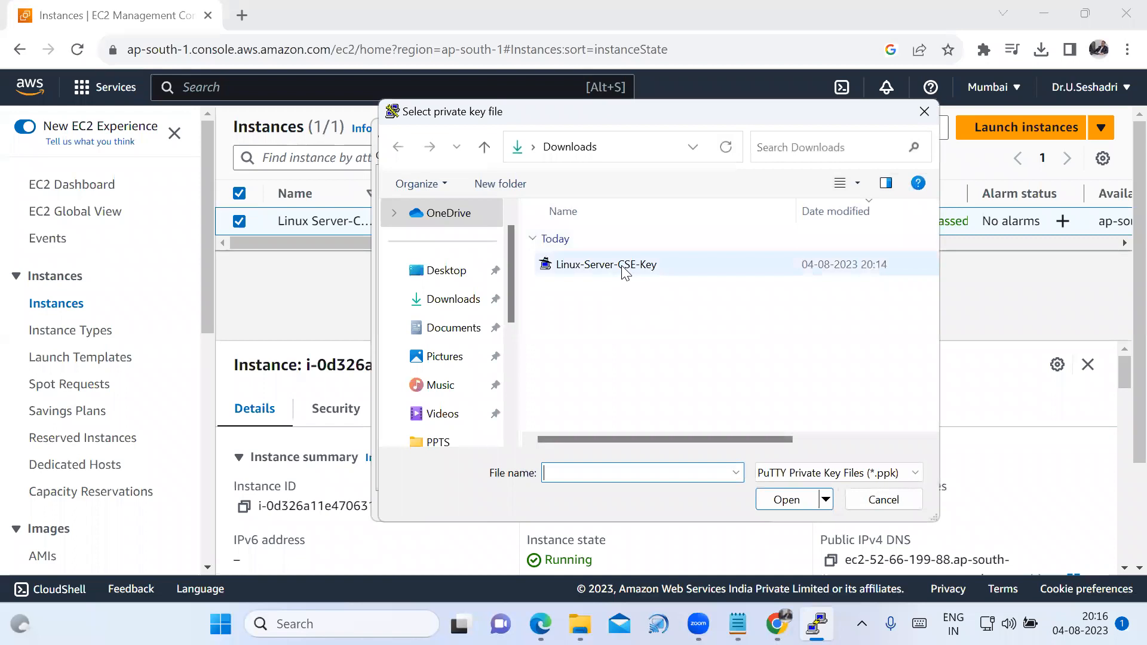
{"action": "left_click", "coordinate": [623, 273]}
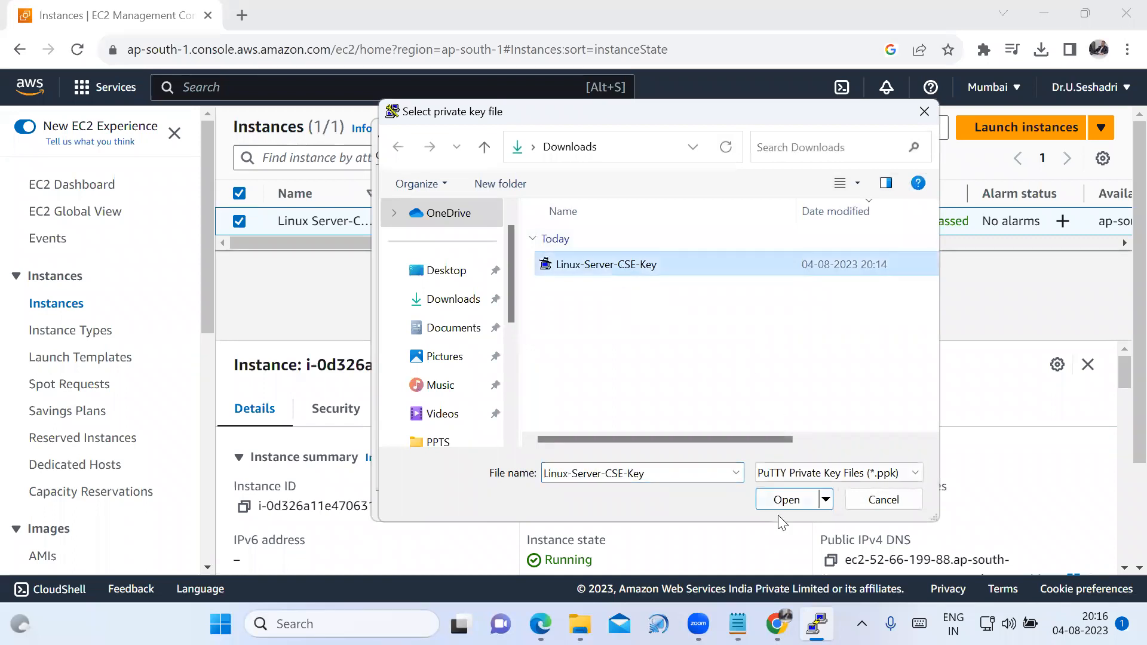
{"action": "left_click", "coordinate": [787, 500]}
Start the SSH connection to the server, confirm it and maximize the terminal window.
{"action": "left_click", "coordinate": [653, 507]}
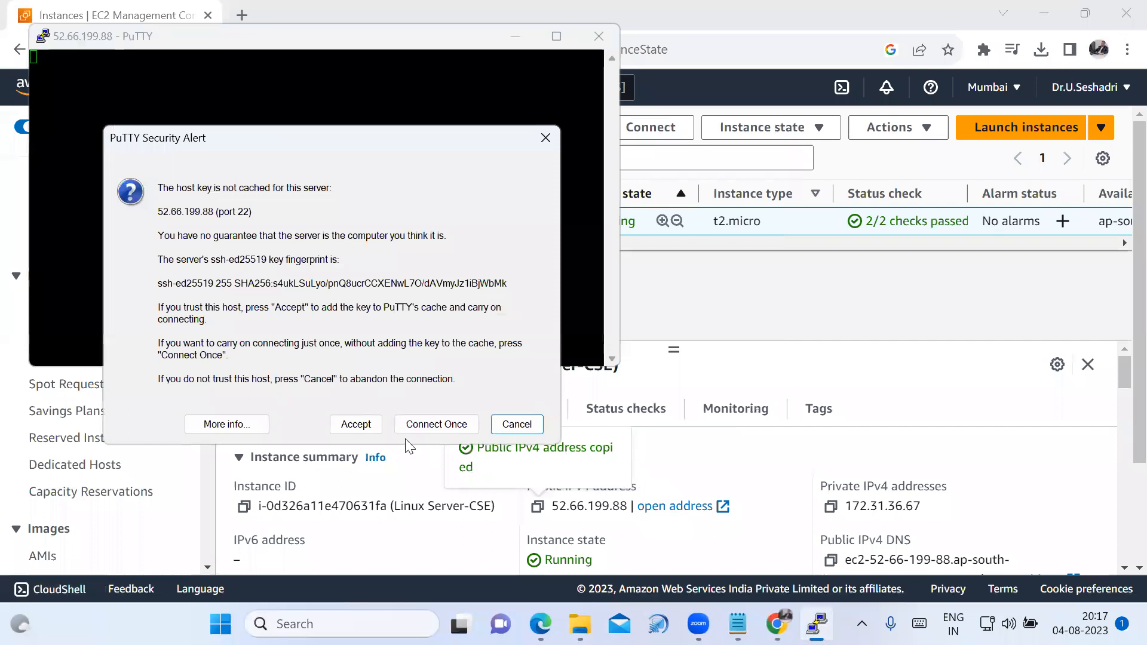
{"action": "left_click", "coordinate": [356, 424]}
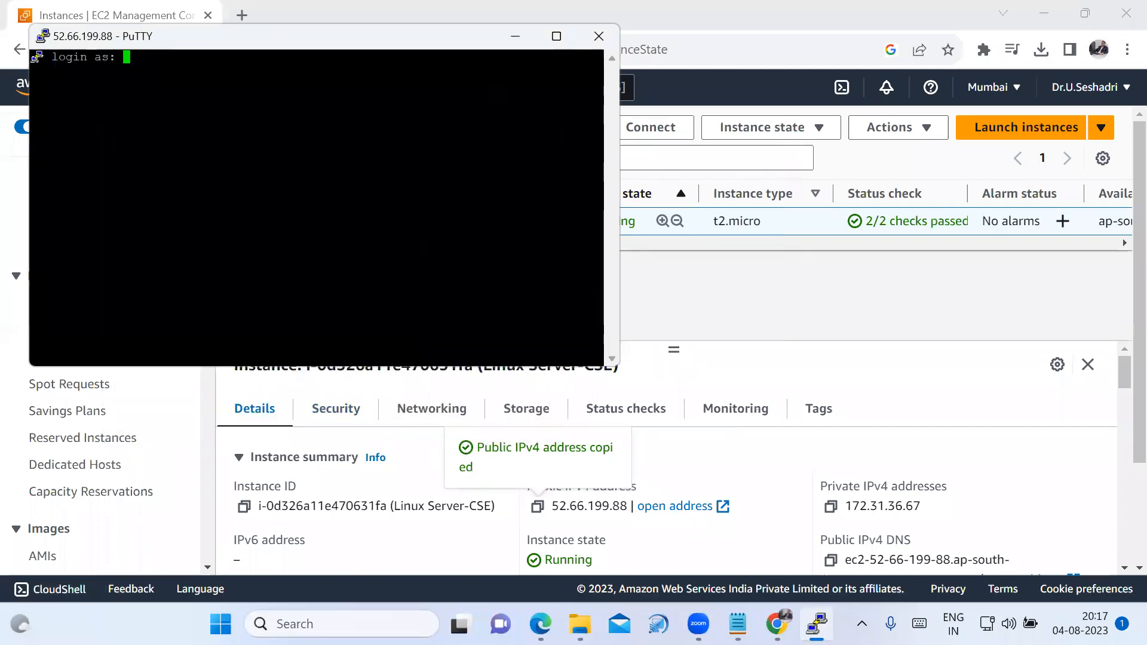
{"action": "left_click", "coordinate": [556, 36]}
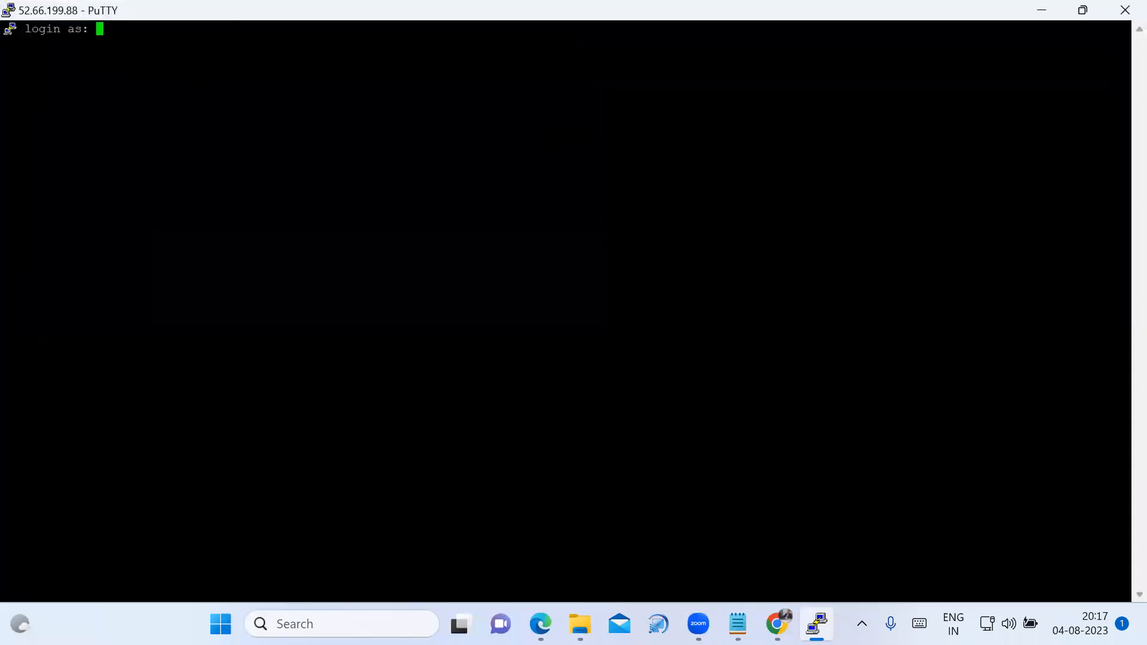
Change the terminal font size of the running session to 18 points and apply the setting.
{"action": "right_click", "coordinate": [295, 10]}
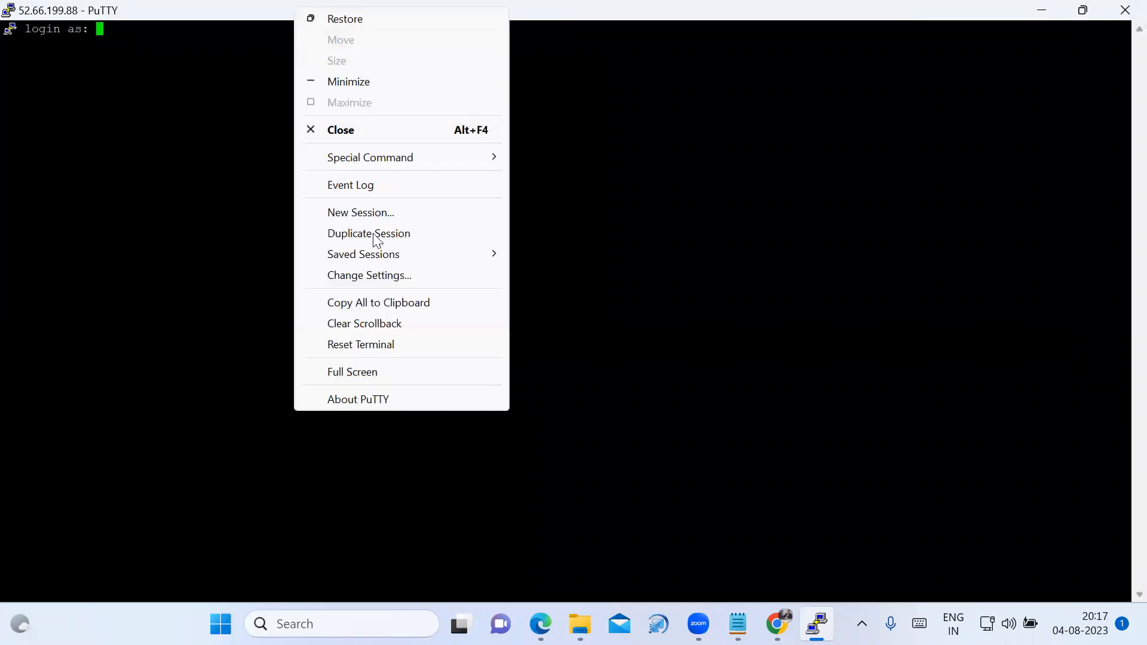
{"action": "left_click", "coordinate": [397, 280]}
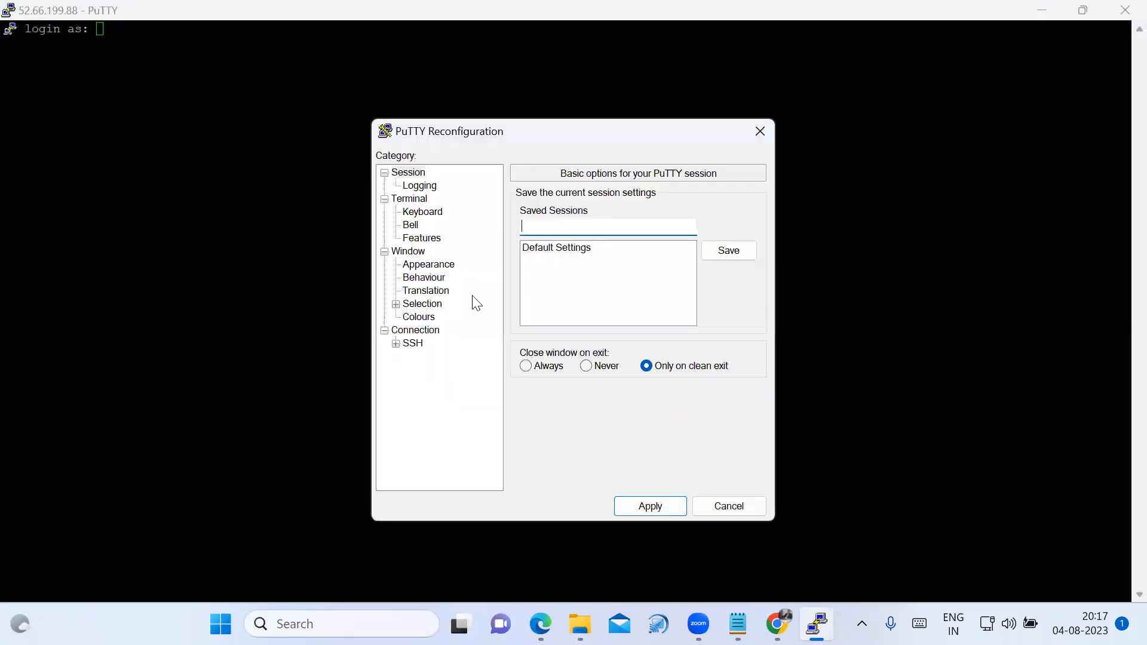
{"action": "left_click", "coordinate": [441, 268]}
{"action": "left_click", "coordinate": [727, 304]}
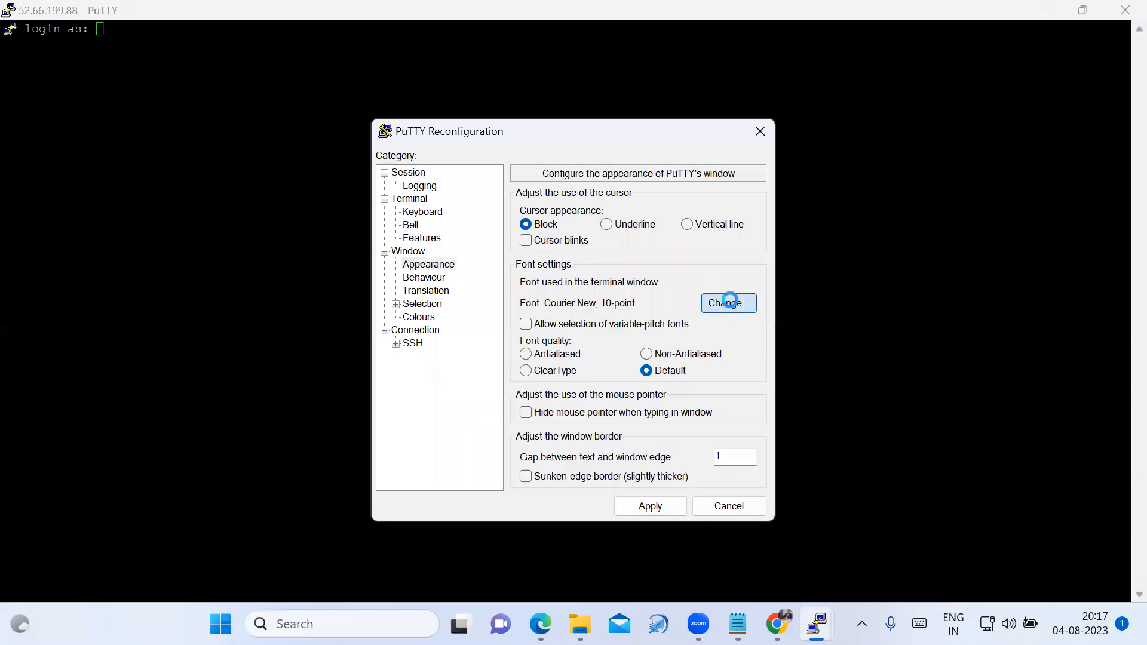
{"action": "left_click", "coordinate": [705, 289]}
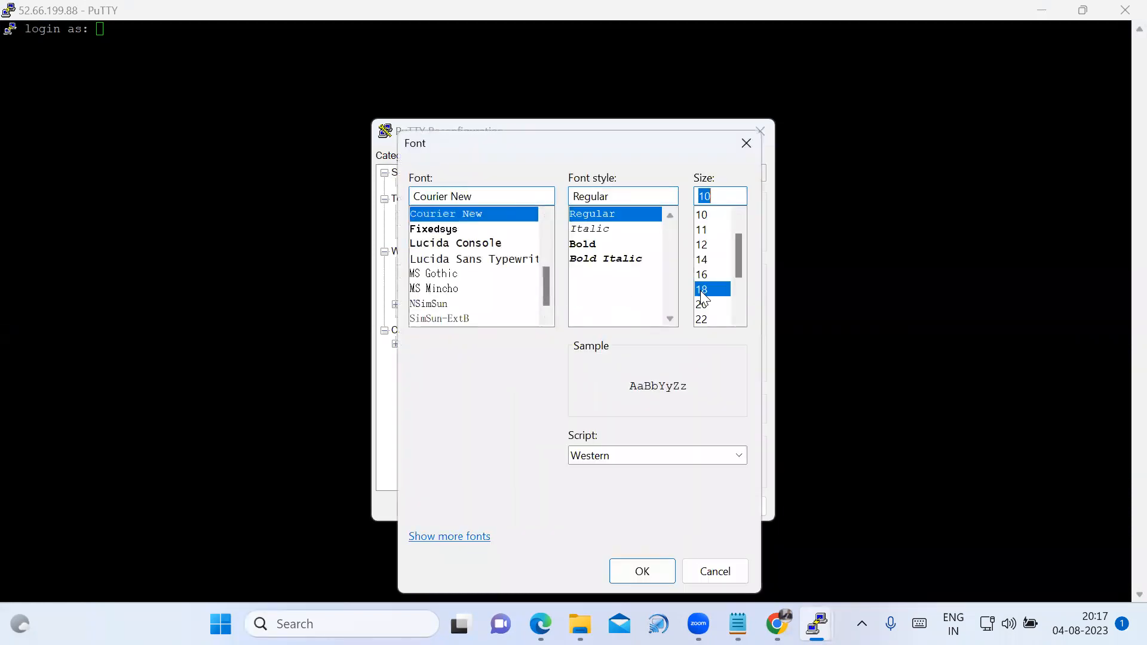
{"action": "left_click", "coordinate": [644, 571]}
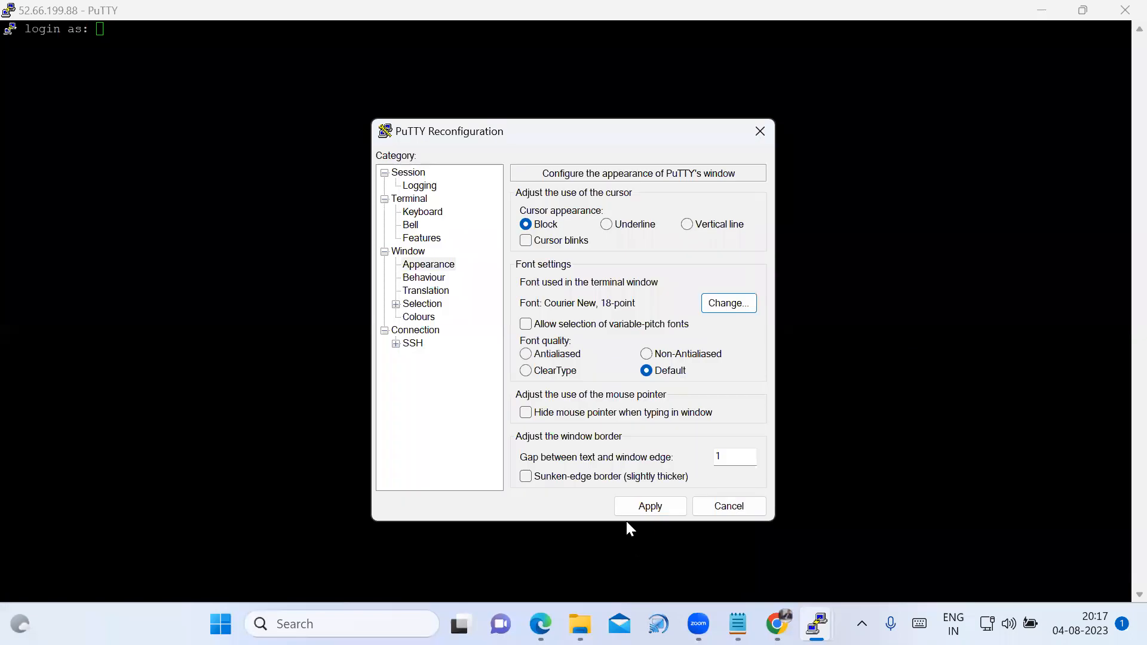
{"action": "left_click", "coordinate": [641, 508]}
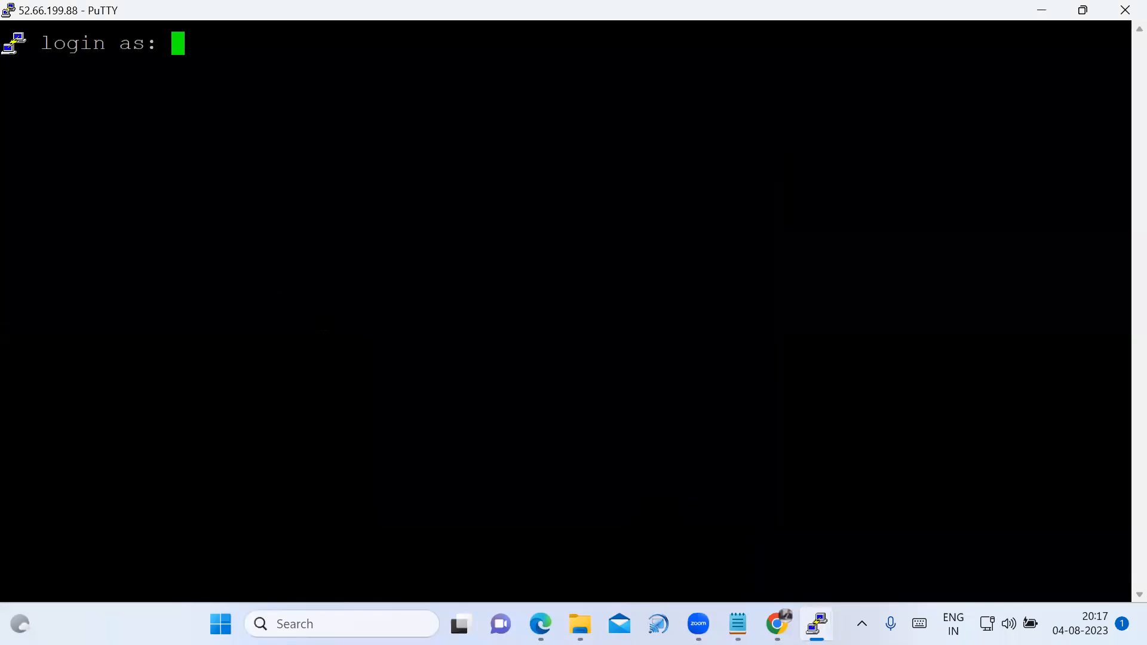
Log in to the server as ec2-user.
{"action": "type", "text": "ec2-"}
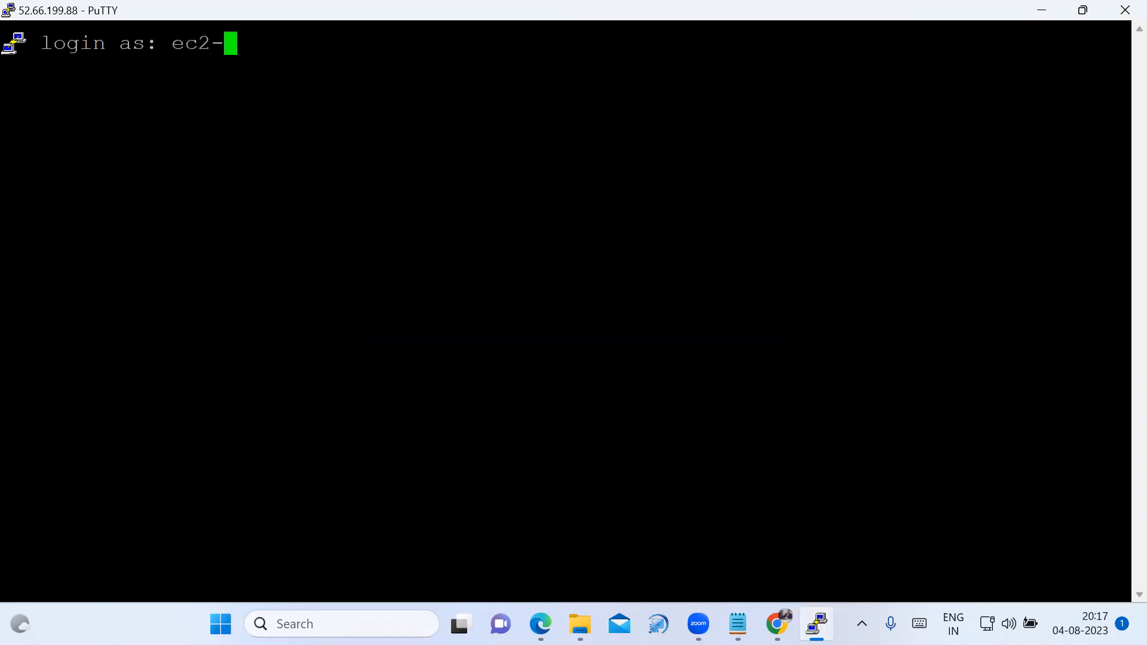
{"action": "type", "text": "user"}
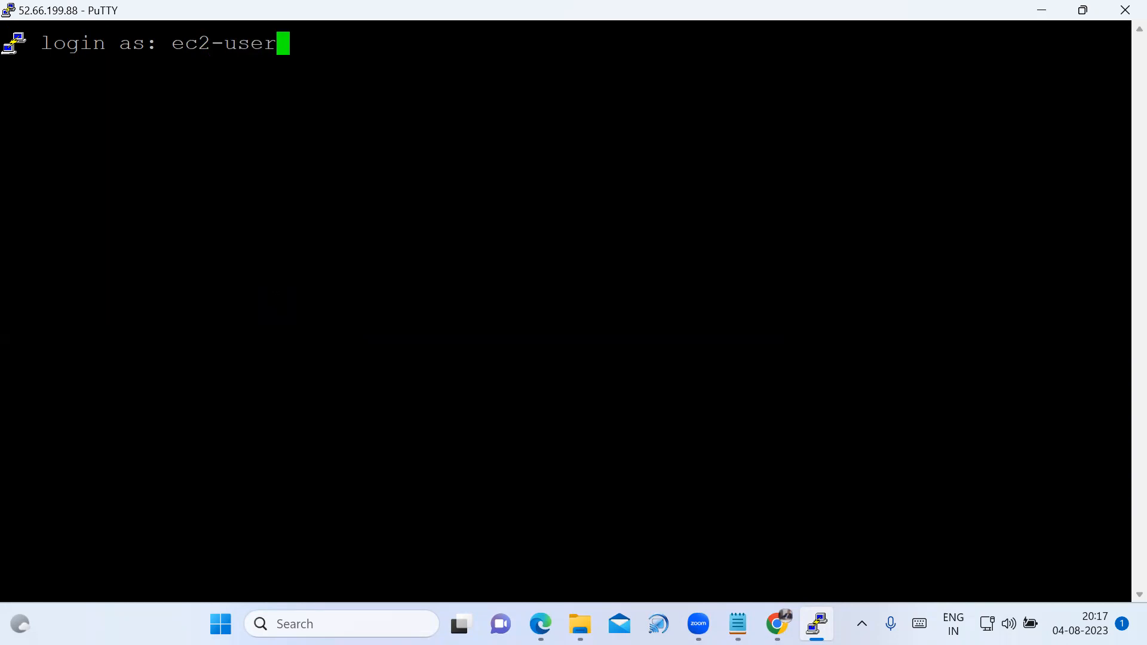
{"action": "key", "text": "Return"}
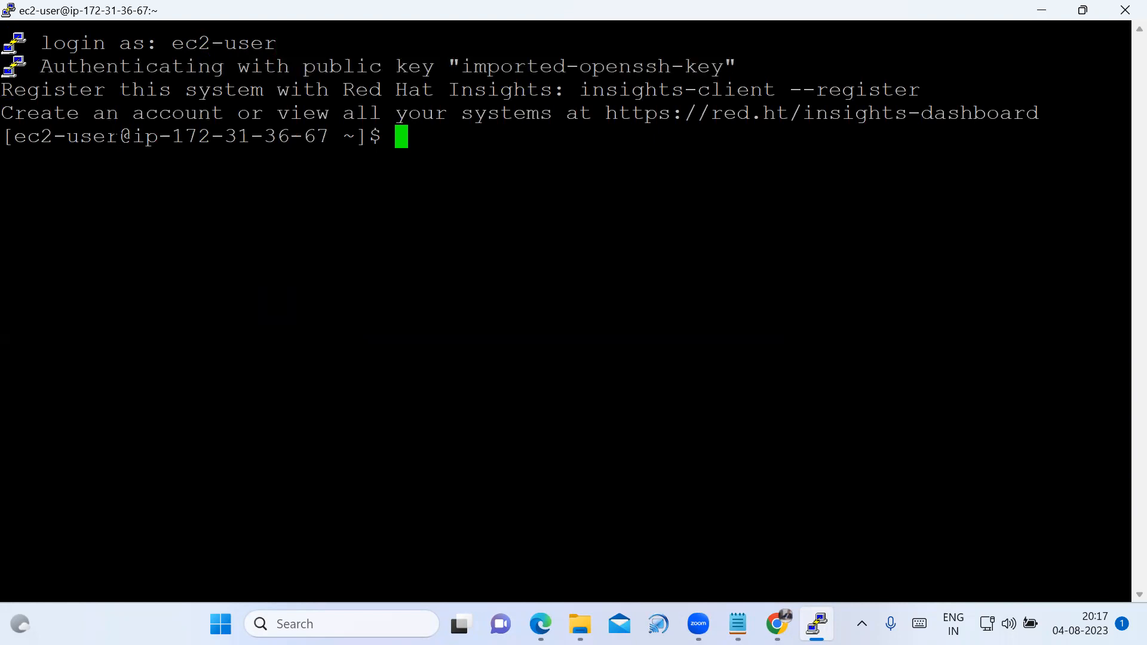
Copy ec2-user@ip-172-31-36-67 from the shell prompt to a new line under the Linux Server heading in the Notepad notes.
{"action": "left_click_drag", "start_coordinate": [20, 137], "coordinate": [326, 135]}
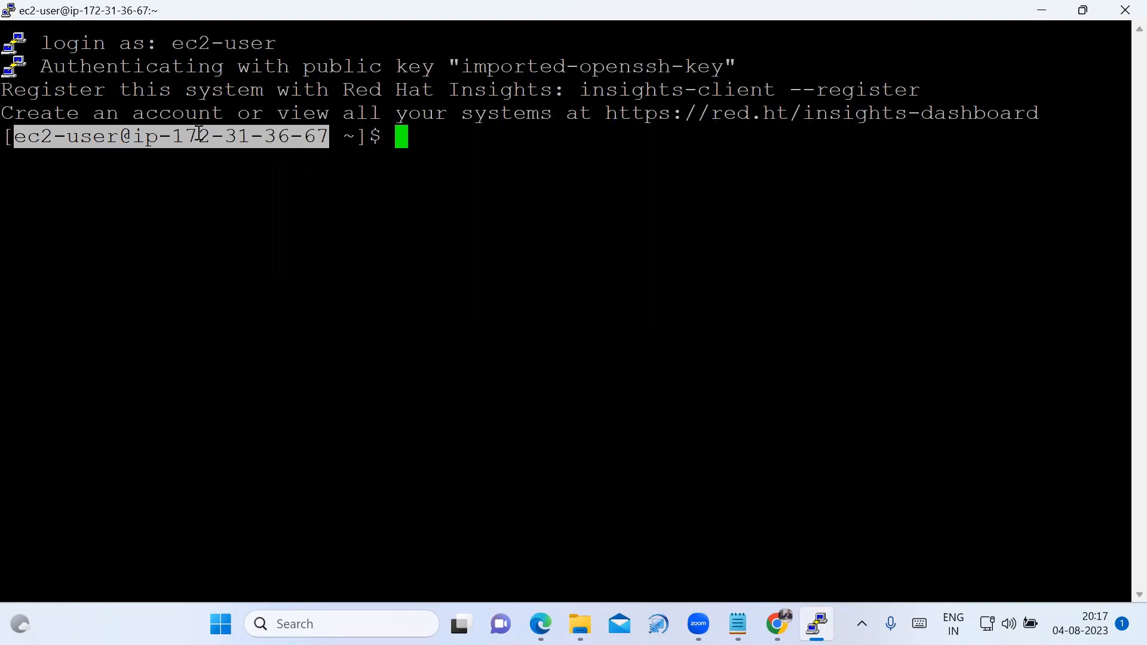
{"action": "key", "text": "ctrl+c"}
{"action": "left_click", "coordinate": [221, 624]}
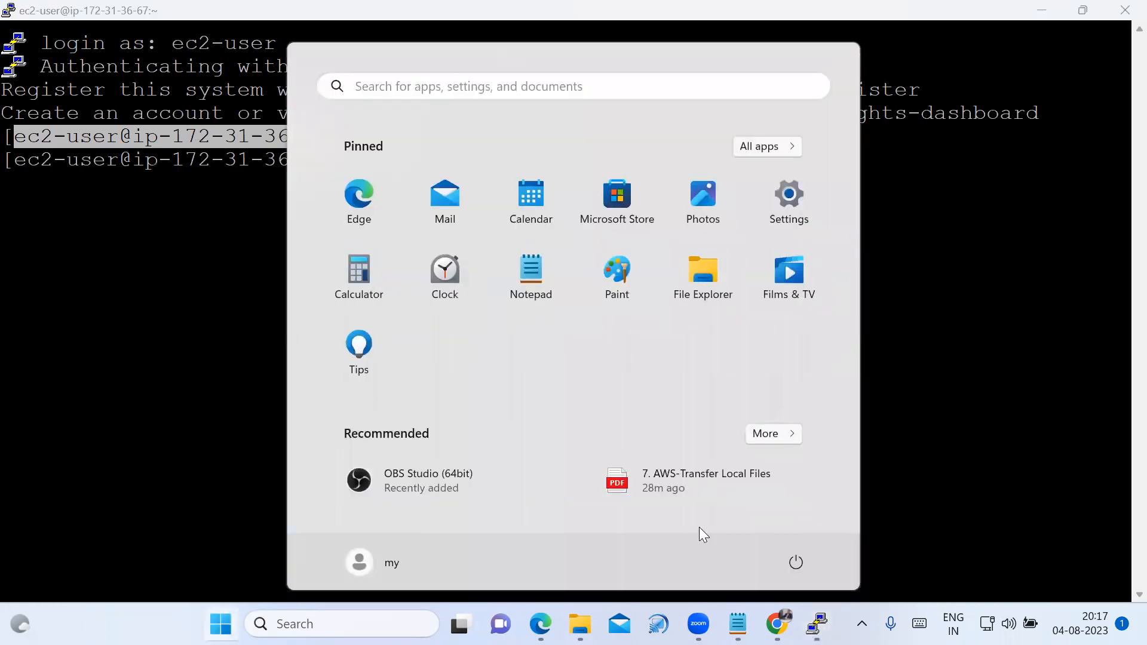
{"action": "left_click", "coordinate": [738, 624]}
{"action": "left_click", "coordinate": [489, 409]}
{"action": "key", "text": "Return"}
{"action": "key", "text": "ctrl+v"}
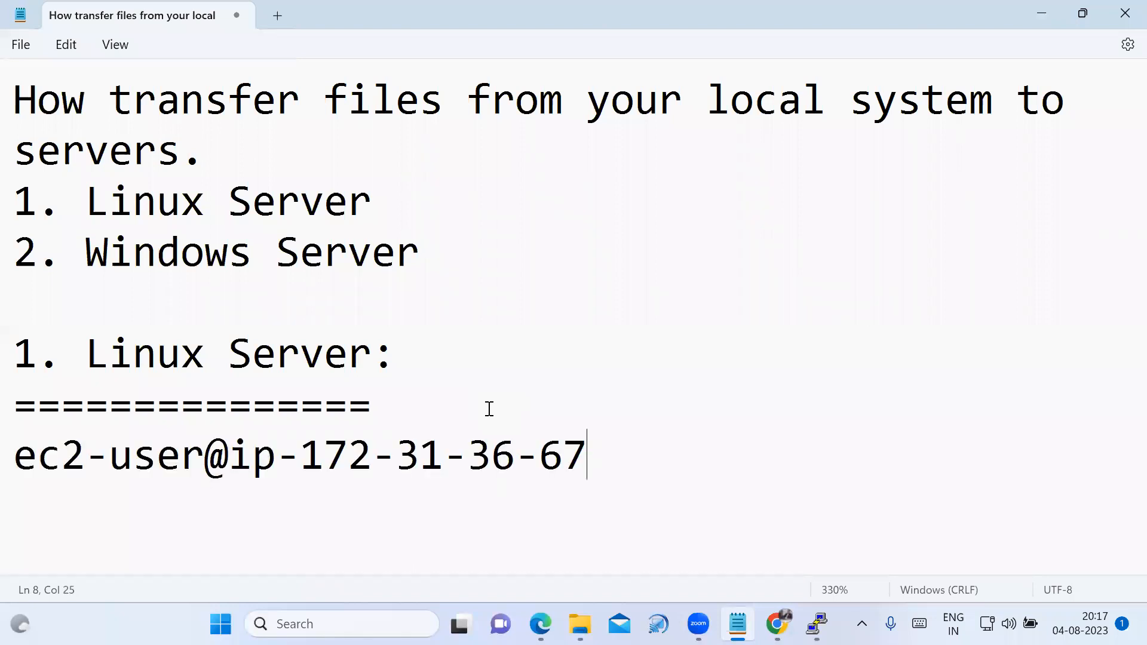
Copy the instance's private IPv4 address, 172.31.36.67, from the EC2 console in Chrome to a line below the prompt text in Notepad.
{"action": "left_click_drag", "start_coordinate": [301, 461], "coordinate": [586, 468]}
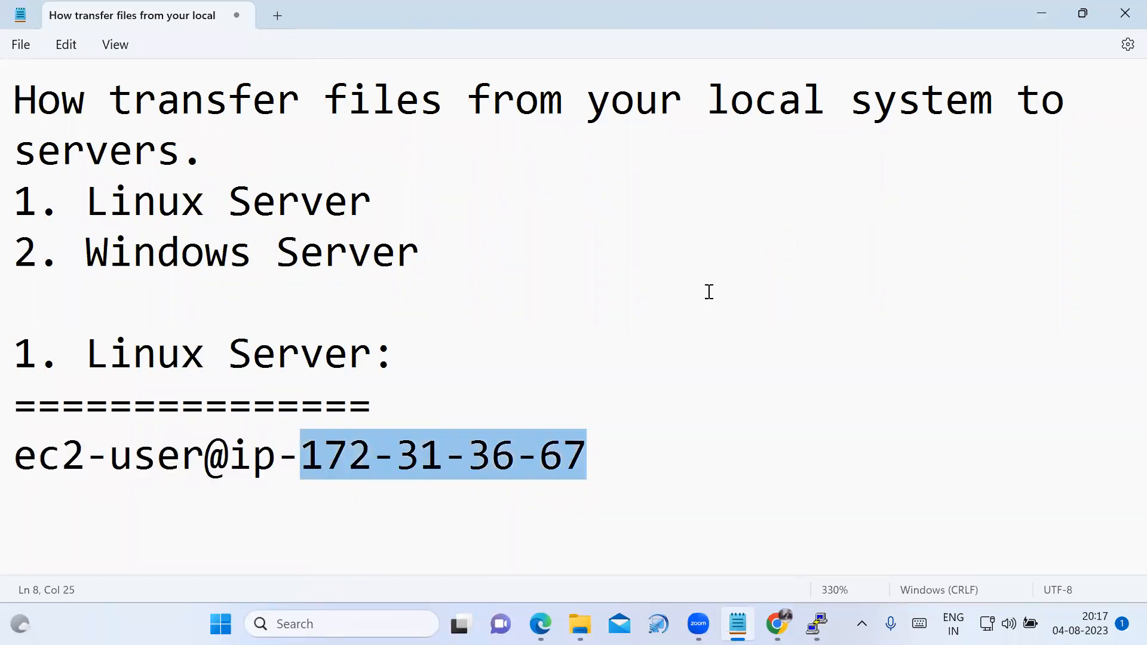
{"action": "left_click", "coordinate": [1041, 13]}
{"action": "left_click", "coordinate": [776, 623]}
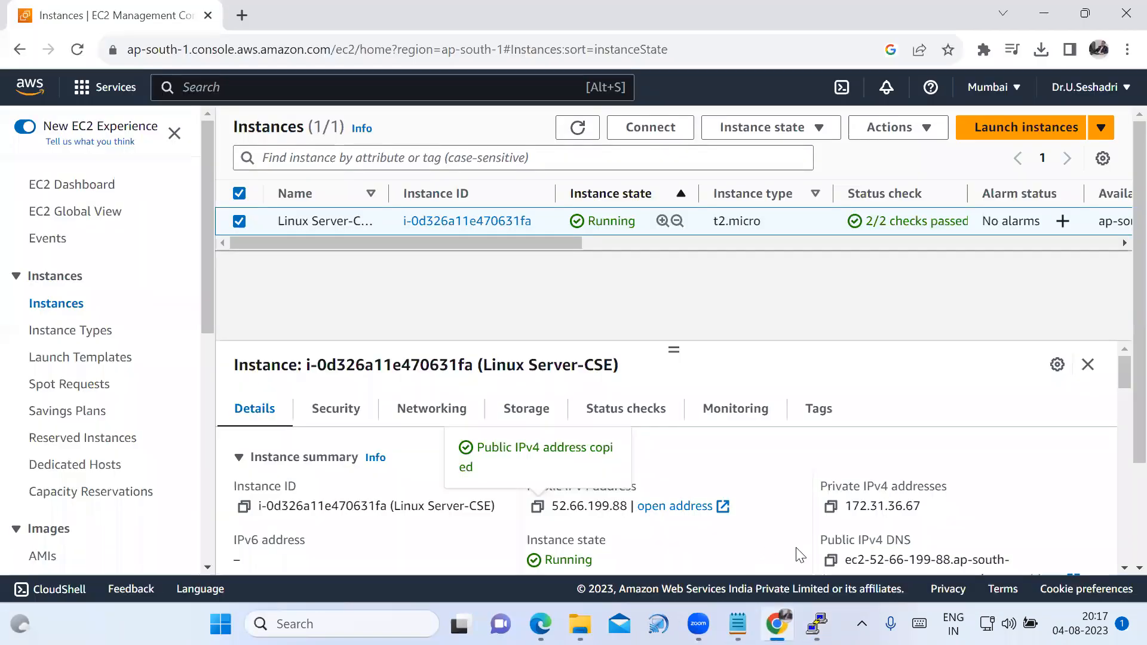
{"action": "left_click", "coordinate": [830, 506]}
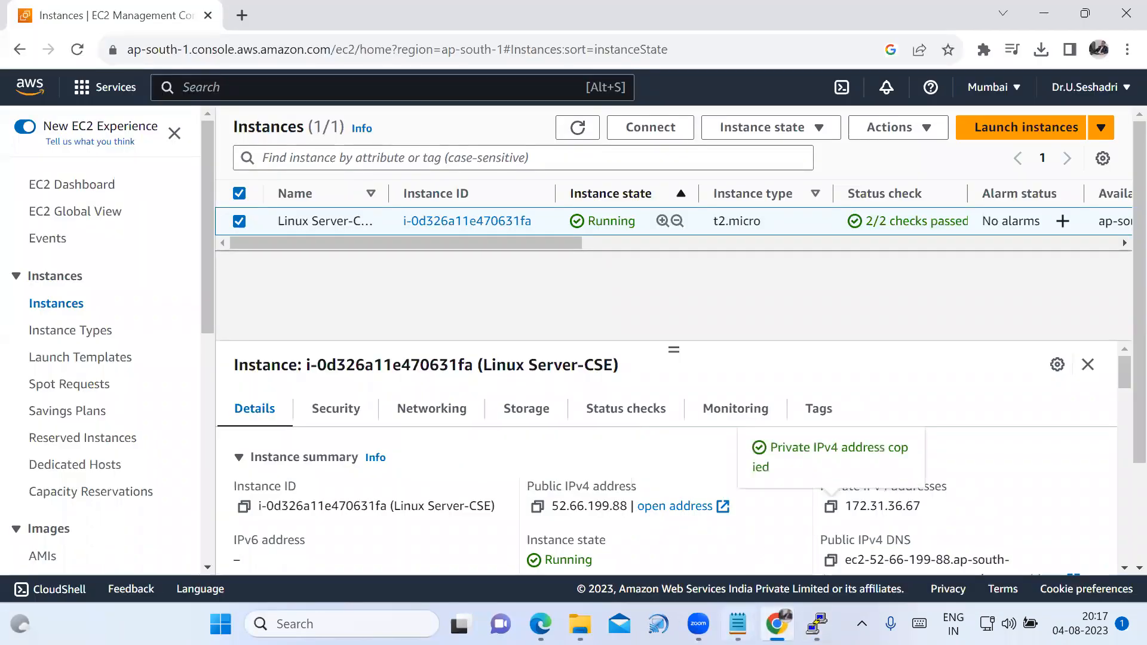
{"action": "left_click", "coordinate": [737, 623]}
{"action": "left_click", "coordinate": [629, 481]}
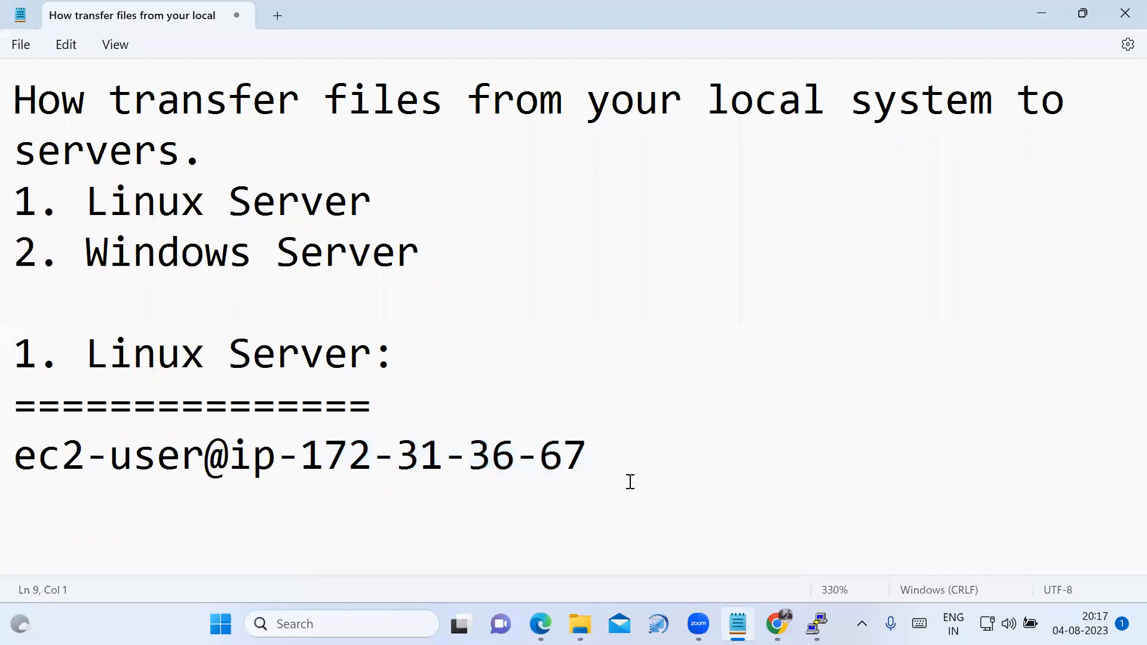
{"action": "key", "text": "ctrl+v"}
Compare the private IP address with the one in the ec2-user line, and review the notes' title on transferring files.
{"action": "left_click_drag", "start_coordinate": [25, 512], "coordinate": [293, 508]}
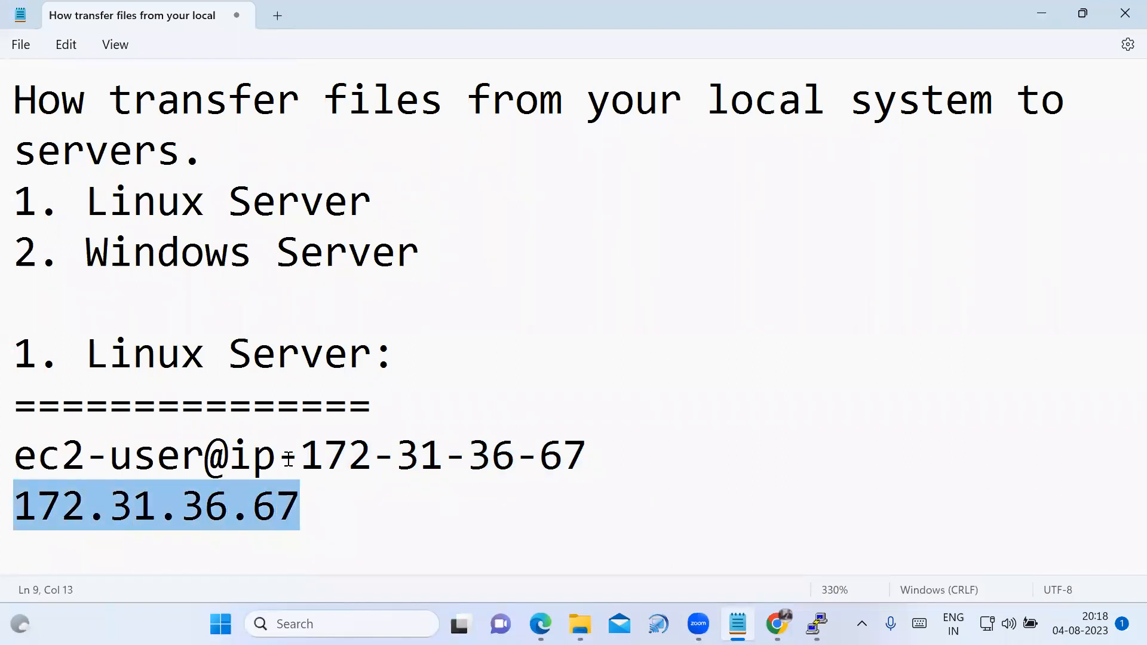
{"action": "left_click_drag", "start_coordinate": [302, 455], "coordinate": [590, 461]}
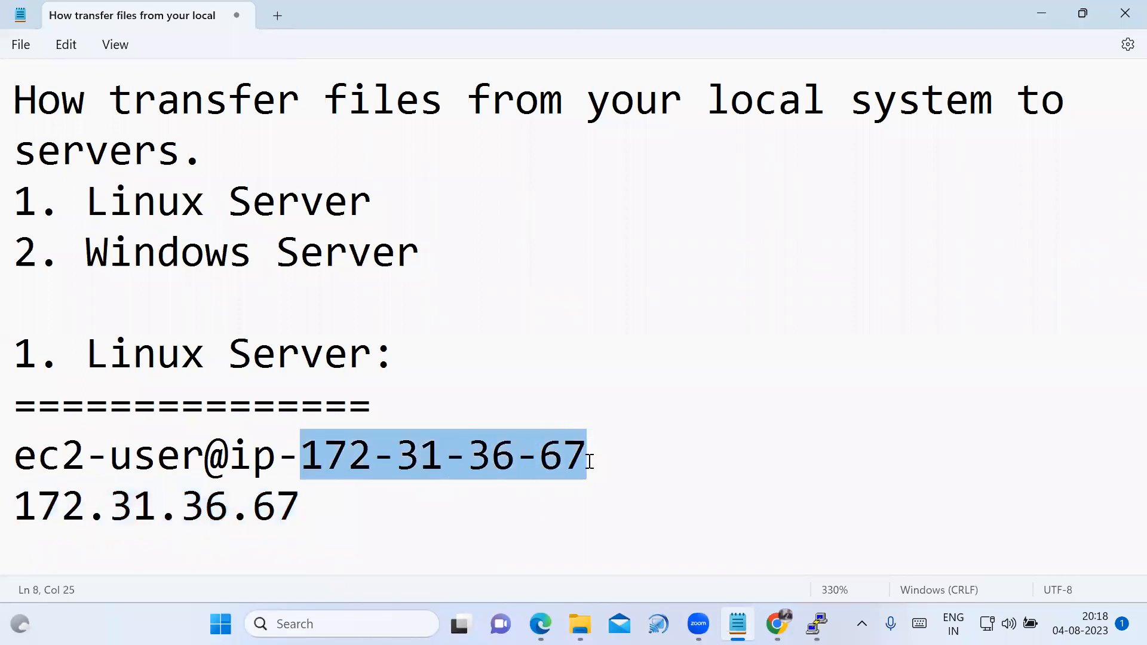
{"action": "left_click", "coordinate": [478, 522]}
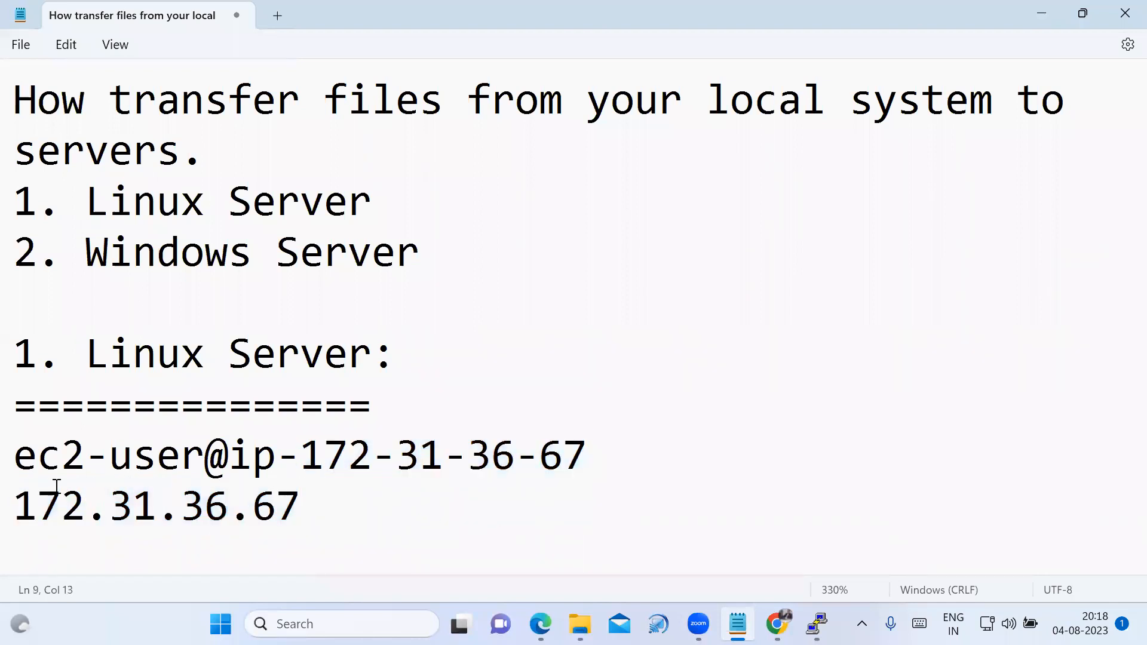
{"action": "left_click_drag", "start_coordinate": [16, 457], "coordinate": [310, 510]}
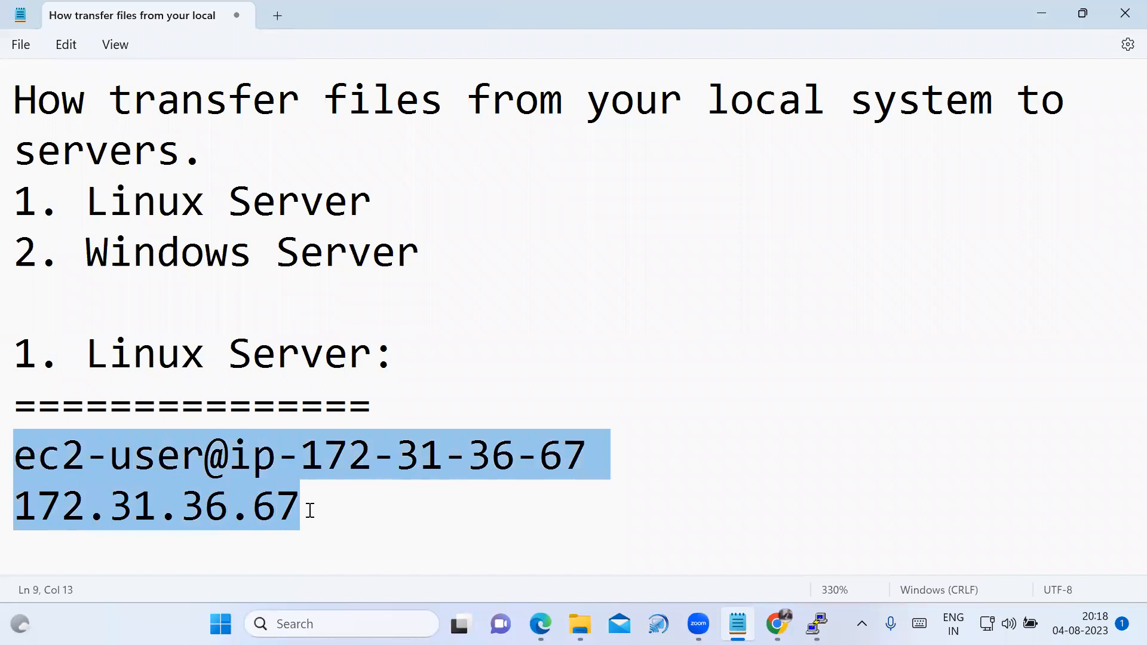
{"action": "left_click", "coordinate": [335, 527]}
{"action": "left_click", "coordinate": [453, 366]}
{"action": "left_click_drag", "start_coordinate": [19, 97], "coordinate": [293, 148]}
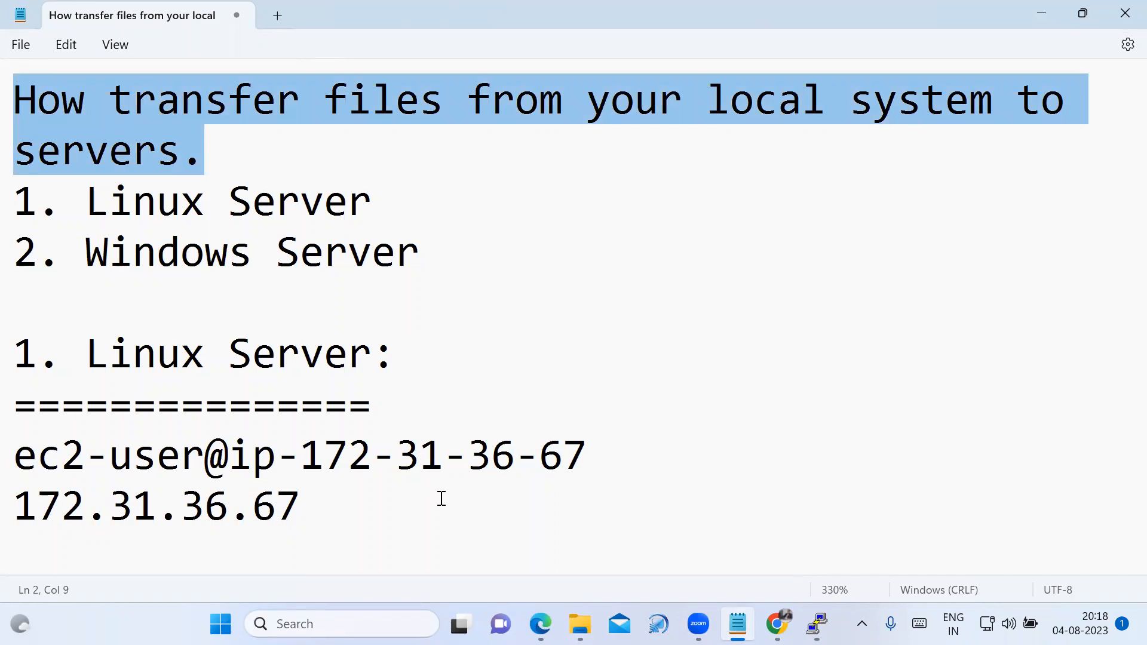
Switch to the AWS-Transfer Local Files PDF in Edge and review the Linux server steps on creating the EC2 machine and generating the PPK file.
{"action": "mouse_move", "coordinate": [540, 624]}
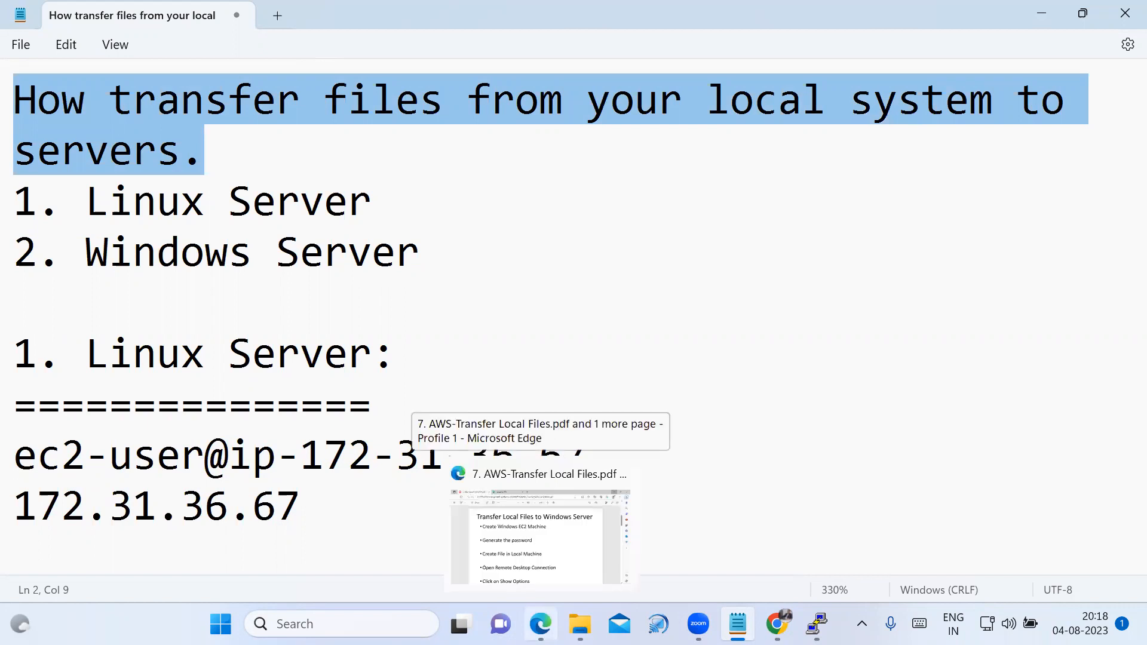
{"action": "left_click", "coordinate": [546, 463]}
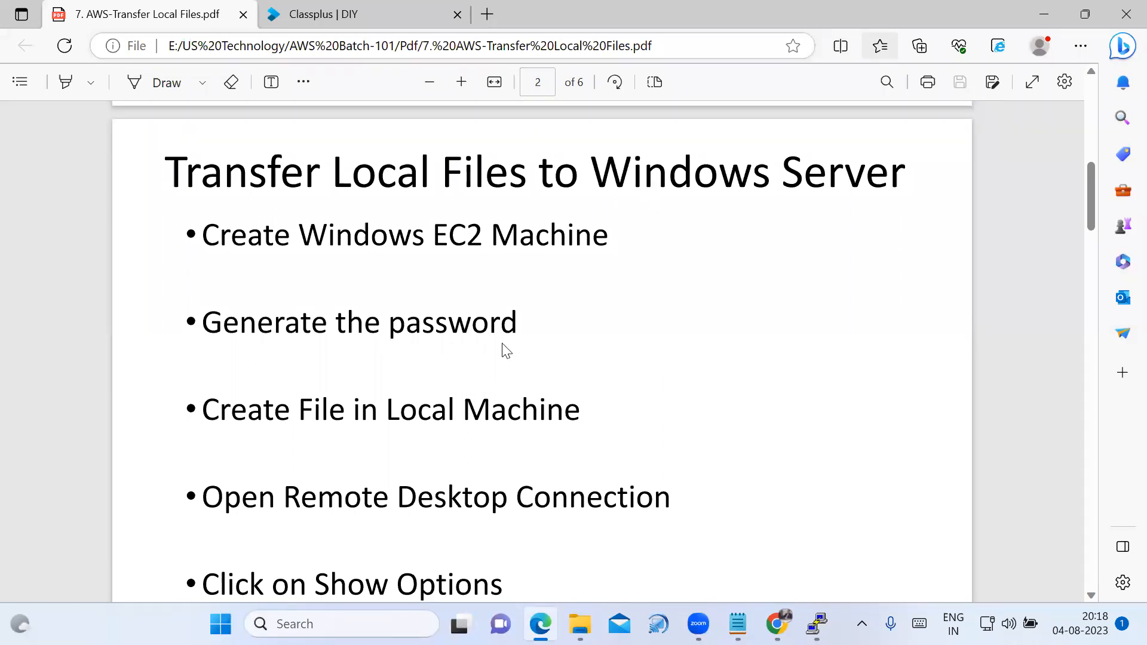
{"action": "scroll", "coordinate": [462, 370], "scroll_direction": "down", "scroll_amount": 4}
{"action": "scroll", "coordinate": [462, 371], "scroll_direction": "down", "scroll_amount": 14}
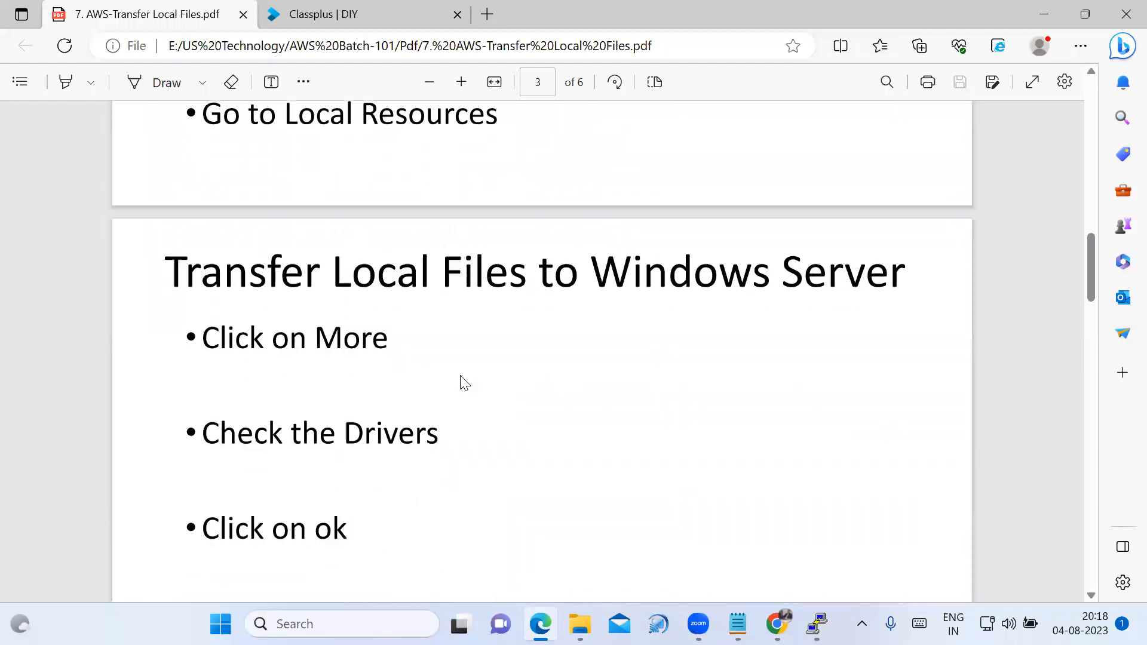
{"action": "scroll", "coordinate": [452, 390], "scroll_direction": "up", "scroll_amount": 1}
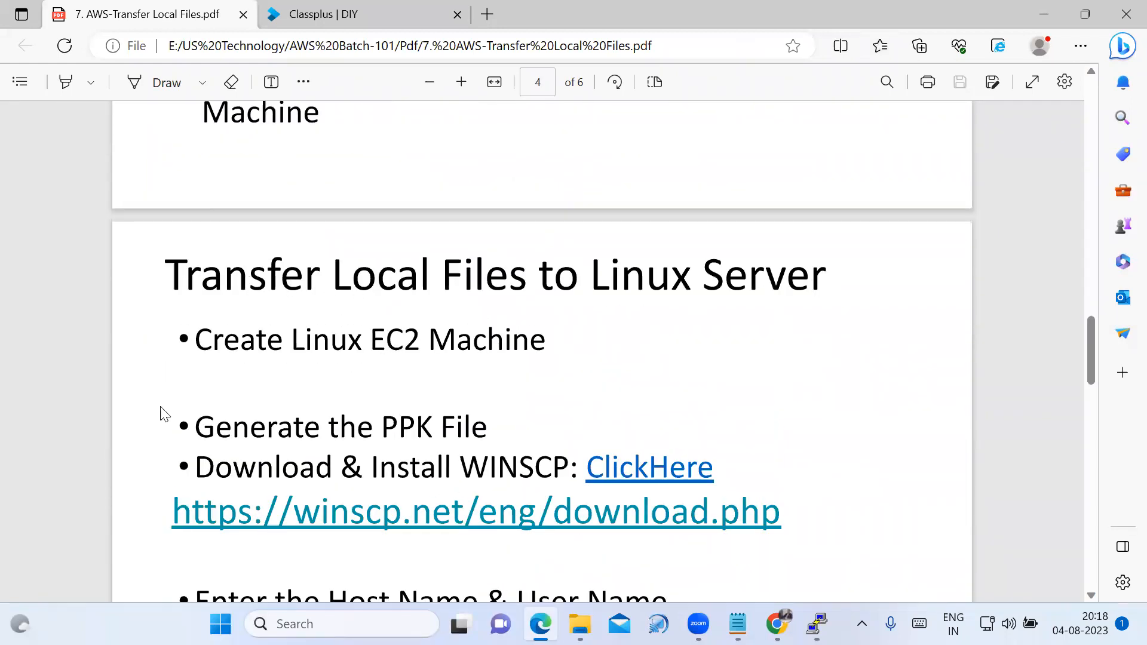
{"action": "left_click_drag", "start_coordinate": [487, 353], "coordinate": [557, 342]}
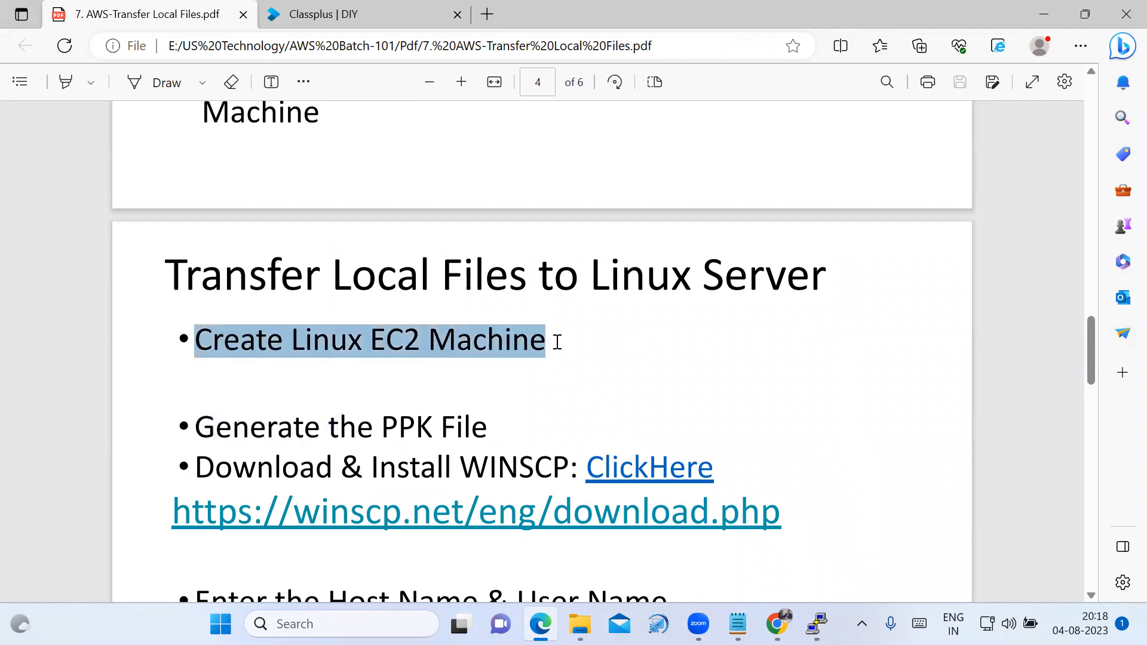
{"action": "scroll", "coordinate": [225, 402], "scroll_direction": "down", "scroll_amount": 1}
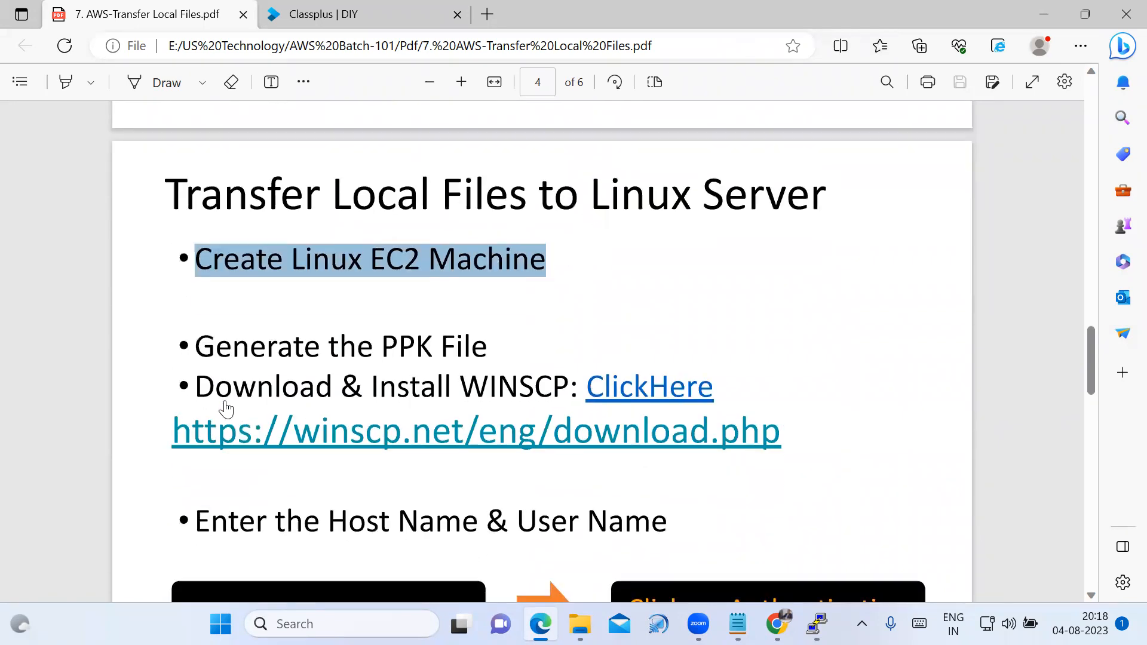
{"action": "left_click_drag", "start_coordinate": [197, 344], "coordinate": [501, 357]}
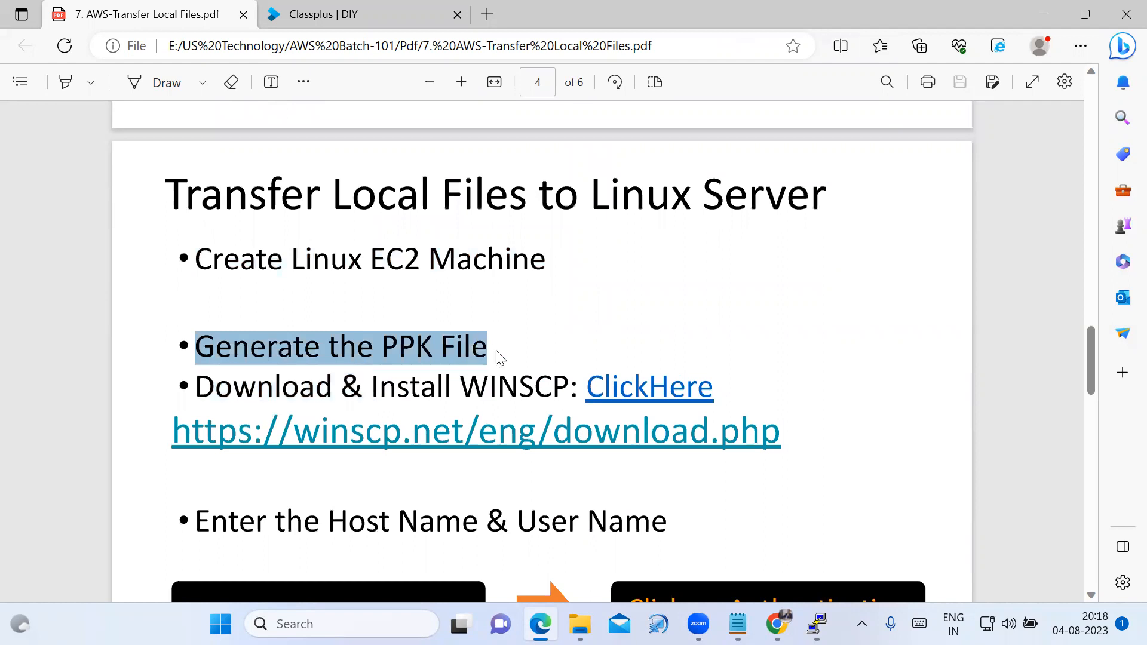
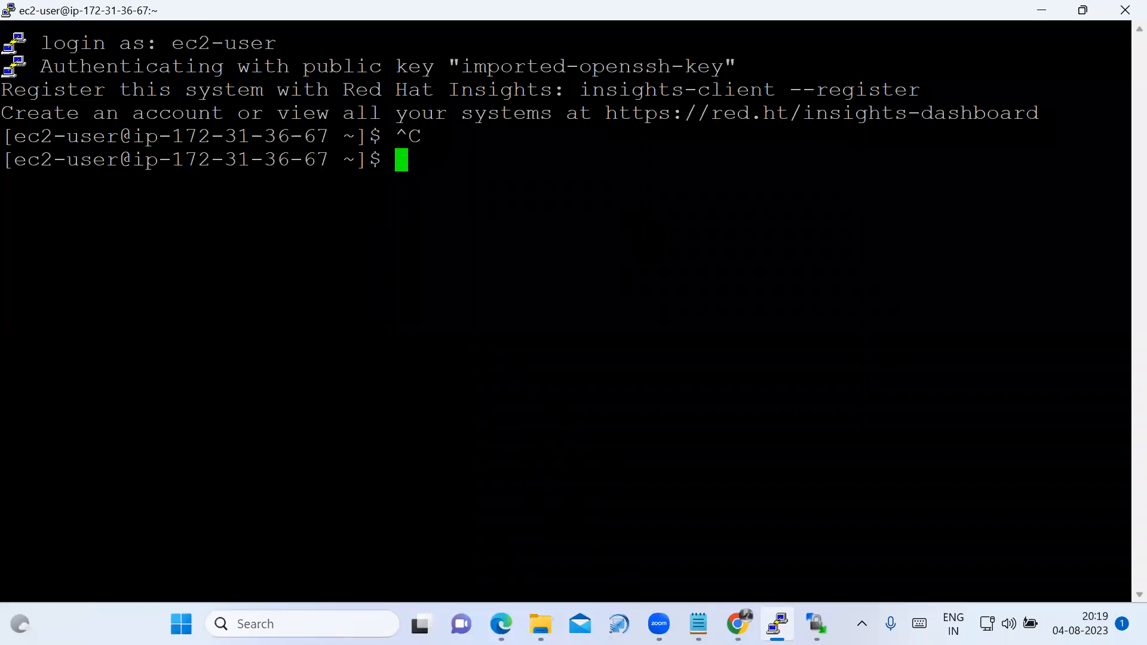
List the contents of the ec2-user home directory with ls in the PuTTY session, then minimize its window.
{"action": "key", "text": "alt+Tab"}
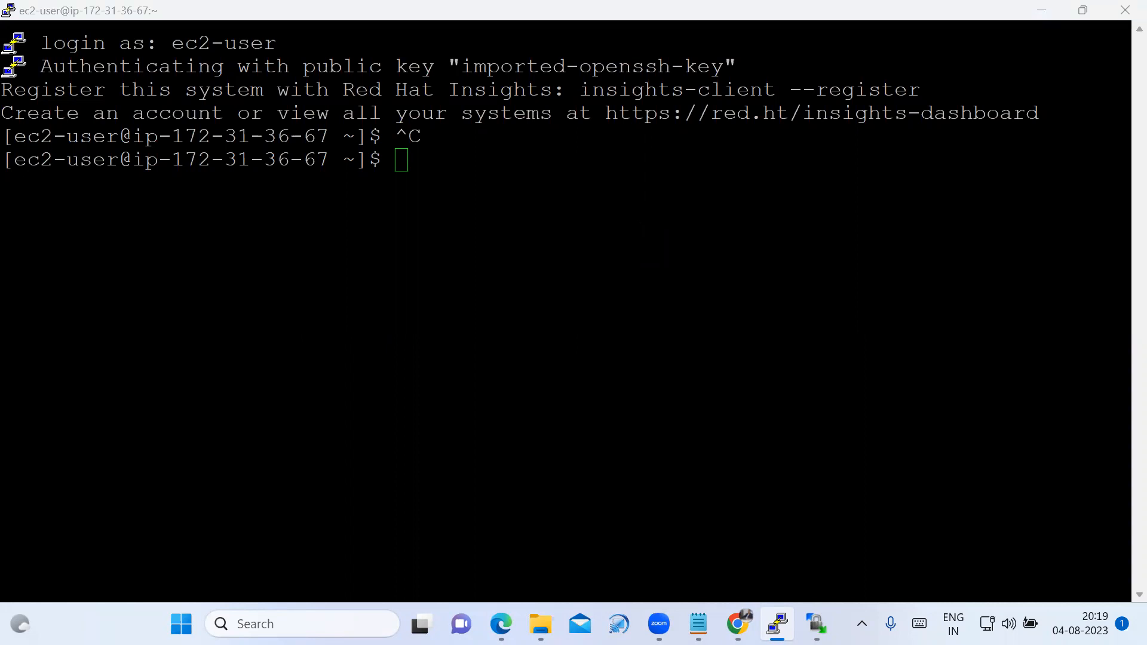
{"action": "mouse_move", "coordinate": [641, 231]}
{"action": "left_click", "coordinate": [404, 159]}
{"action": "type", "text": "ls"}
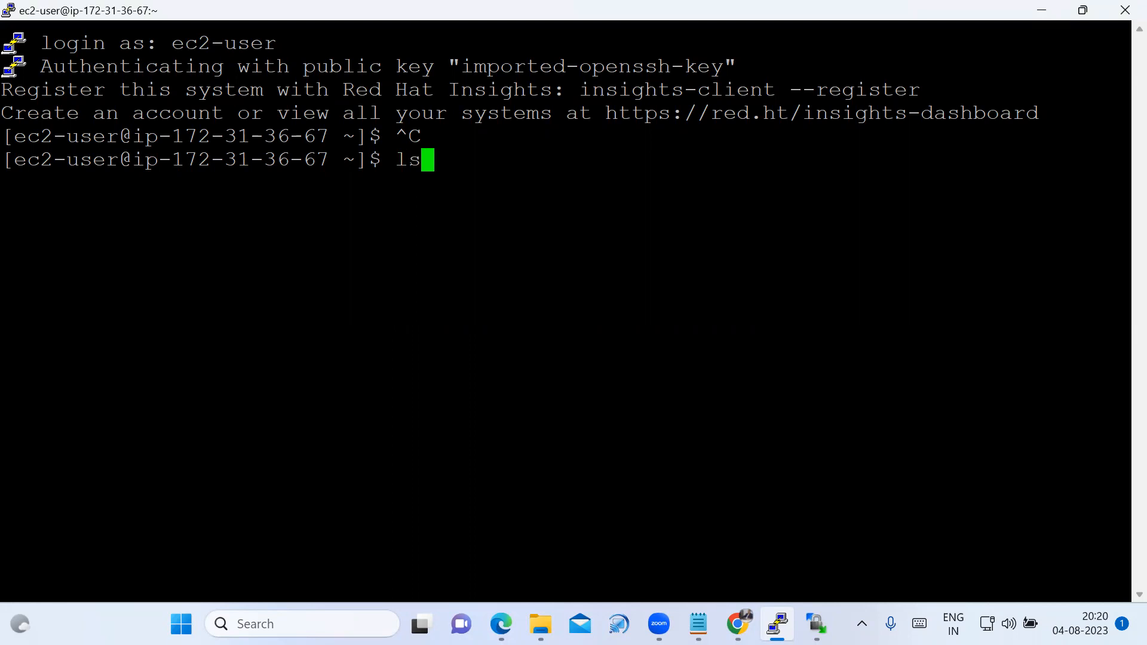
{"action": "key", "text": "Return"}
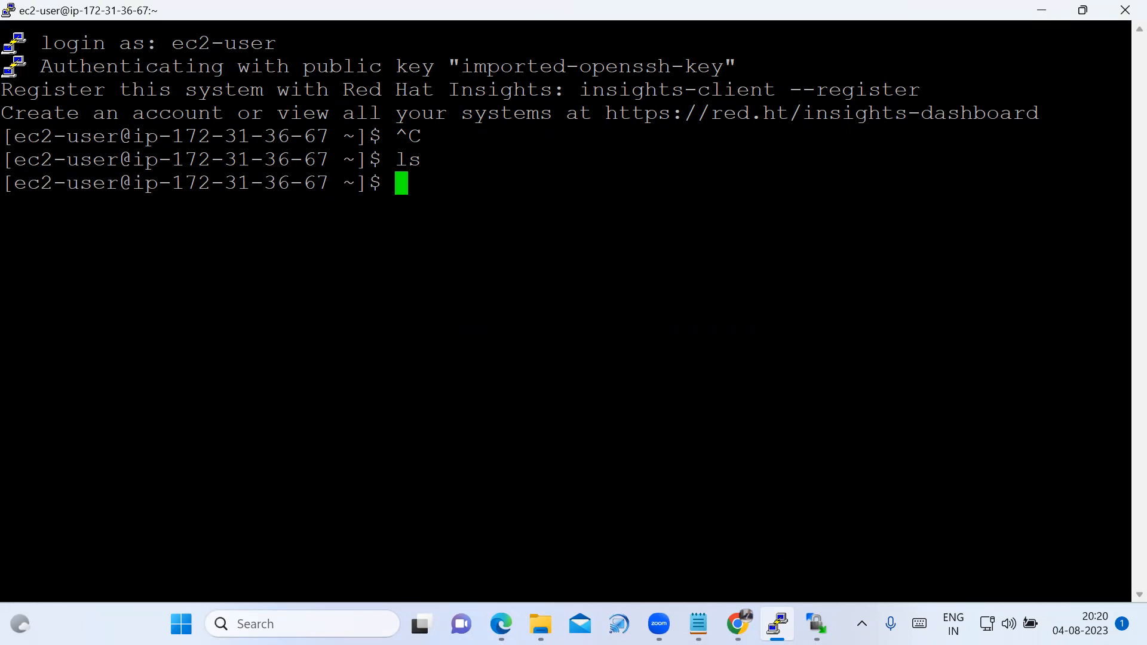
{"action": "left_click", "coordinate": [1050, 11]}
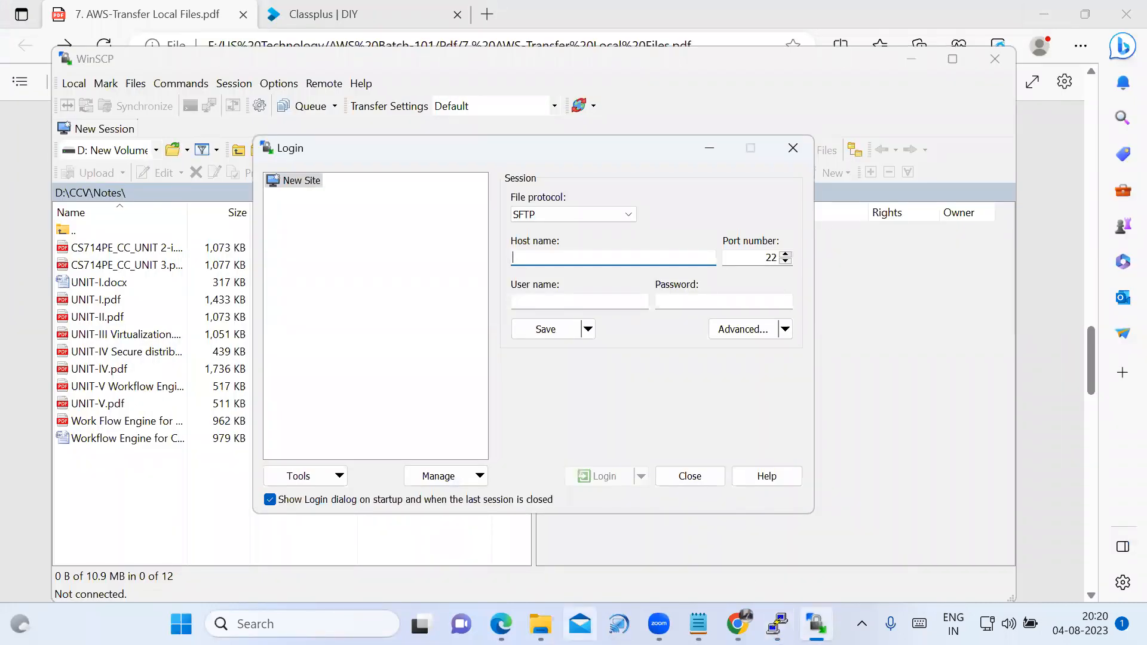
Switch to File Explorer and open the CAT-II QB folder inside CCV on the D: drive to view its files.
{"action": "left_click", "coordinate": [540, 624]}
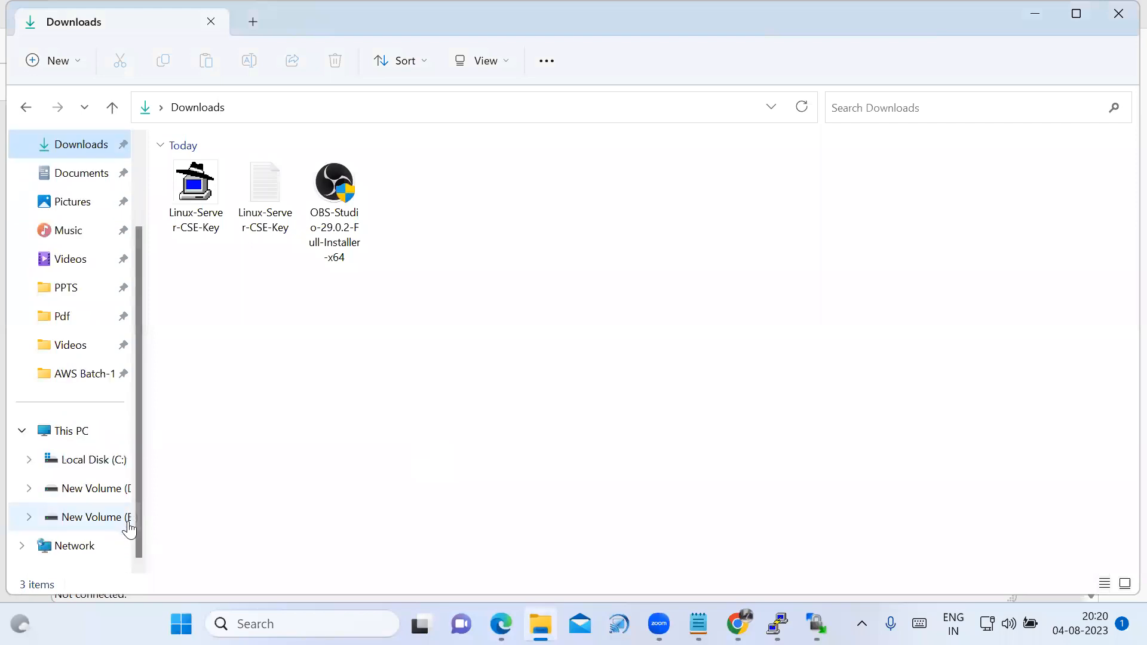
{"action": "left_click", "coordinate": [112, 496]}
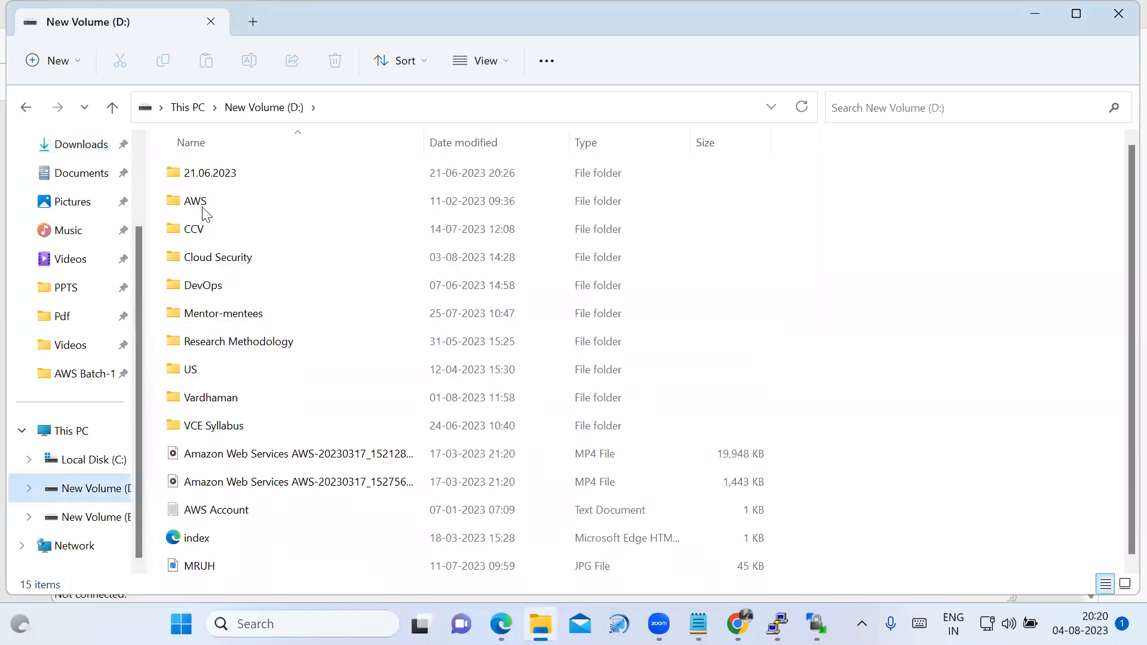
{"action": "double_click", "coordinate": [190, 230]}
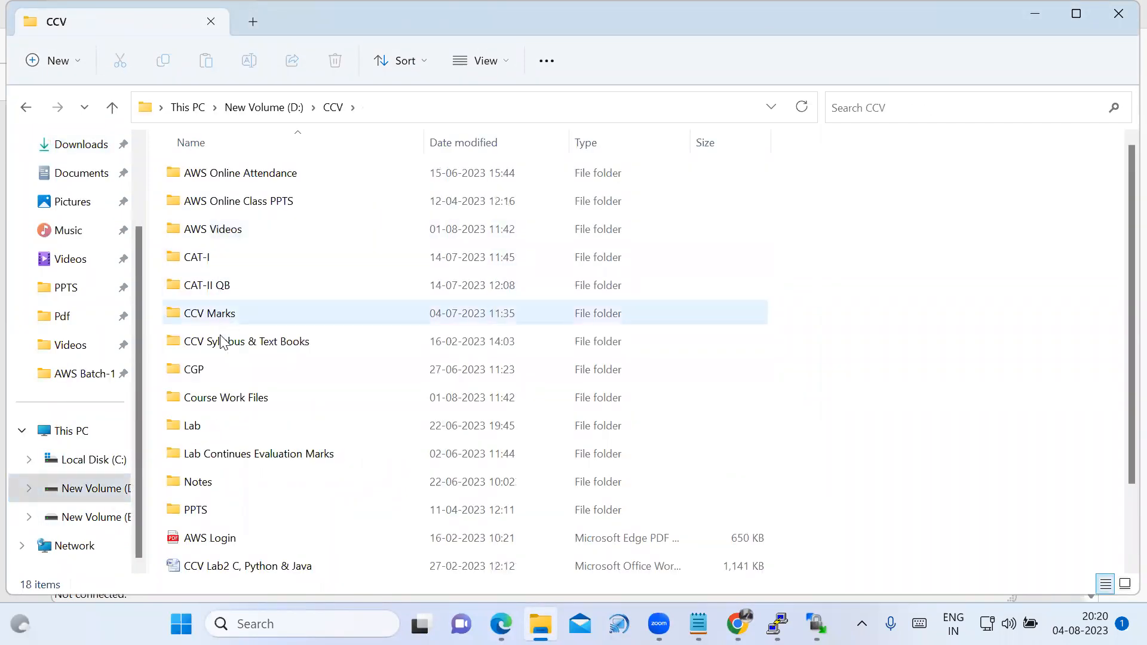
{"action": "double_click", "coordinate": [206, 288]}
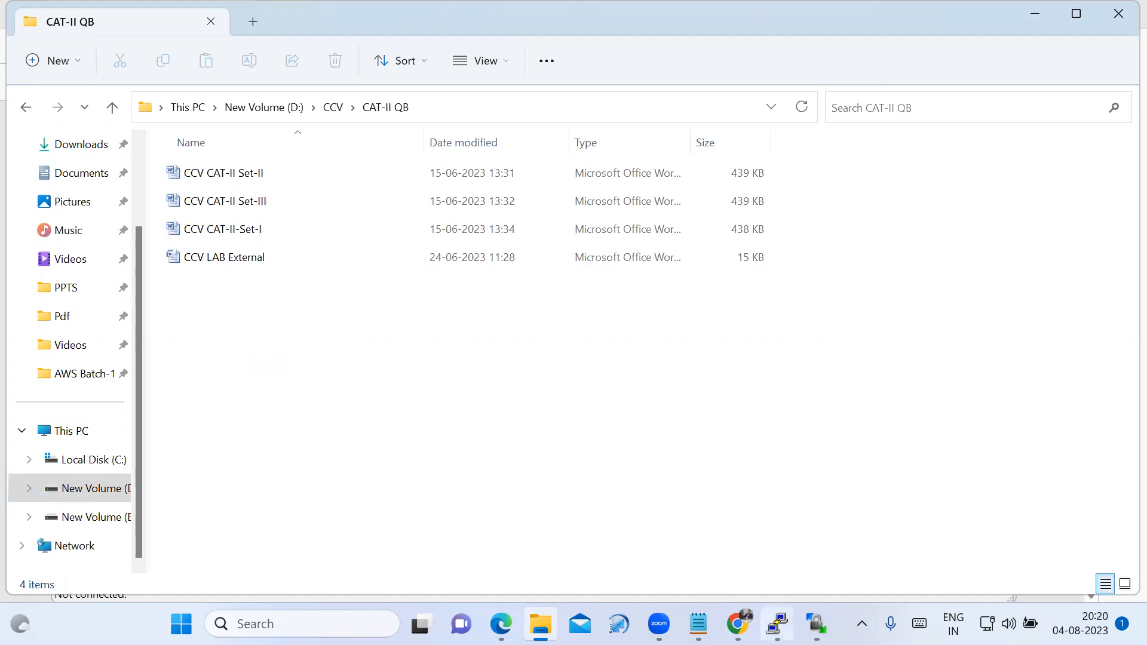
Copy the instance's public IPv4 address, 52.66.199.88, from the EC2 console in Chrome into the host name of the WinSCP login.
{"action": "mouse_move", "coordinate": [816, 623]}
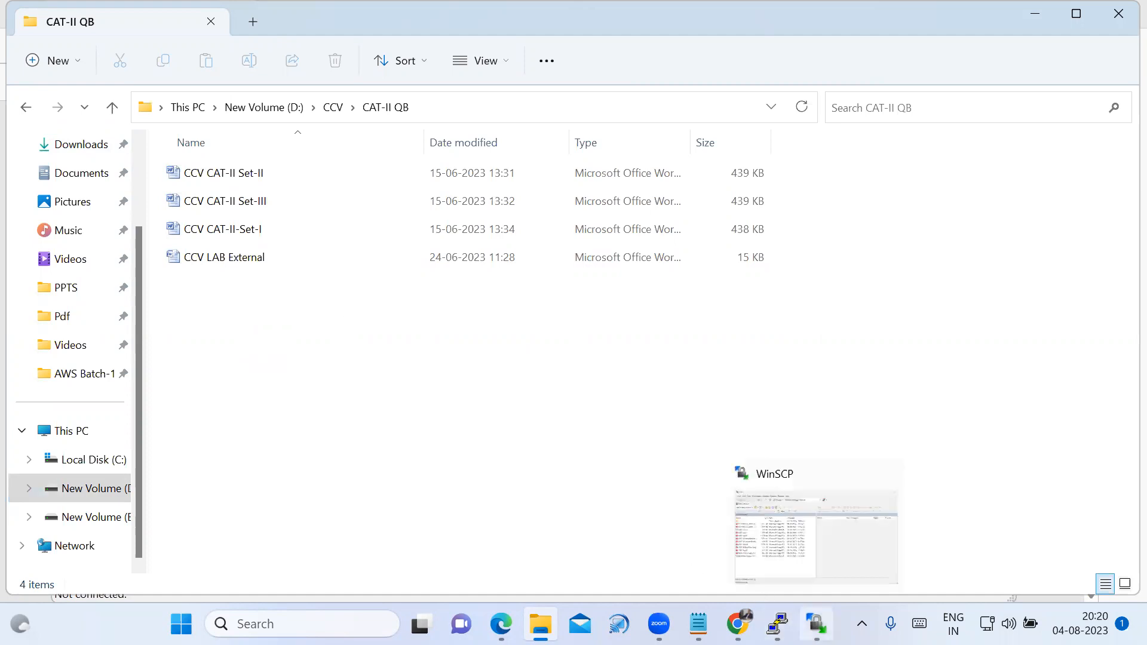
{"action": "mouse_move", "coordinate": [776, 624]}
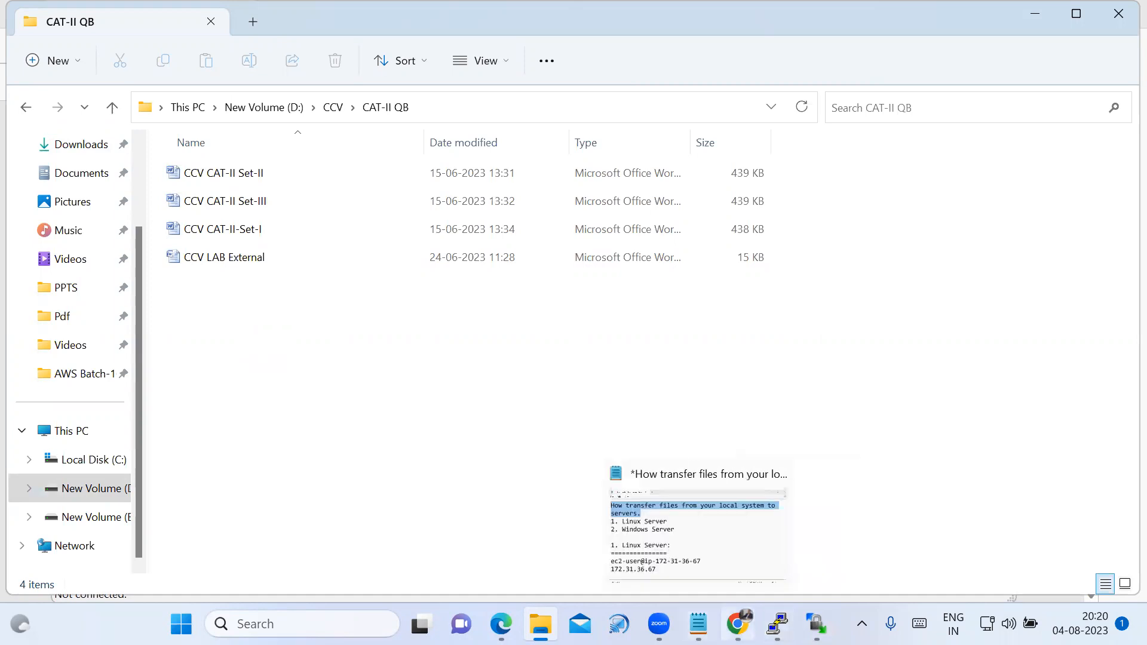
{"action": "left_click", "coordinate": [816, 623]}
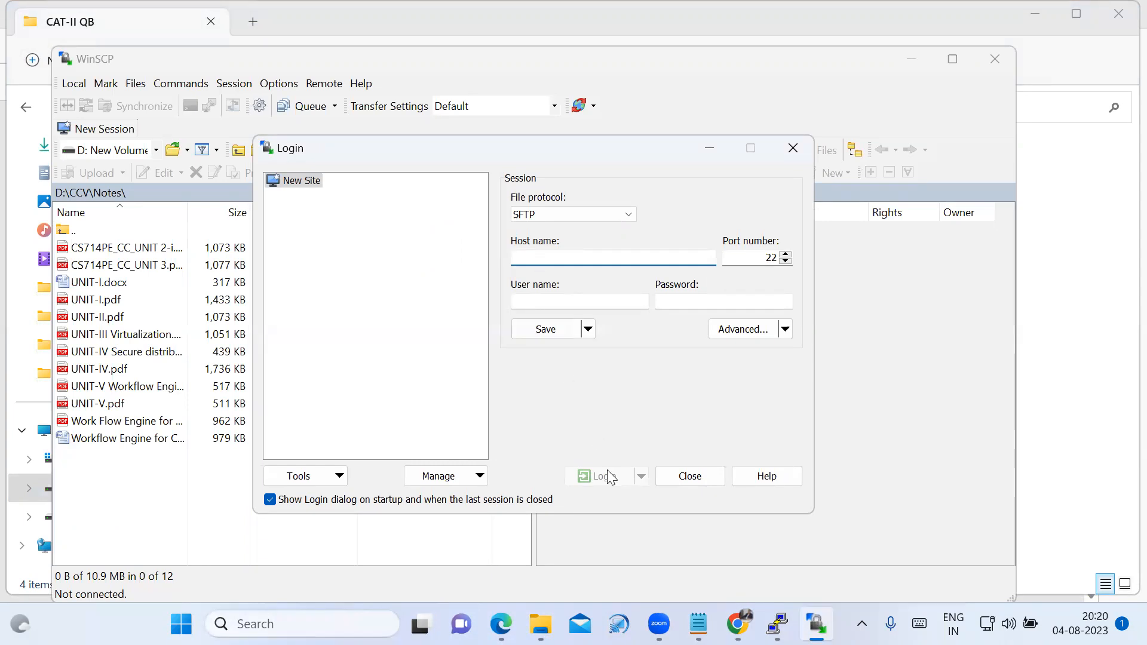
{"action": "left_click", "coordinate": [738, 623]}
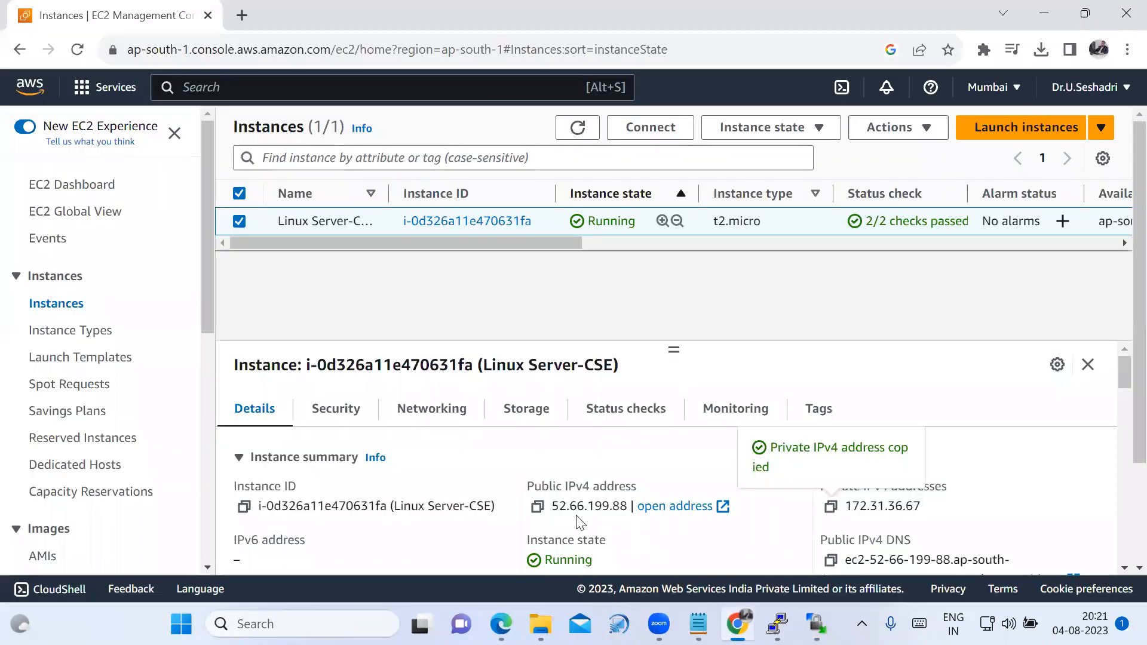
{"action": "left_click", "coordinate": [539, 507]}
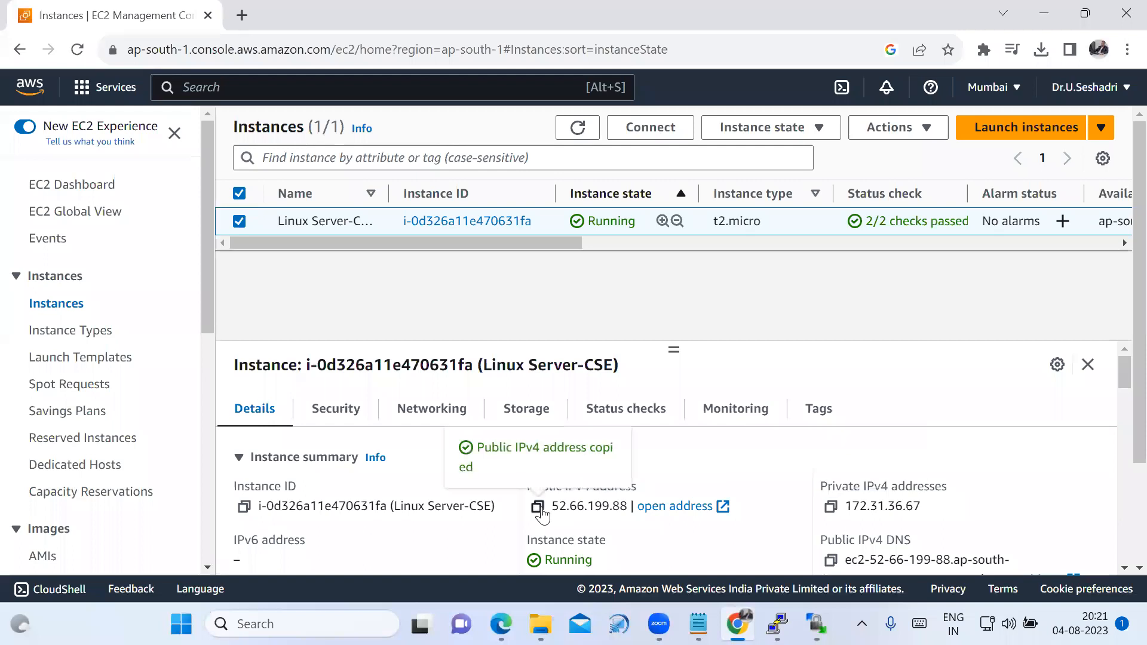
{"action": "left_click", "coordinate": [816, 624]}
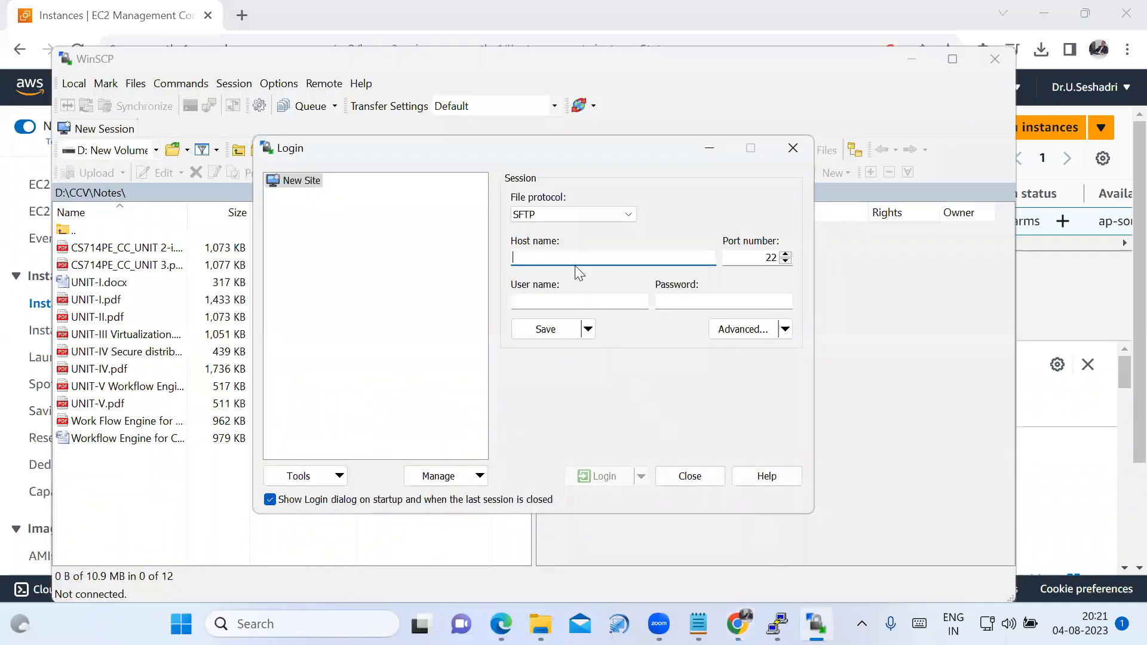
{"action": "key", "text": "ctrl+v"}
Set the user name of the WinSCP session to ec2-user.
{"action": "left_click", "coordinate": [563, 298]}
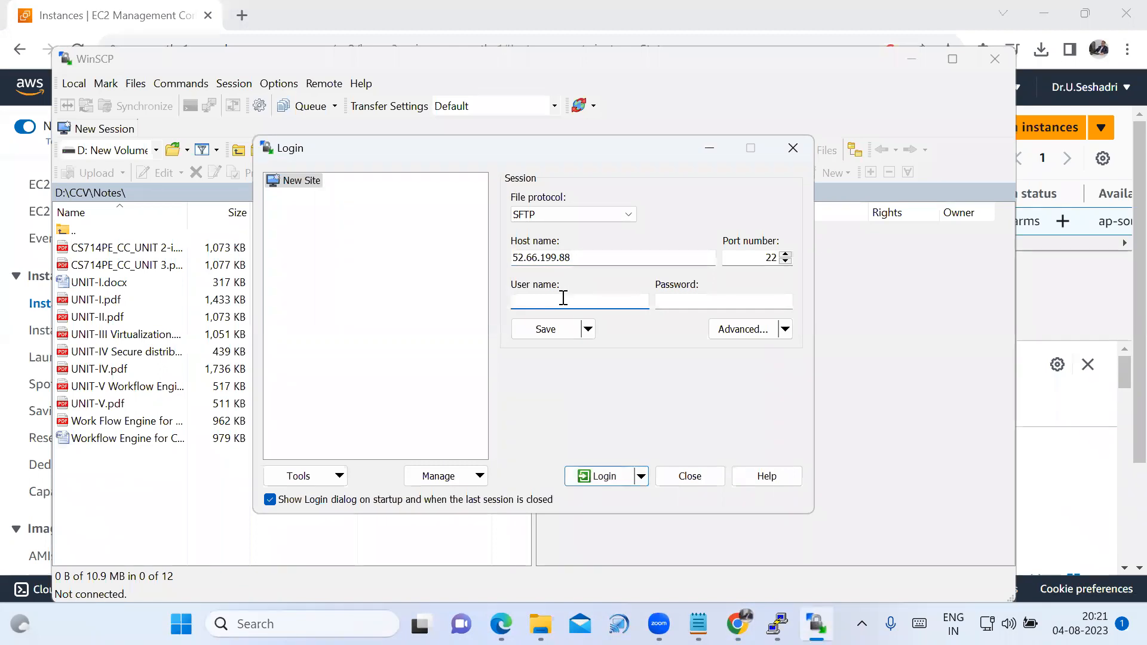
{"action": "type", "text": "ece-user"}
{"action": "key", "text": "BackSpace"}
{"action": "key", "text": "BackSpace"}
{"action": "key", "text": "BackSpace"}
{"action": "key", "text": "BackSpace"}
{"action": "key", "text": "BackSpace"}
{"action": "key", "text": "BackSpace"}
{"action": "type", "text": "2-user"}
Set Linux-Server-CSE-Key.ppk from the Downloads folder as the session's SSH authentication private key file.
{"action": "left_click", "coordinate": [755, 332]}
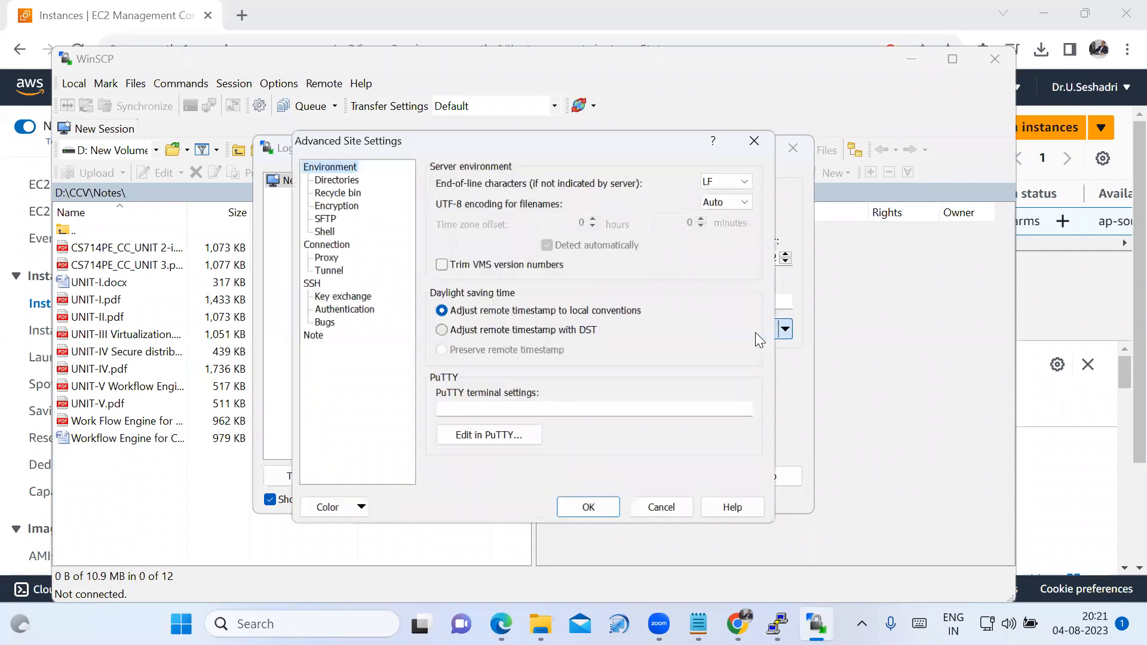
{"action": "left_click", "coordinate": [336, 312]}
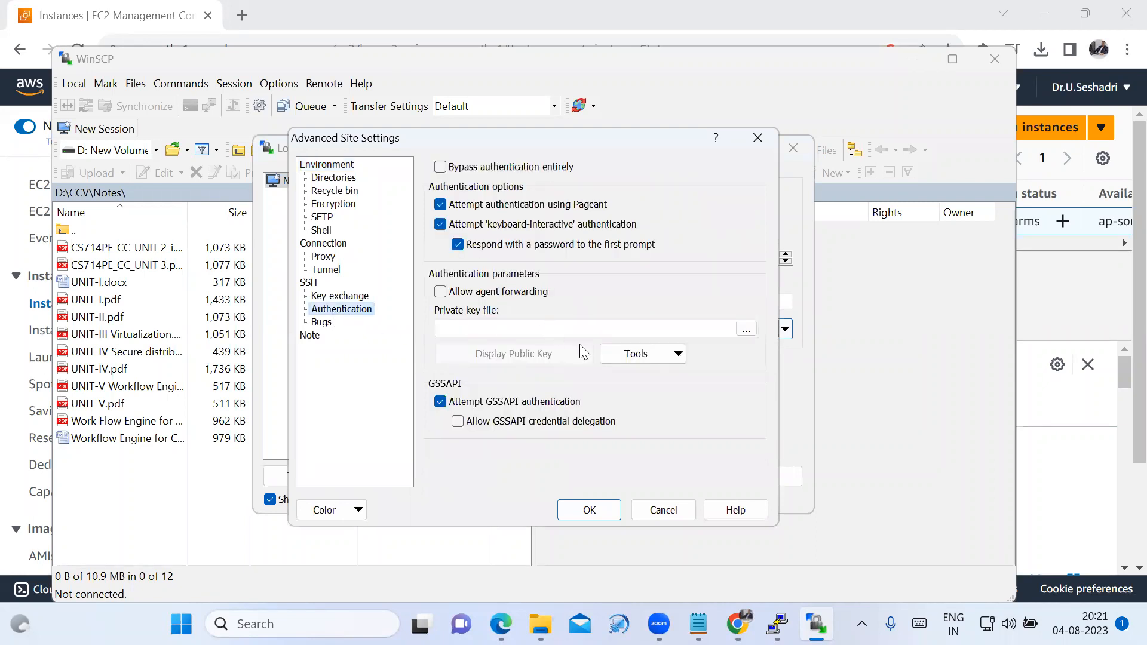
{"action": "left_click", "coordinate": [752, 333]}
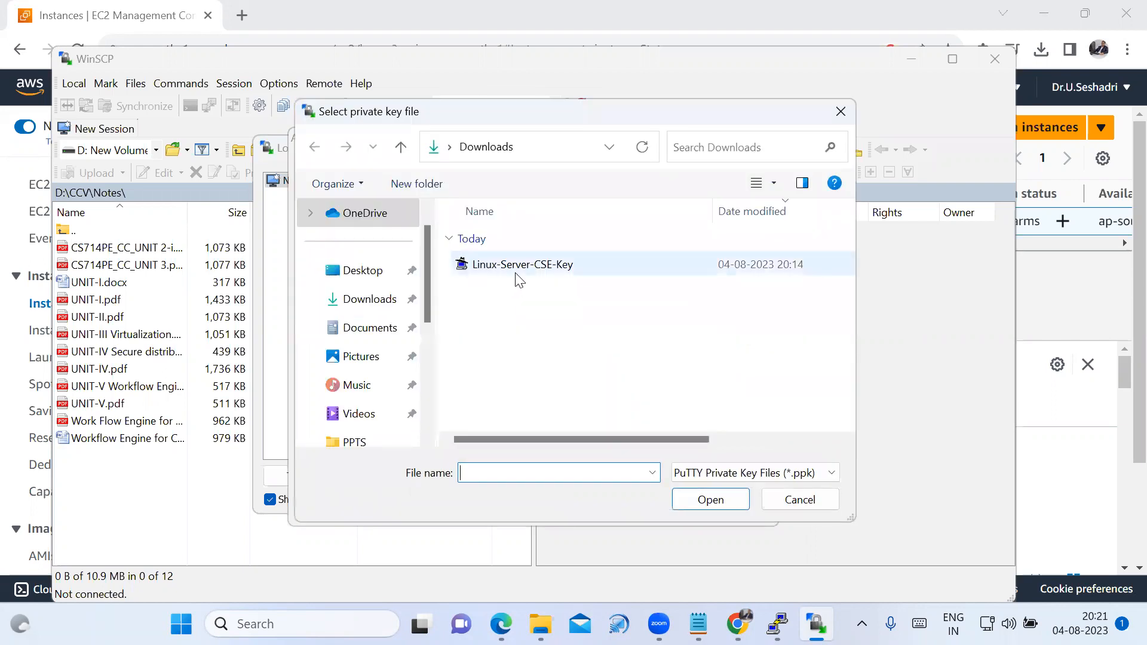
{"action": "left_click", "coordinate": [516, 271]}
{"action": "left_click", "coordinate": [709, 499]}
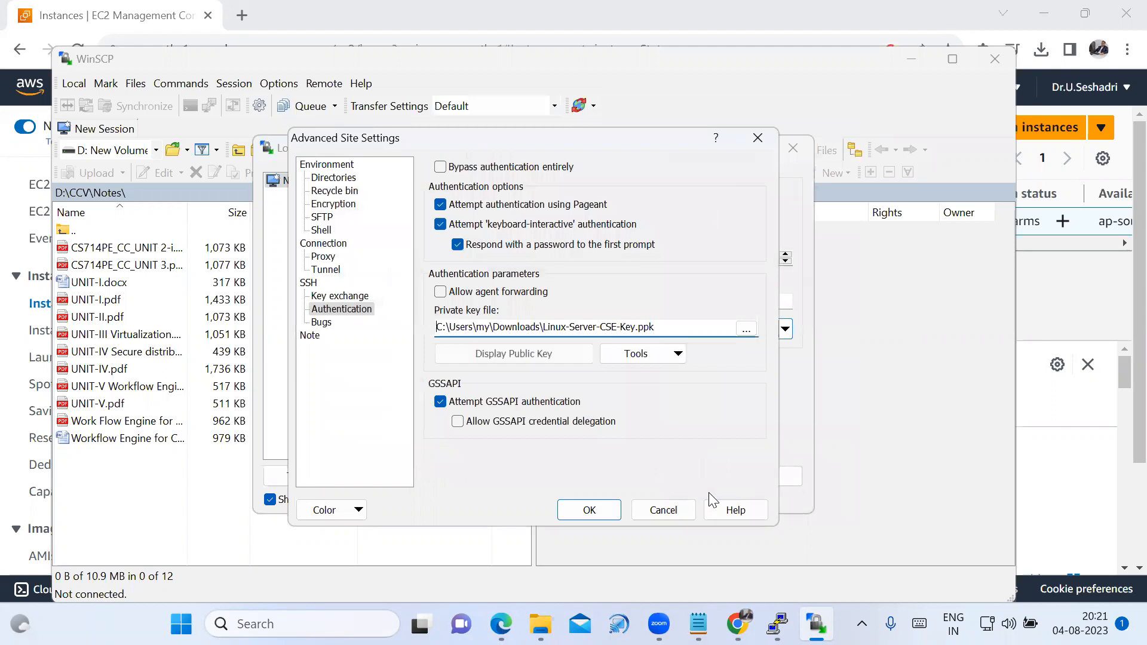
{"action": "left_click", "coordinate": [591, 509]}
Log in to the EC2 server and accept its unknown host key into the cache.
{"action": "left_click", "coordinate": [605, 476]}
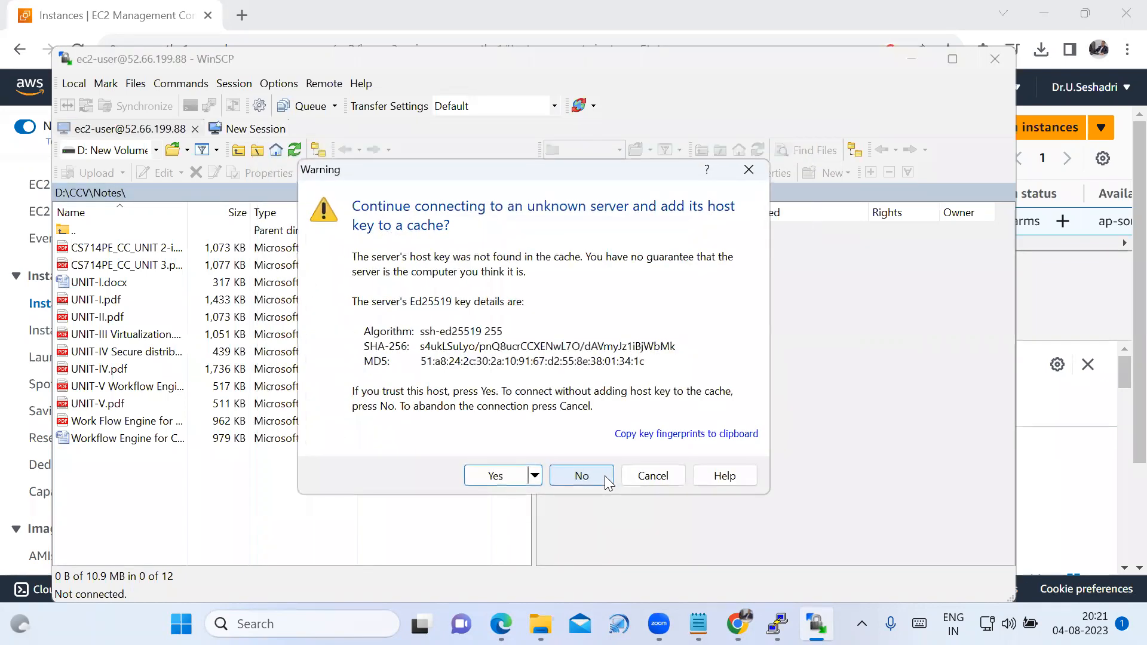
{"action": "left_click", "coordinate": [501, 478]}
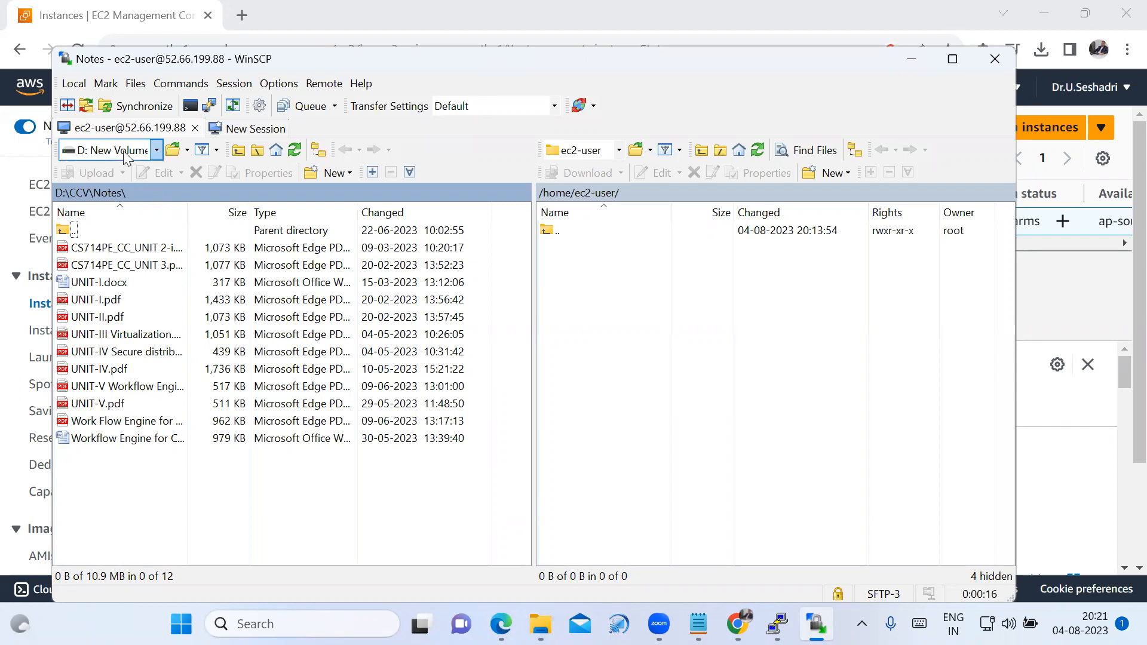
Change the local directory to D:\CCV\CAT-II QB, adding it to the site bookmarks.
{"action": "left_click", "coordinate": [155, 150]}
{"action": "left_click", "coordinate": [156, 150]}
{"action": "left_click", "coordinate": [156, 151]}
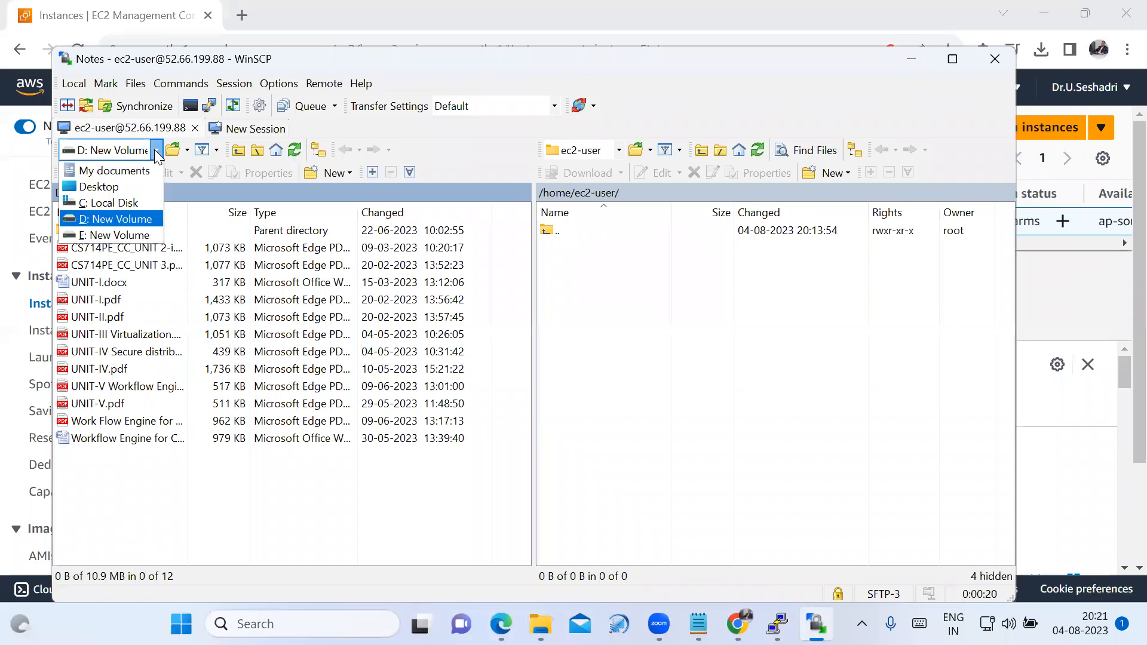
{"action": "left_click", "coordinate": [101, 224]}
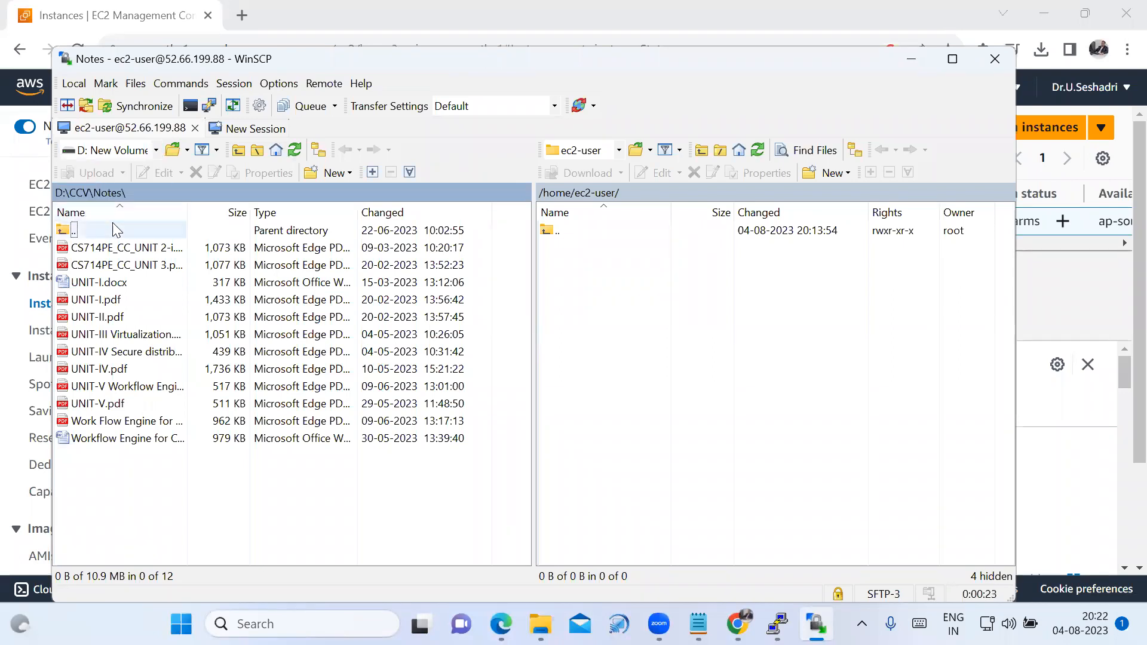
{"action": "left_click", "coordinate": [173, 152]}
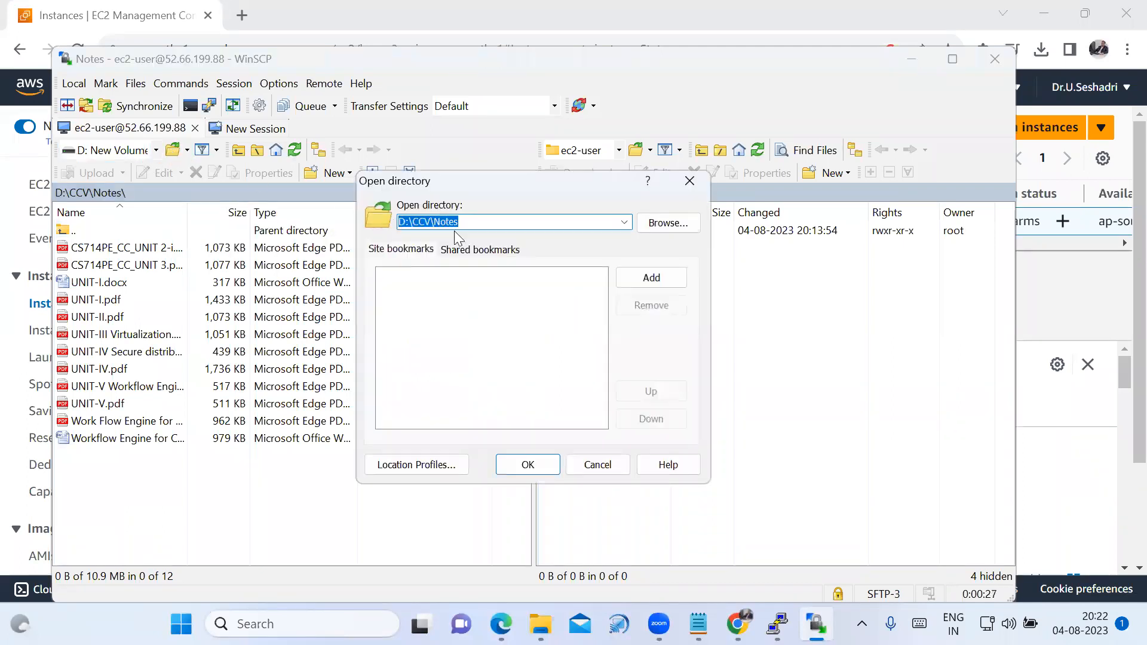
{"action": "left_click", "coordinate": [669, 227]}
{"action": "scroll", "coordinate": [583, 371], "scroll_direction": "down", "scroll_amount": 2}
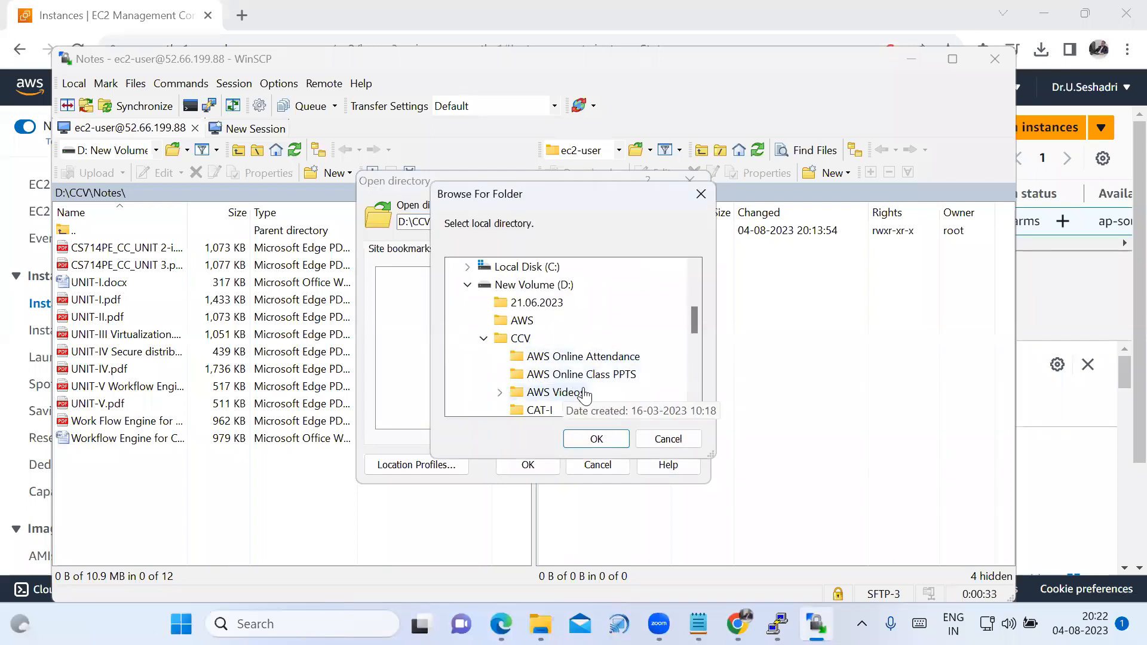
{"action": "scroll", "coordinate": [561, 388], "scroll_direction": "down", "scroll_amount": 1}
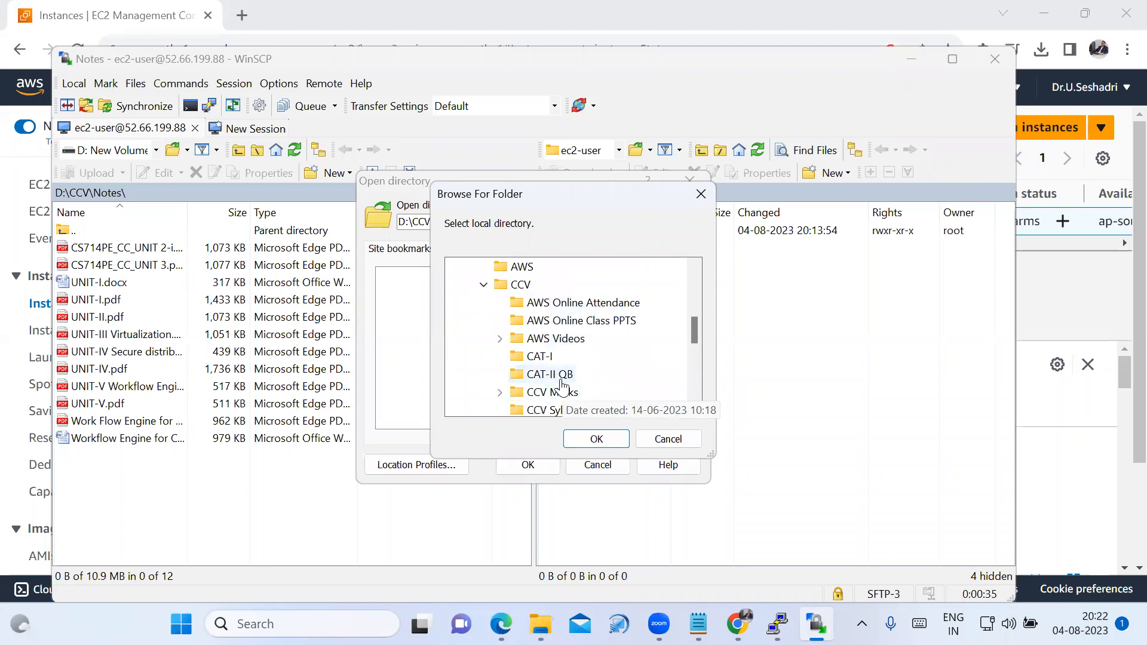
{"action": "left_click", "coordinate": [562, 377]}
{"action": "left_click", "coordinate": [609, 440]}
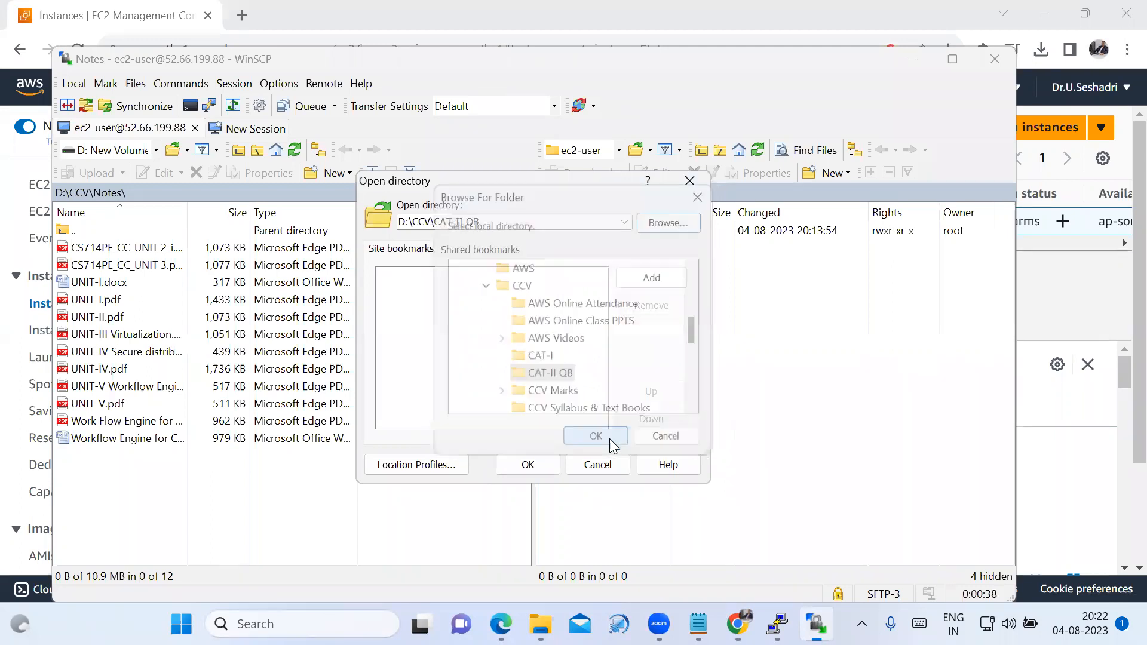
{"action": "left_click", "coordinate": [648, 280]}
{"action": "left_click", "coordinate": [530, 465]}
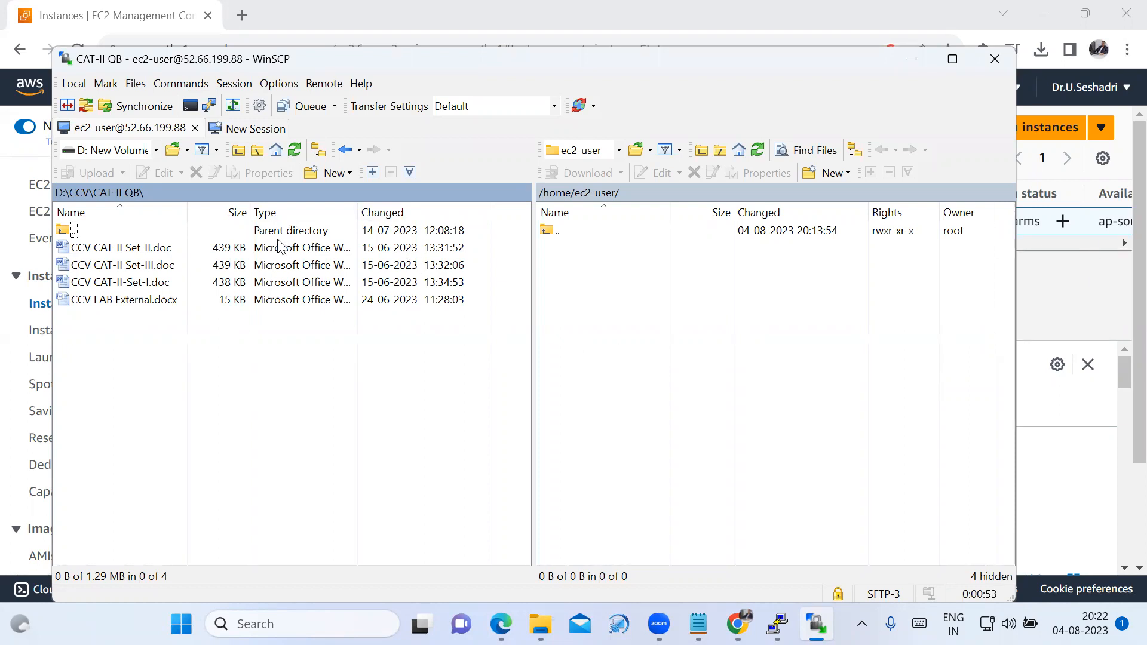
Upload CCV CAT-II Set-II.doc, CCV CAT-II Set-III.doc, CCV CAT-II-Set-I.doc and CCV LAB External.docx to /home/ec2-user/ on the server.
{"action": "left_click", "coordinate": [117, 251]}
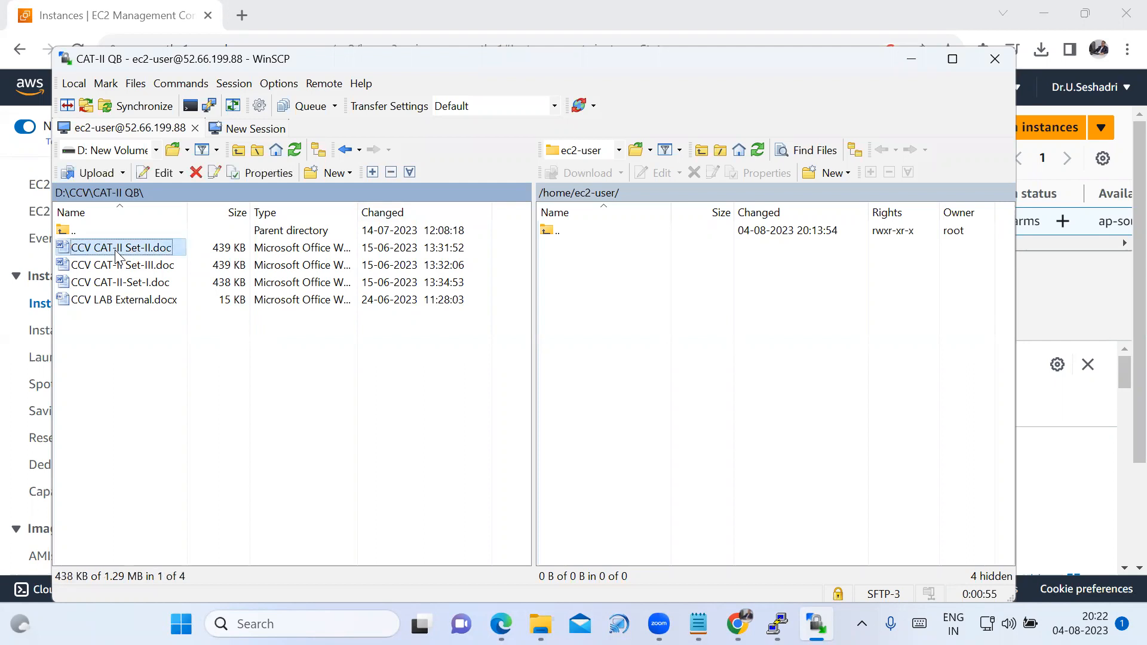
{"action": "left_click_drag", "start_coordinate": [117, 251], "coordinate": [649, 265]}
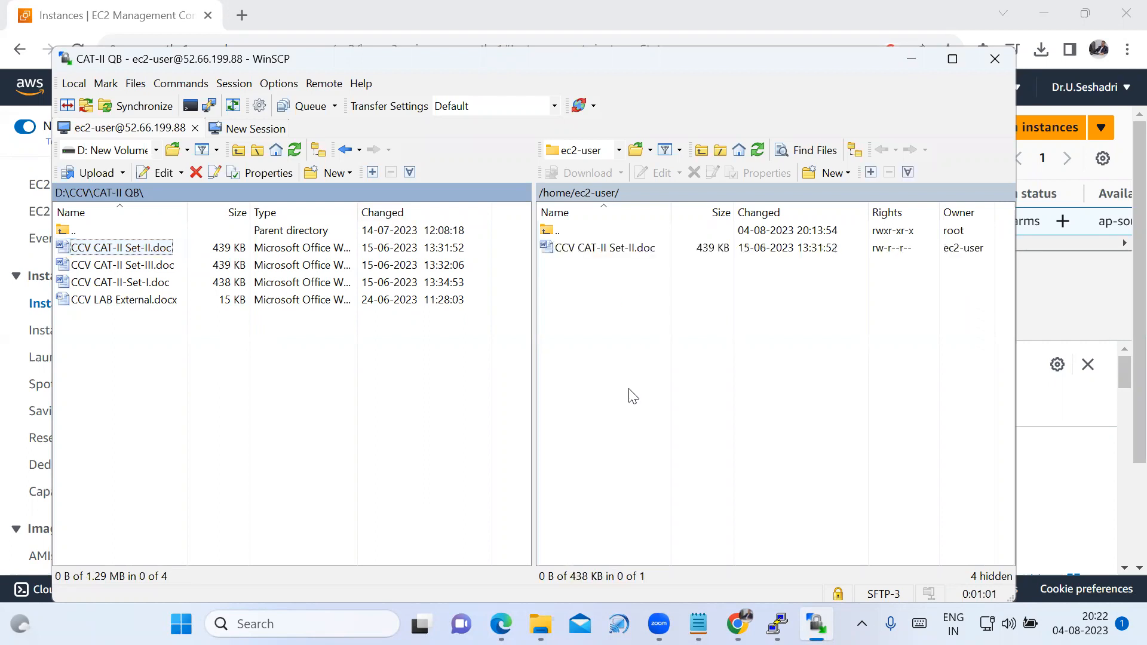
{"action": "left_click", "coordinate": [123, 269]}
{"action": "left_click_drag", "start_coordinate": [122, 271], "coordinate": [634, 285]}
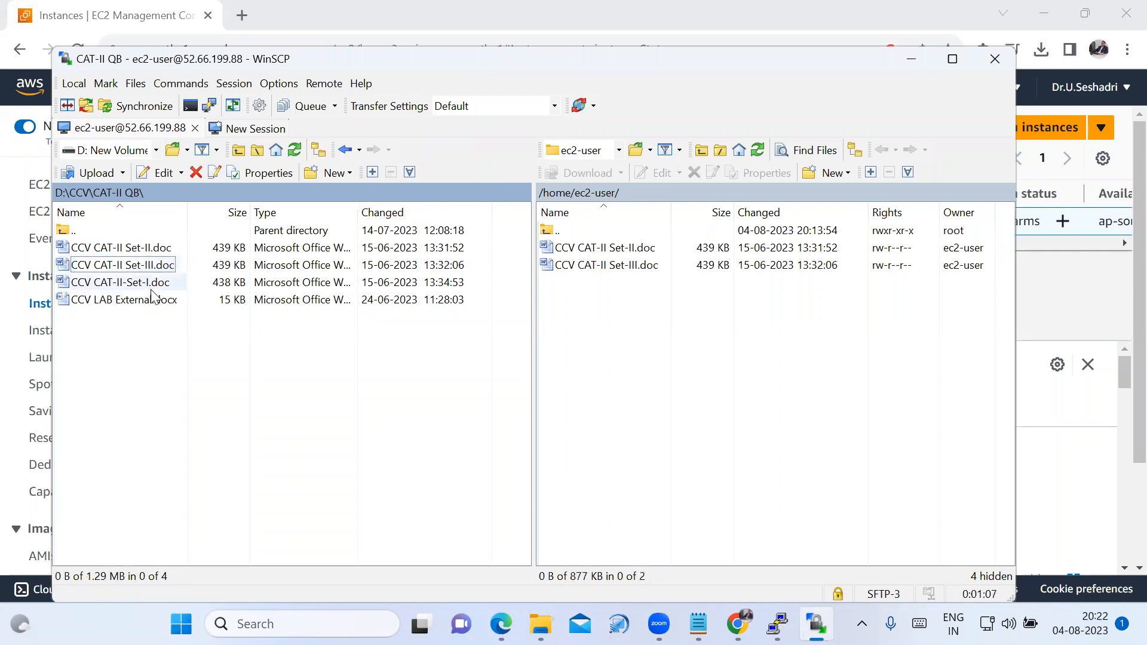
{"action": "left_click", "coordinate": [109, 286]}
{"action": "left_click_drag", "start_coordinate": [110, 288], "coordinate": [684, 309]}
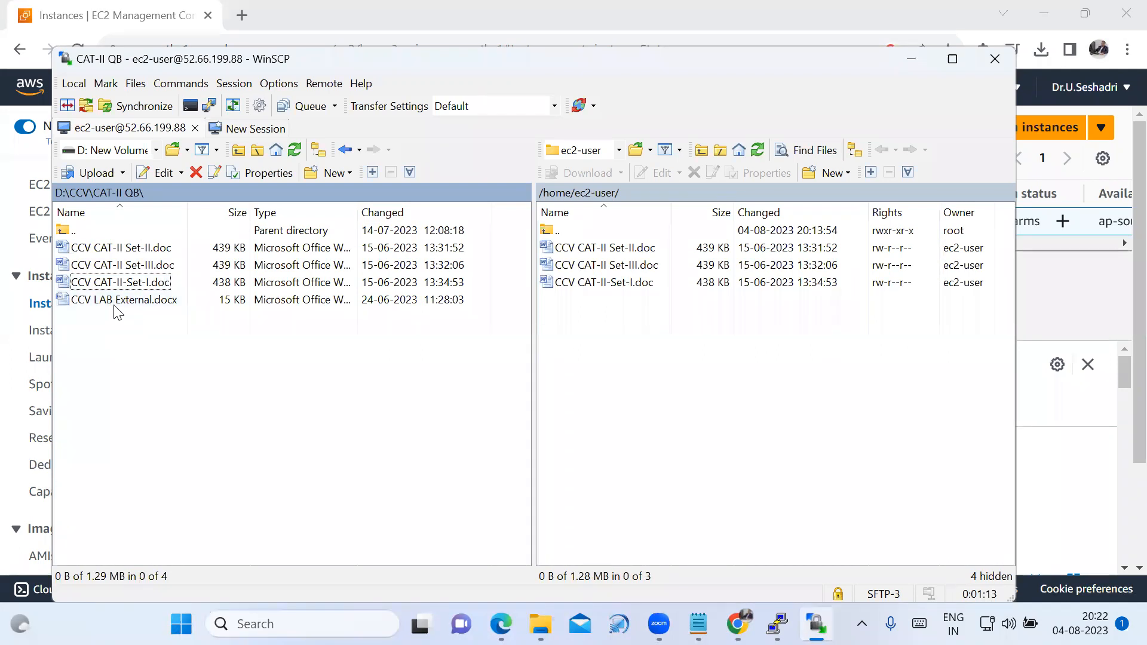
{"action": "left_click_drag", "start_coordinate": [122, 306], "coordinate": [642, 332]}
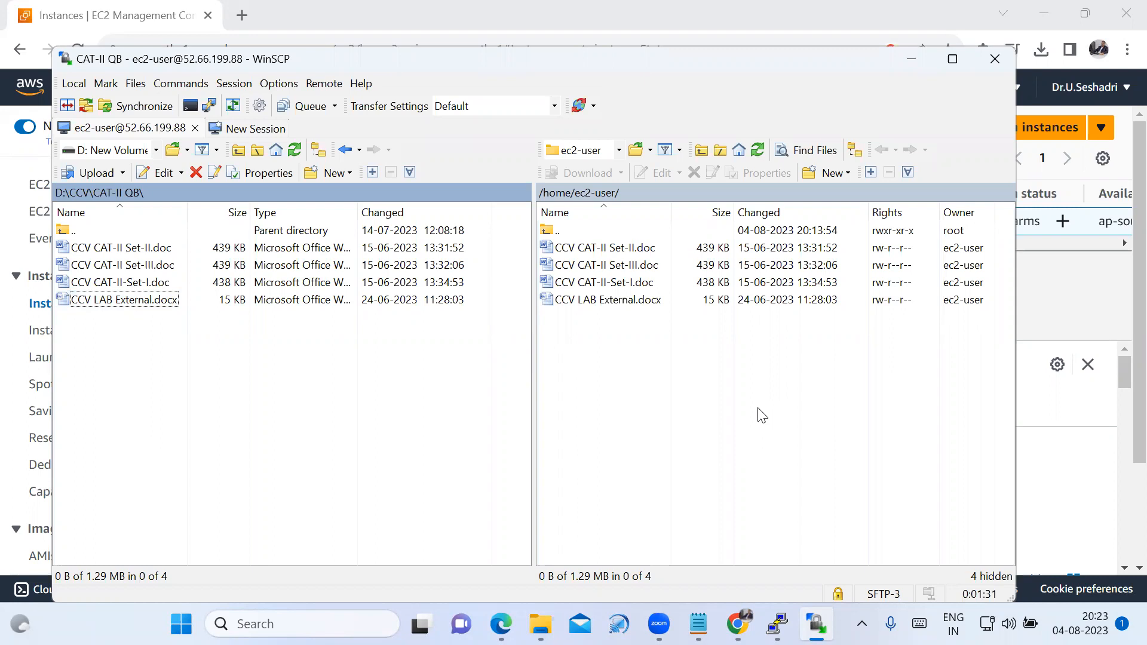
Switch to the PuTTY session and list the server's home directory with ls to check the uploaded files.
{"action": "mouse_move", "coordinate": [777, 624]}
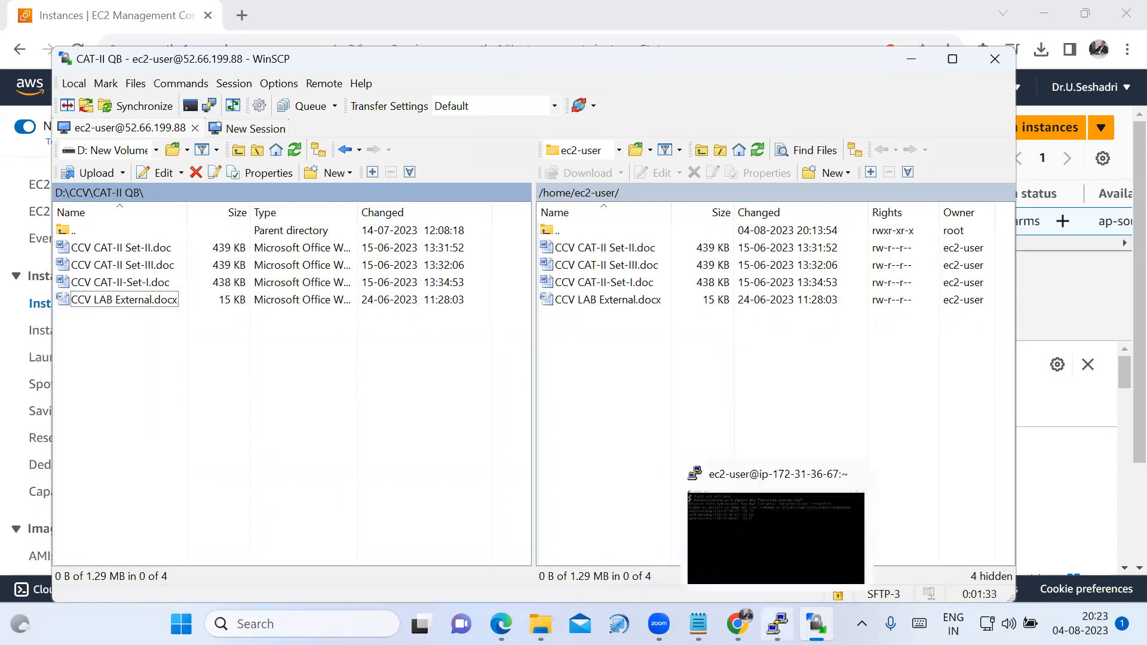
{"action": "left_click", "coordinate": [776, 537]}
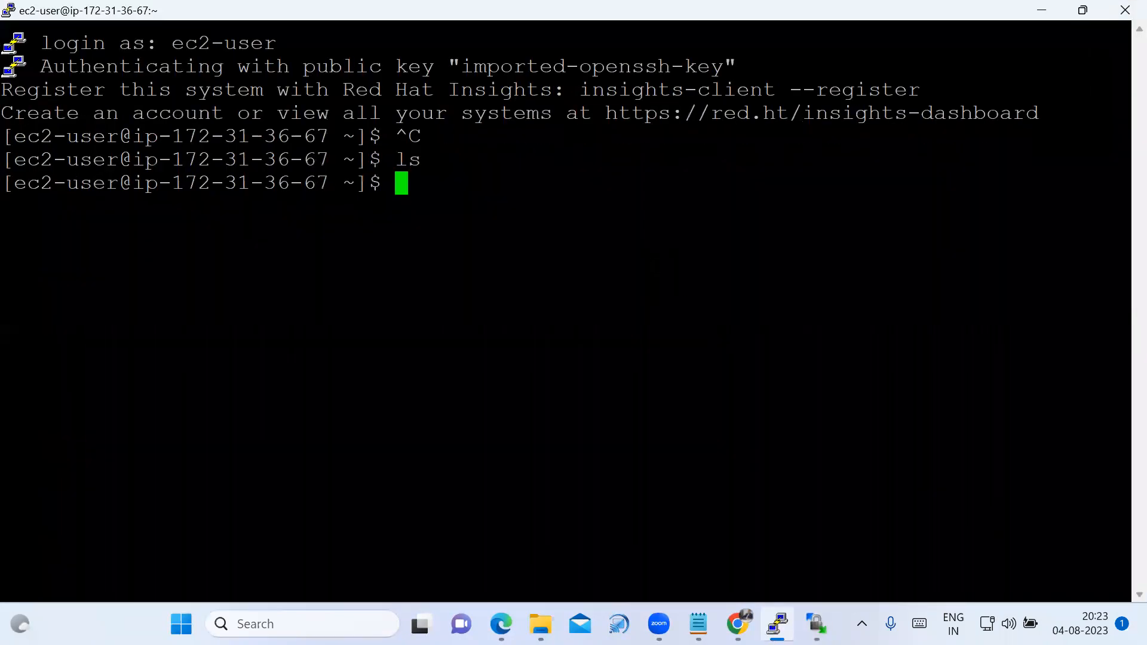
{"action": "type", "text": "ls"}
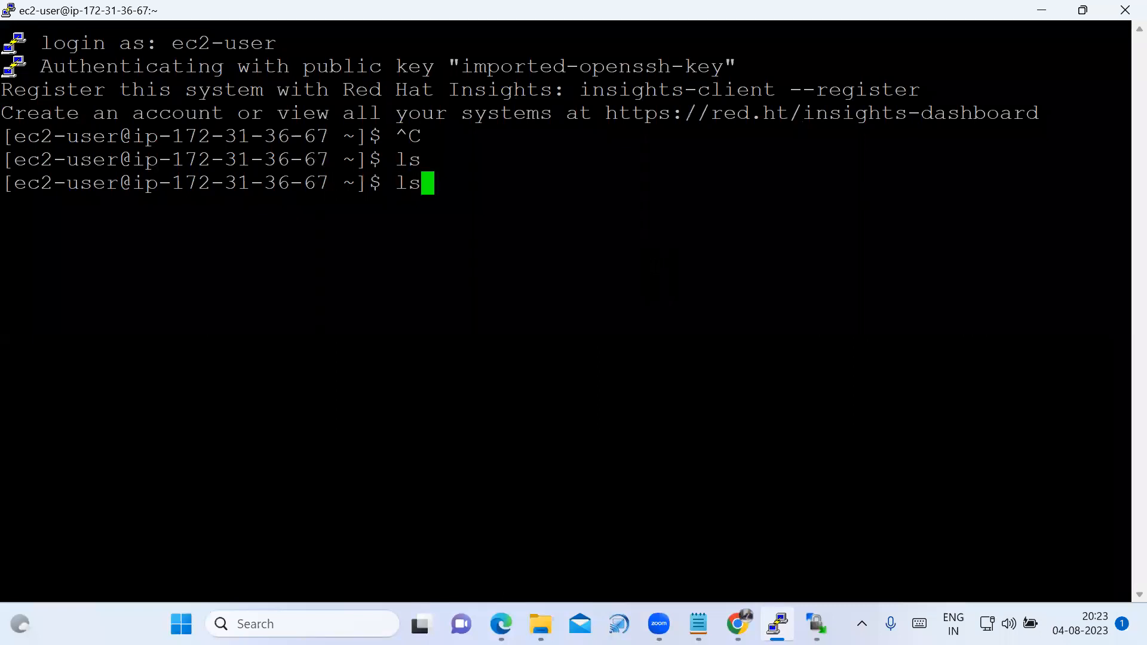
{"action": "key", "text": "Return"}
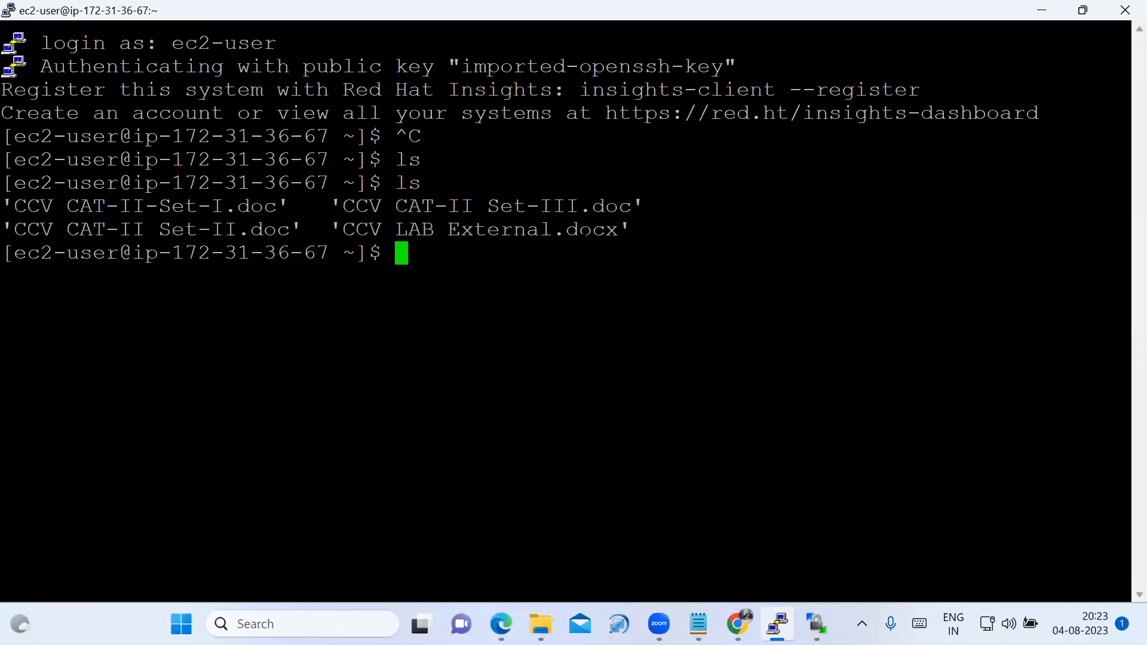
{"action": "left_click_drag", "start_coordinate": [12, 206], "coordinate": [638, 219]}
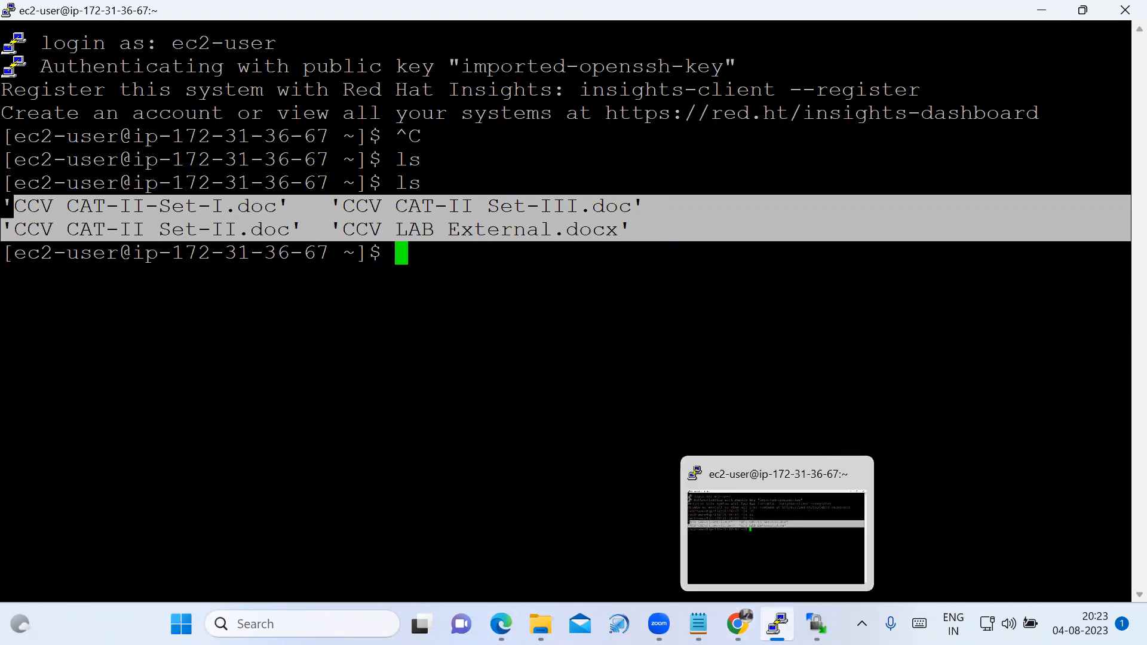
{"action": "left_click", "coordinate": [776, 624]}
{"action": "left_click", "coordinate": [777, 624]}
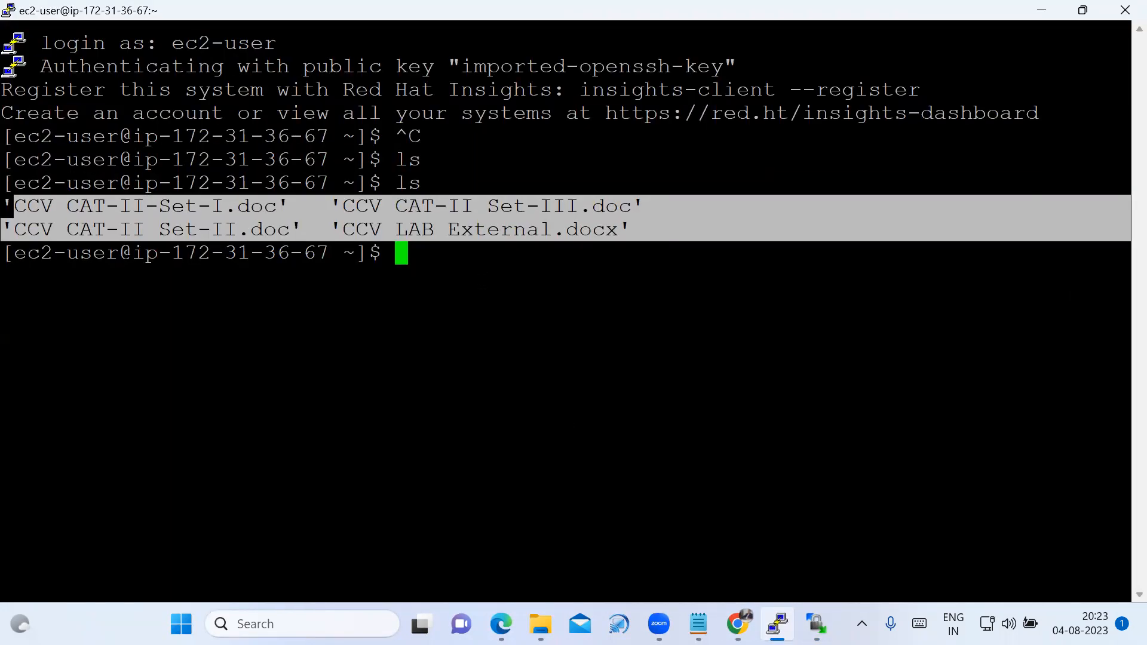
End the server's terminal session with exit and minimize WinSCP to return to the EC2 console.
{"action": "type", "text": "exit"}
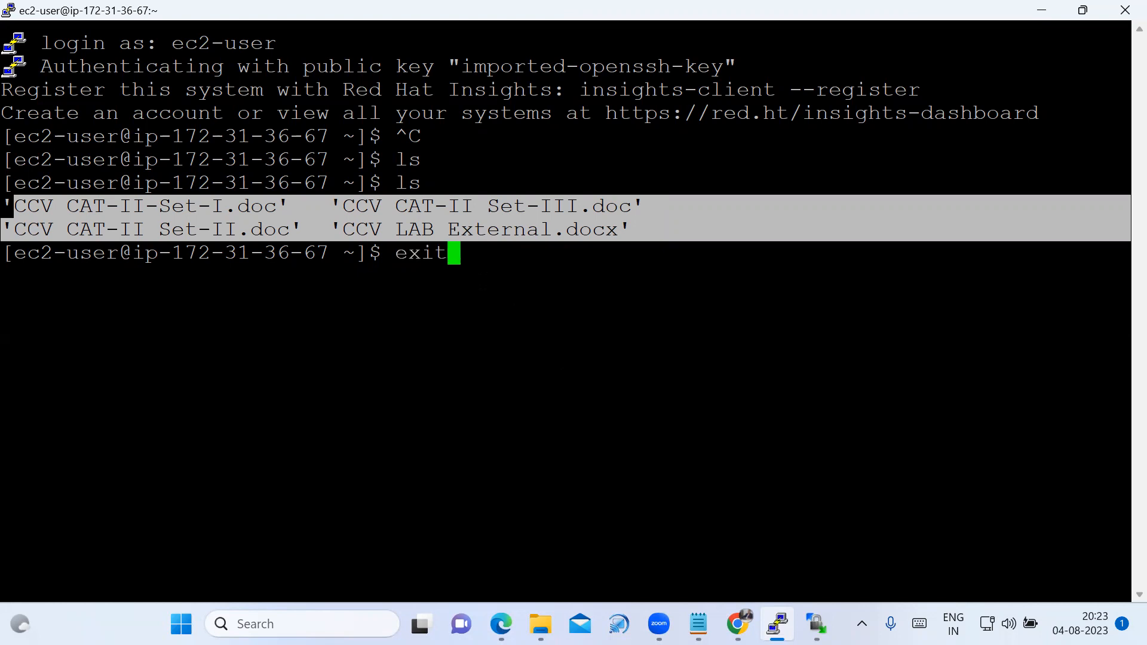
{"action": "key", "text": "Return"}
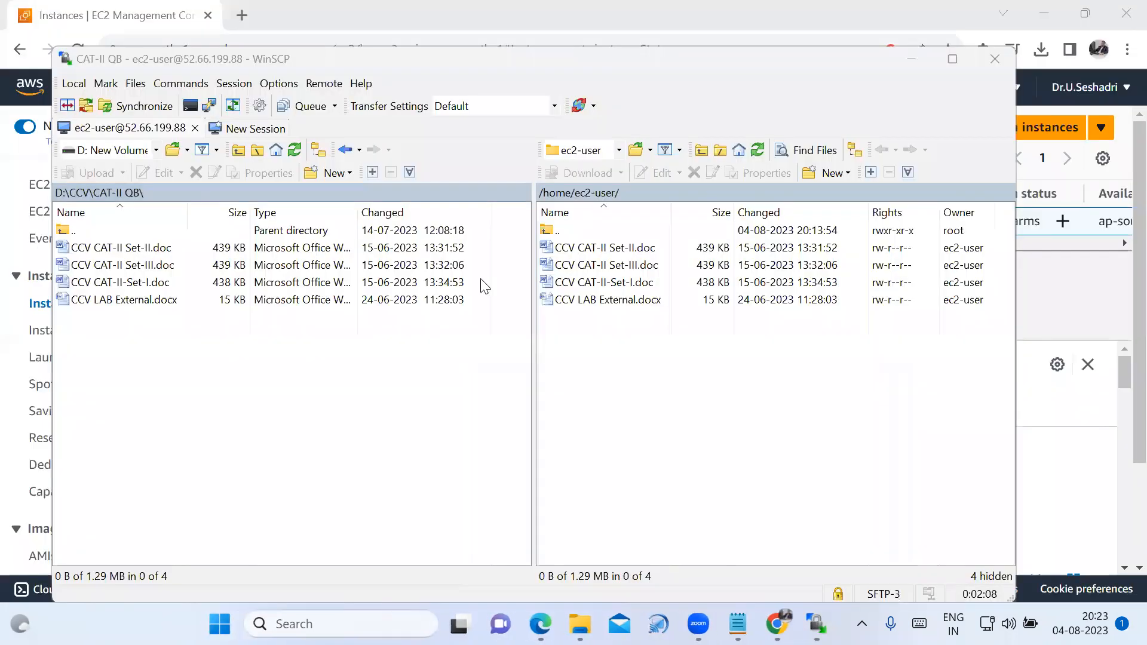
{"action": "left_click", "coordinate": [915, 59]}
{"action": "mouse_move", "coordinate": [817, 623]}
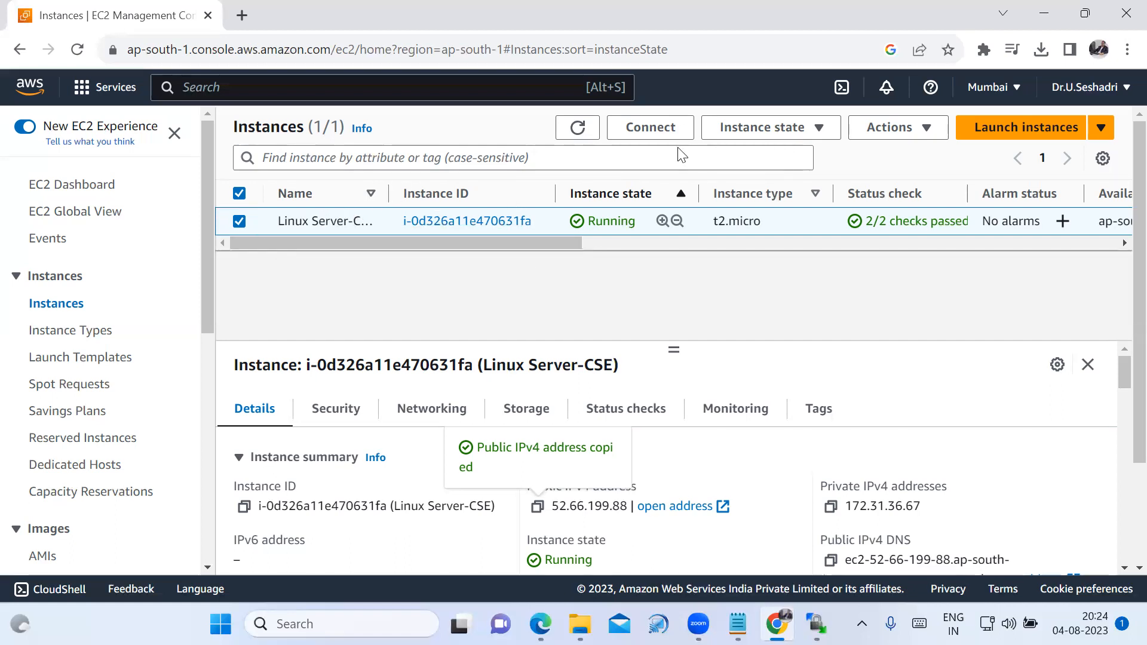
Terminate the Linux Server-CSE instance, confirm the termination and refresh the instances list.
{"action": "left_click", "coordinate": [813, 135]}
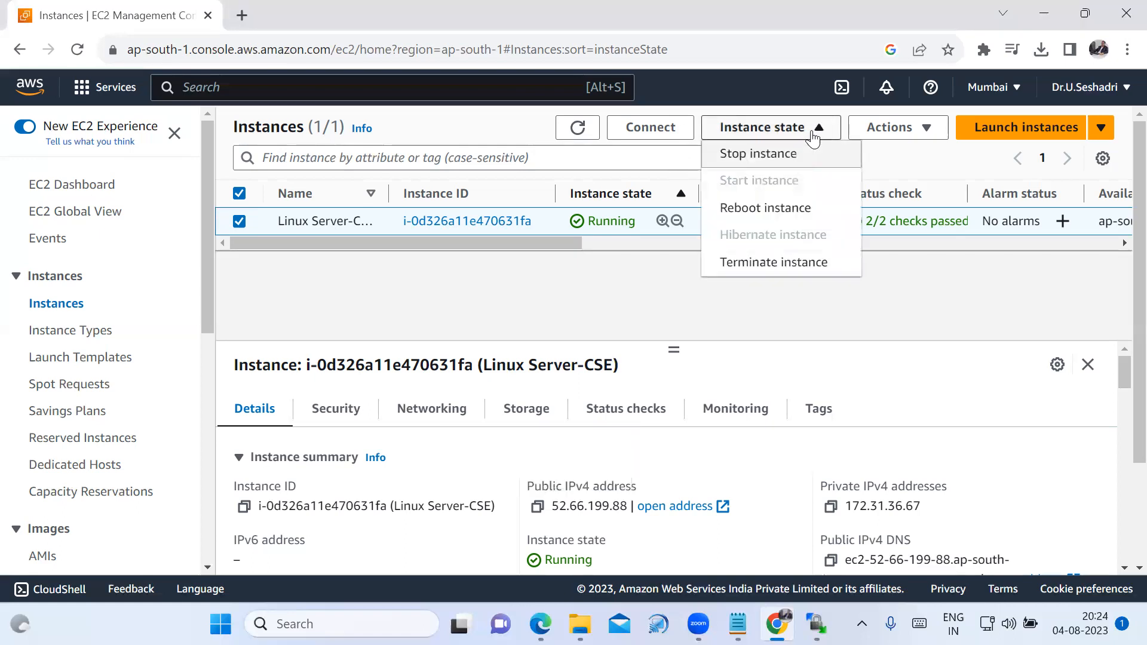
{"action": "left_click", "coordinate": [783, 264]}
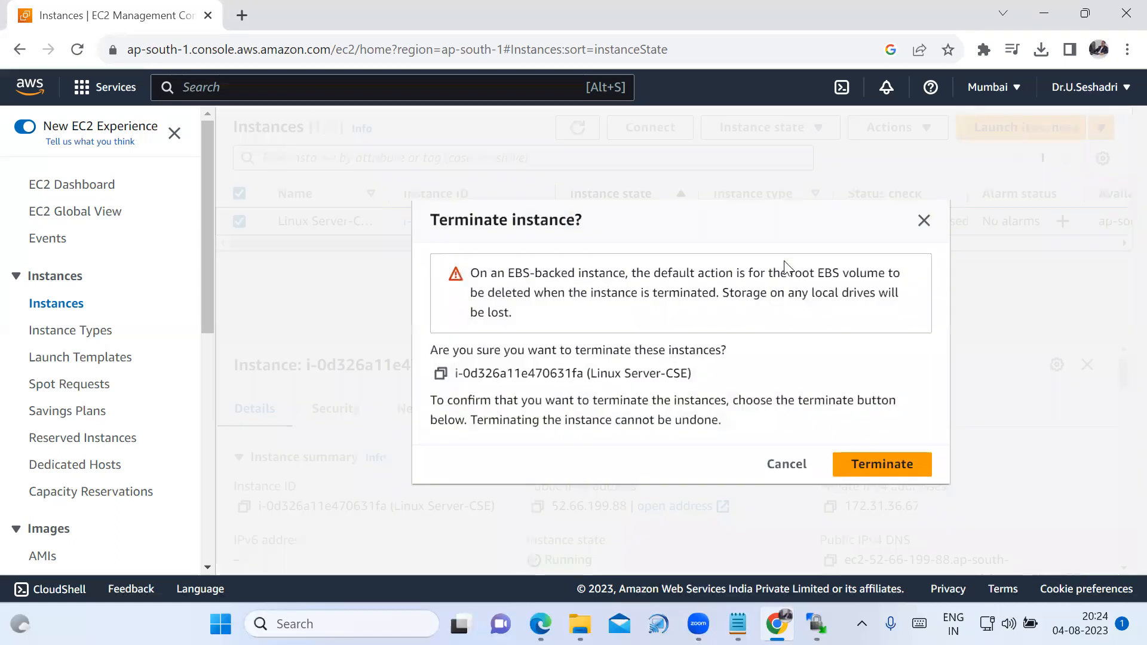
{"action": "left_click", "coordinate": [894, 467]}
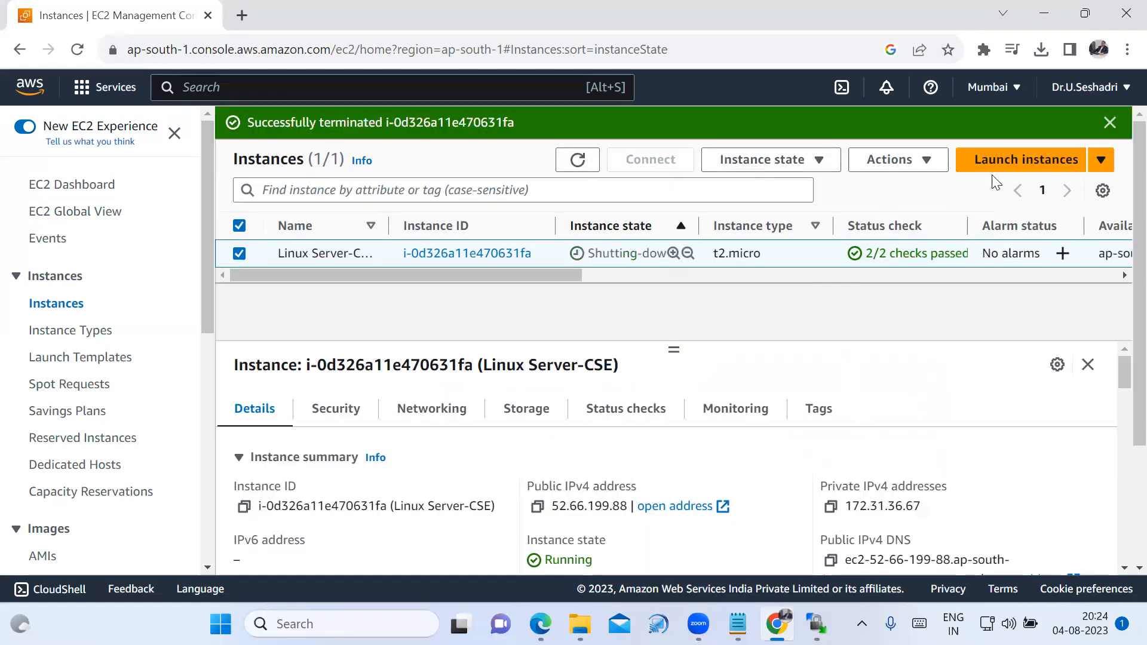
{"action": "left_click", "coordinate": [1109, 121]}
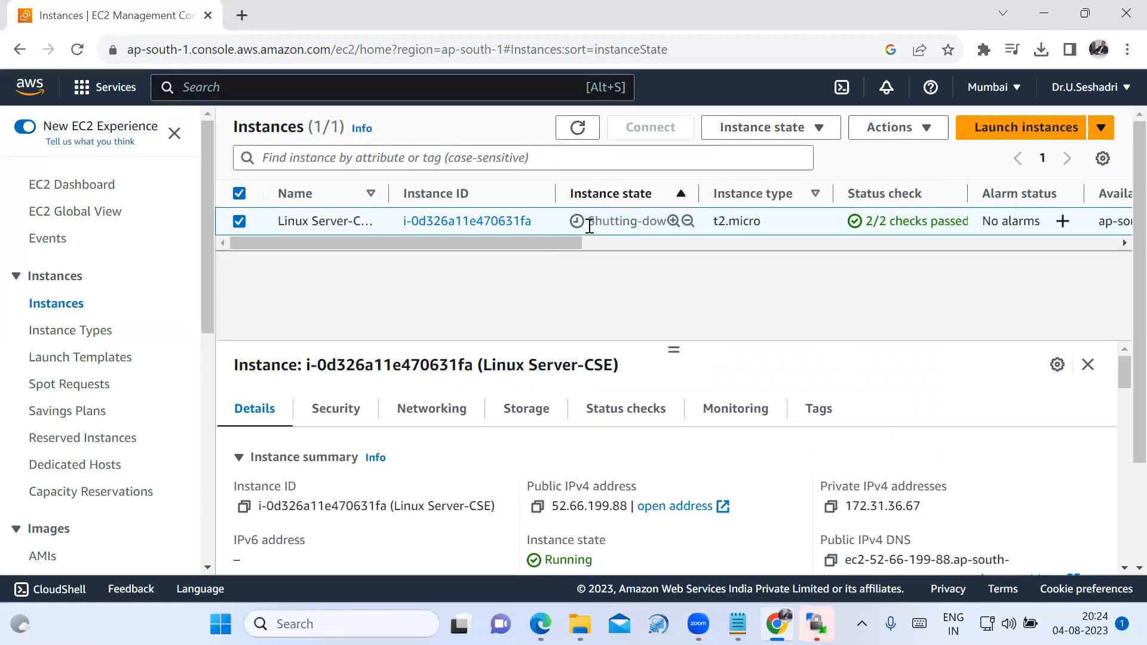
{"action": "left_click_drag", "start_coordinate": [589, 222], "coordinate": [675, 228]}
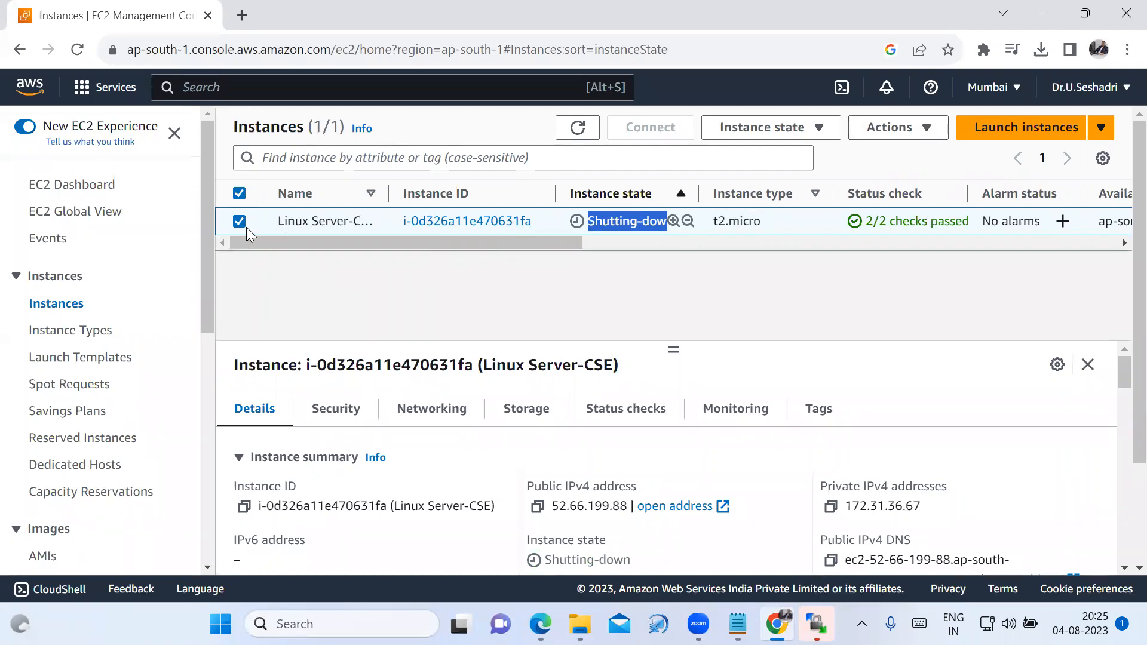
{"action": "left_click", "coordinate": [577, 127]}
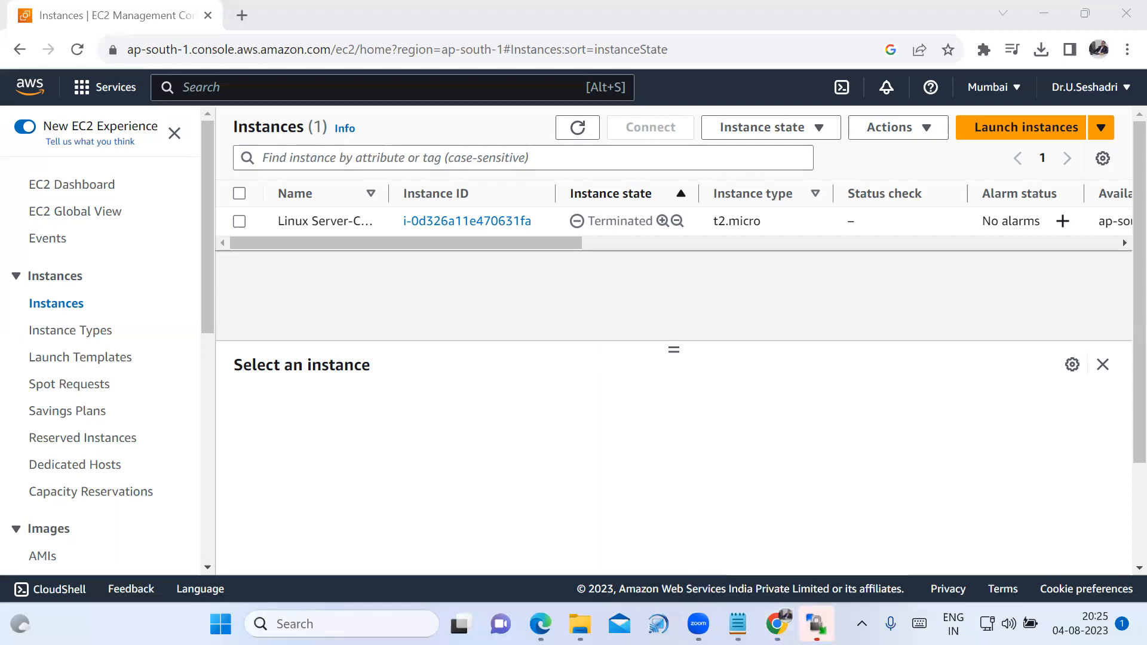
Switch to WinSCP, dismiss its open dialogs without logging in and close the program.
{"action": "left_click", "coordinate": [816, 624]}
{"action": "left_click", "coordinate": [682, 206]}
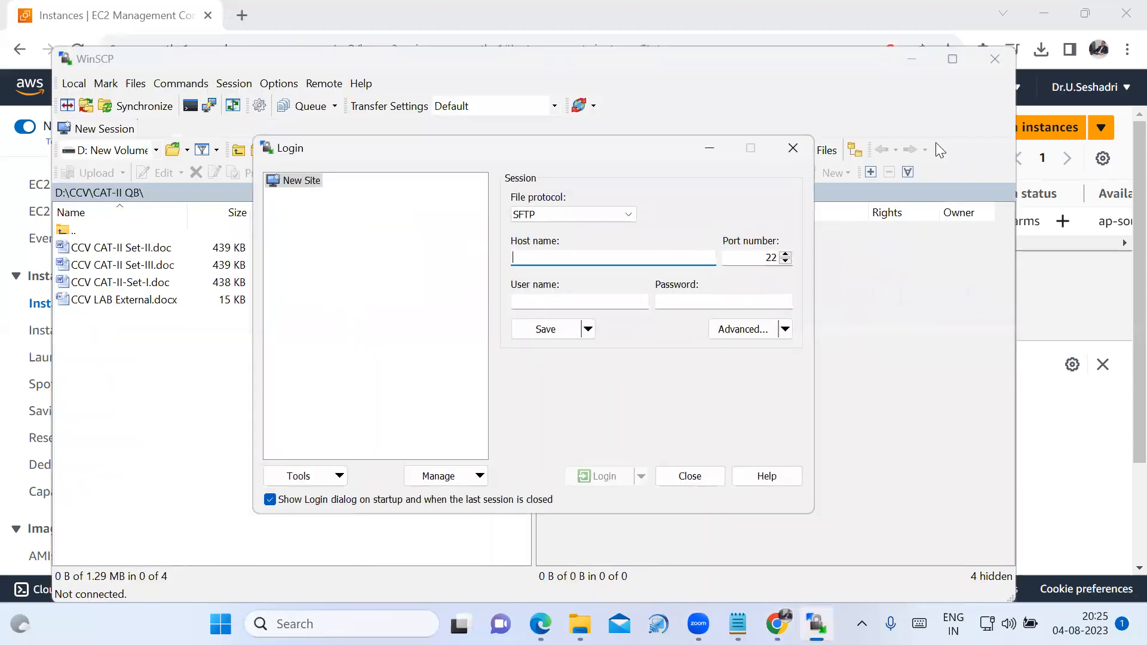
{"action": "left_click", "coordinate": [792, 148]}
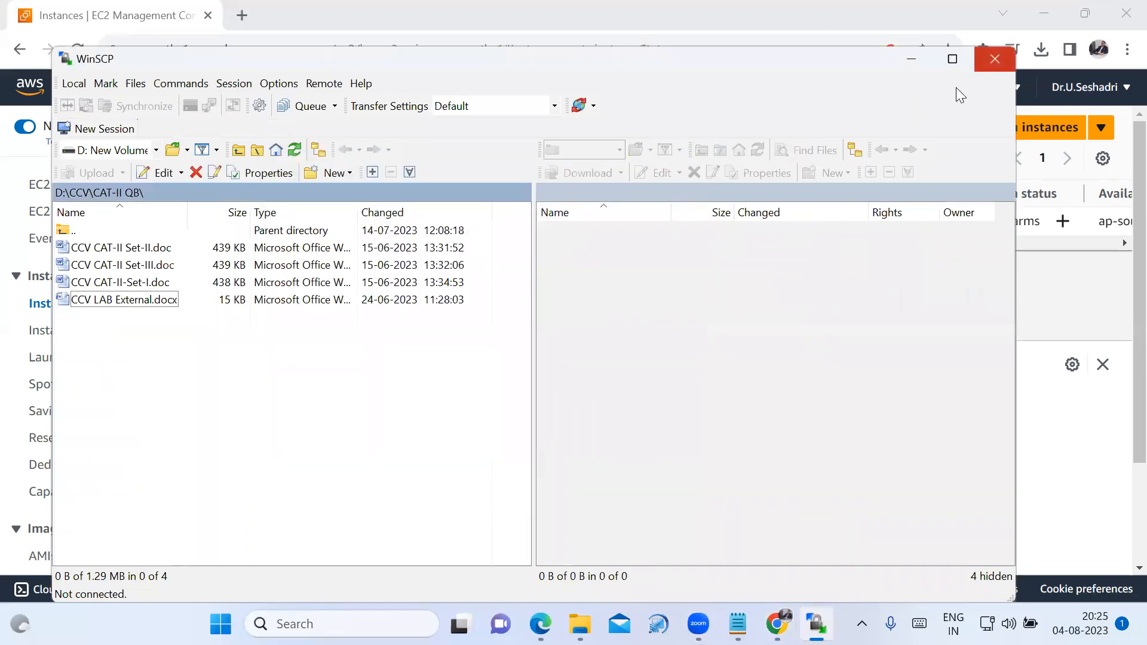
{"action": "left_click", "coordinate": [994, 59]}
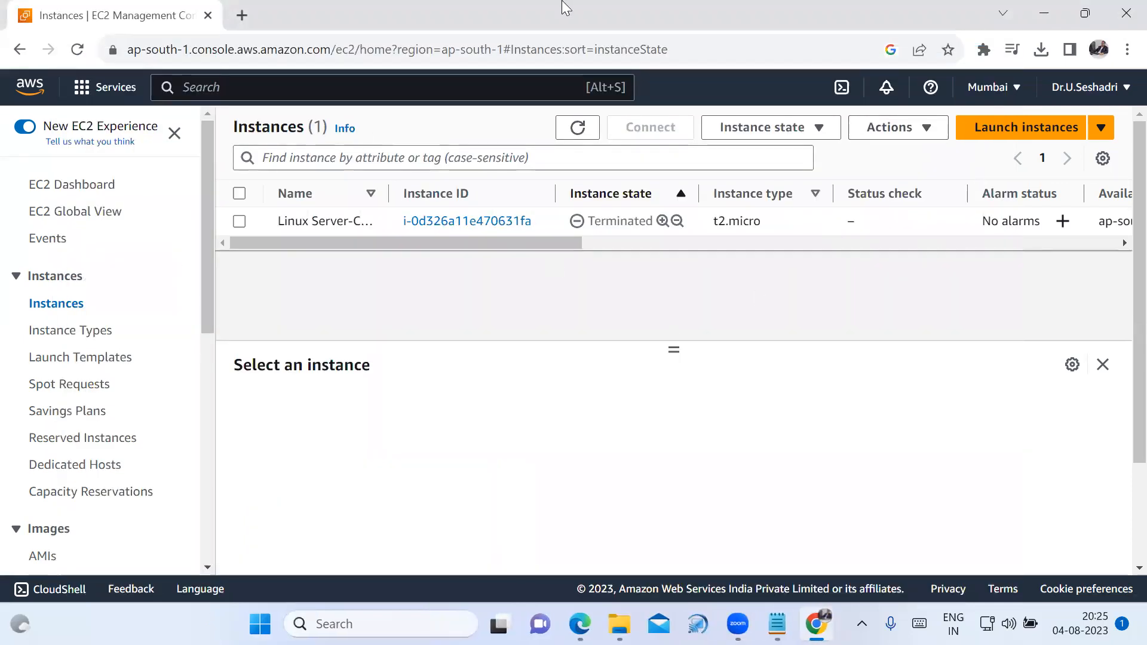
Copy the "2. Windows Server" line in the Notepad notes to the end of the document, leaving a blank line above it.
{"action": "left_click", "coordinate": [777, 623]}
{"action": "left_click", "coordinate": [617, 388]}
{"action": "left_click", "coordinate": [17, 251]}
{"action": "left_click_drag", "start_coordinate": [17, 250], "coordinate": [487, 243]}
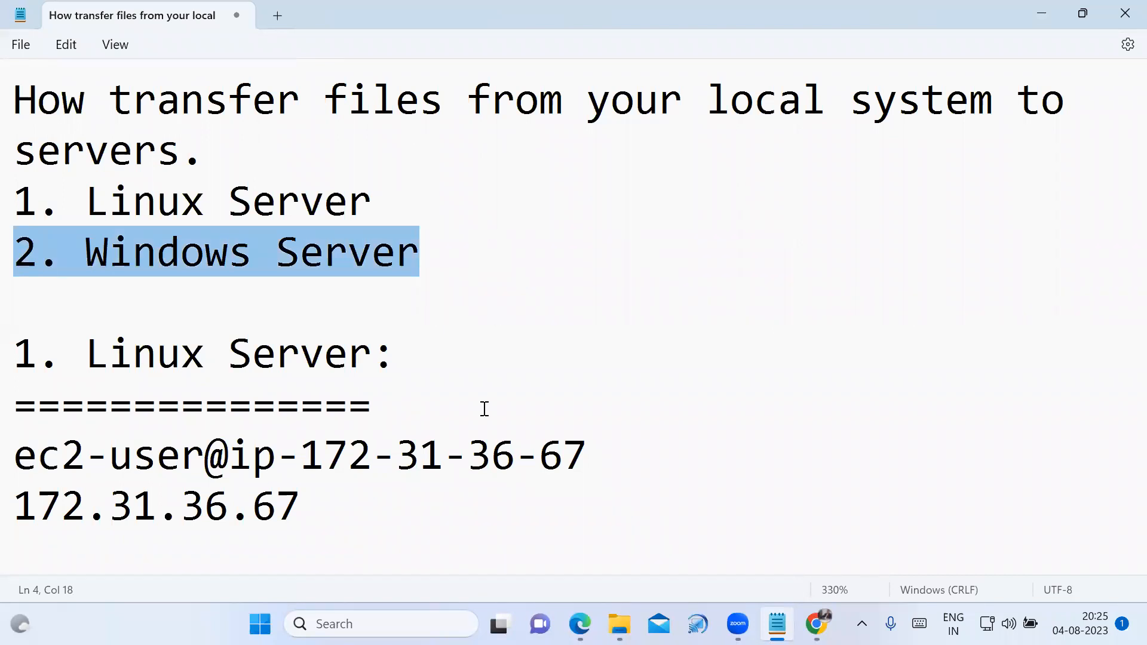
{"action": "scroll", "coordinate": [364, 501], "scroll_direction": "down", "scroll_amount": 1}
{"action": "left_click", "coordinate": [362, 502]}
{"action": "key", "text": "Return"}
Finish the "2. Windows Server" heading with a colon, underline it with equals signs and start a new line.
{"action": "key", "text": "Return"}
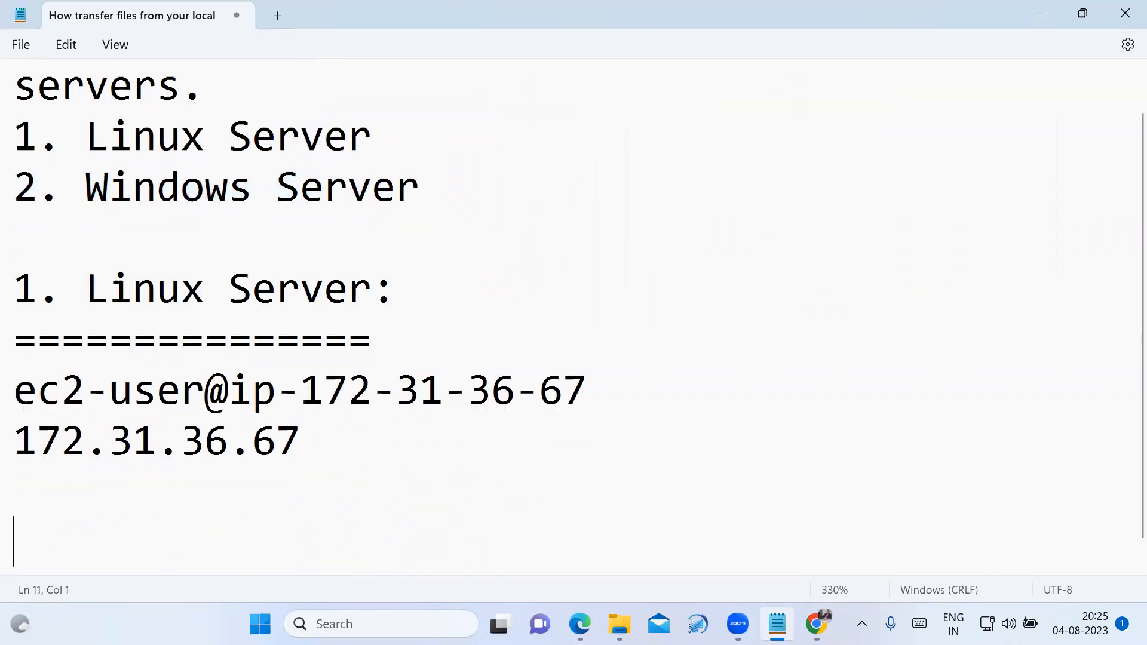
{"action": "key", "text": "ctrl+v"}
{"action": "type", "text": ":"}
{"action": "key", "text": "Return"}
{"action": "type", "text": "================="}
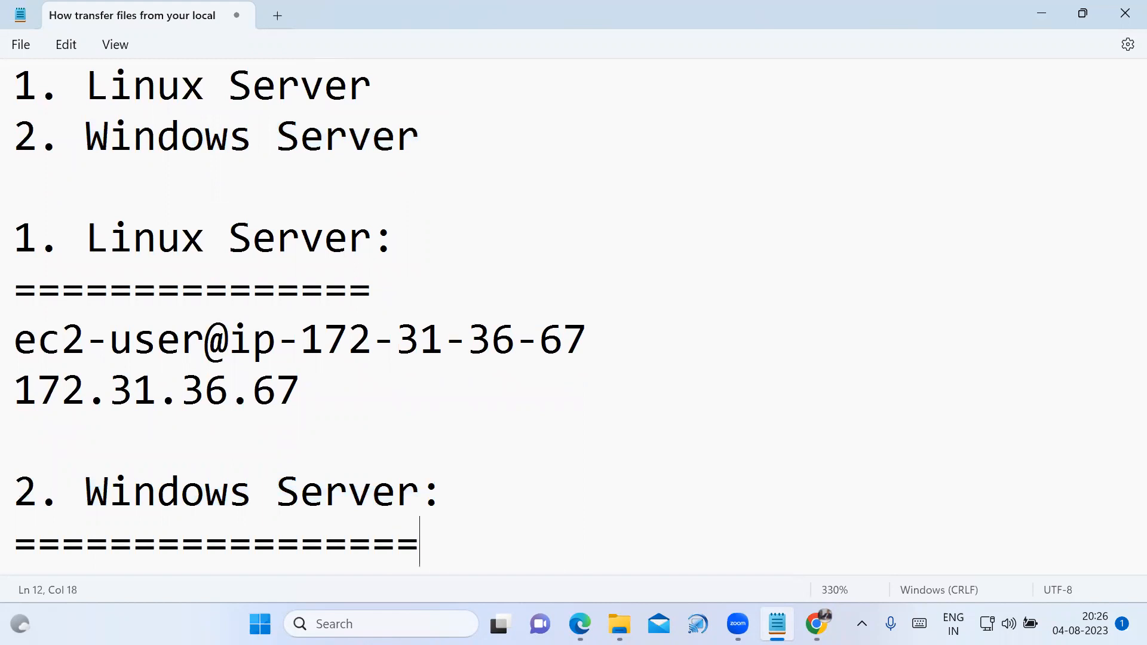
{"action": "key", "text": "Return"}
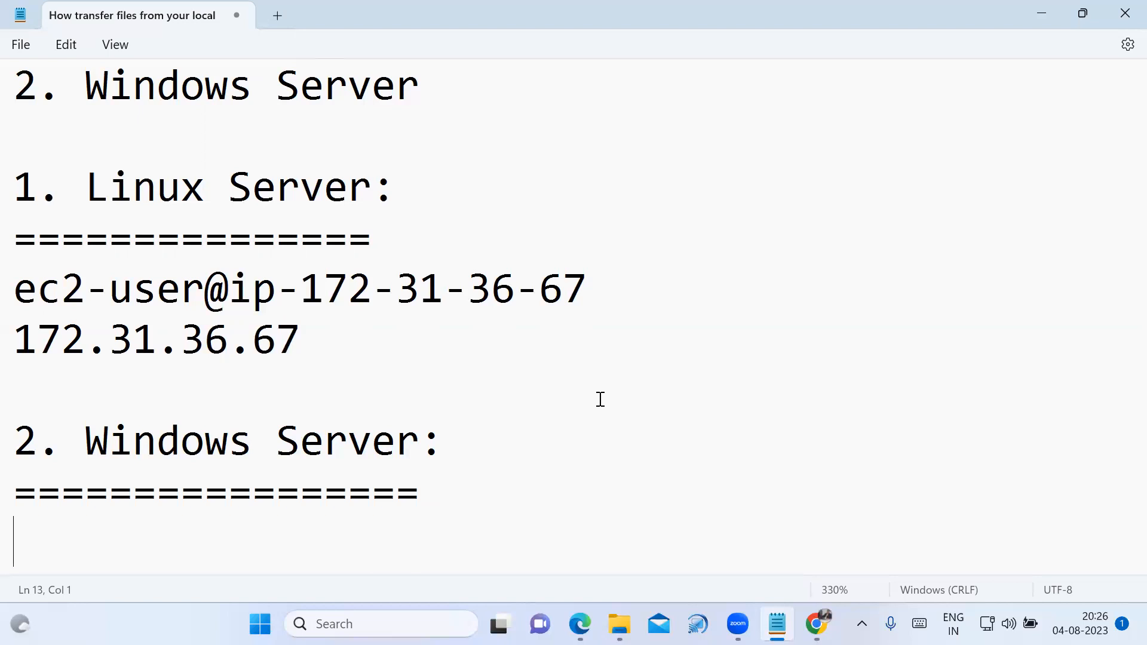
Start launching a new EC2 instance from the AWS console and name it Windows-Server-CSE.
{"action": "left_click", "coordinate": [816, 624]}
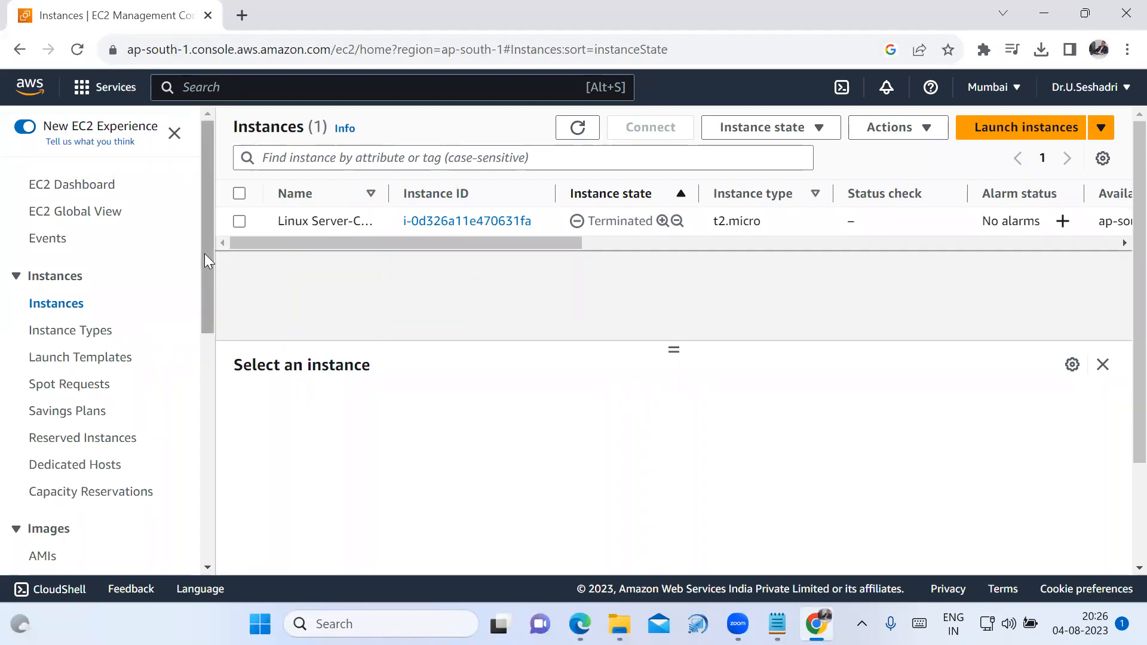
{"action": "left_click", "coordinate": [58, 309]}
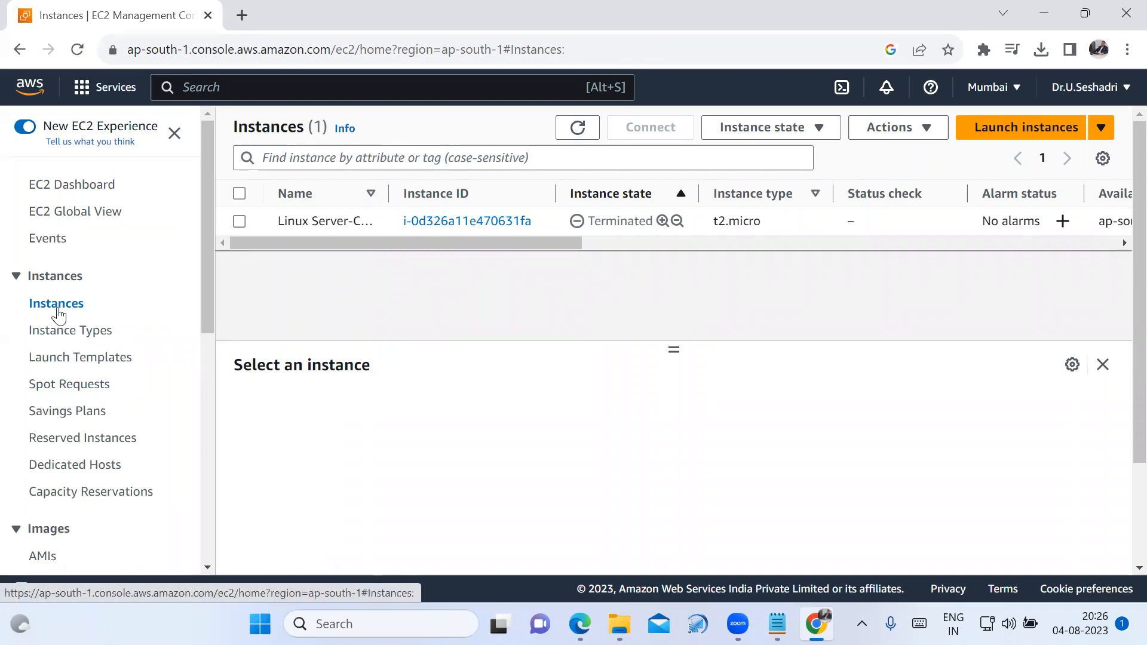
{"action": "left_click", "coordinate": [1007, 138]}
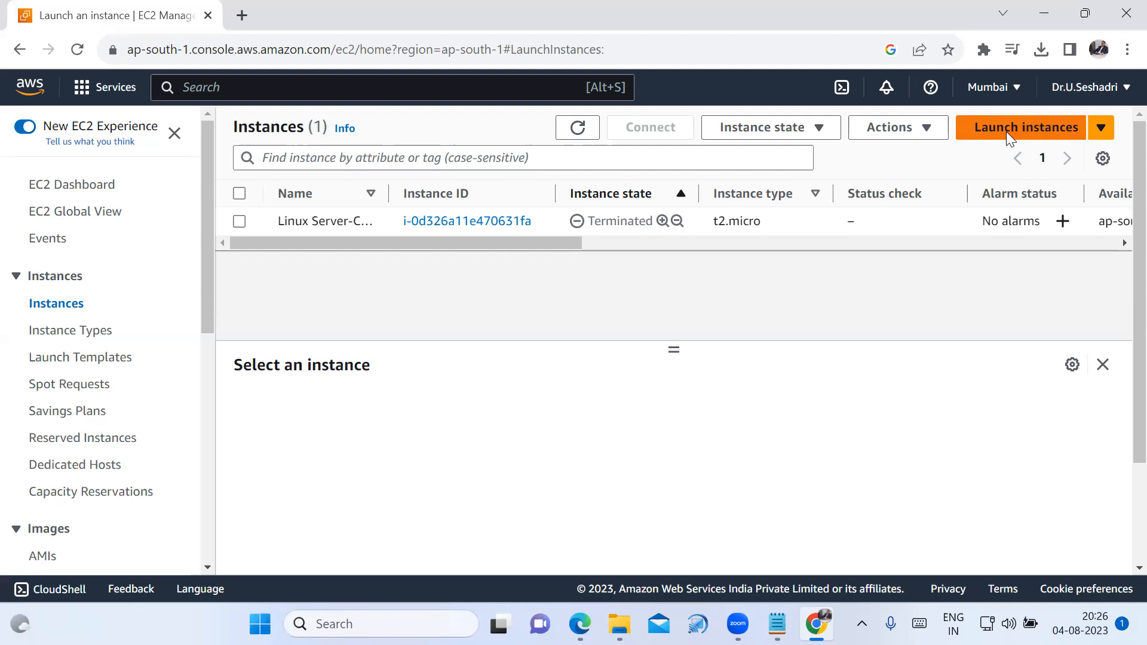
{"action": "left_click", "coordinate": [393, 371]}
{"action": "type", "text": "Windows-Server"}
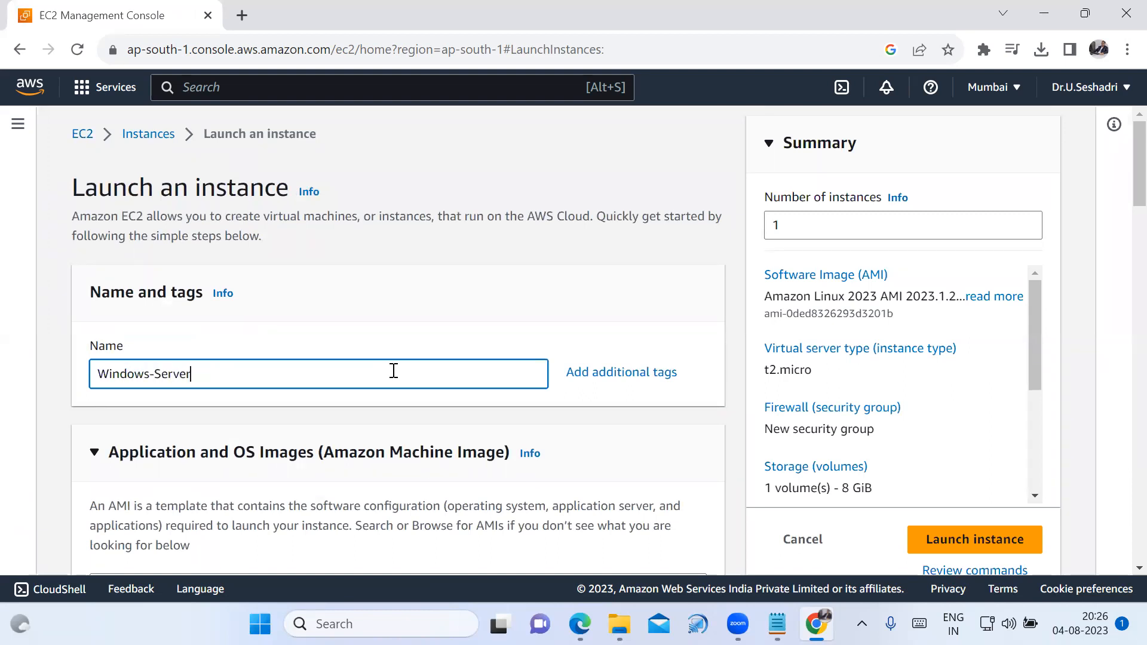
{"action": "type", "text": "-CSE"}
Choose Windows as the quick-start operating system, review its image list and keep Microsoft Windows Server 2022 Base as the AMI.
{"action": "scroll", "coordinate": [427, 419], "scroll_direction": "down", "scroll_amount": 3}
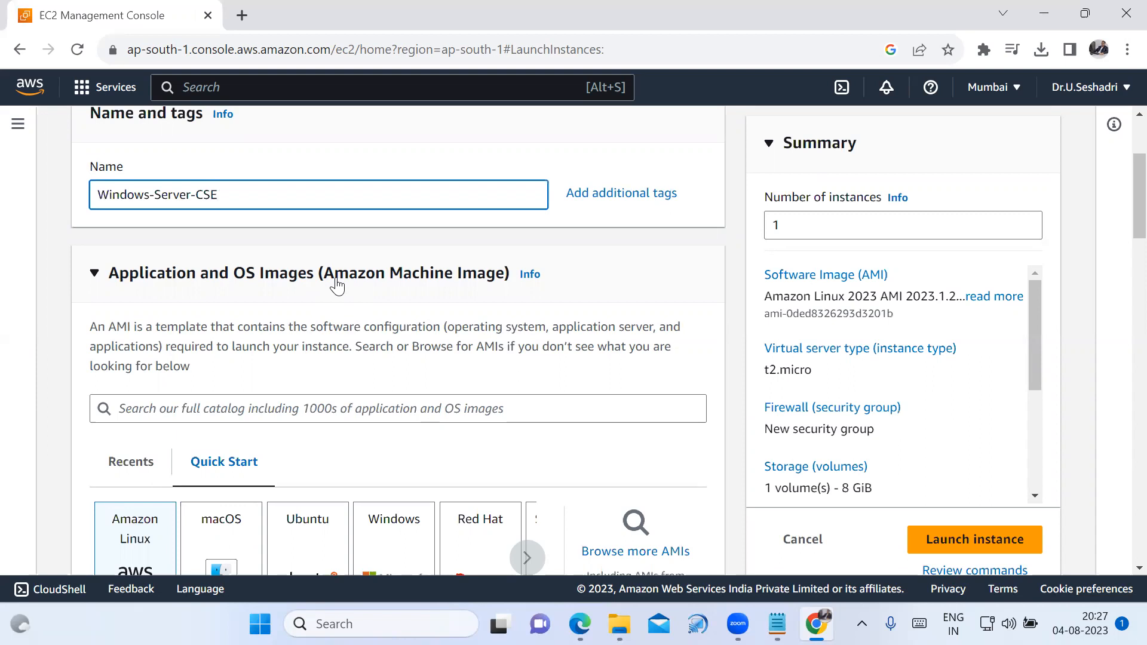
{"action": "scroll", "coordinate": [441, 338], "scroll_direction": "down", "scroll_amount": 1}
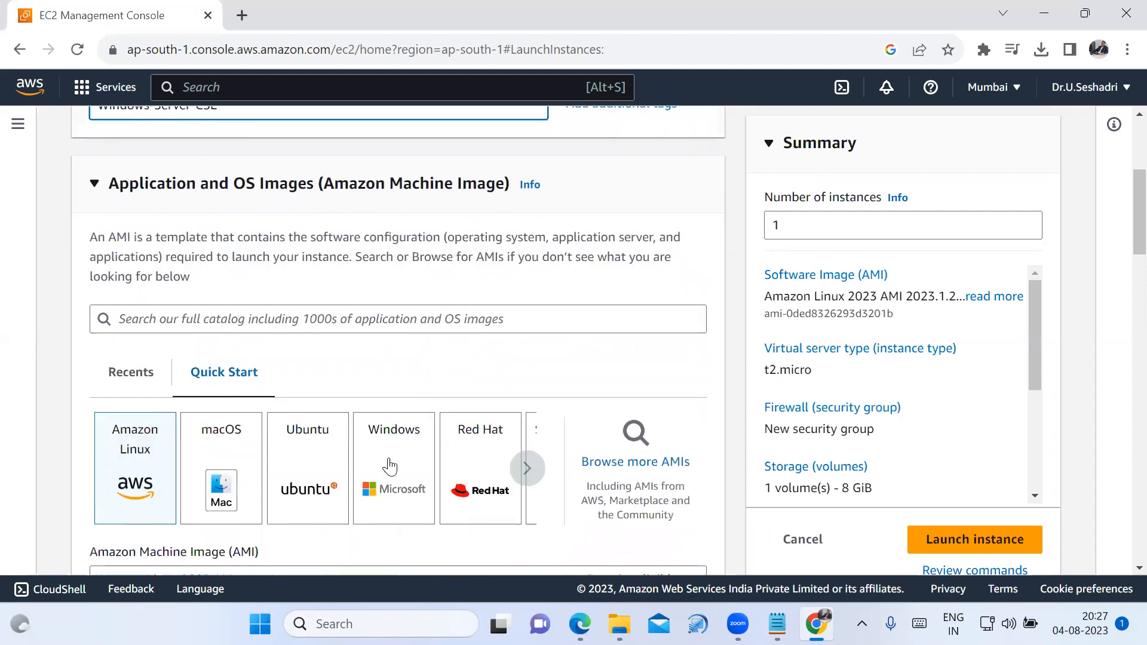
{"action": "left_click", "coordinate": [397, 502]}
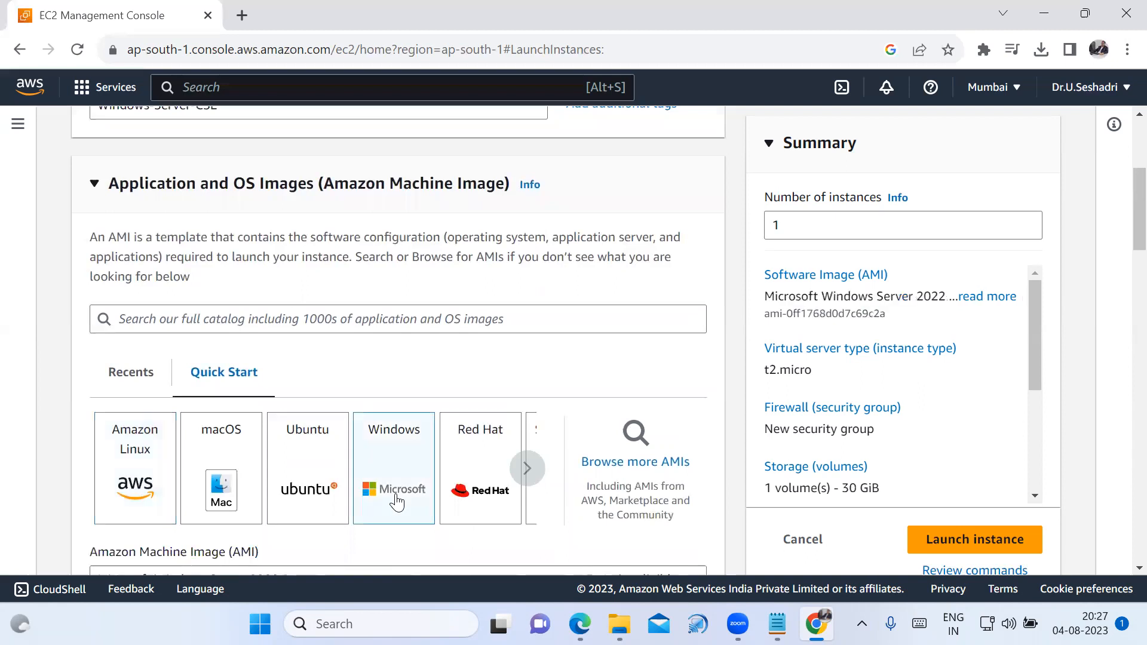
{"action": "scroll", "coordinate": [397, 502], "scroll_direction": "down", "scroll_amount": 3}
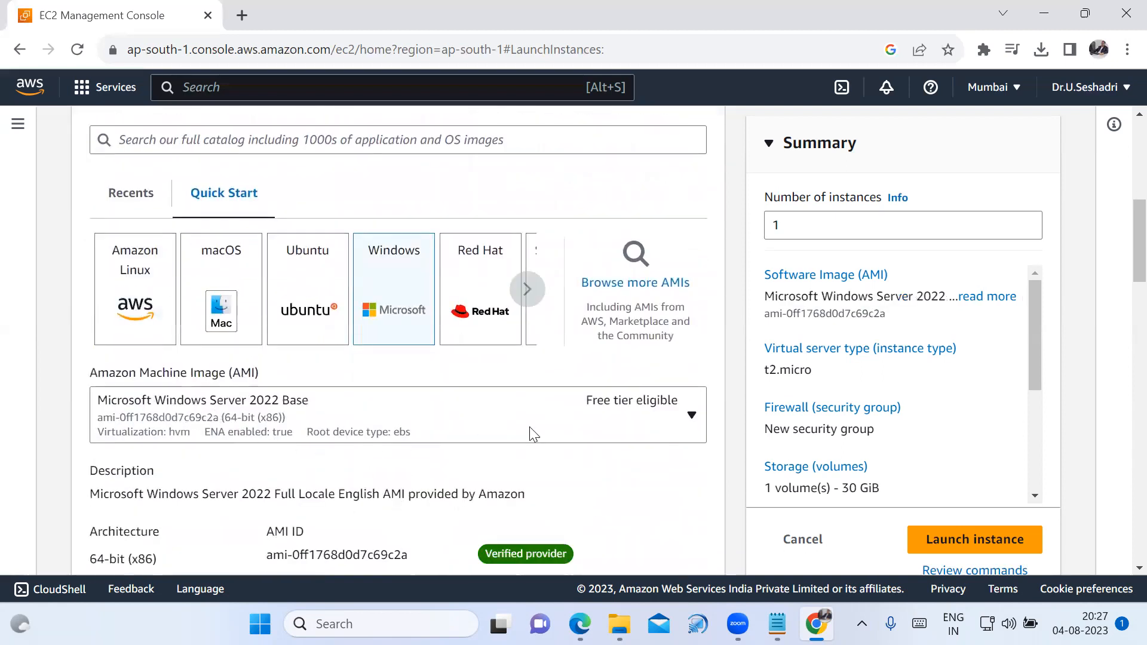
{"action": "left_click", "coordinate": [692, 424]}
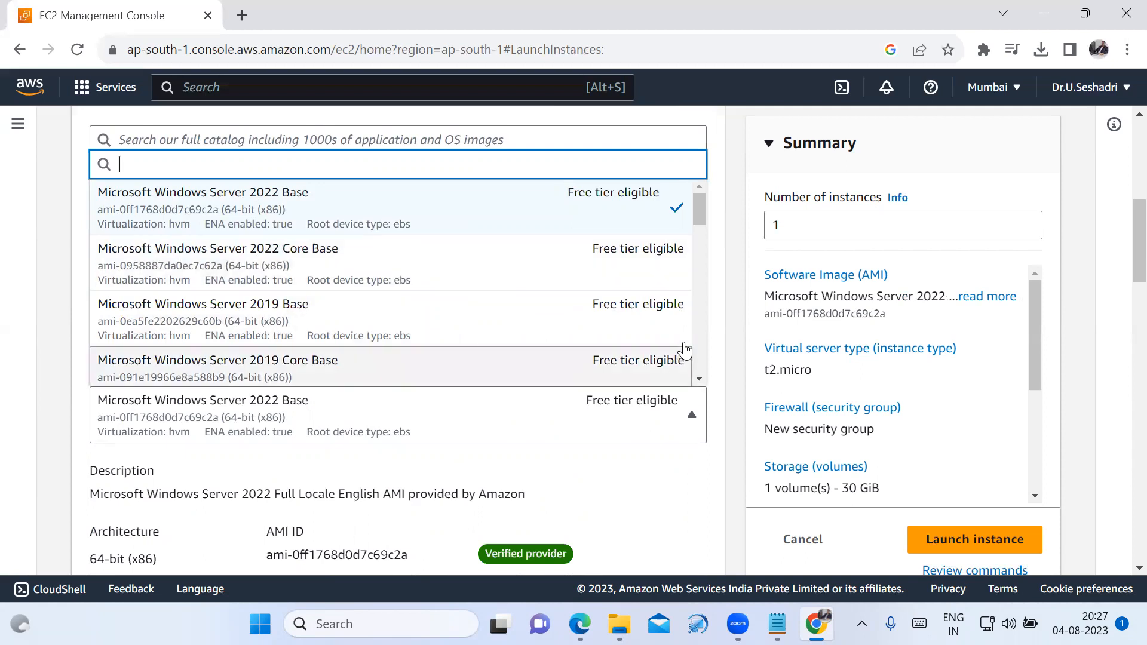
{"action": "scroll", "coordinate": [685, 347], "scroll_direction": "down", "scroll_amount": 3}
{"action": "scroll", "coordinate": [688, 349], "scroll_direction": "down", "scroll_amount": 2}
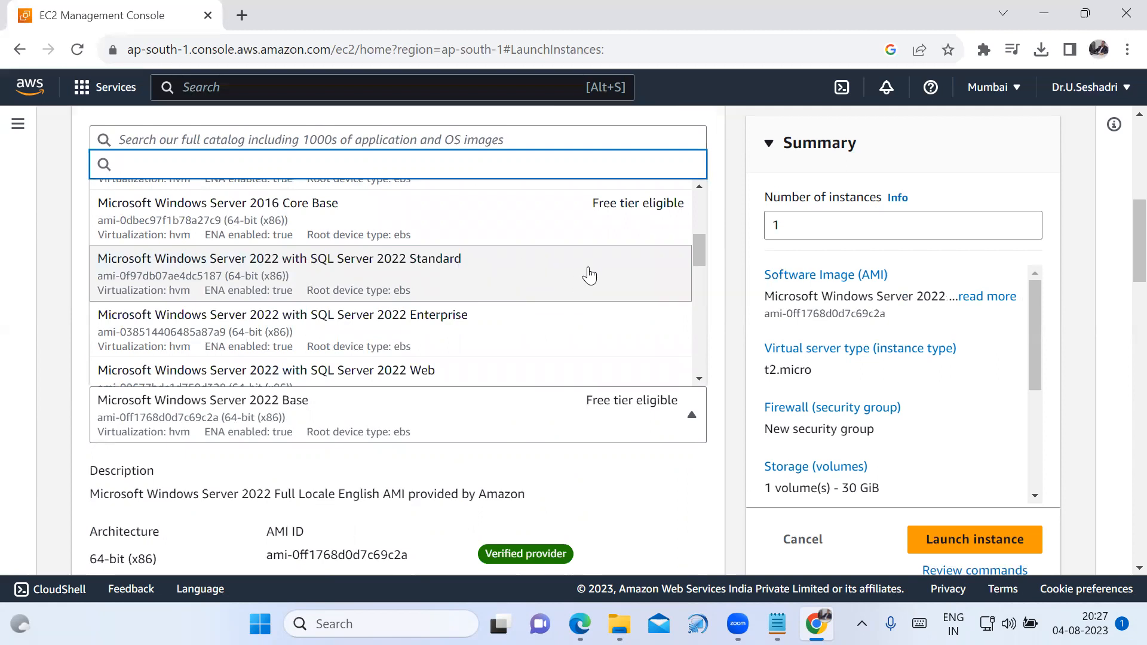
{"action": "scroll", "coordinate": [597, 269], "scroll_direction": "up", "scroll_amount": 6}
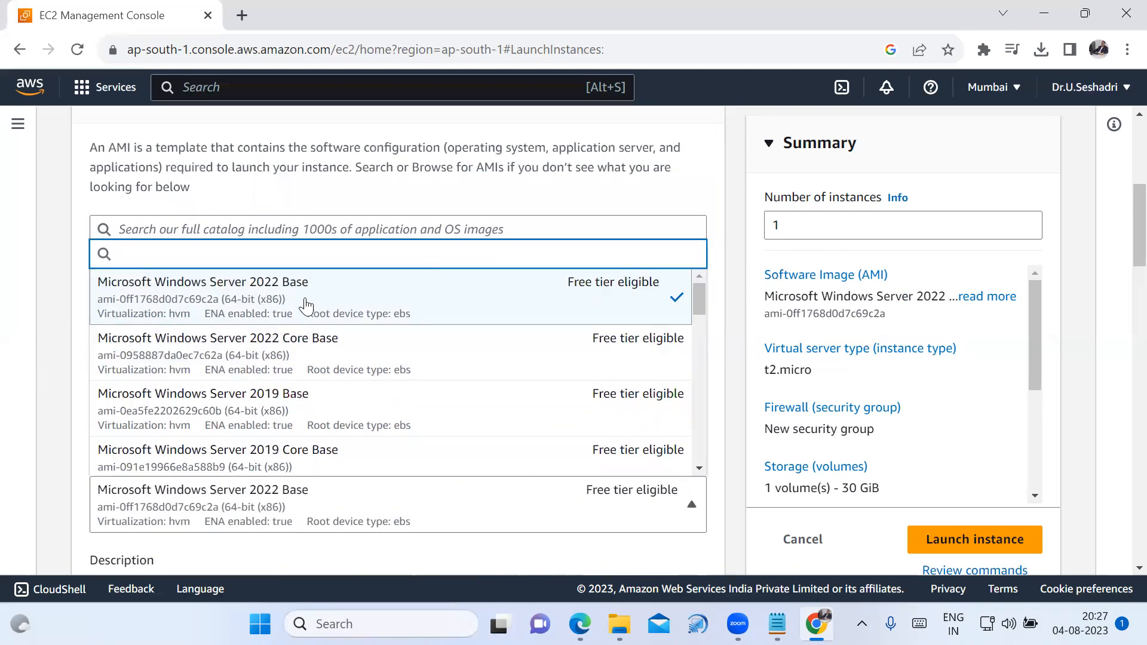
{"action": "left_click", "coordinate": [66, 287]}
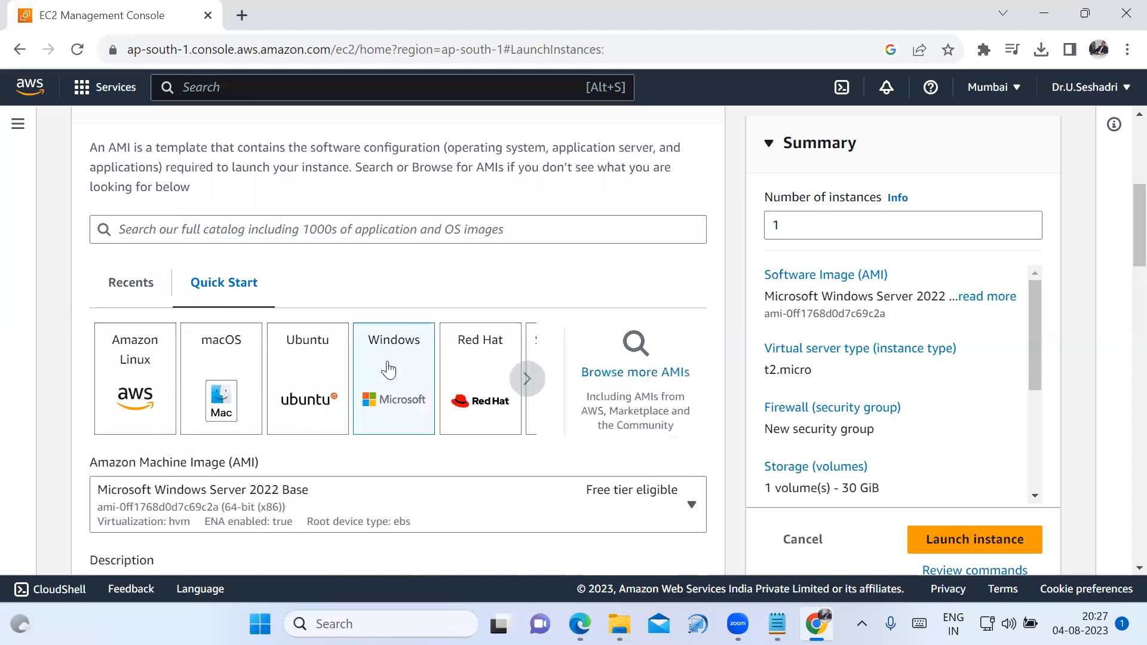
{"action": "scroll", "coordinate": [386, 365], "scroll_direction": "down", "scroll_amount": 3}
{"action": "scroll", "coordinate": [406, 428], "scroll_direction": "down", "scroll_amount": 2}
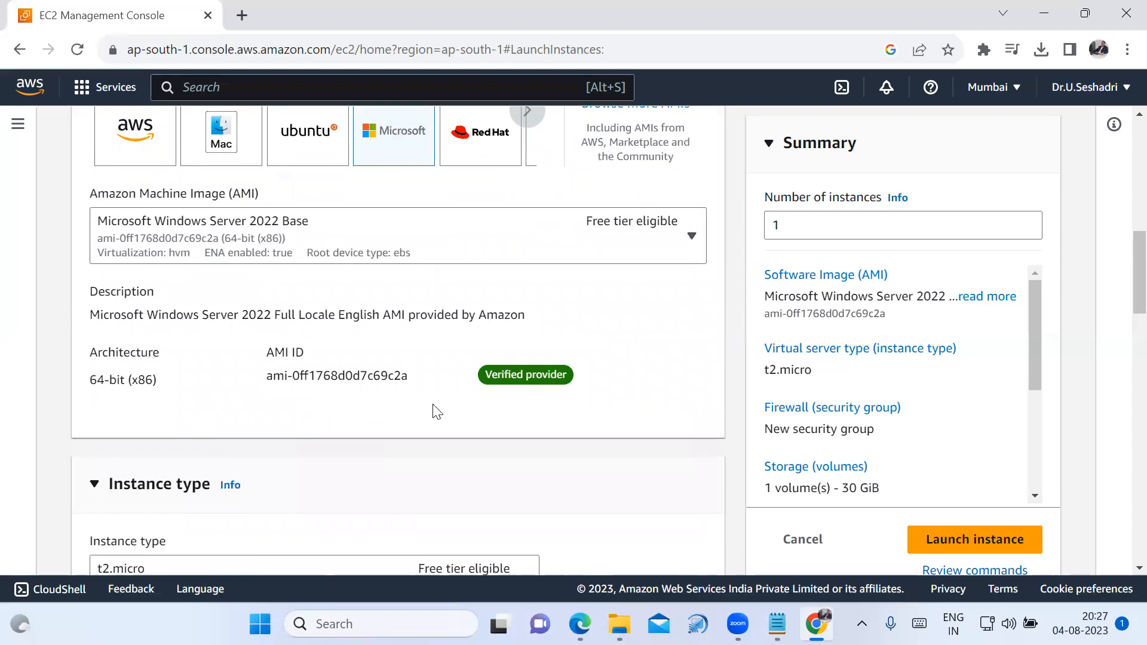
Open the instance type comparison and look through the available types with their vCPUs, architecture, memory and storage.
{"action": "scroll", "coordinate": [441, 435], "scroll_direction": "down", "scroll_amount": 2}
{"action": "scroll", "coordinate": [441, 438], "scroll_direction": "down", "scroll_amount": 3}
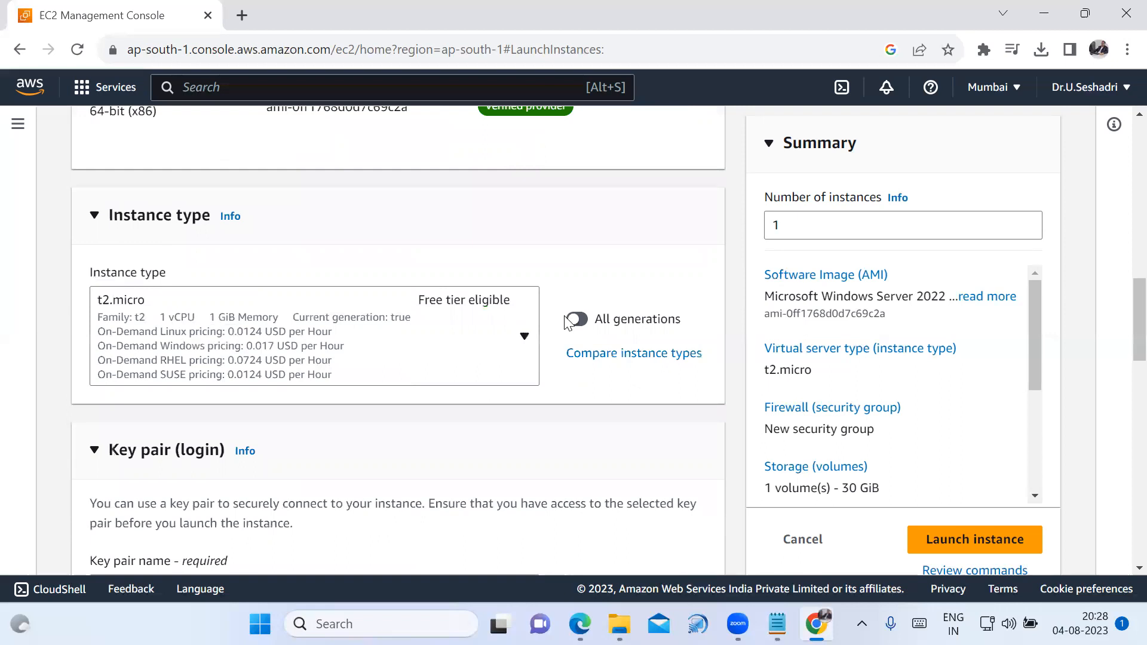
{"action": "left_click", "coordinate": [626, 355]}
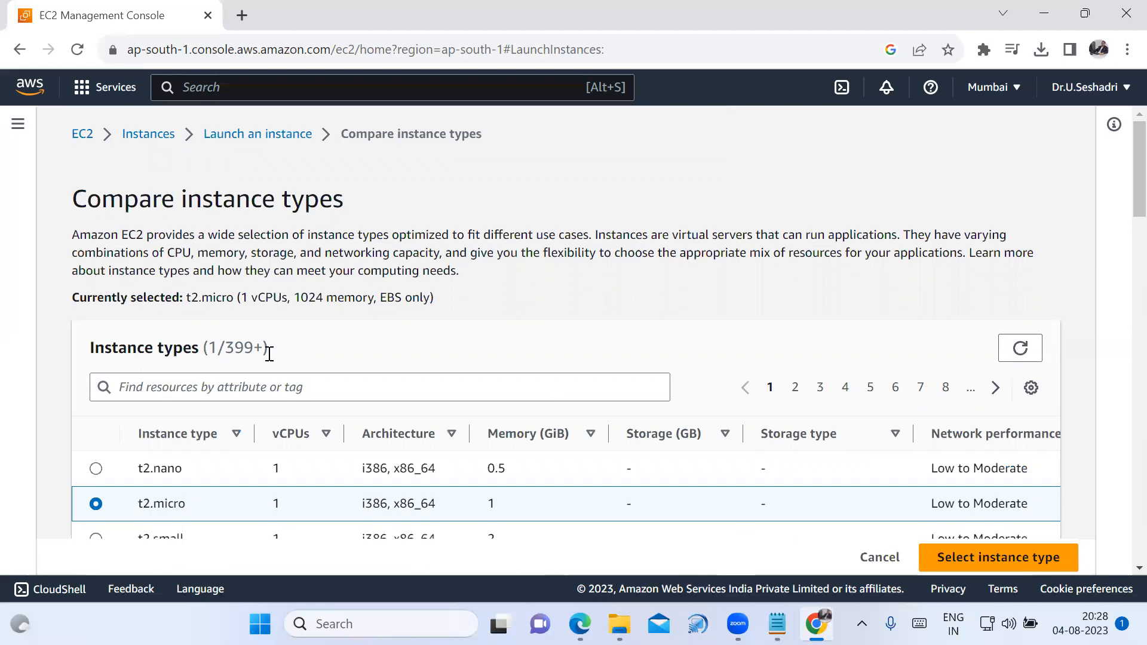
{"action": "scroll", "coordinate": [257, 403], "scroll_direction": "down", "scroll_amount": 1}
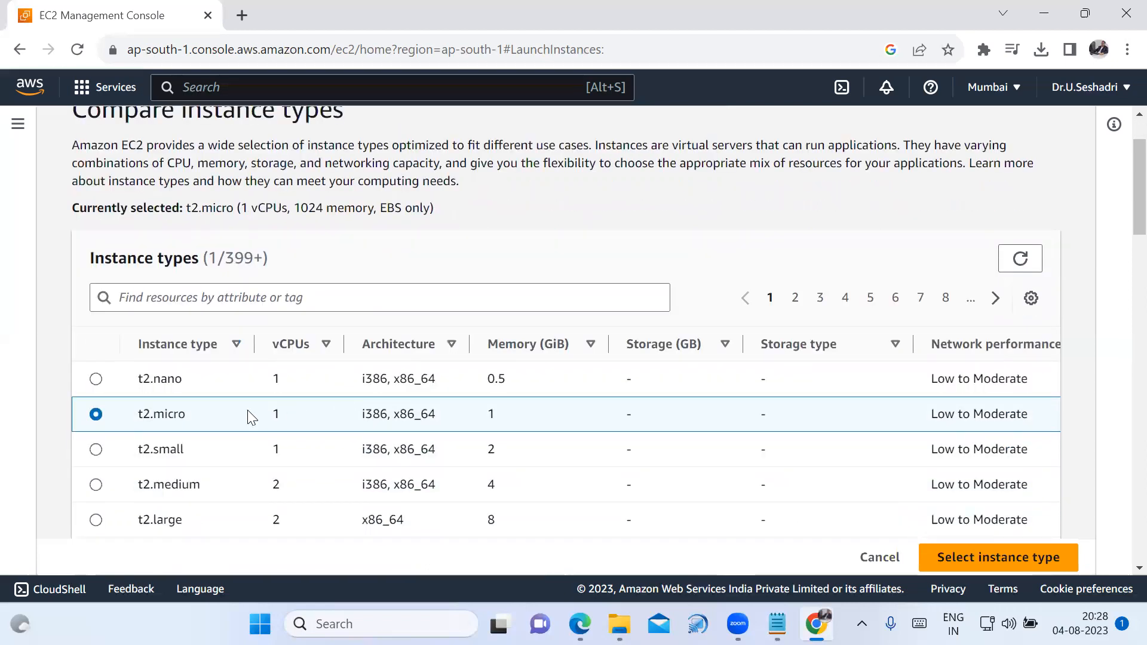
{"action": "scroll", "coordinate": [239, 418], "scroll_direction": "down", "scroll_amount": 3}
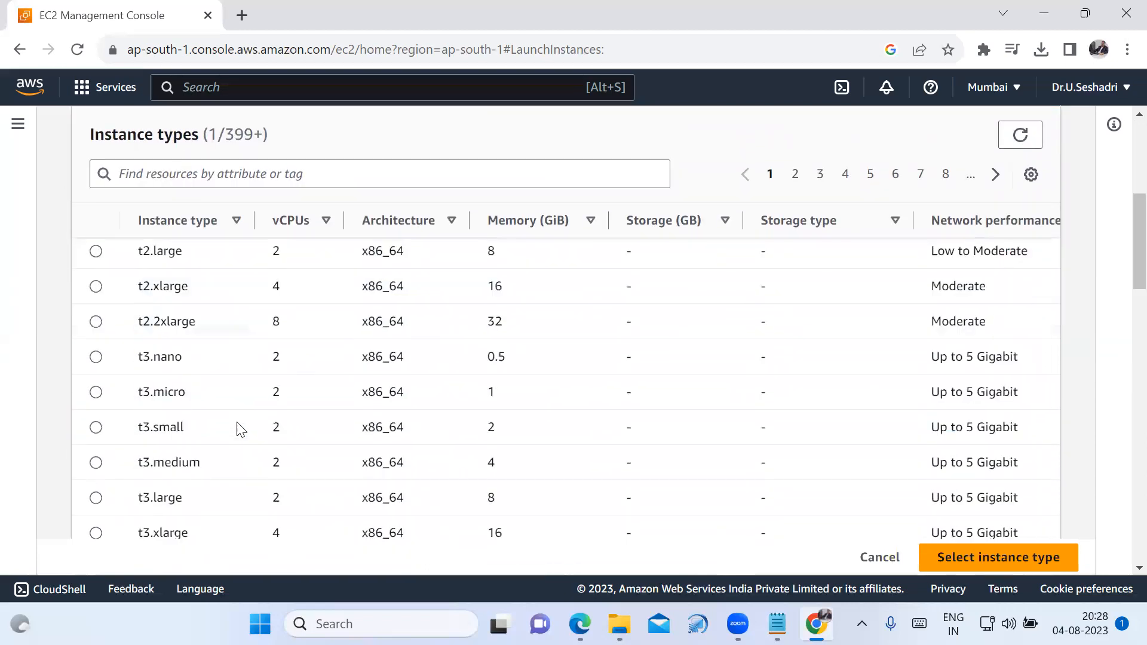
{"action": "scroll", "coordinate": [237, 435], "scroll_direction": "down", "scroll_amount": 8}
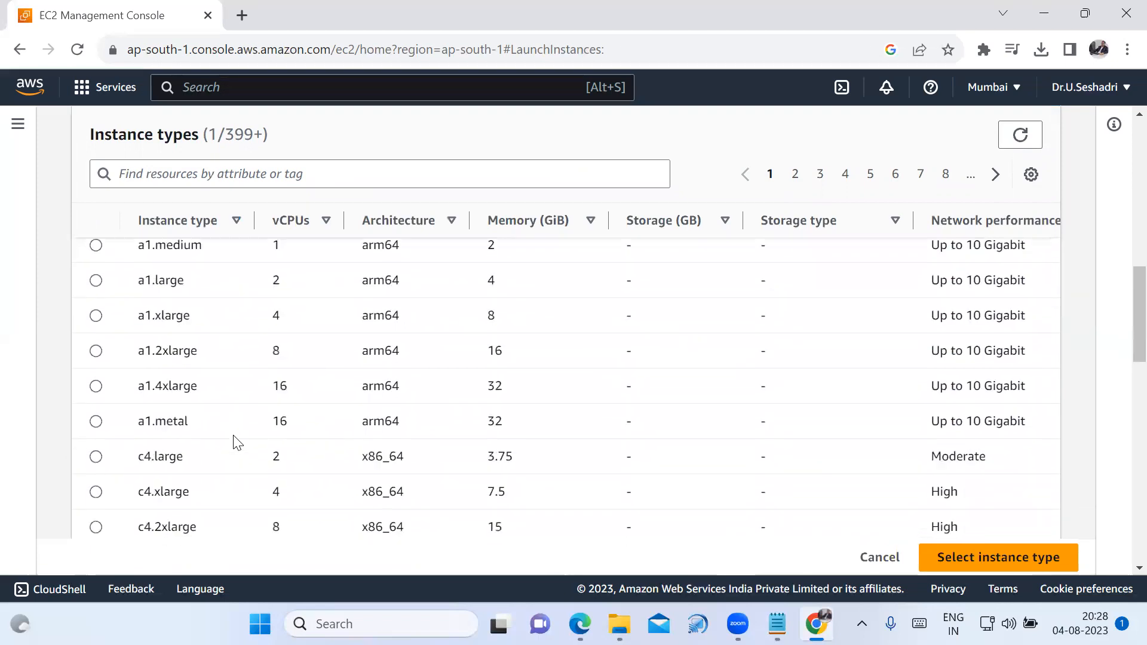
{"action": "scroll", "coordinate": [238, 442], "scroll_direction": "down", "scroll_amount": 3}
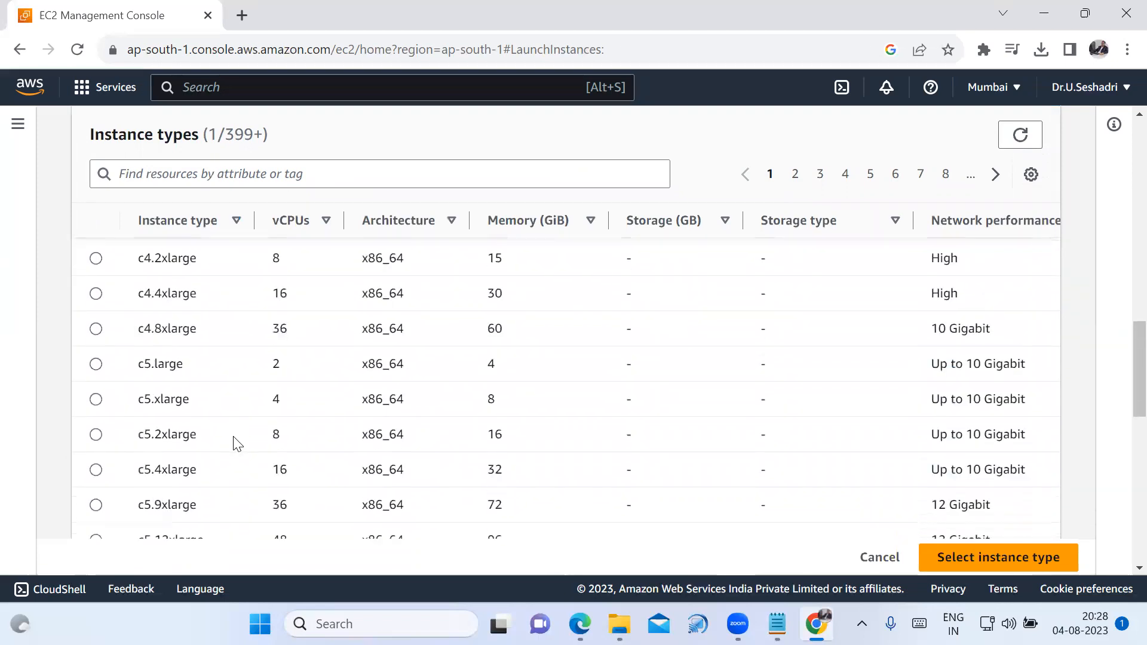
{"action": "scroll", "coordinate": [237, 443], "scroll_direction": "down", "scroll_amount": 7}
{"action": "scroll", "coordinate": [233, 458], "scroll_direction": "down", "scroll_amount": 4}
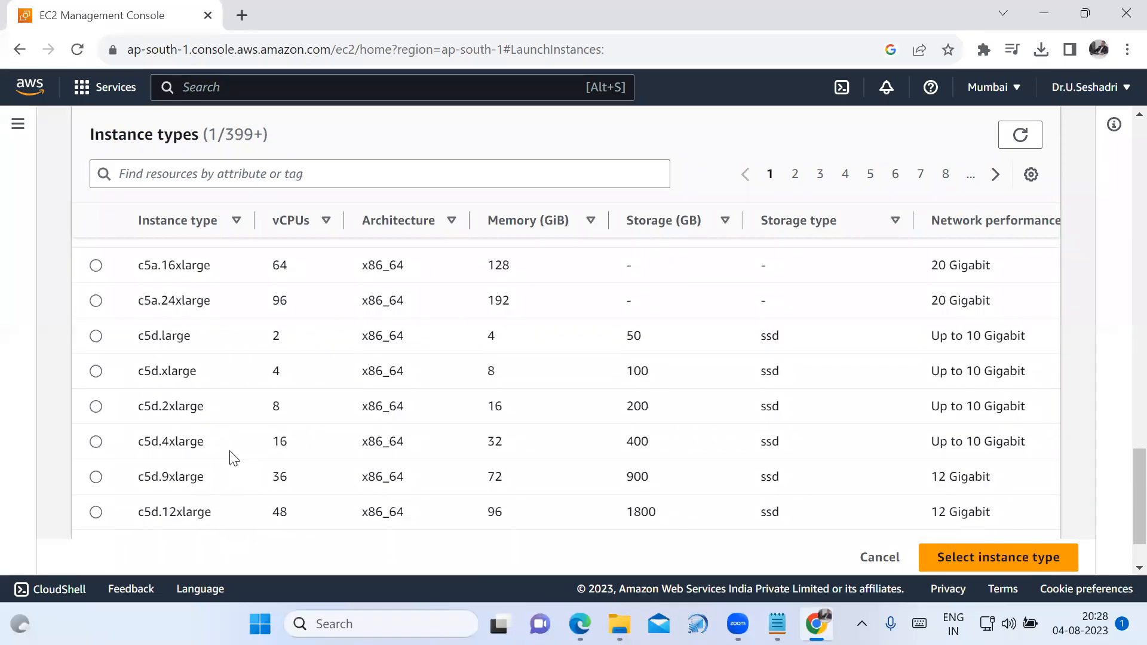
{"action": "scroll", "coordinate": [231, 458], "scroll_direction": "down", "scroll_amount": 1}
{"action": "scroll", "coordinate": [493, 412], "scroll_direction": "up", "scroll_amount": 6}
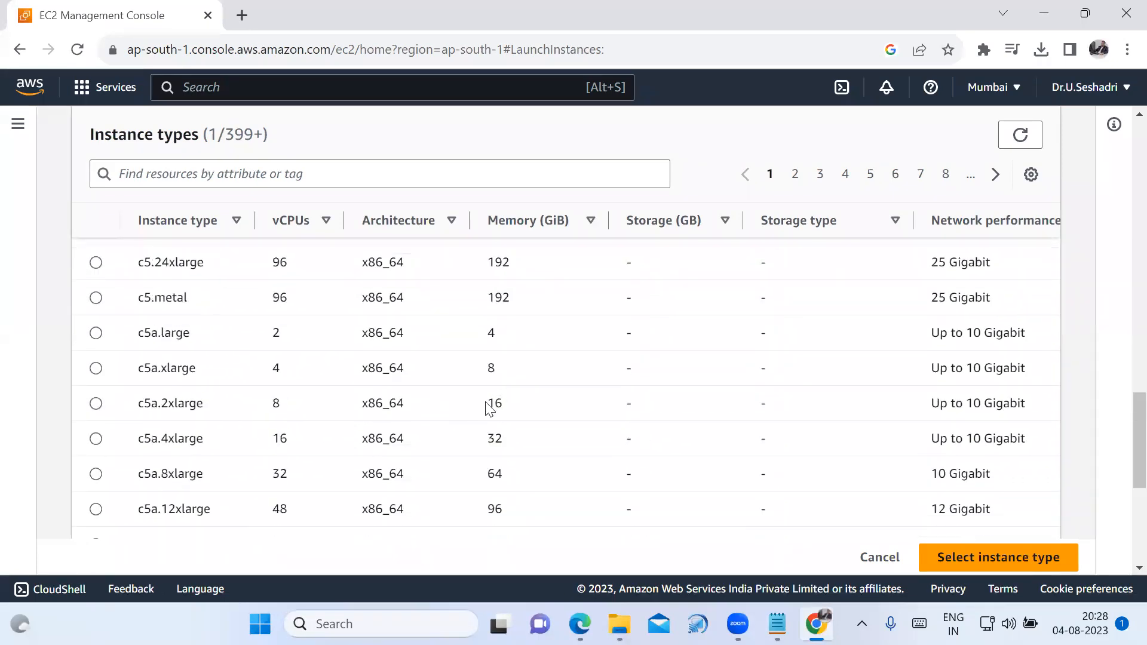
{"action": "scroll", "coordinate": [491, 400], "scroll_direction": "up", "scroll_amount": 8}
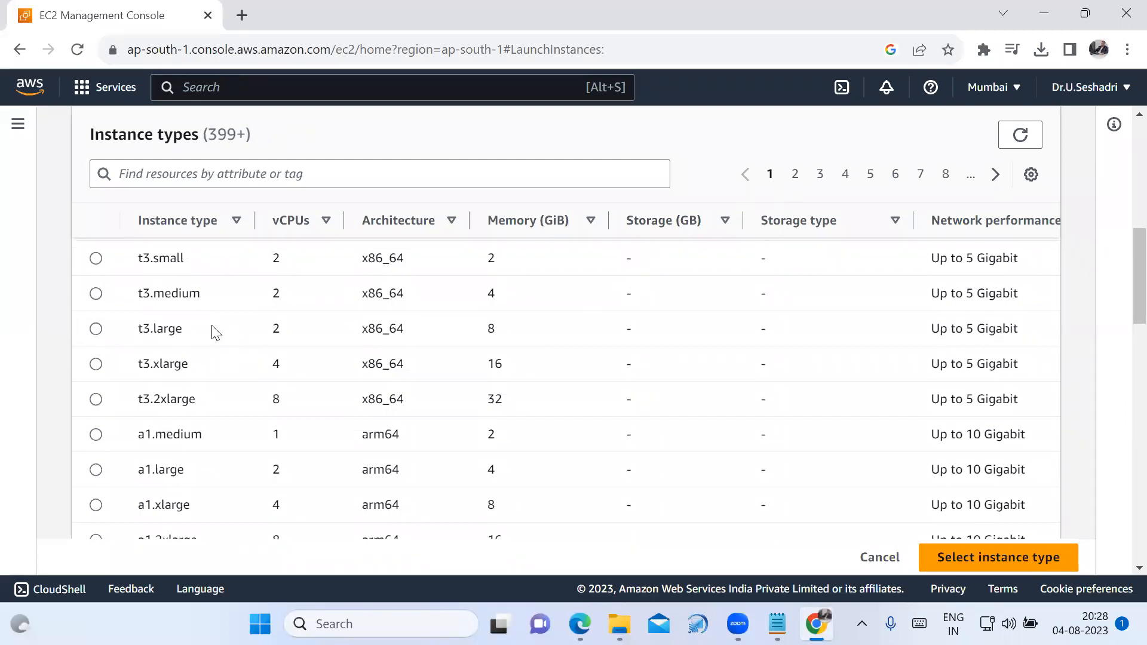
{"action": "left_click", "coordinate": [794, 176]}
{"action": "left_click", "coordinate": [795, 177]}
{"action": "scroll", "coordinate": [436, 328], "scroll_direction": "down", "scroll_amount": 15}
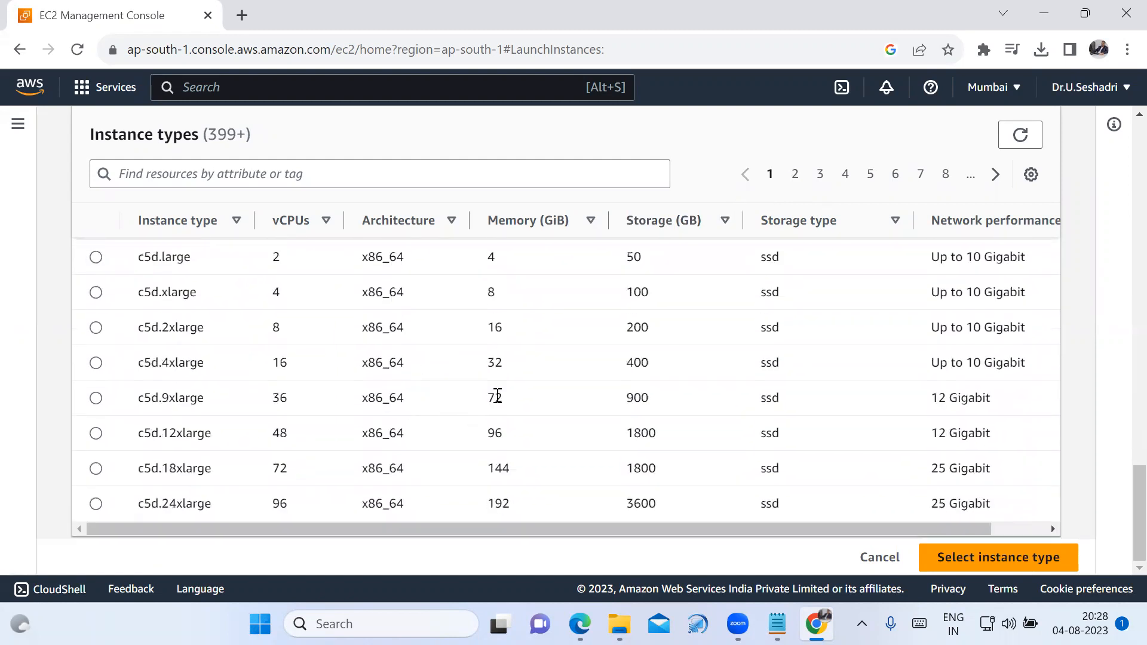
{"action": "scroll", "coordinate": [657, 445], "scroll_direction": "up", "scroll_amount": 15}
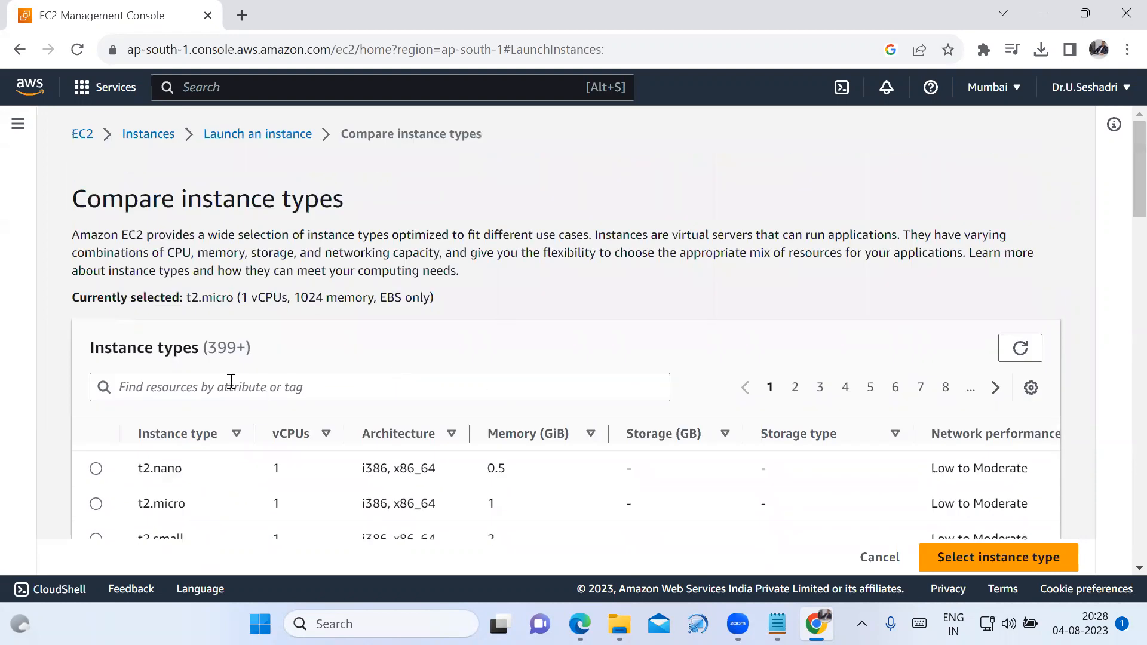
Choose t2.micro in the instance type comparison and confirm it as the instance type.
{"action": "scroll", "coordinate": [123, 478], "scroll_direction": "down", "scroll_amount": 1}
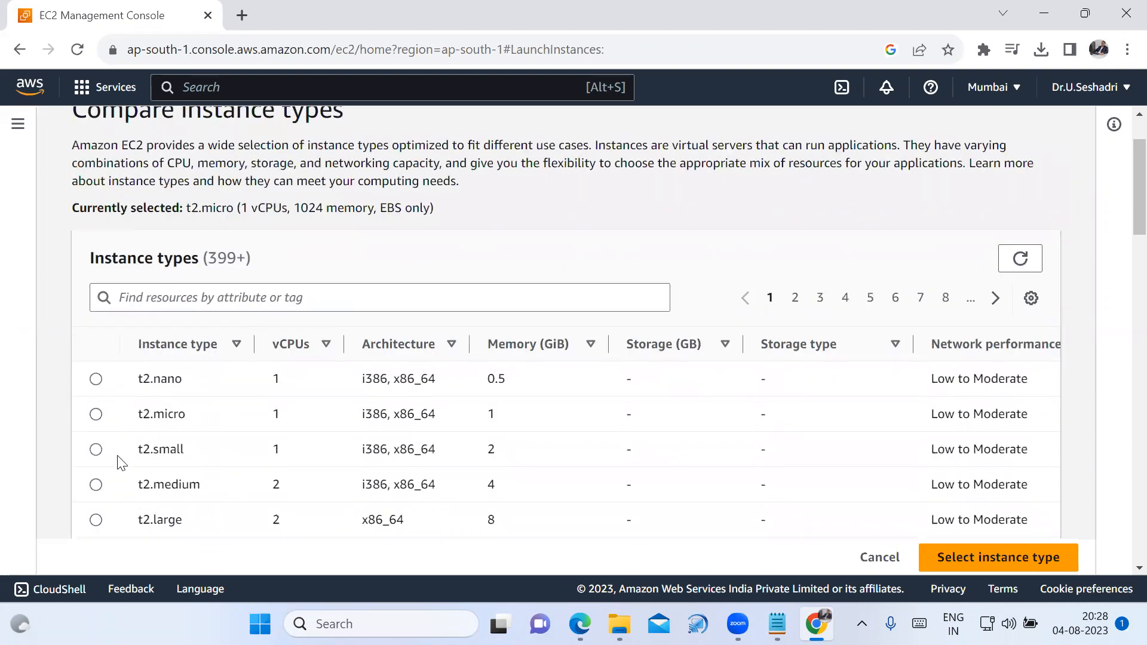
{"action": "left_click", "coordinate": [96, 415]}
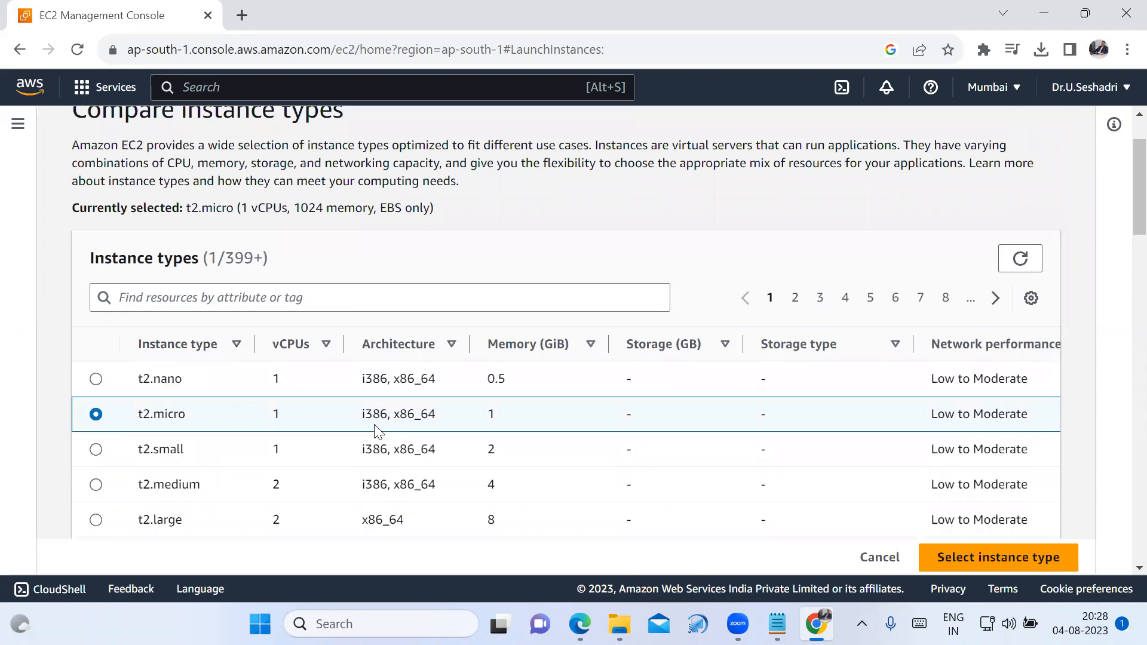
{"action": "left_click_drag", "start_coordinate": [268, 417], "coordinate": [282, 417]}
{"action": "left_click", "coordinate": [490, 415]}
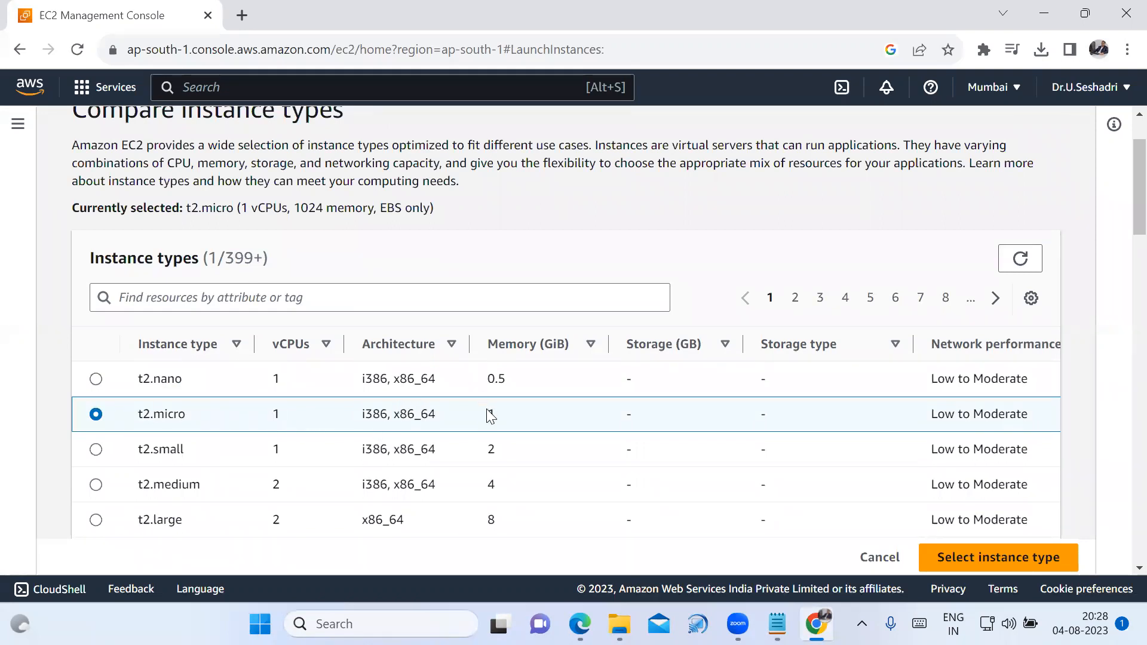
{"action": "left_click", "coordinate": [961, 563]}
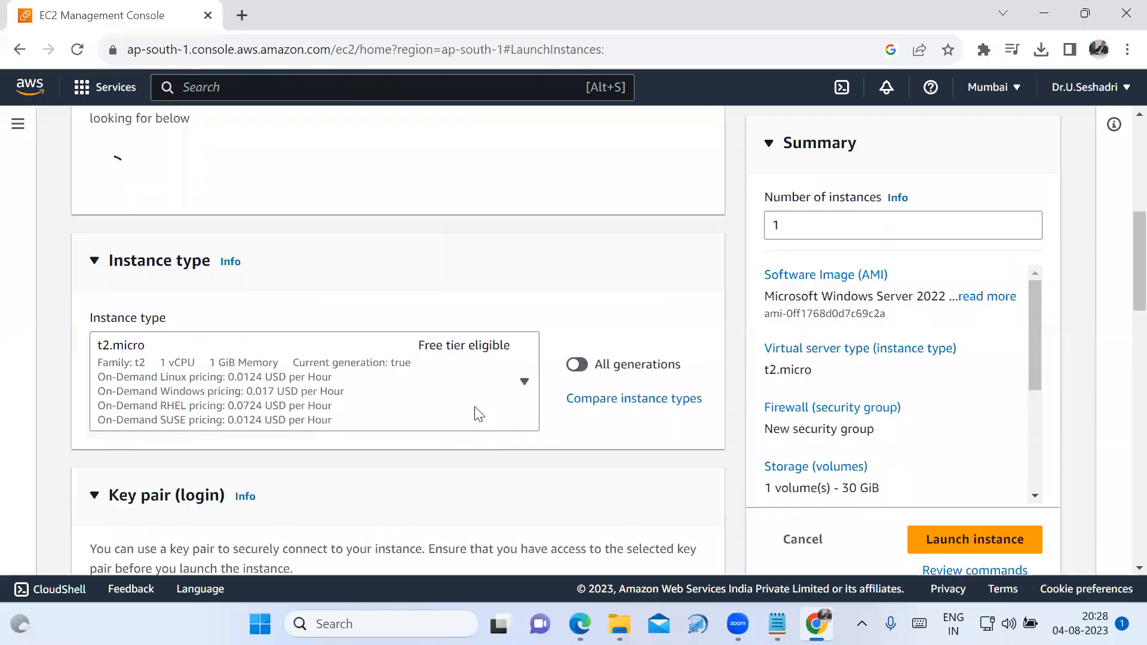
Select the existing Linux-Server-CSE-Key key pair for logging in to the Windows instance.
{"action": "scroll", "coordinate": [538, 458], "scroll_direction": "down", "scroll_amount": 8}
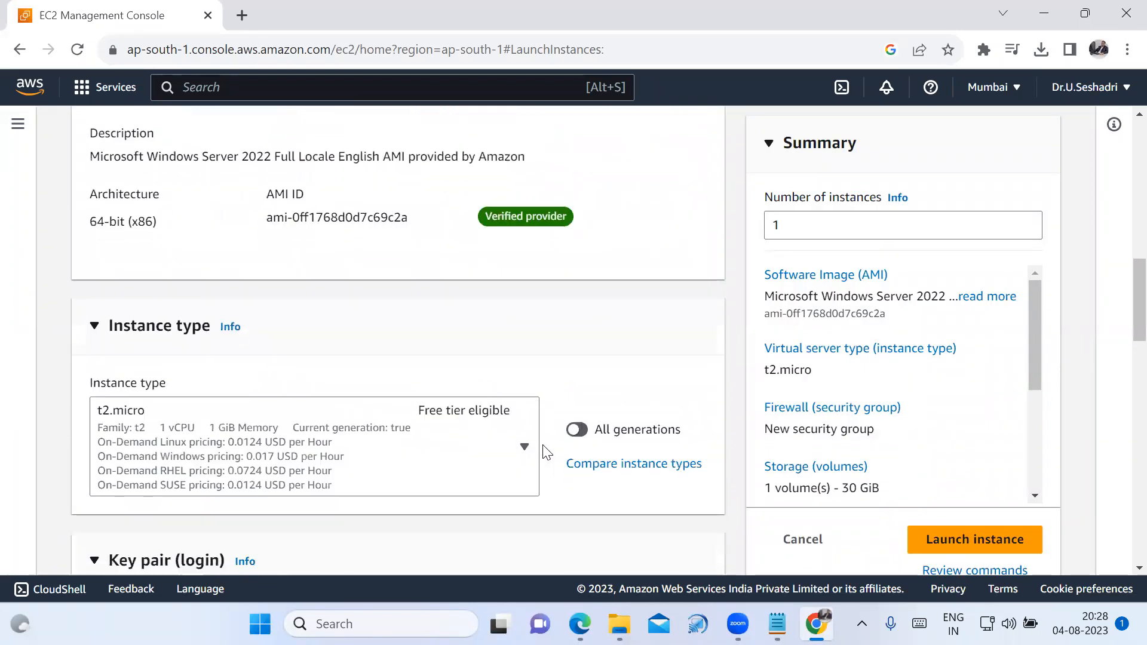
{"action": "scroll", "coordinate": [269, 432], "scroll_direction": "down", "scroll_amount": 1}
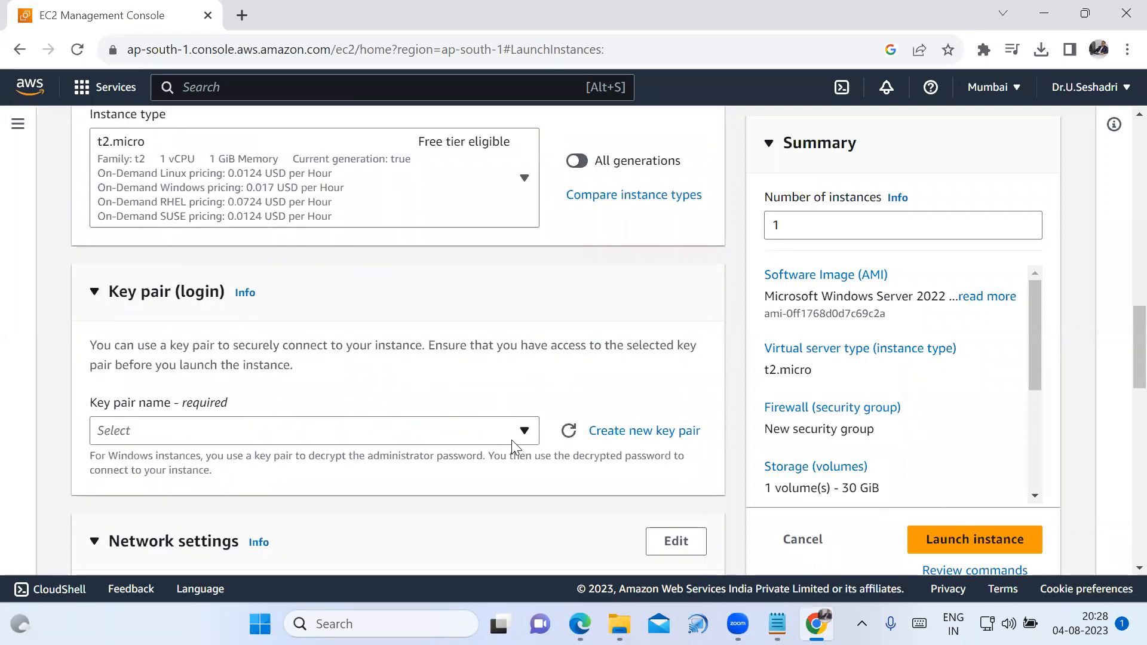
{"action": "left_click", "coordinate": [526, 430]}
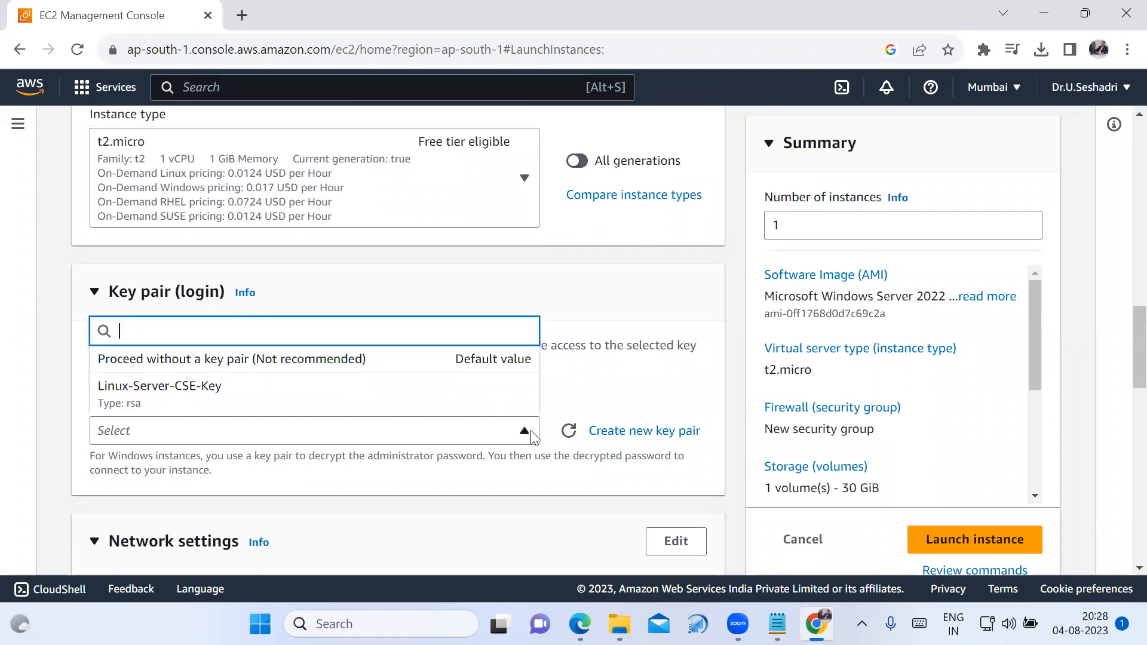
{"action": "left_click", "coordinate": [271, 400]}
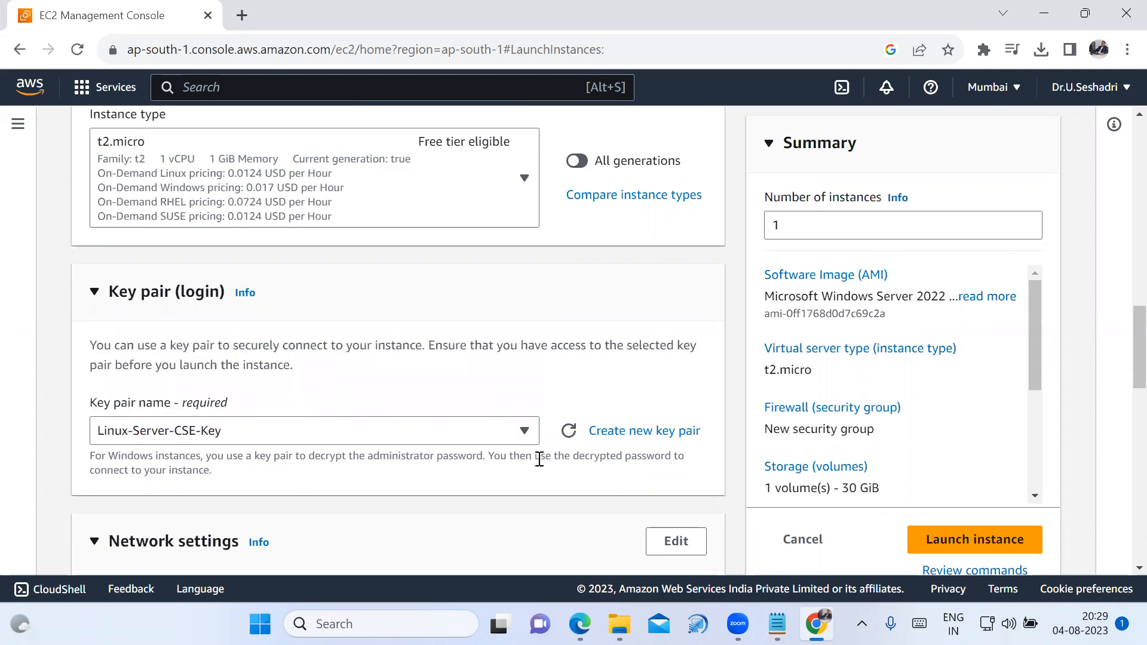
Open the network settings for editing and check the auto-assign public IP options, keeping Enable.
{"action": "scroll", "coordinate": [538, 459], "scroll_direction": "down", "scroll_amount": 3}
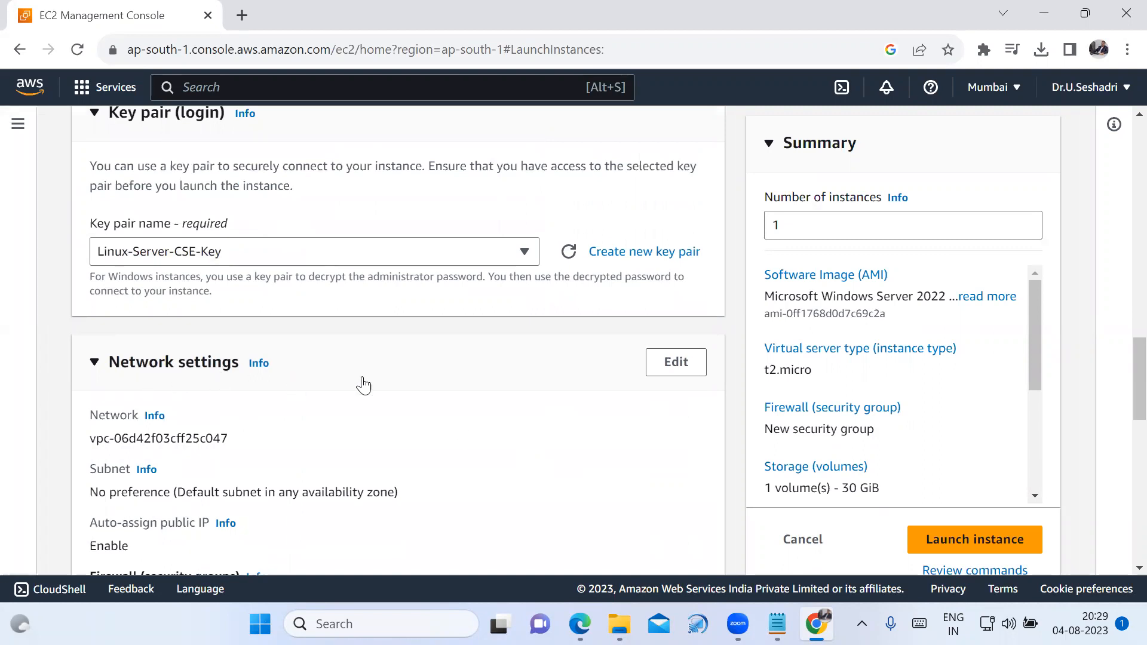
{"action": "left_click", "coordinate": [676, 365]}
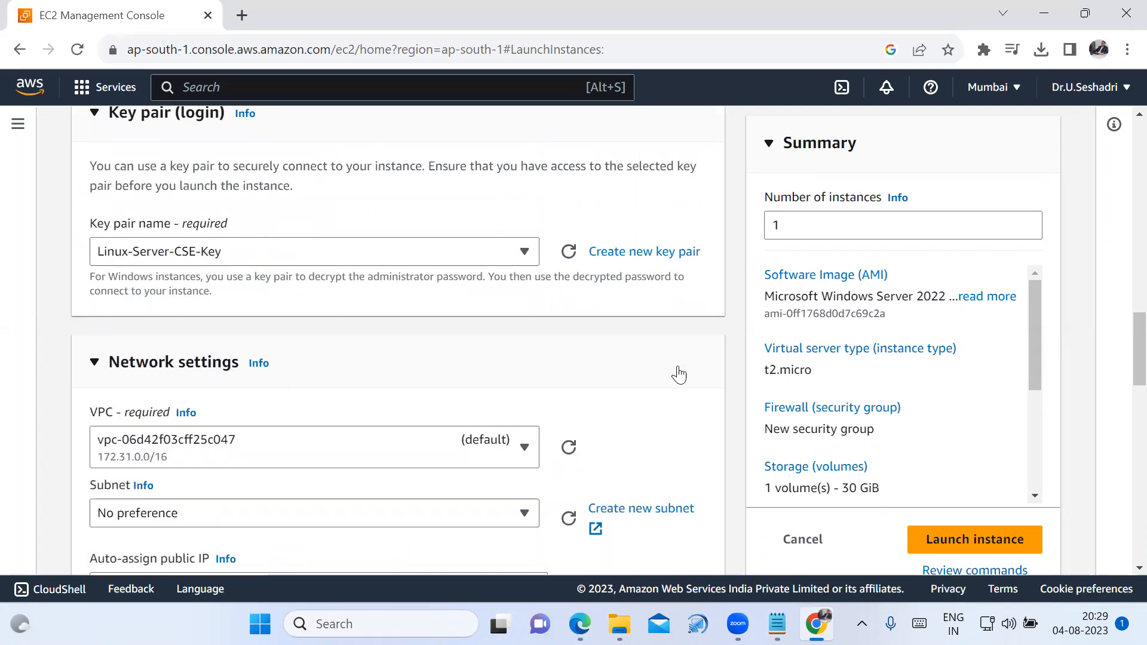
{"action": "scroll", "coordinate": [354, 377], "scroll_direction": "down", "scroll_amount": 3}
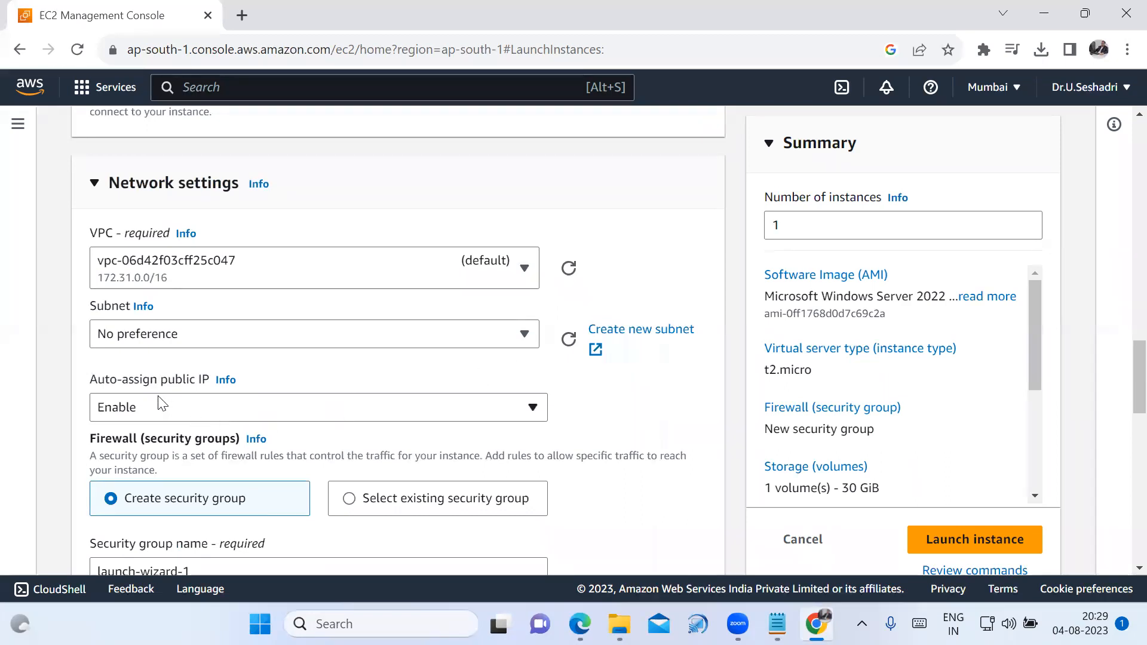
{"action": "left_click", "coordinate": [534, 411]}
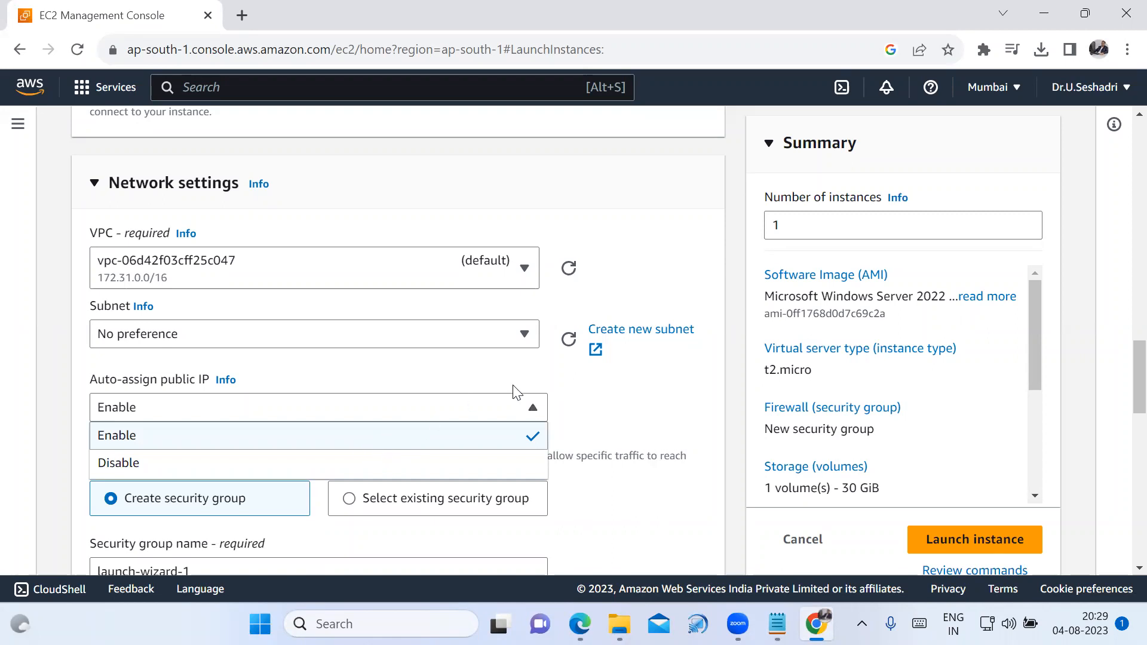
{"action": "left_click", "coordinate": [657, 385]}
{"action": "scroll", "coordinate": [543, 433], "scroll_direction": "down", "scroll_amount": 3}
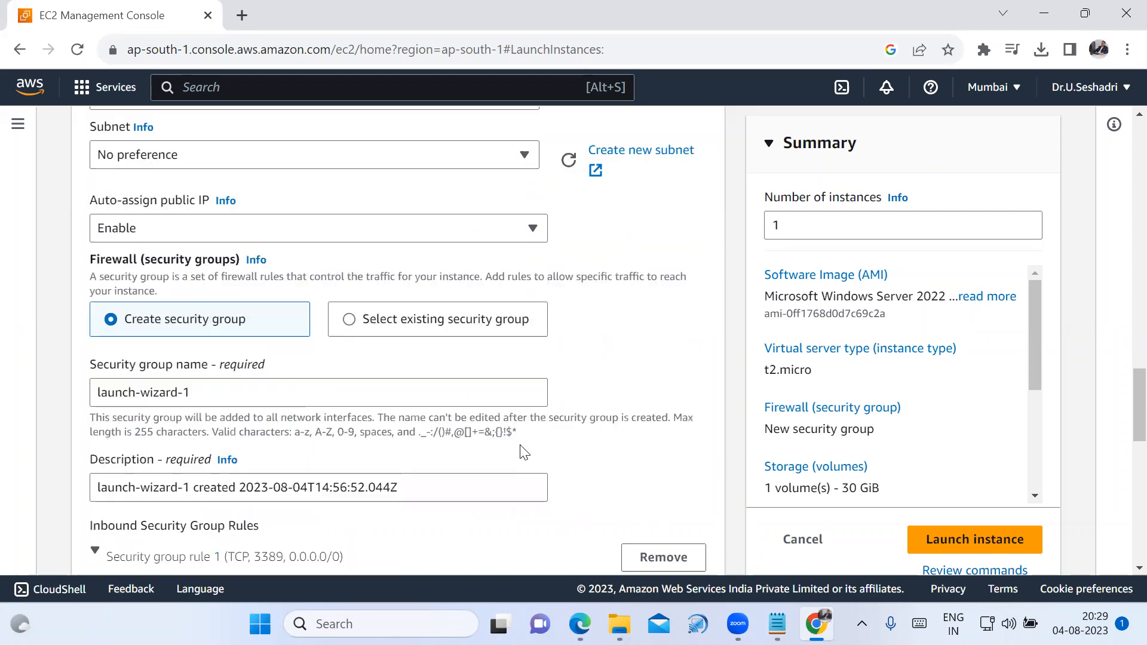
Name the new security group Windows-Server-CSE-SG and copy that name into its description.
{"action": "left_click_drag", "start_coordinate": [320, 394], "coordinate": [72, 399]}
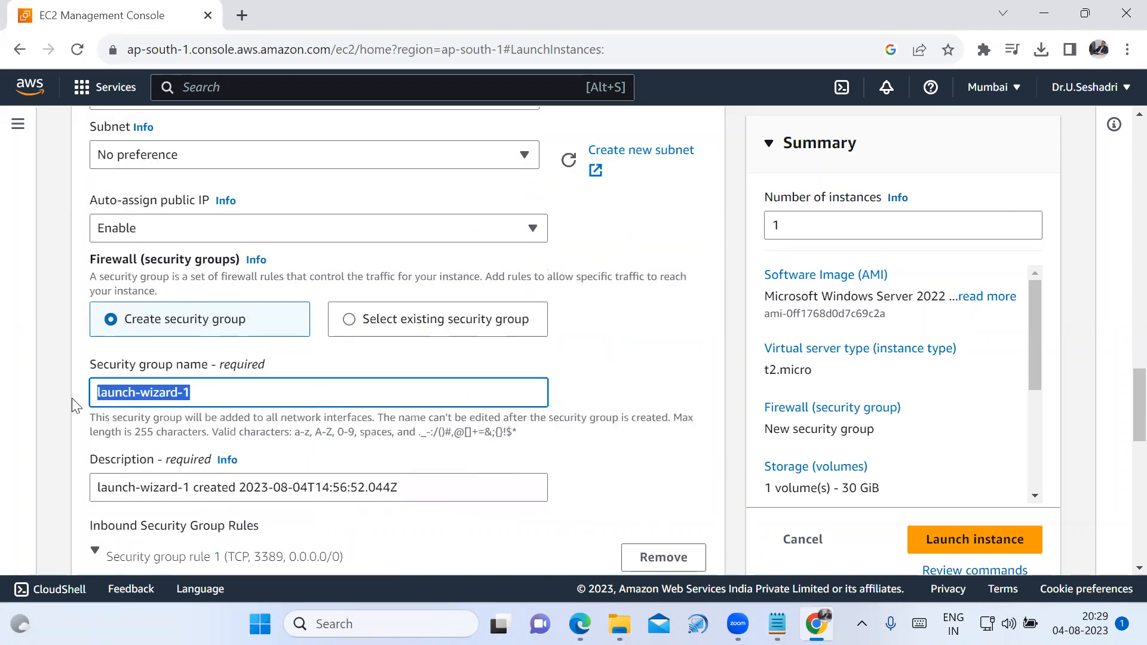
{"action": "type", "text": "Wind"}
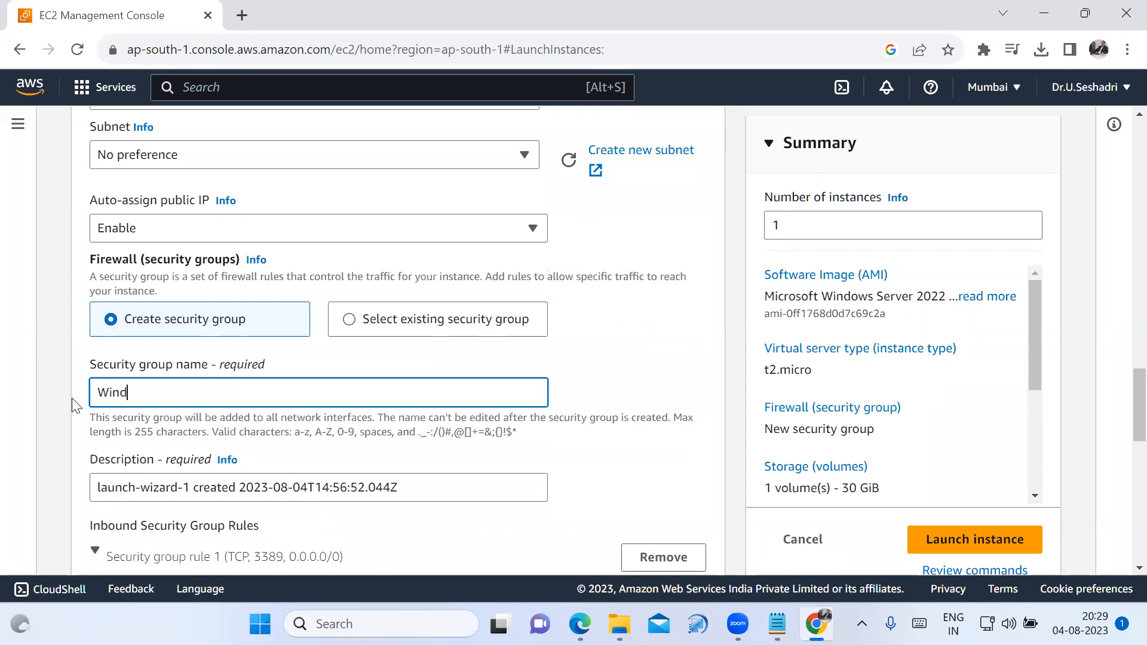
{"action": "type", "text": "ows-Server-CSE-SG"}
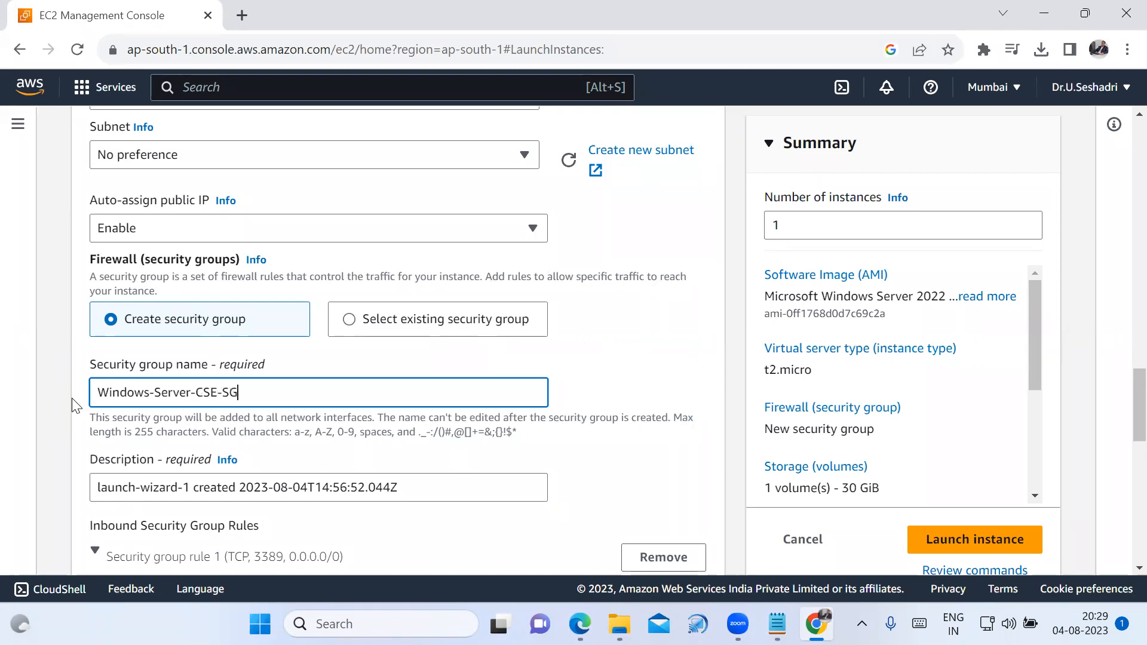
{"action": "left_click_drag", "start_coordinate": [254, 394], "coordinate": [101, 381]}
{"action": "key", "text": "ctrl+c"}
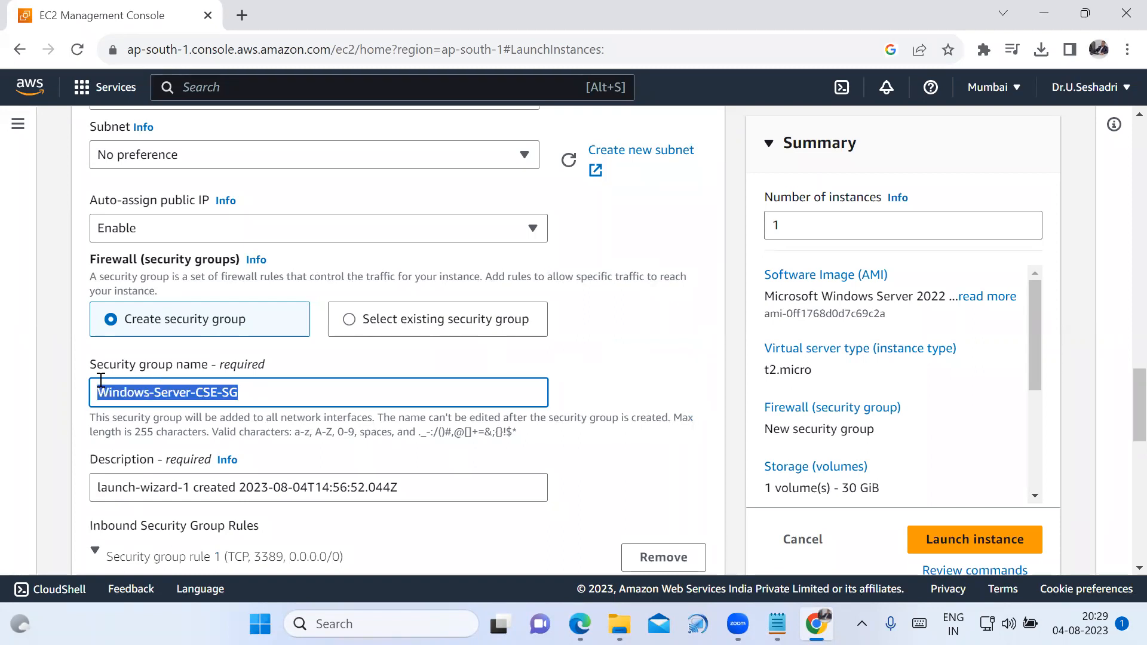
{"action": "left_click_drag", "start_coordinate": [92, 478], "coordinate": [83, 480]}
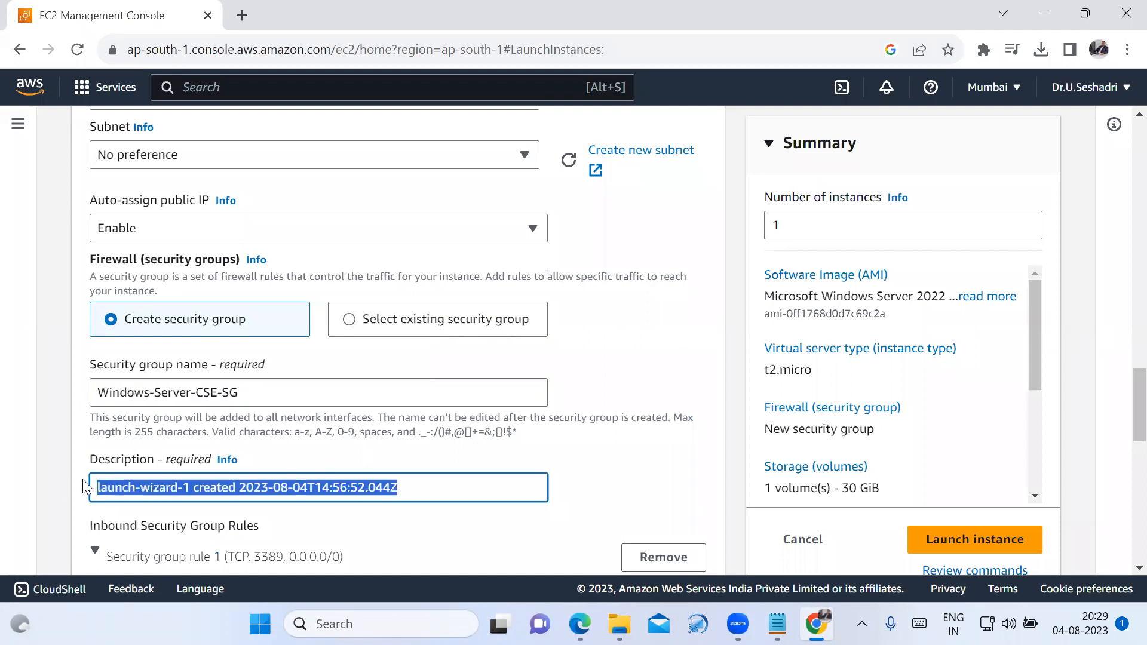
{"action": "key", "text": "ctrl+v"}
Review the inbound rdp rule and the root volume's storage configuration down to the end of the launch form.
{"action": "scroll", "coordinate": [349, 491], "scroll_direction": "down", "scroll_amount": 3}
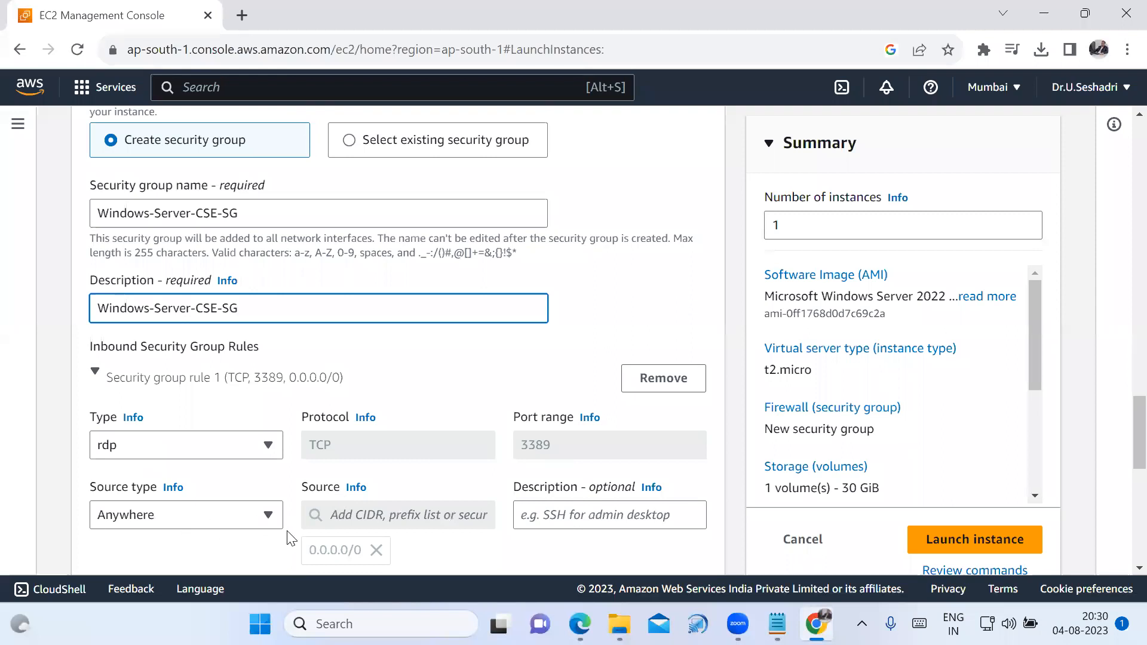
{"action": "scroll", "coordinate": [287, 538], "scroll_direction": "down", "scroll_amount": 3}
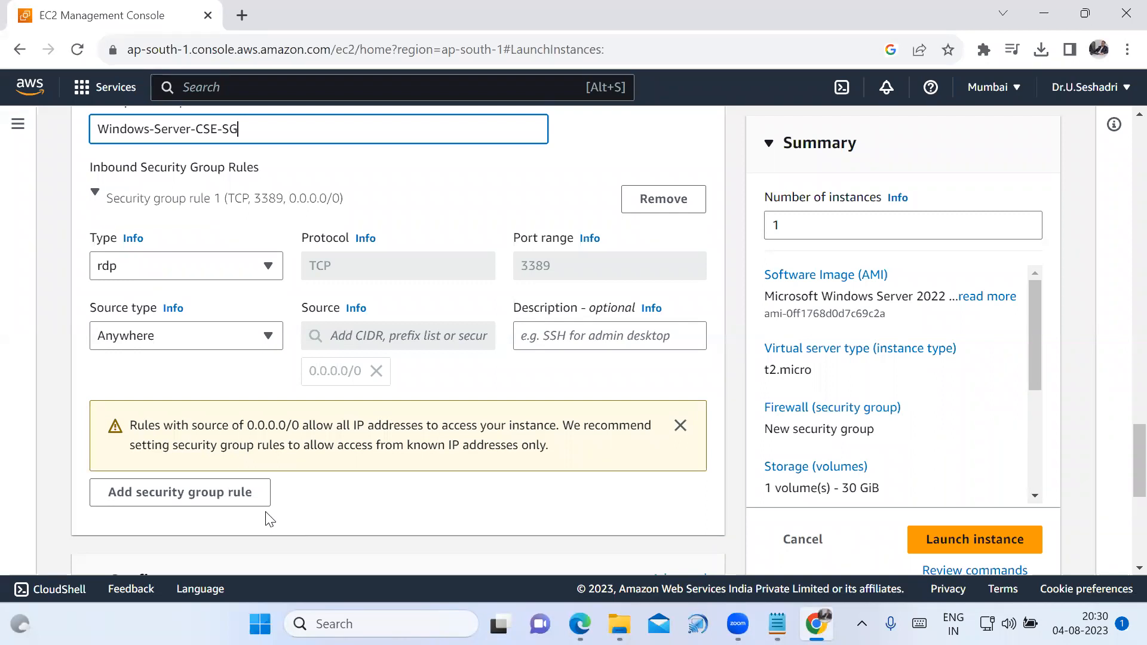
{"action": "scroll", "coordinate": [307, 501], "scroll_direction": "down", "scroll_amount": 3}
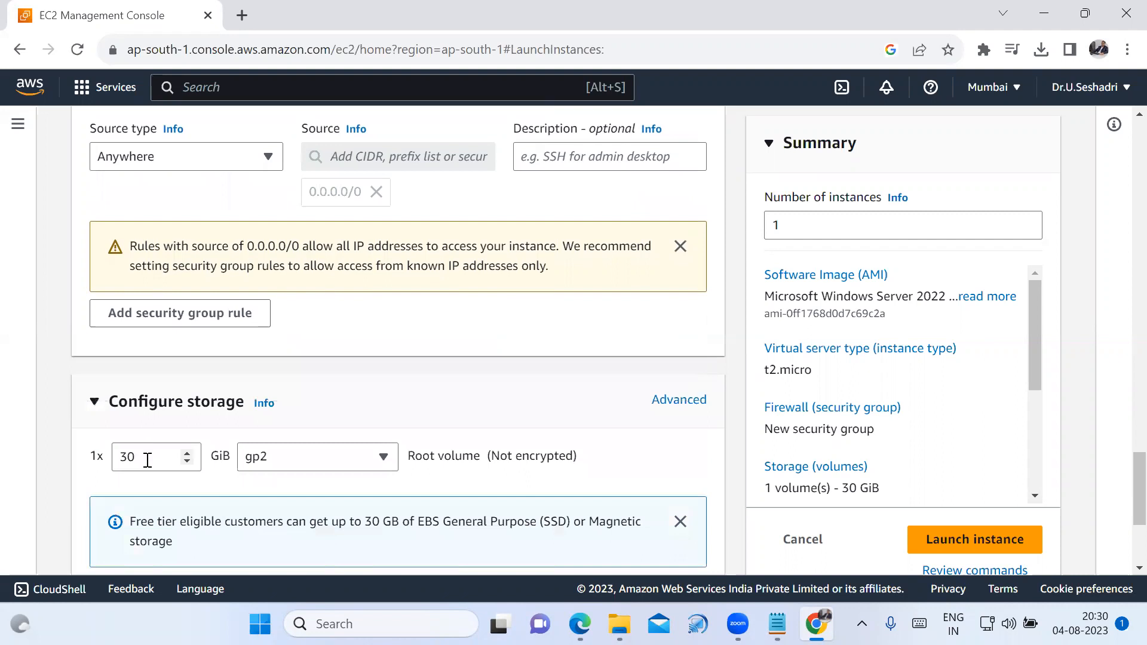
{"action": "left_click_drag", "start_coordinate": [147, 460], "coordinate": [117, 451]}
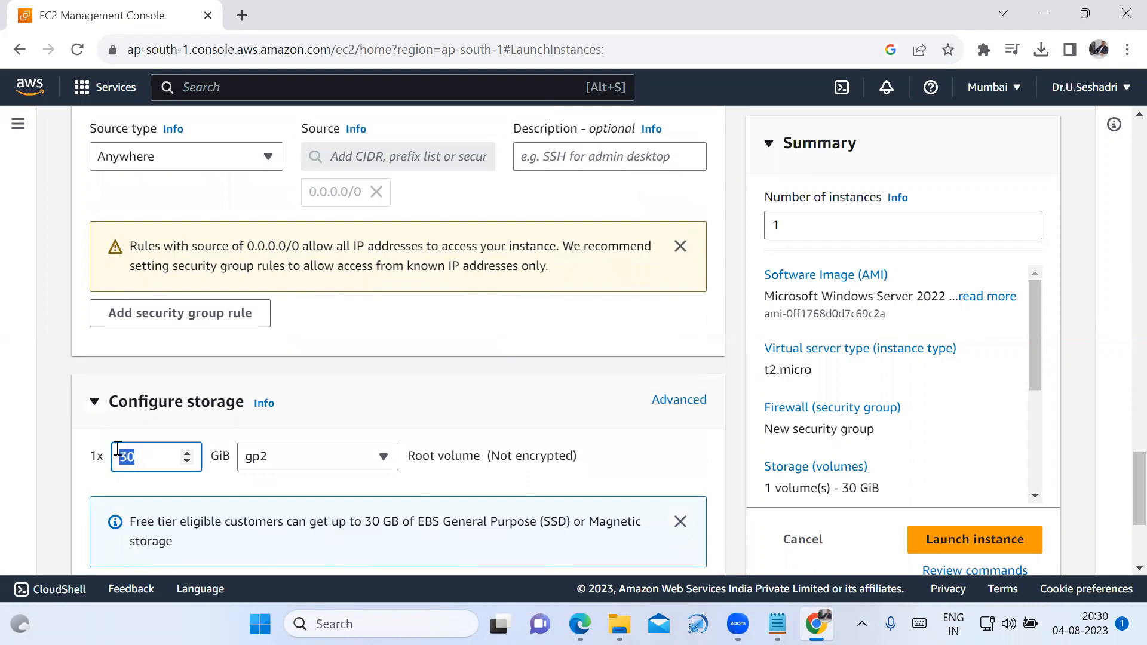
{"action": "left_click", "coordinate": [52, 451]}
{"action": "scroll", "coordinate": [231, 500], "scroll_direction": "down", "scroll_amount": 3}
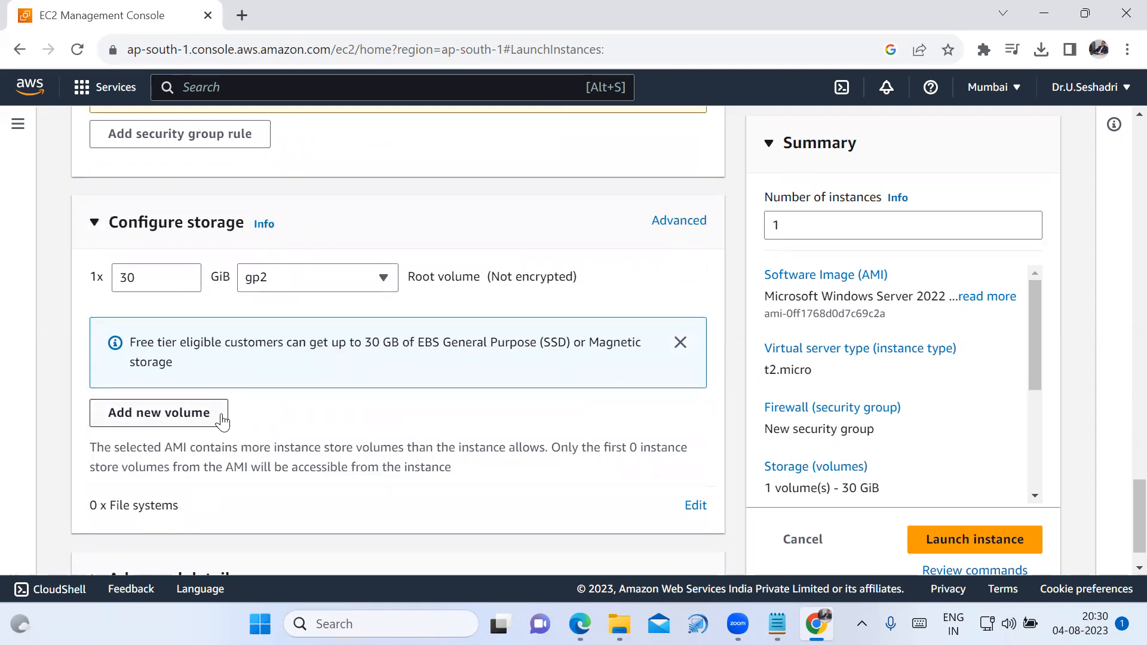
{"action": "scroll", "coordinate": [295, 451], "scroll_direction": "down", "scroll_amount": 1}
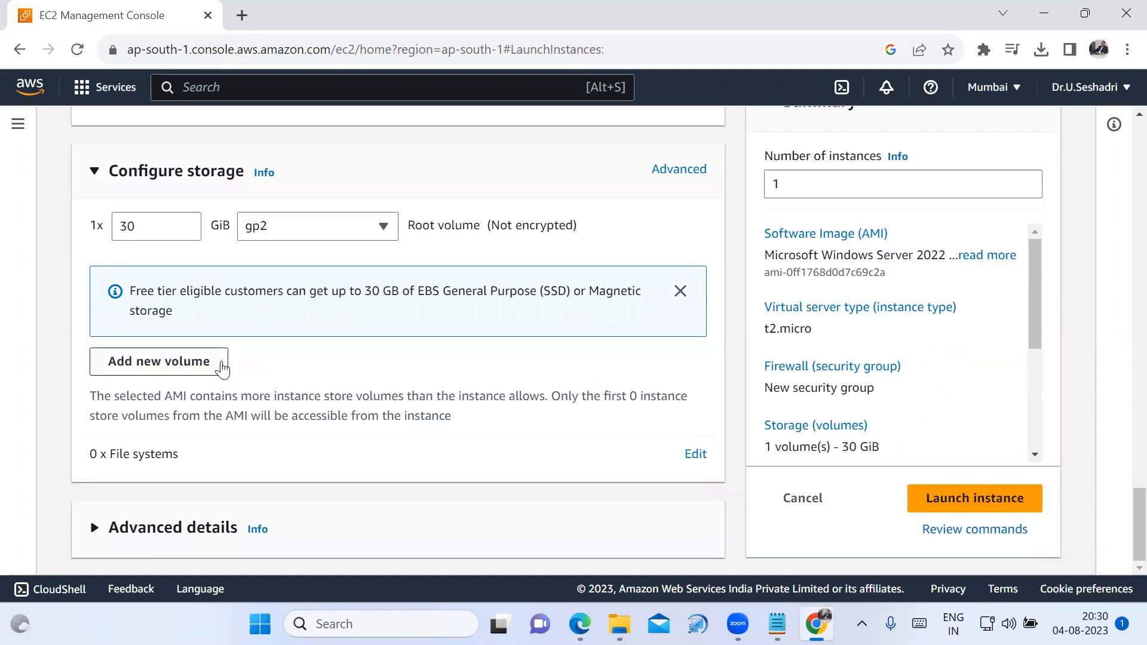
Launch the configured Windows Server instance and return to the EC2 instances list.
{"action": "scroll", "coordinate": [225, 366], "scroll_direction": "up", "scroll_amount": 2}
{"action": "scroll", "coordinate": [231, 317], "scroll_direction": "up", "scroll_amount": 2}
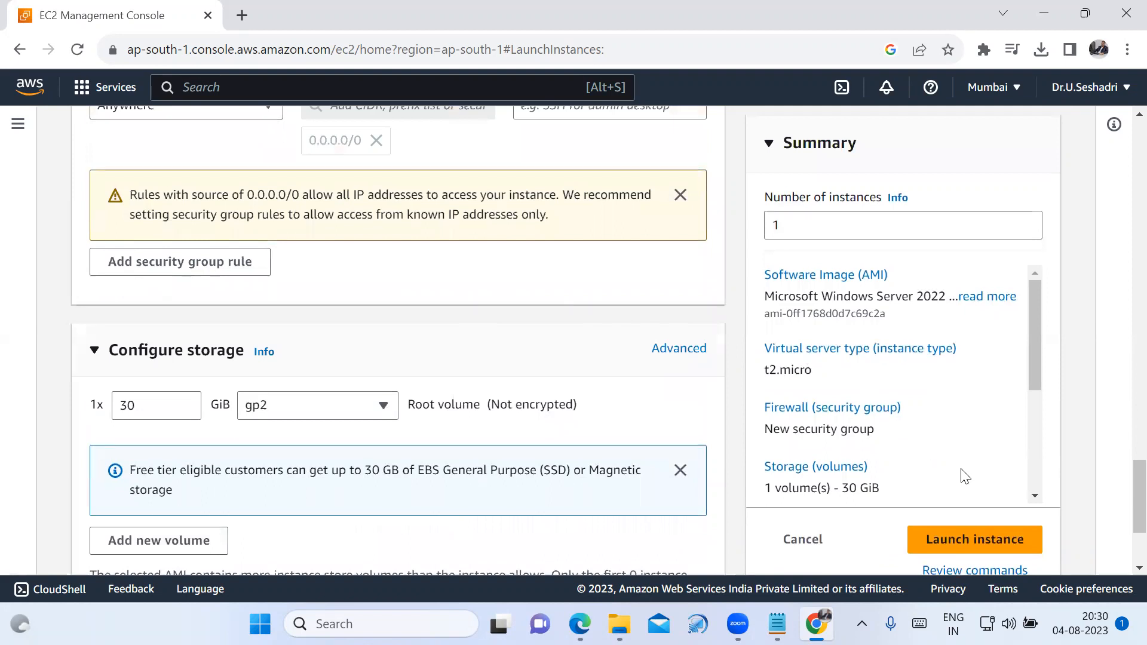
{"action": "scroll", "coordinate": [962, 474], "scroll_direction": "down", "scroll_amount": 3}
{"action": "left_click", "coordinate": [986, 546]}
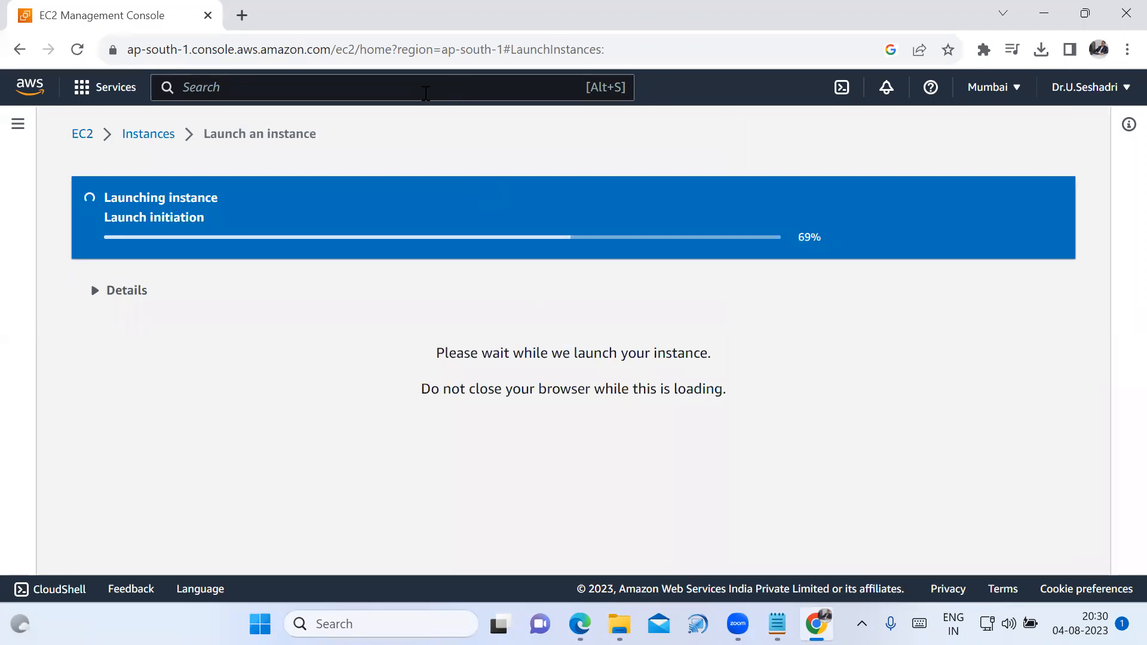
{"action": "left_click", "coordinate": [155, 139]}
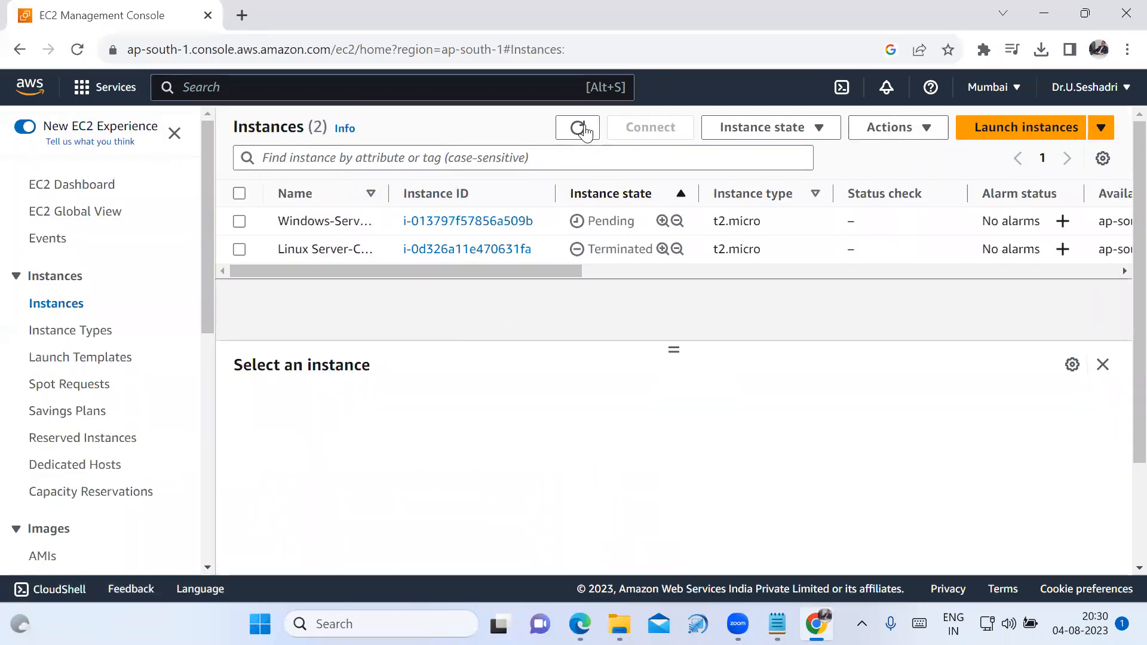
Refresh the instances list repeatedly to check the state of the new Windows instance.
{"action": "left_click_drag", "start_coordinate": [568, 195], "coordinate": [661, 195]}
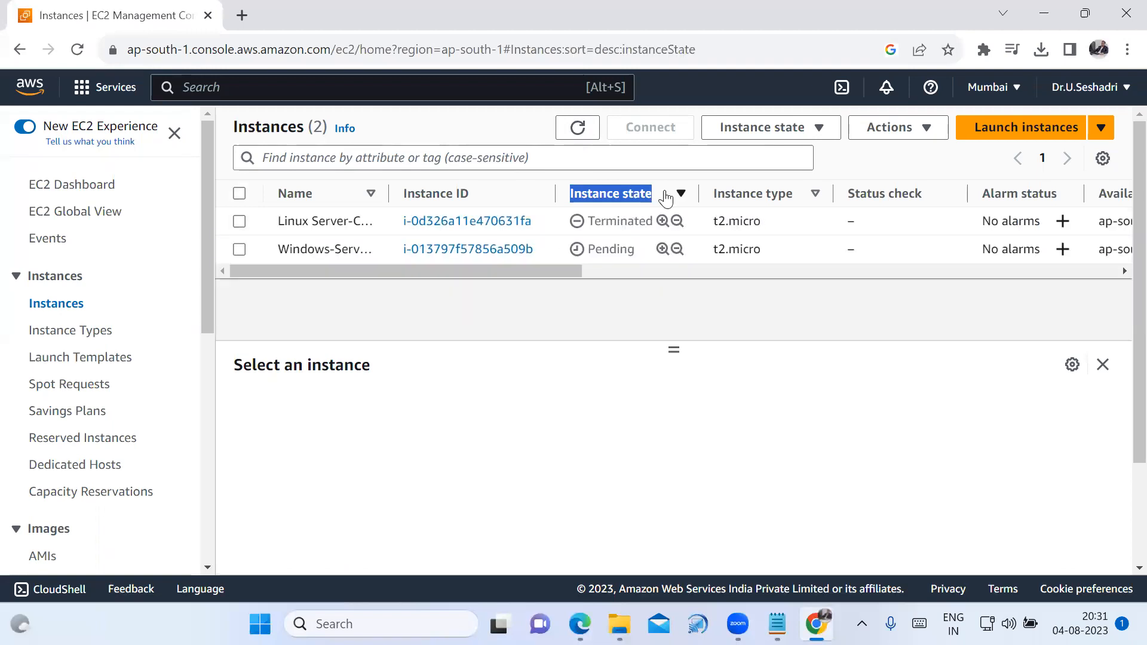
{"action": "left_click", "coordinate": [576, 130]}
{"action": "left_click", "coordinate": [568, 133]}
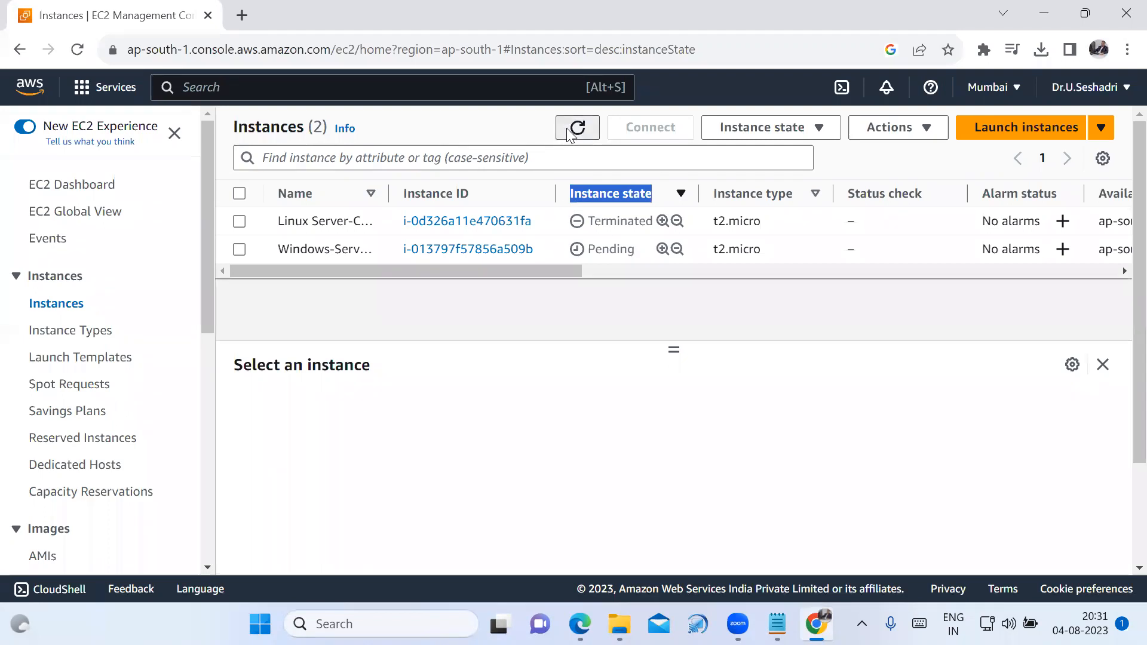
{"action": "left_click", "coordinate": [568, 133]}
{"action": "left_click", "coordinate": [568, 133]}
{"action": "left_click", "coordinate": [568, 133]}
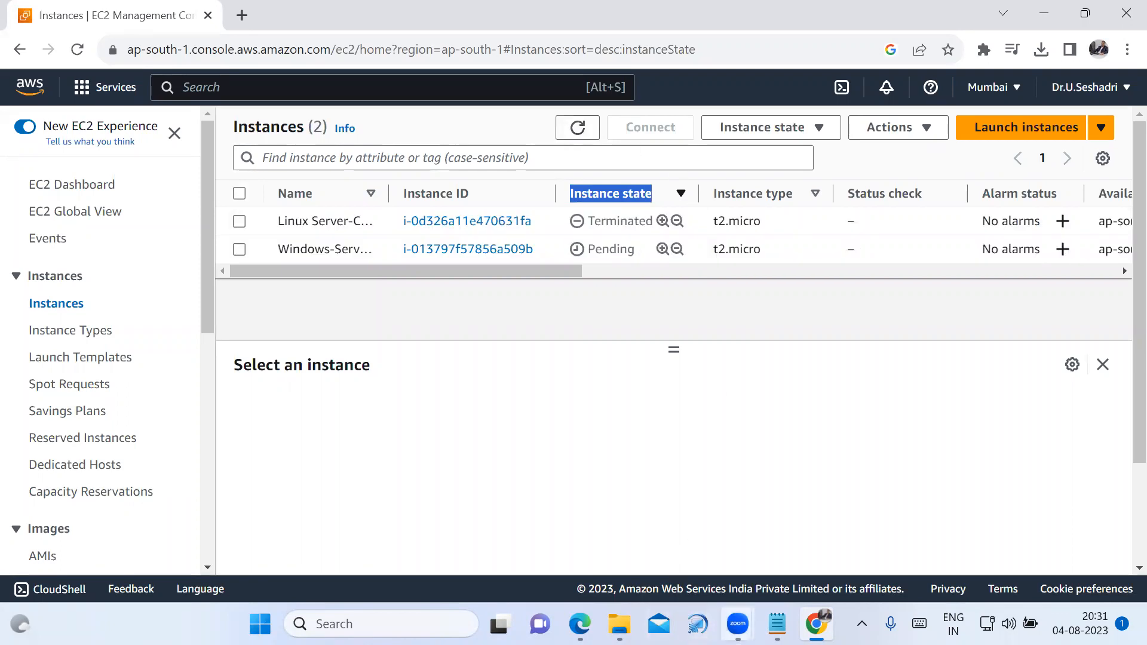
Switch to the AWS-Transfer Local Files PDF in Edge and find the Transfer Local Files to Windows Server slide.
{"action": "mouse_move", "coordinate": [580, 624]}
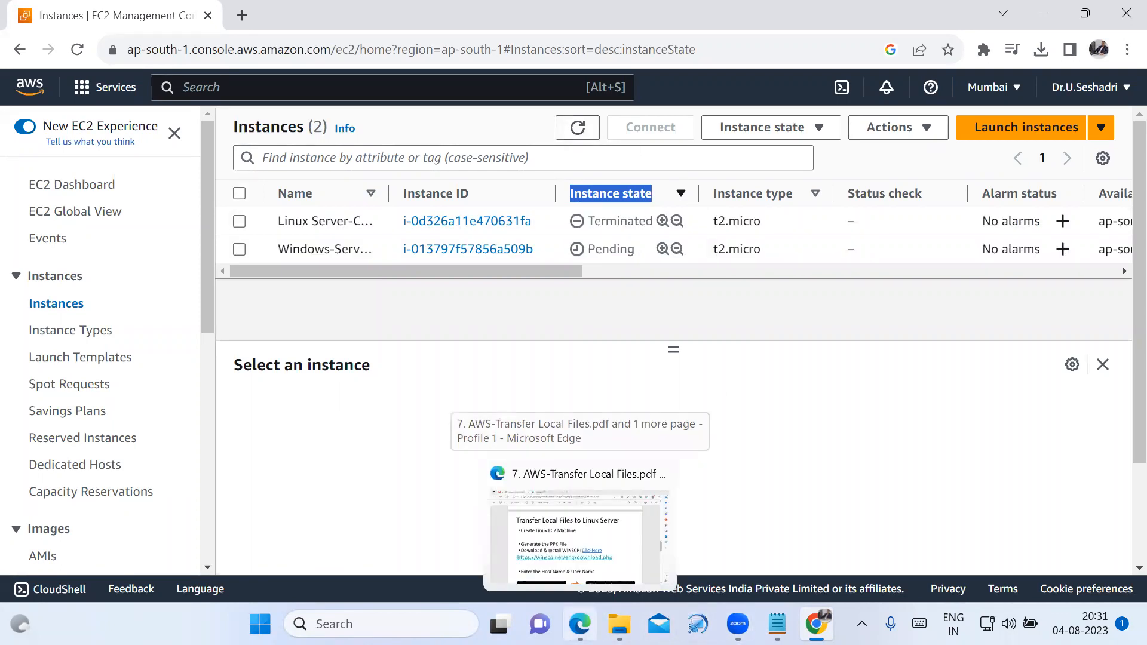
{"action": "left_click", "coordinate": [538, 526]}
{"action": "scroll", "coordinate": [506, 388], "scroll_direction": "up", "scroll_amount": 15}
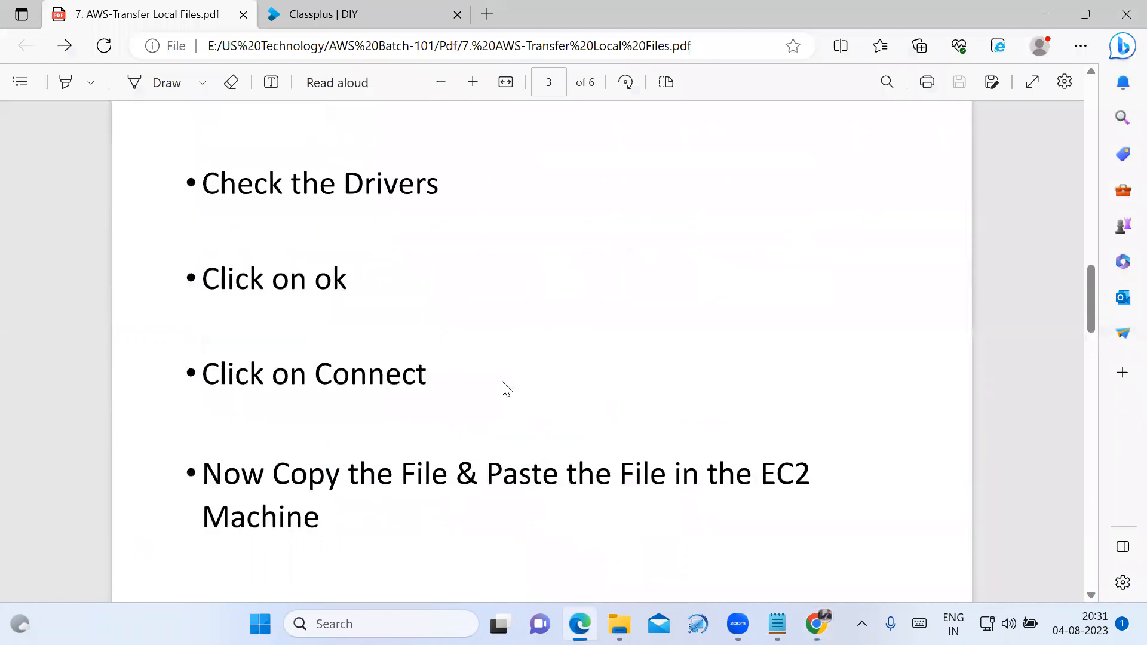
{"action": "scroll", "coordinate": [498, 388], "scroll_direction": "up", "scroll_amount": 5}
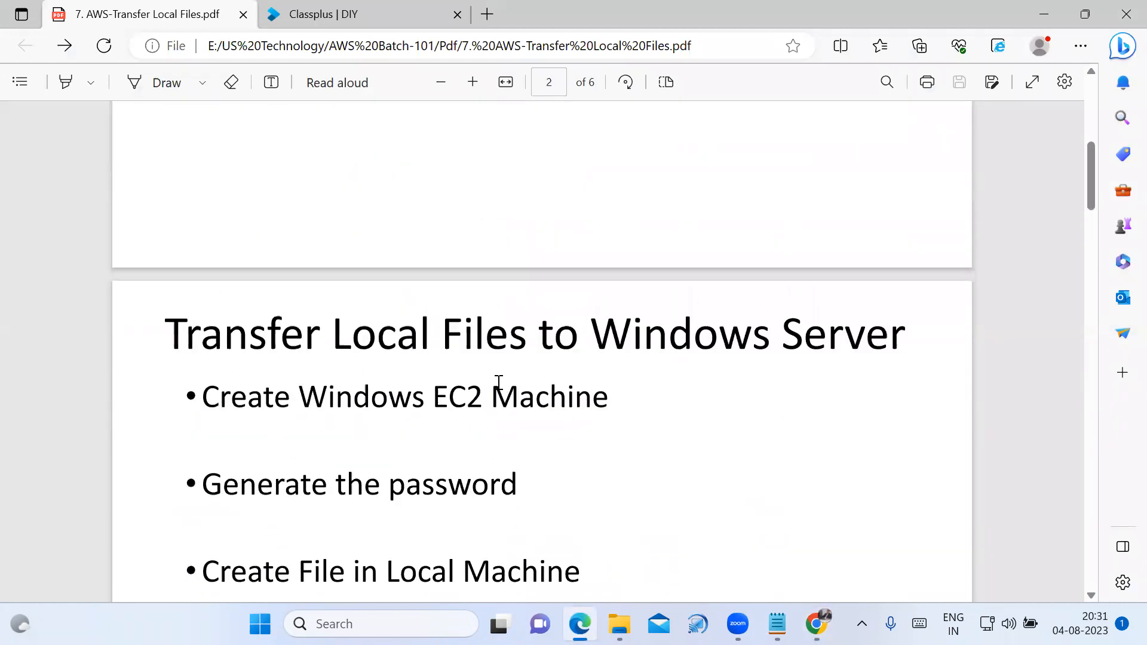
{"action": "scroll", "coordinate": [497, 389], "scroll_direction": "down", "scroll_amount": 3}
{"action": "scroll", "coordinate": [377, 367], "scroll_direction": "down", "scroll_amount": 2}
{"action": "scroll", "coordinate": [856, 307], "scroll_direction": "down", "scroll_amount": 2}
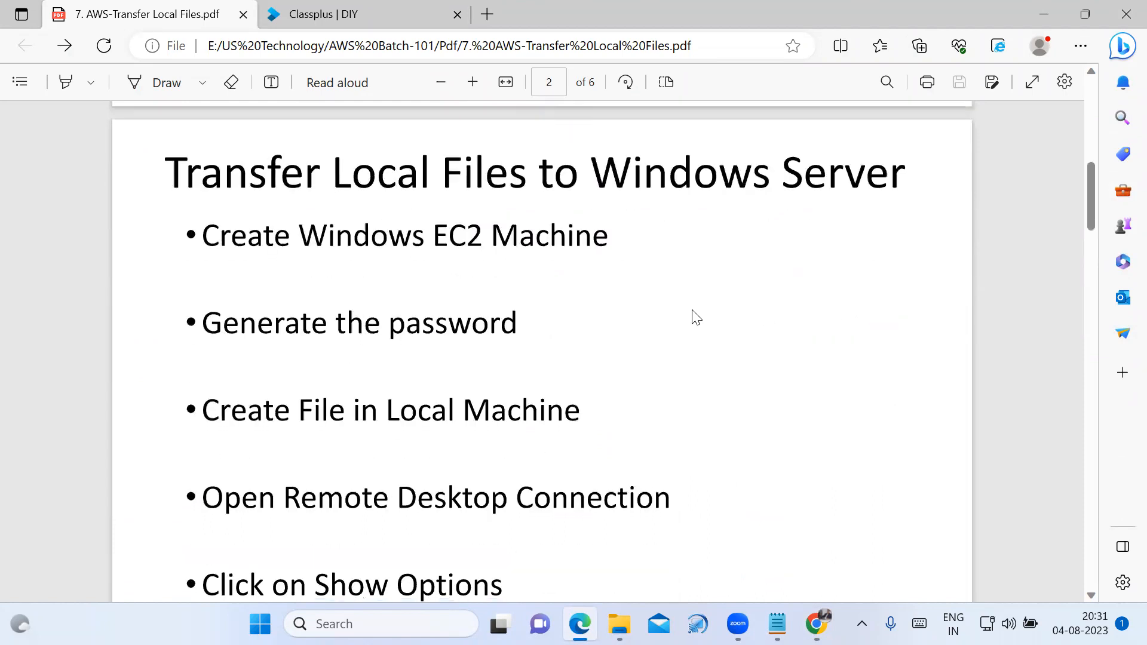
Review the Windows Server transfer steps from Create Windows EC2 Machine to Open Remote Desktop Connection, highlighting each line.
{"action": "left_click_drag", "start_coordinate": [231, 236], "coordinate": [624, 237]}
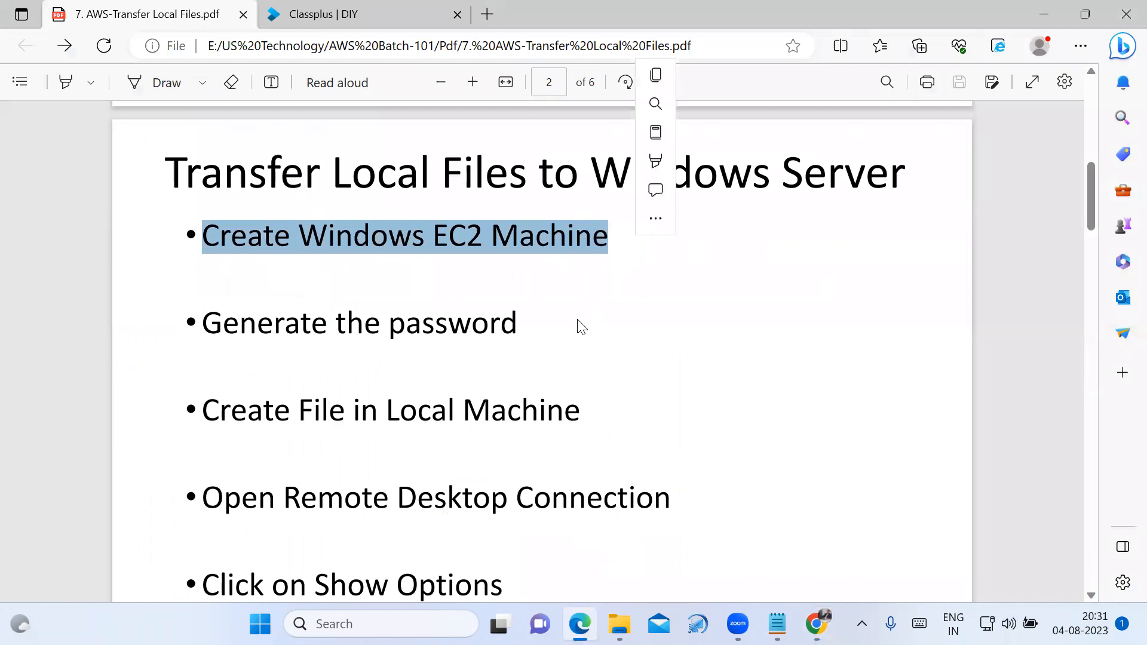
{"action": "scroll", "coordinate": [434, 292], "scroll_direction": "down", "scroll_amount": 2}
{"action": "left_click_drag", "start_coordinate": [209, 242], "coordinate": [538, 249]}
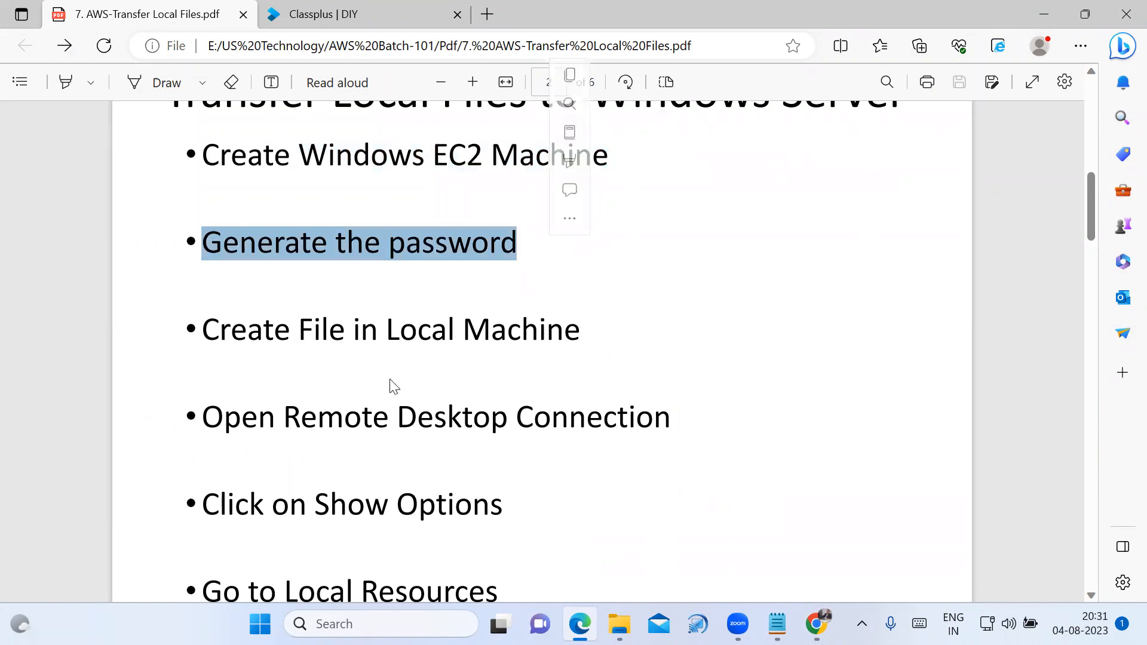
{"action": "scroll", "coordinate": [334, 340], "scroll_direction": "down", "scroll_amount": 2}
{"action": "left_click_drag", "start_coordinate": [210, 247], "coordinate": [606, 258]}
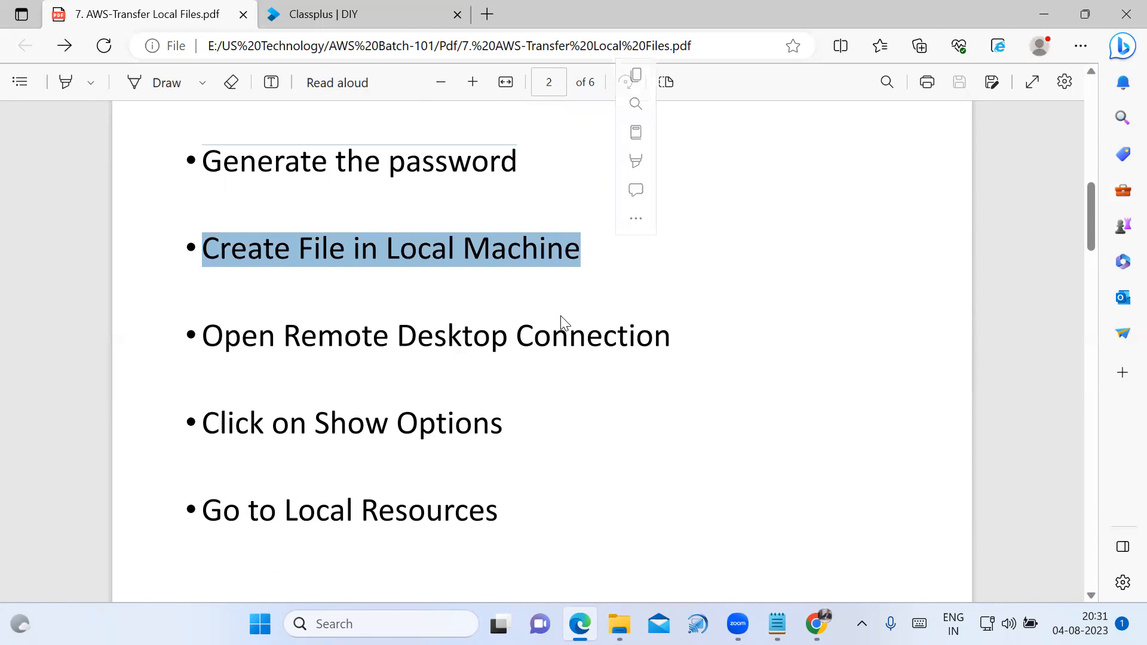
{"action": "left_click", "coordinate": [547, 318]}
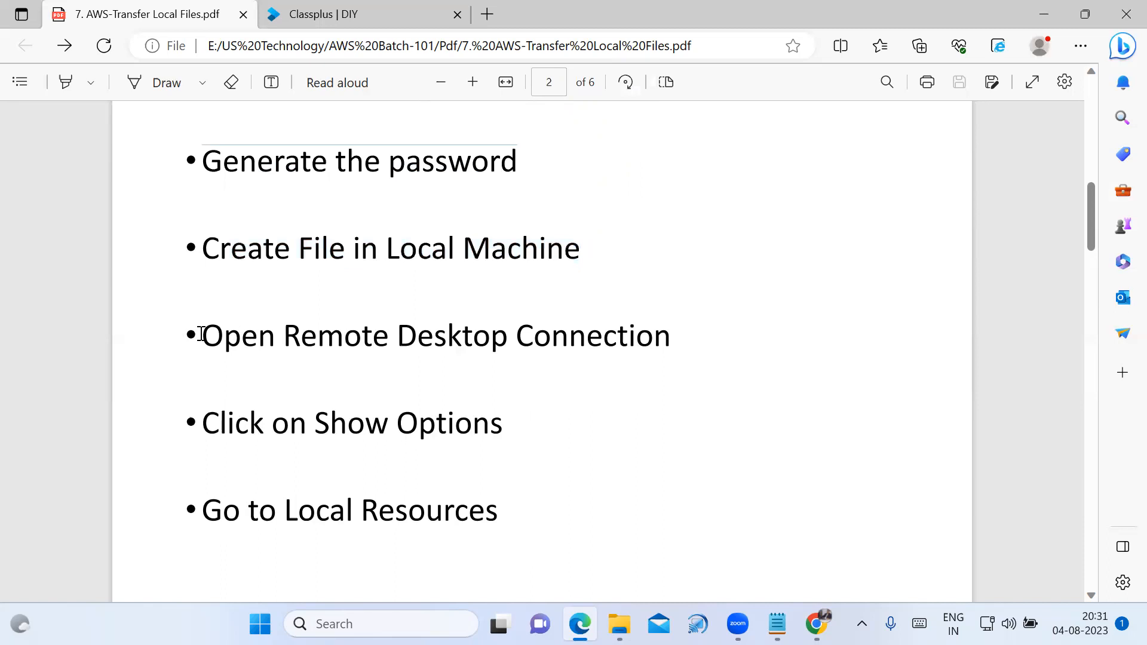
{"action": "left_click_drag", "start_coordinate": [201, 335], "coordinate": [680, 352]}
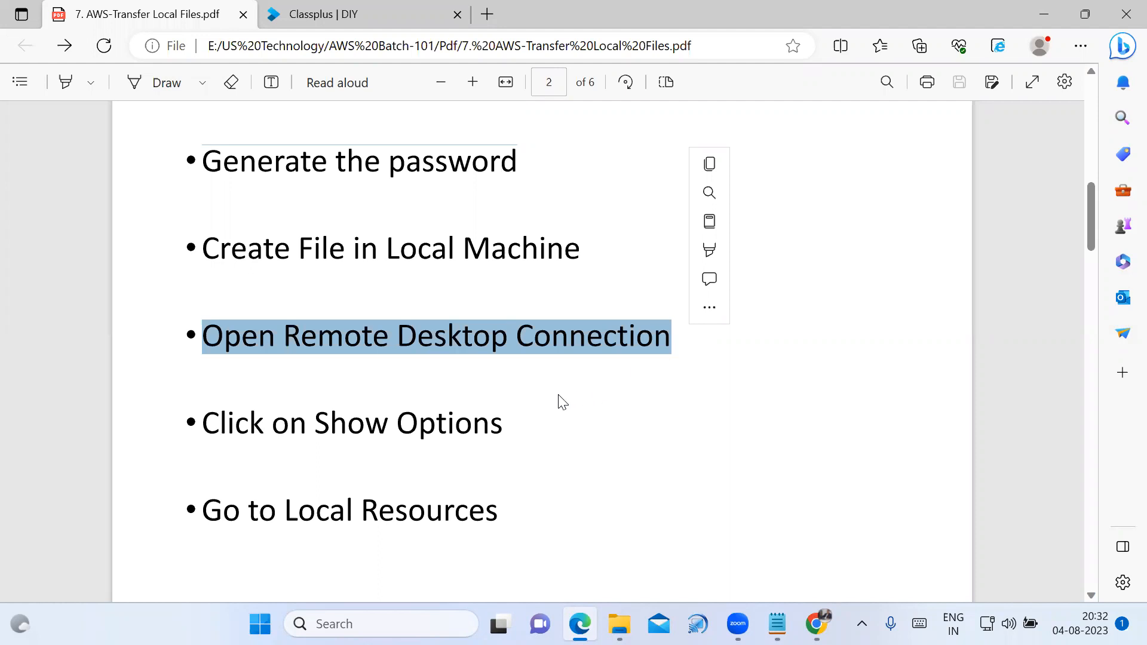
Read the remaining Windows Server transfer steps, from Show Options to copying and pasting the file in the EC2 machine.
{"action": "left_click", "coordinate": [207, 422]}
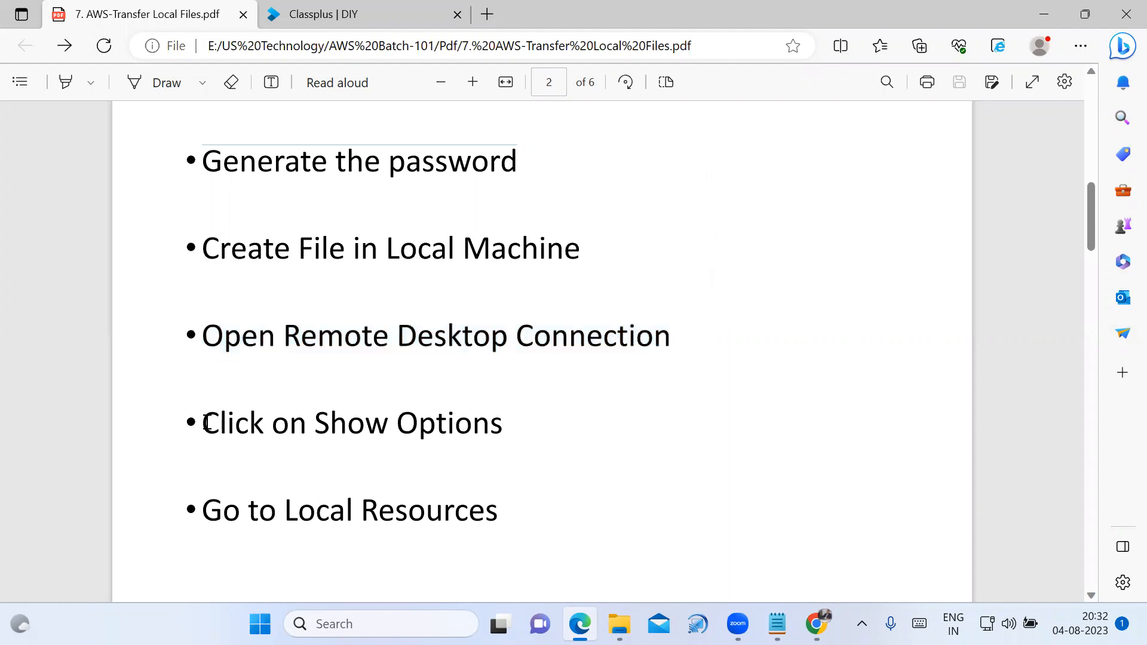
{"action": "scroll", "coordinate": [365, 456], "scroll_direction": "down", "scroll_amount": 7}
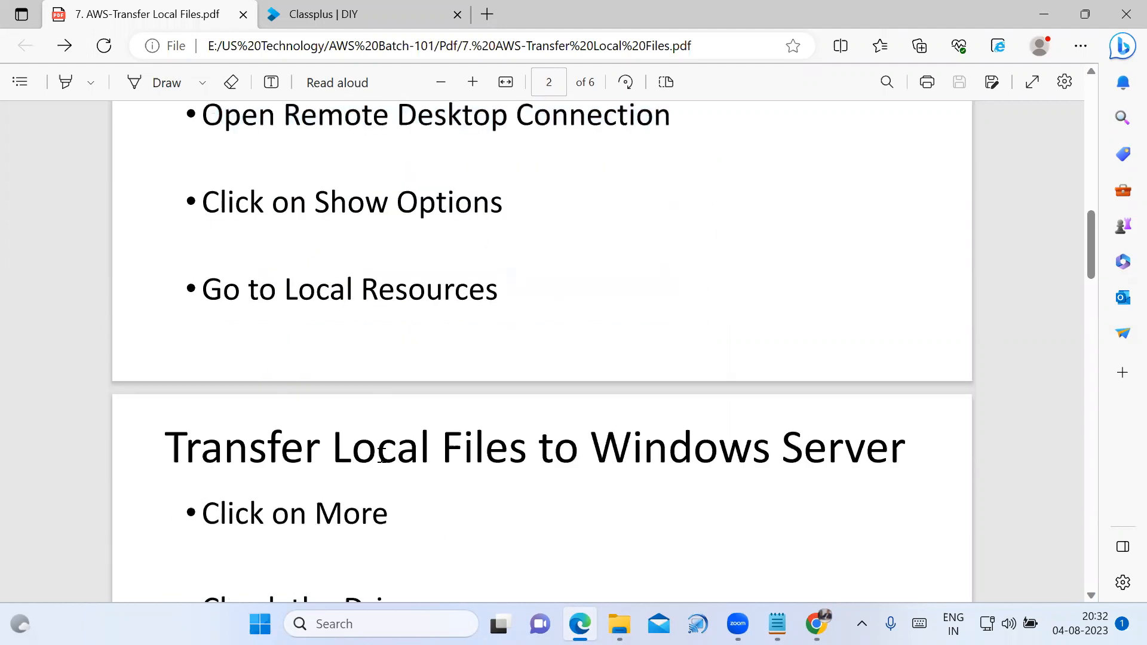
{"action": "scroll", "coordinate": [382, 424], "scroll_direction": "up", "scroll_amount": 2}
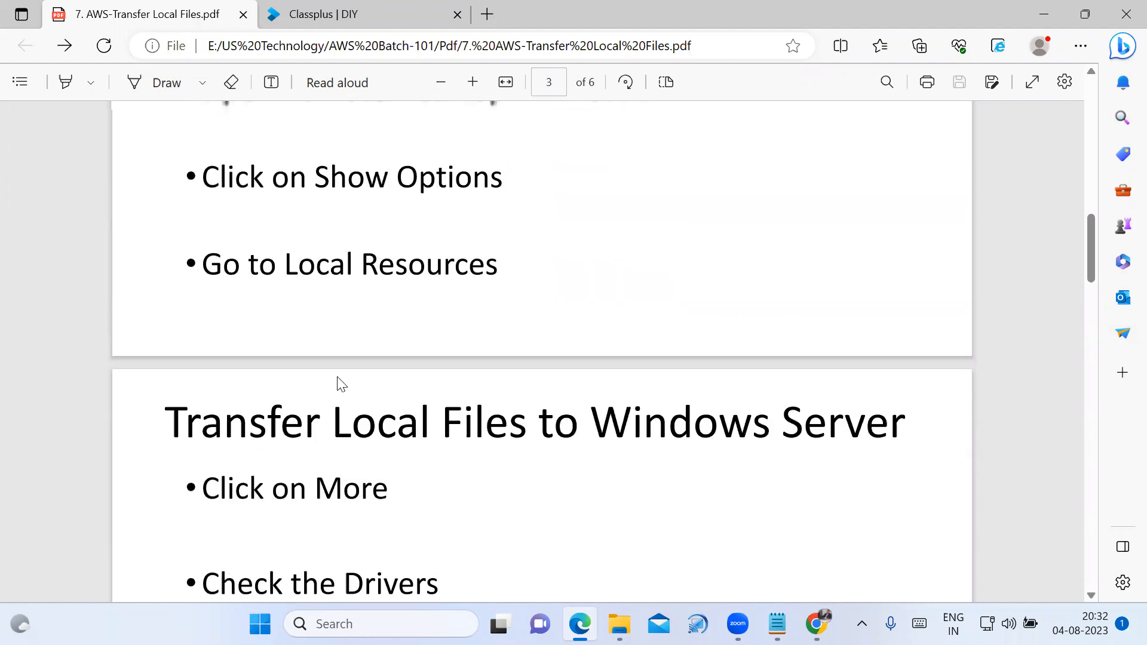
{"action": "scroll", "coordinate": [372, 343], "scroll_direction": "down", "scroll_amount": 3}
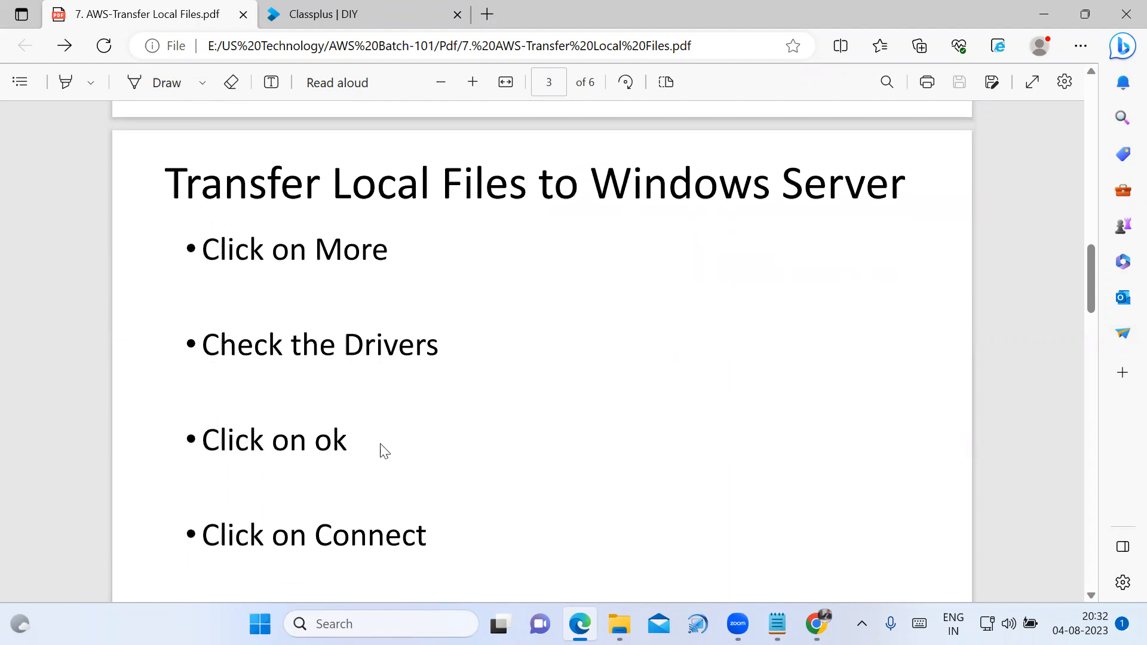
{"action": "scroll", "coordinate": [367, 418], "scroll_direction": "down", "scroll_amount": 5}
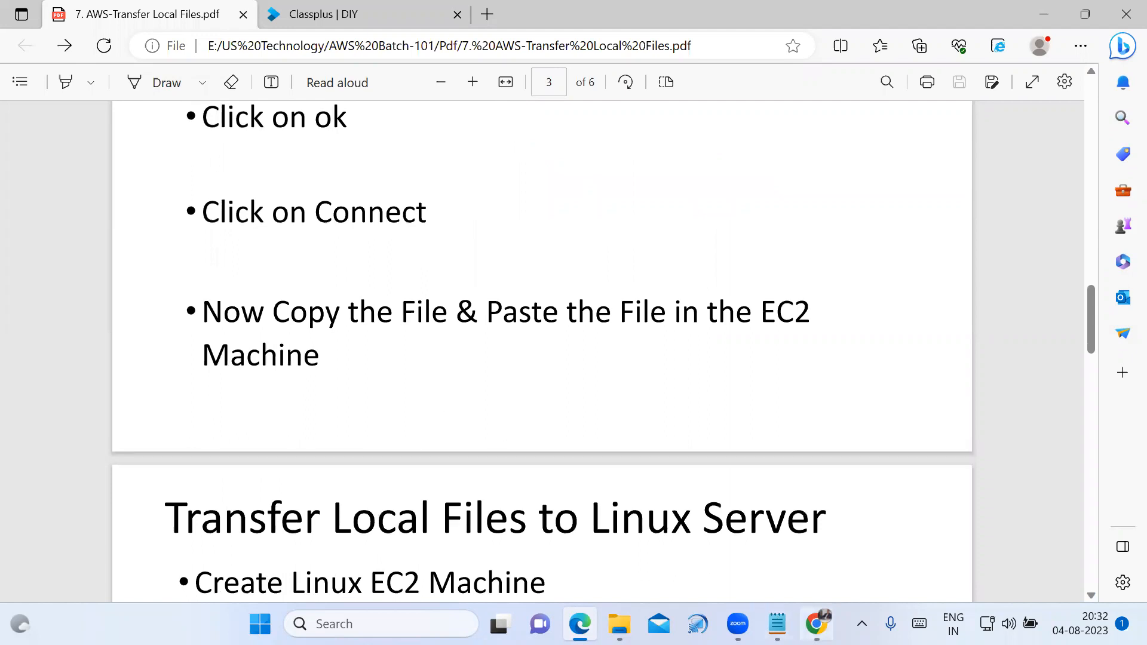
Switch back to the EC2 console in Chrome, select the Windows-Server-CSE instance and examine its state and instance summary.
{"action": "left_click", "coordinate": [815, 623]}
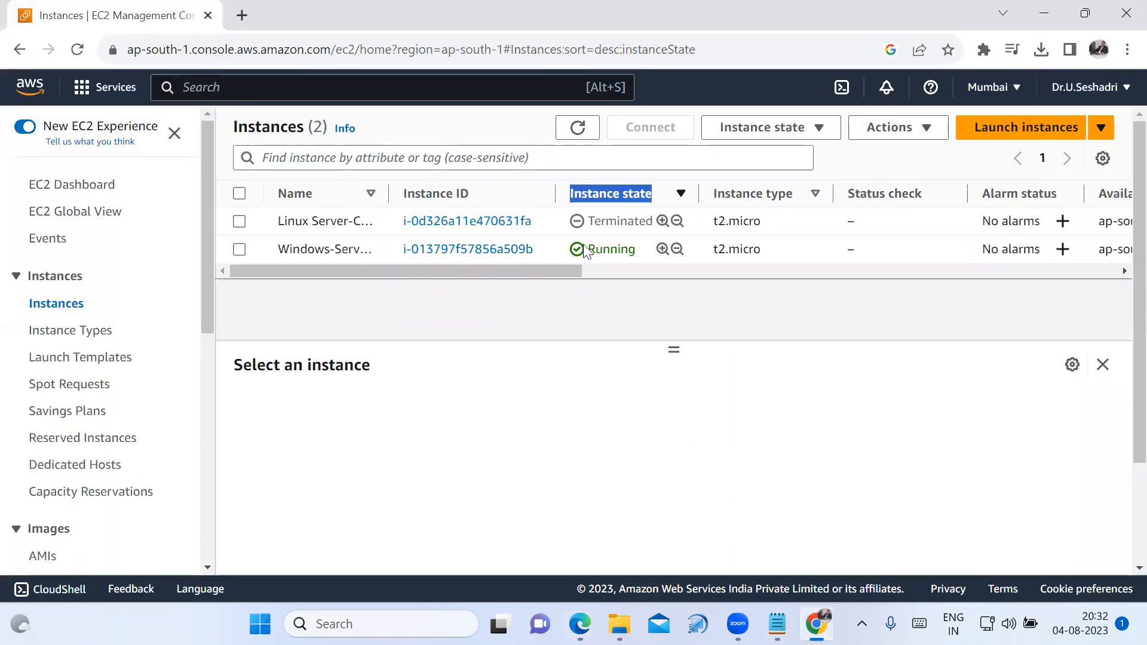
{"action": "left_click_drag", "start_coordinate": [587, 250], "coordinate": [650, 257]}
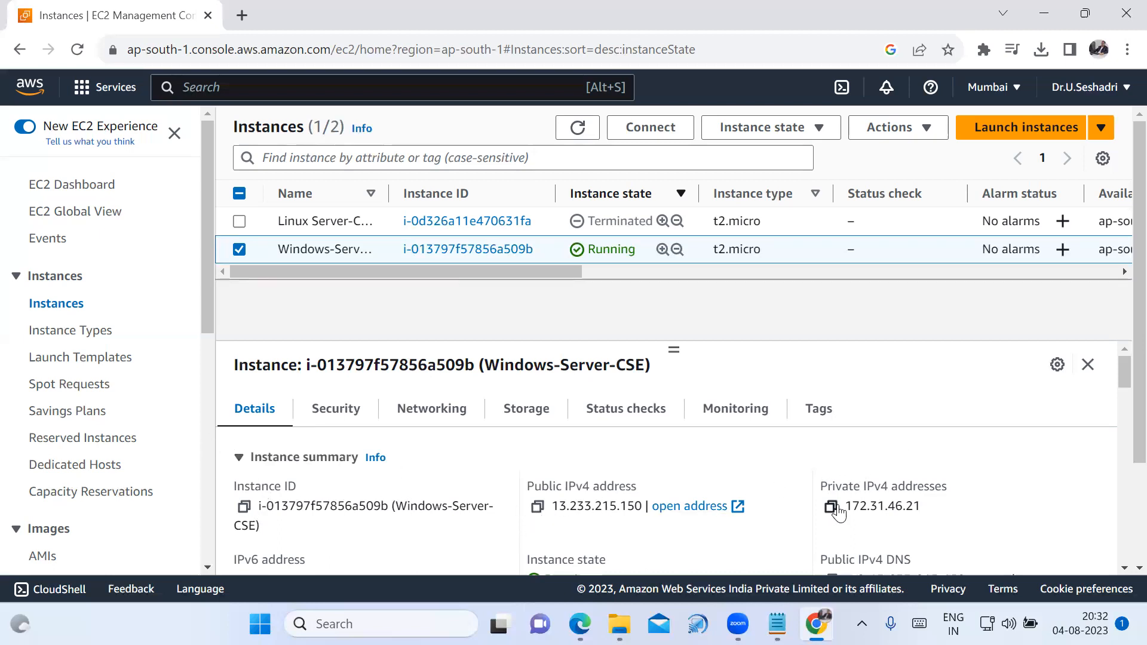
{"action": "scroll", "coordinate": [785, 535], "scroll_direction": "down", "scroll_amount": 3}
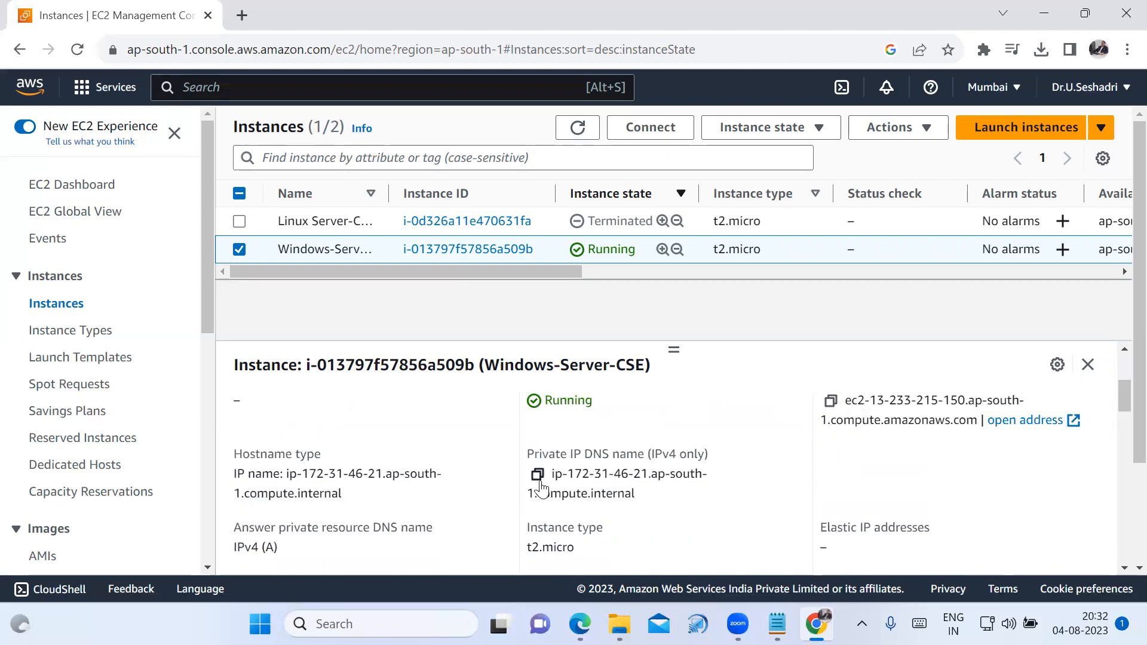
{"action": "scroll", "coordinate": [597, 487], "scroll_direction": "down", "scroll_amount": 1}
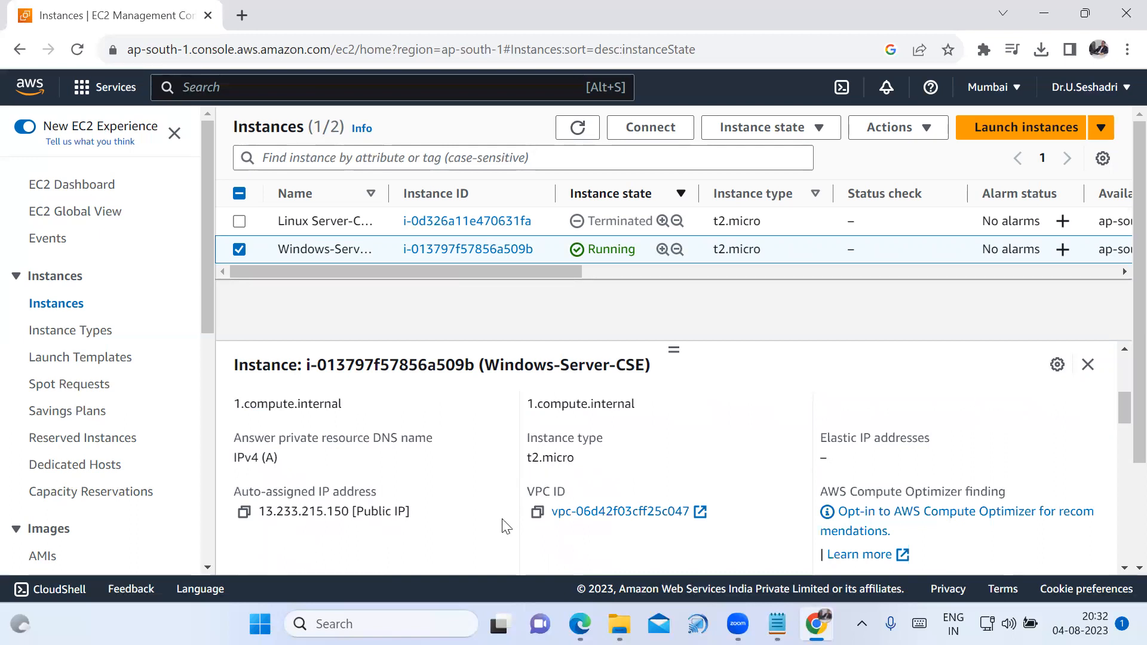
{"action": "scroll", "coordinate": [534, 462], "scroll_direction": "up", "scroll_amount": 2}
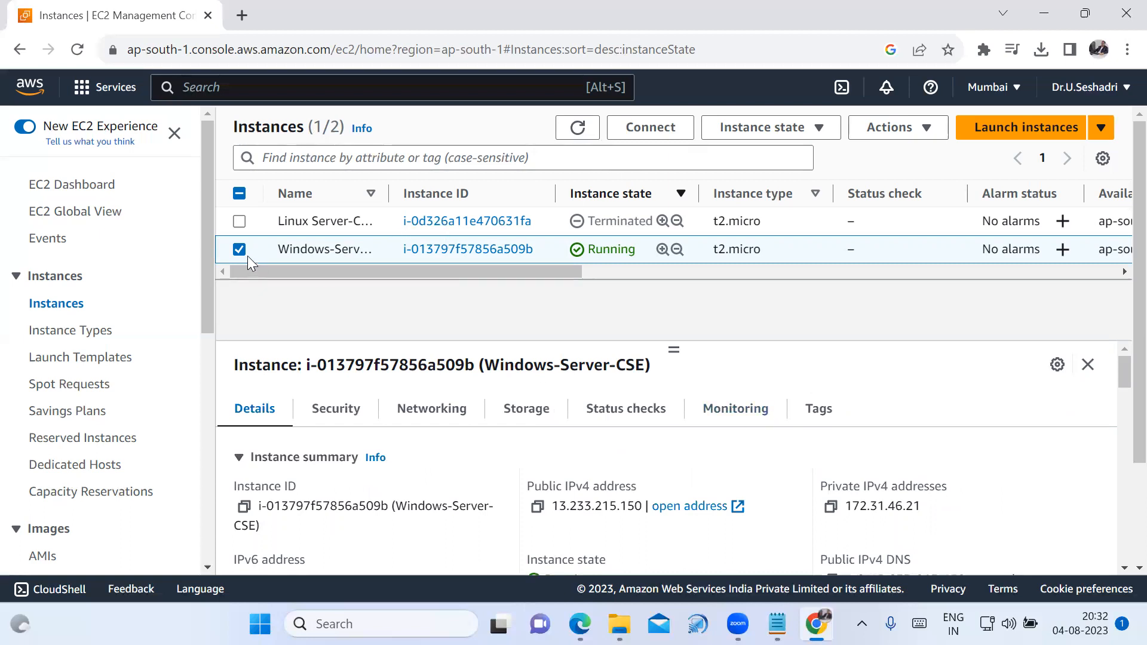
Open the Windows-Server-CSE instance's connection page and show the RDP client connection details.
{"action": "left_click", "coordinate": [674, 129]}
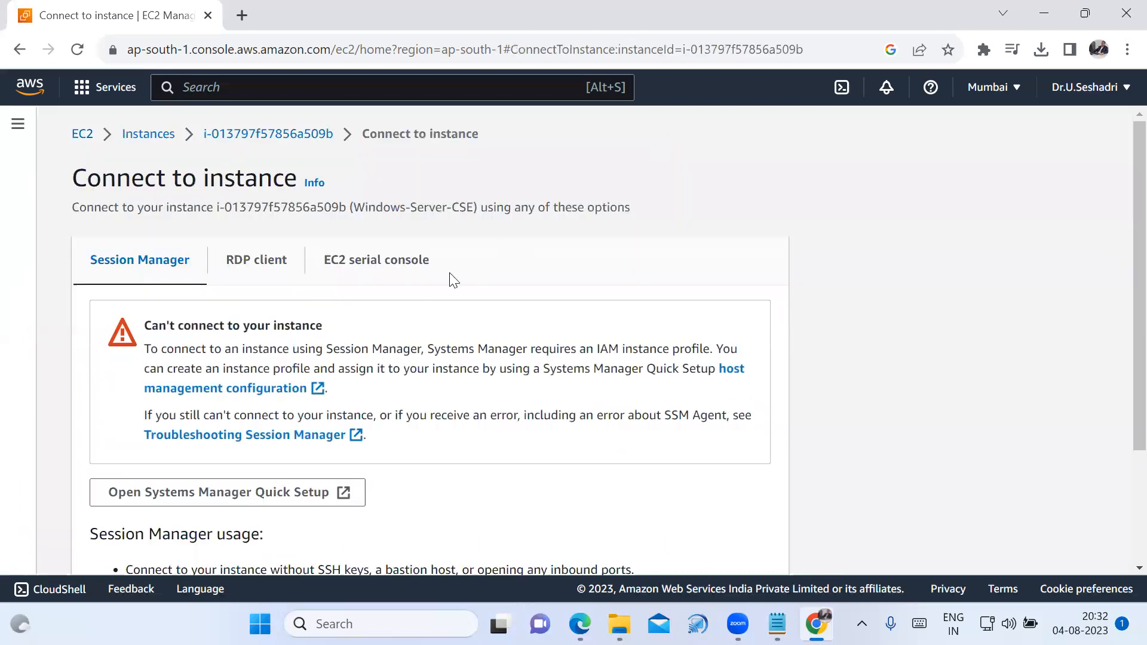
{"action": "left_click", "coordinate": [258, 269]}
{"action": "scroll", "coordinate": [373, 394], "scroll_direction": "down", "scroll_amount": 5}
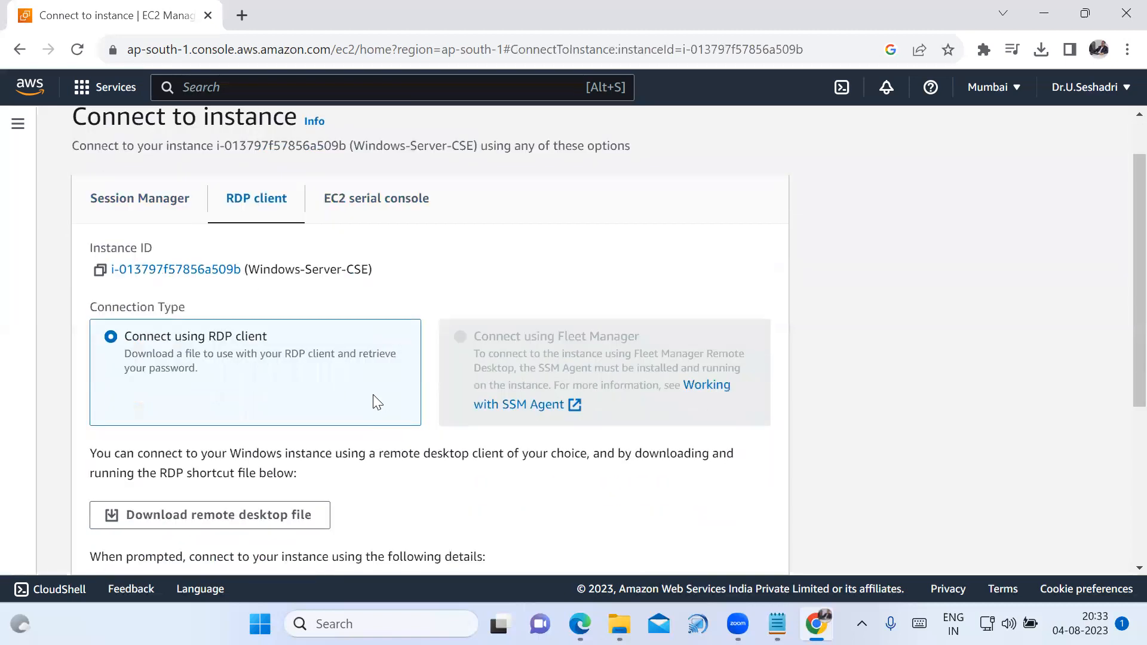
{"action": "scroll", "coordinate": [377, 402], "scroll_direction": "down", "scroll_amount": 2}
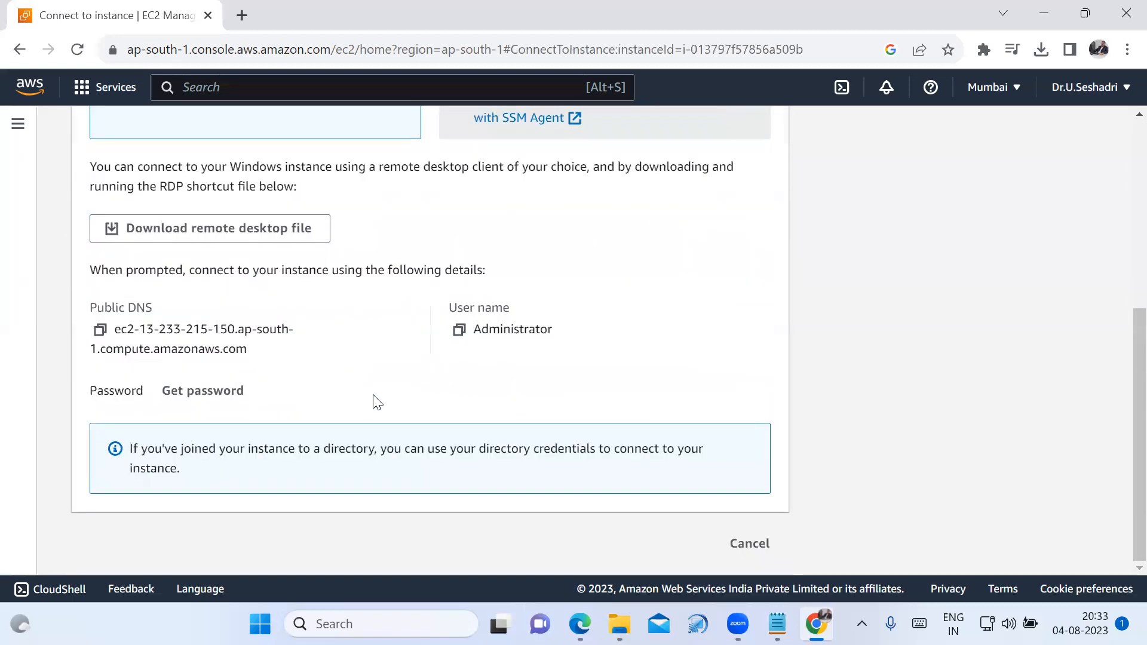
Copy the instance's public DNS into the Notepad notes under the 2. Windows Server heading.
{"action": "left_click", "coordinate": [98, 335]}
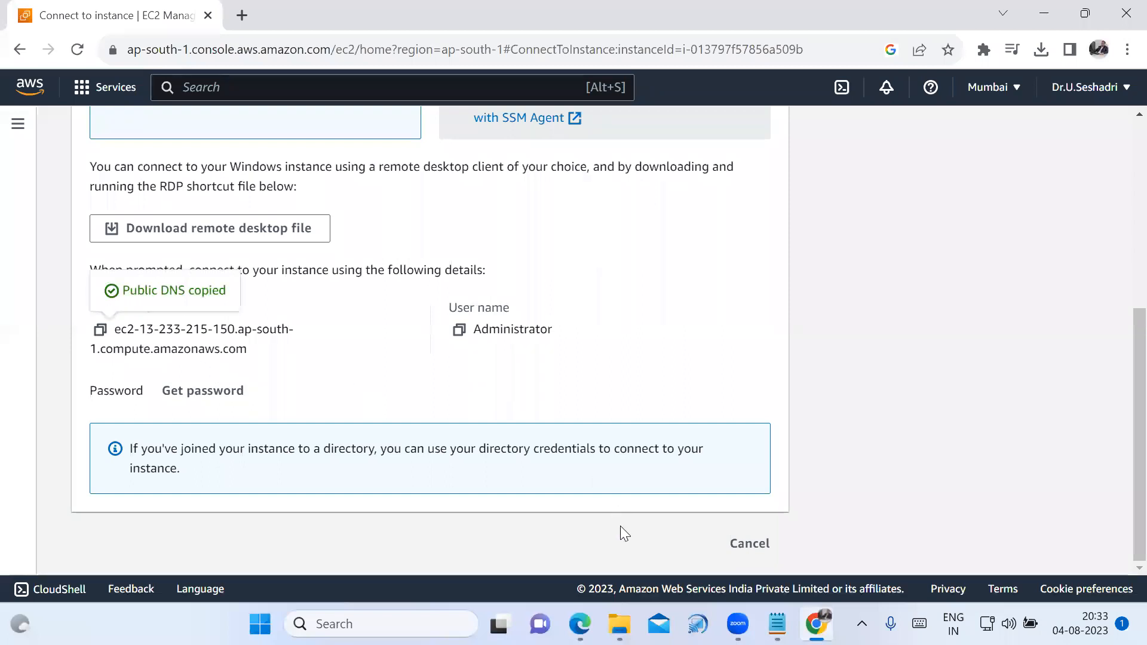
{"action": "left_click", "coordinate": [777, 624]}
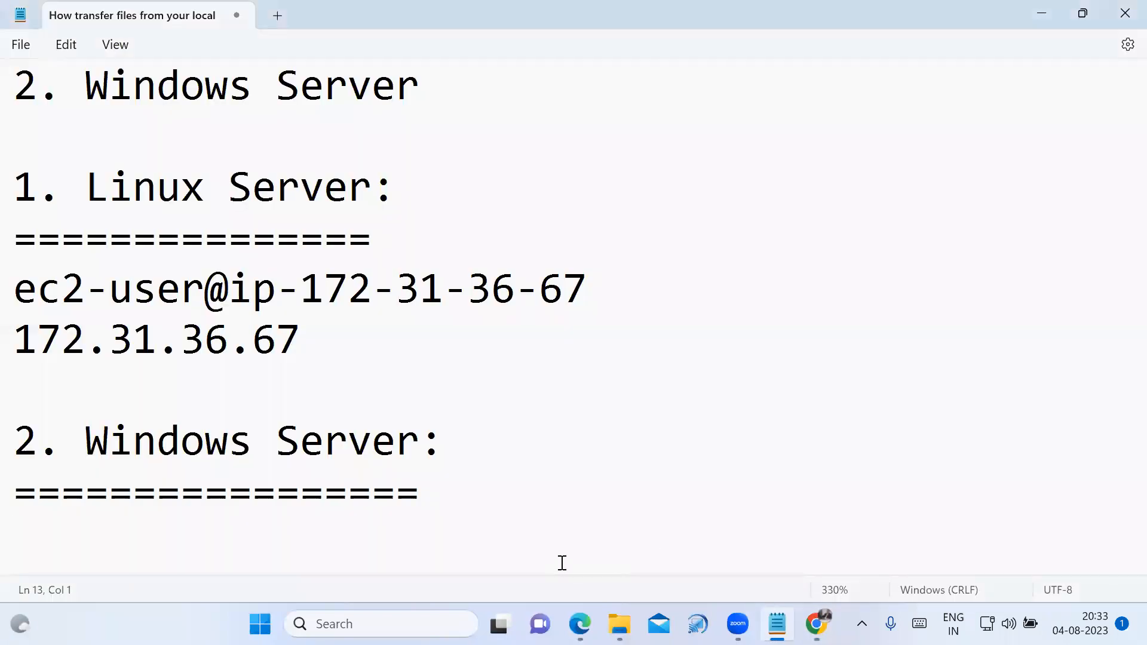
{"action": "key", "text": "ctrl+v"}
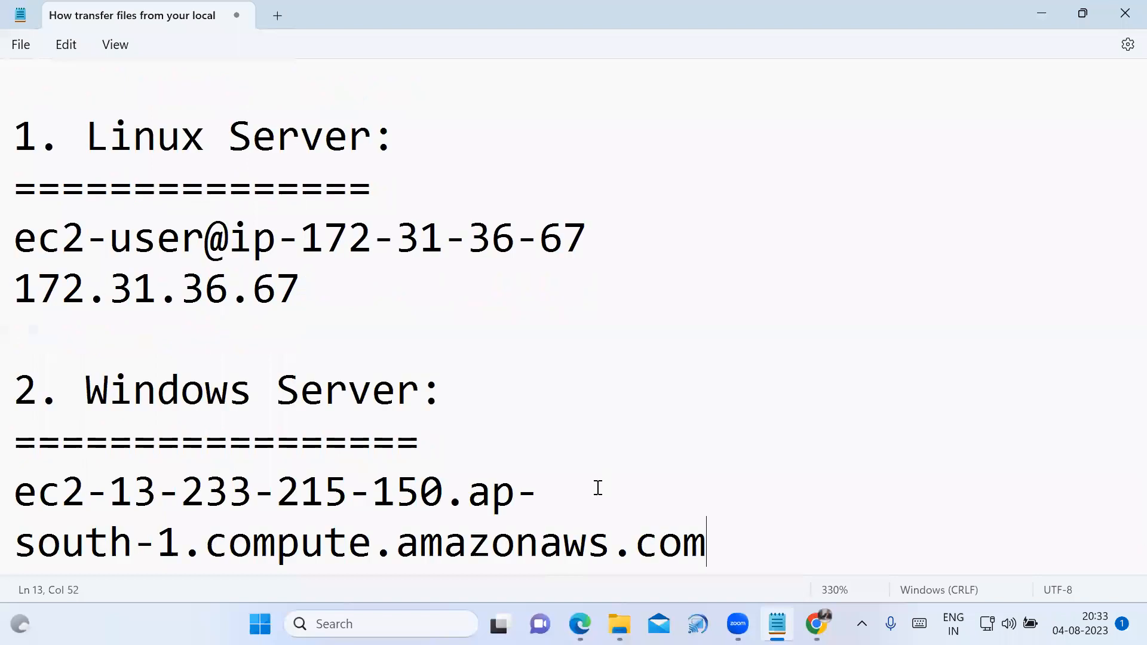
{"action": "scroll", "coordinate": [594, 487], "scroll_direction": "down", "scroll_amount": 1}
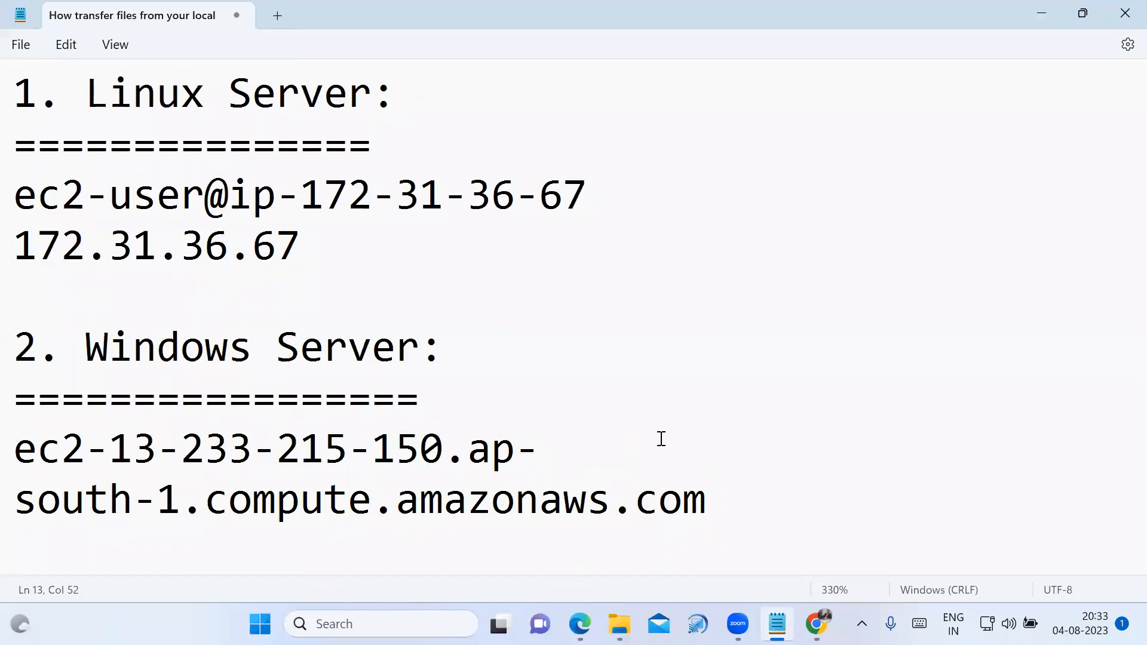
{"action": "scroll", "coordinate": [654, 439], "scroll_direction": "down", "scroll_amount": 5}
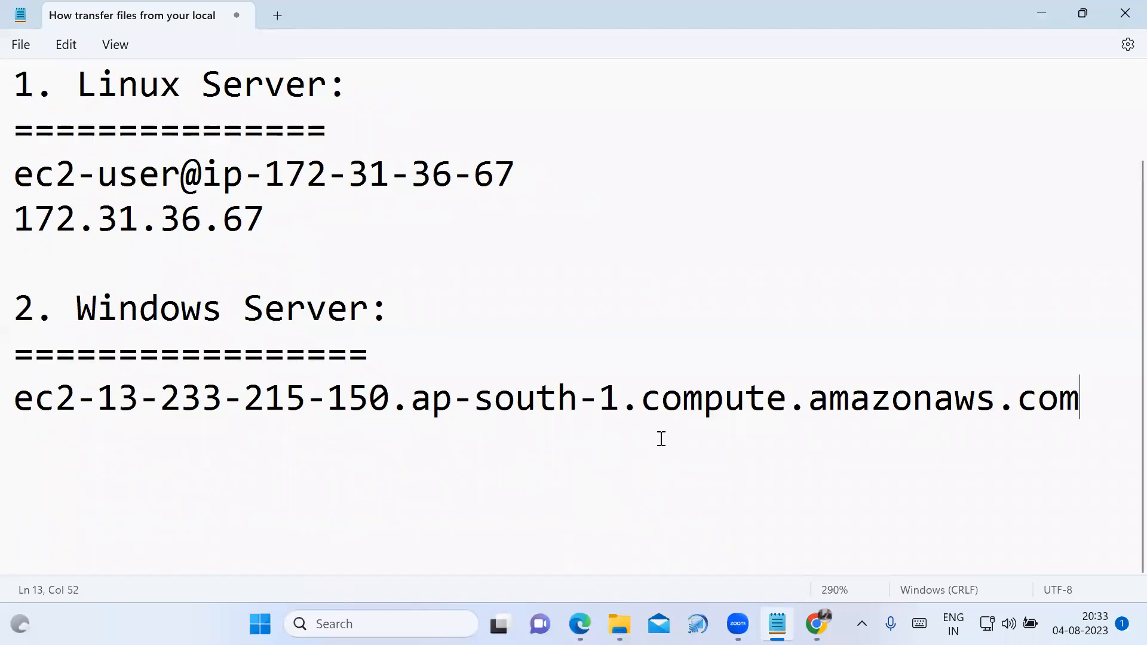
Copy the instance's user name from the EC2 connection page into the Notepad notes below the public DNS.
{"action": "left_click", "coordinate": [699, 476]}
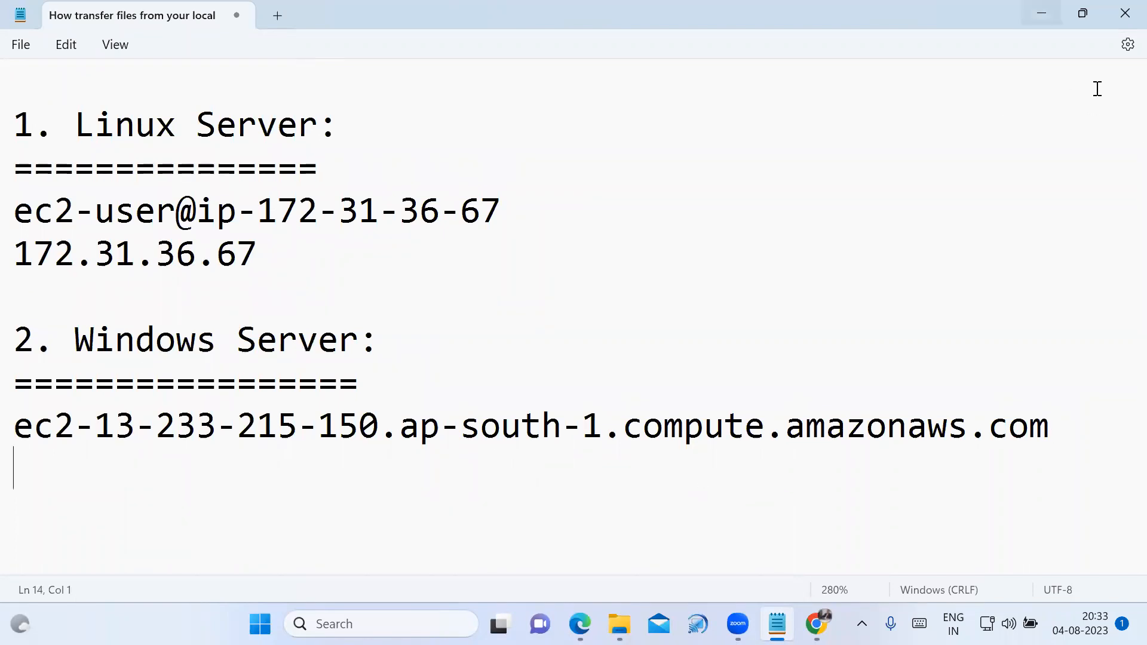
{"action": "key", "text": "alt+Tab"}
{"action": "left_click", "coordinate": [458, 331]}
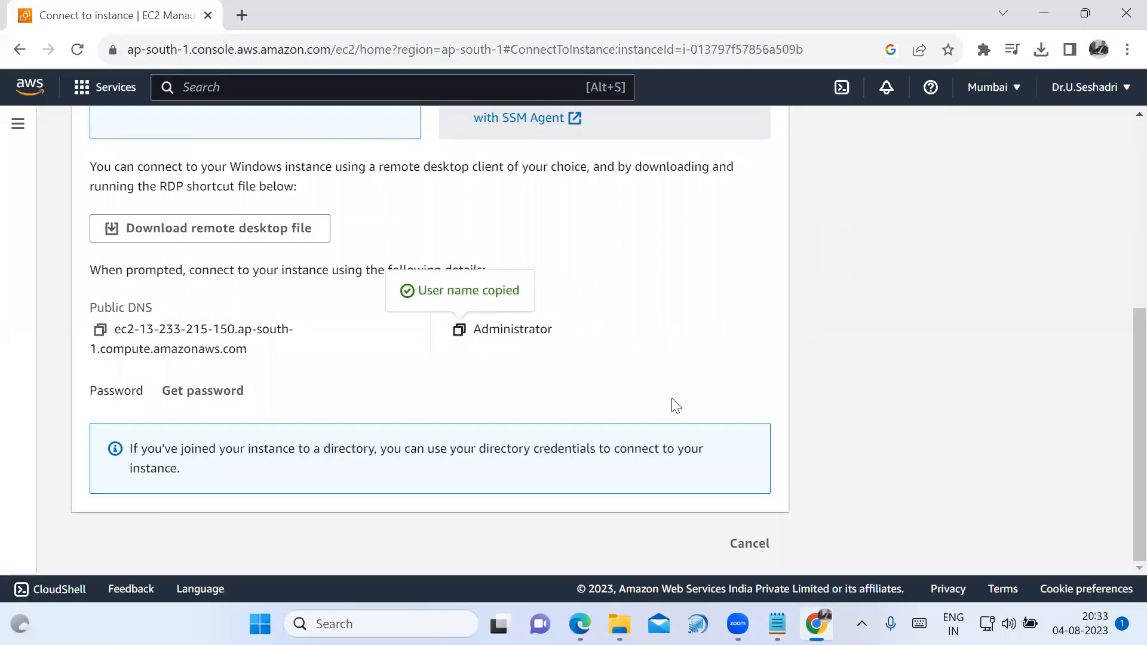
{"action": "key", "text": "alt+Tab"}
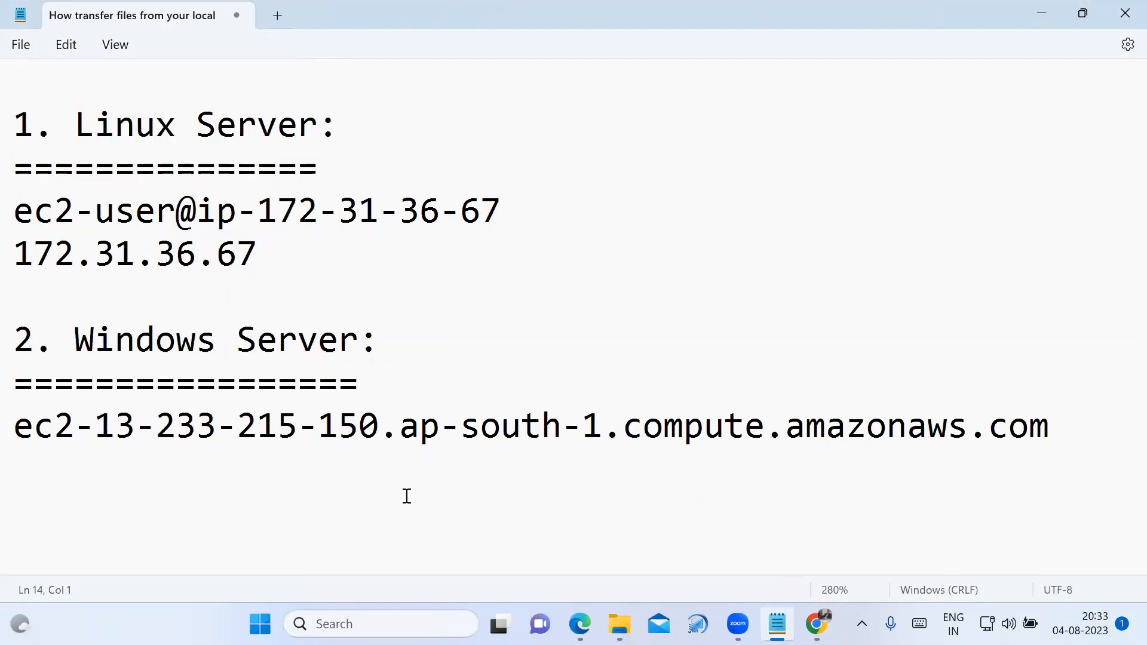
{"action": "key", "text": "ctrl+v"}
{"action": "key", "text": "Return"}
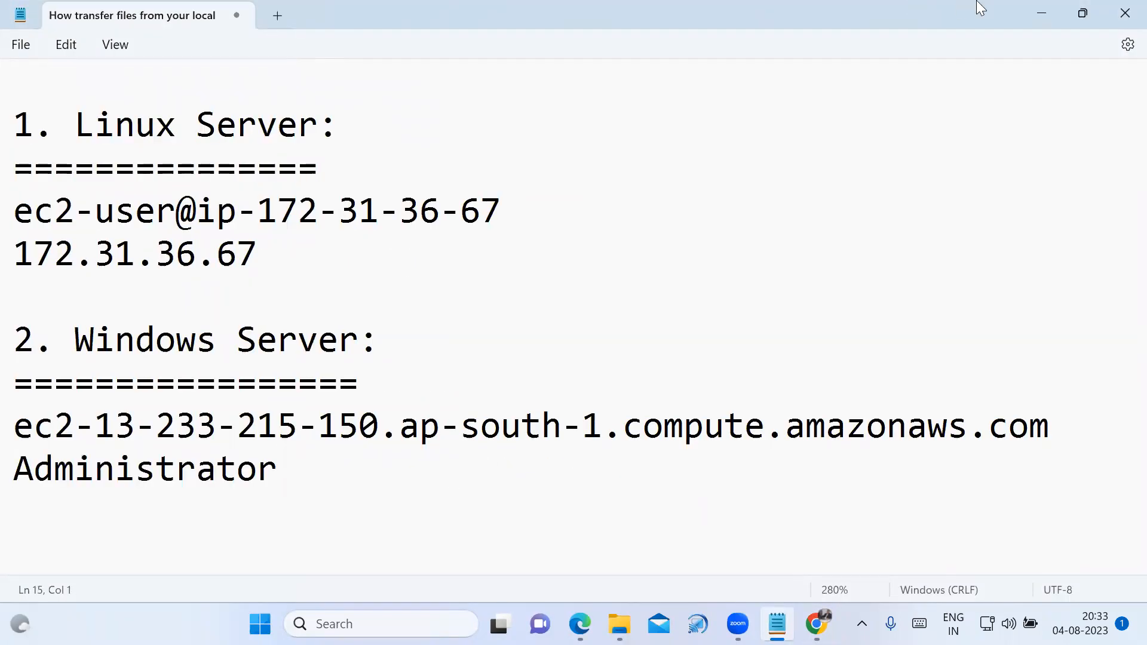
Decrypt the Windows-Server-CSE administrator password using the private key file Linux-Server-CSE-Key from Downloads.
{"action": "left_click", "coordinate": [1041, 13]}
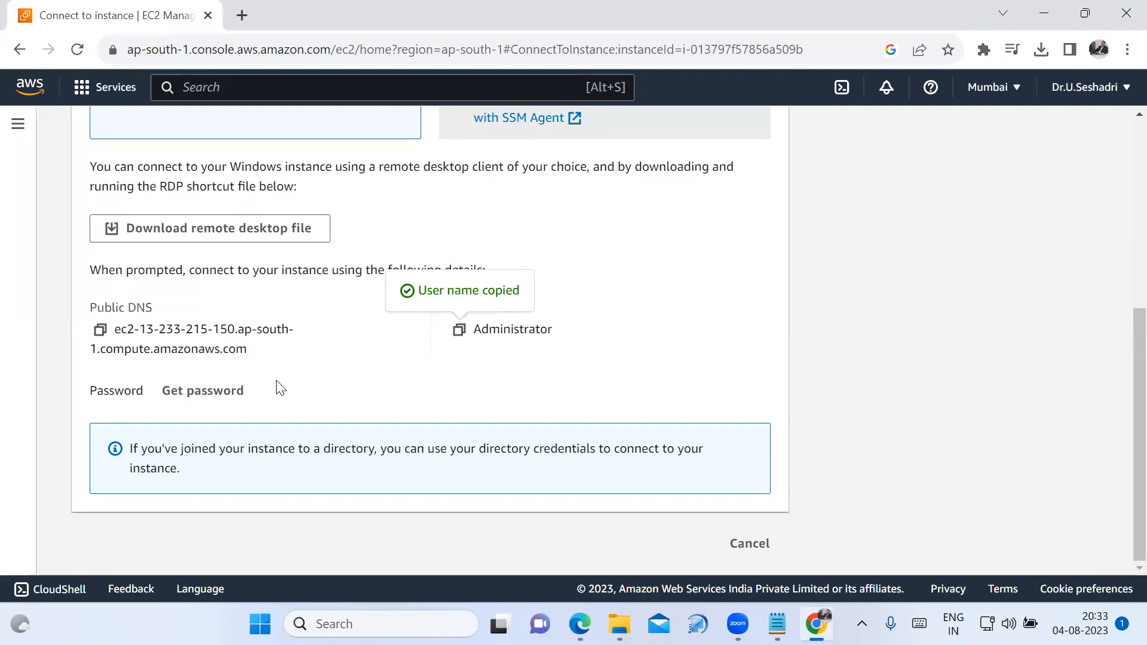
{"action": "left_click", "coordinate": [227, 399]}
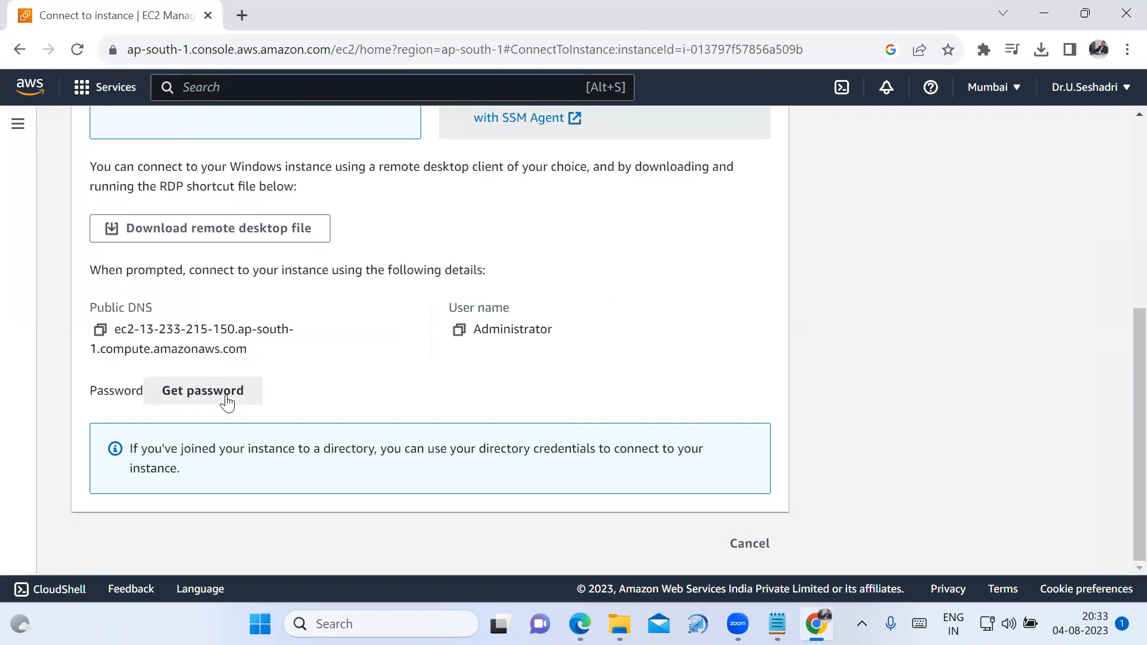
{"action": "scroll", "coordinate": [321, 453], "scroll_direction": "down", "scroll_amount": 1}
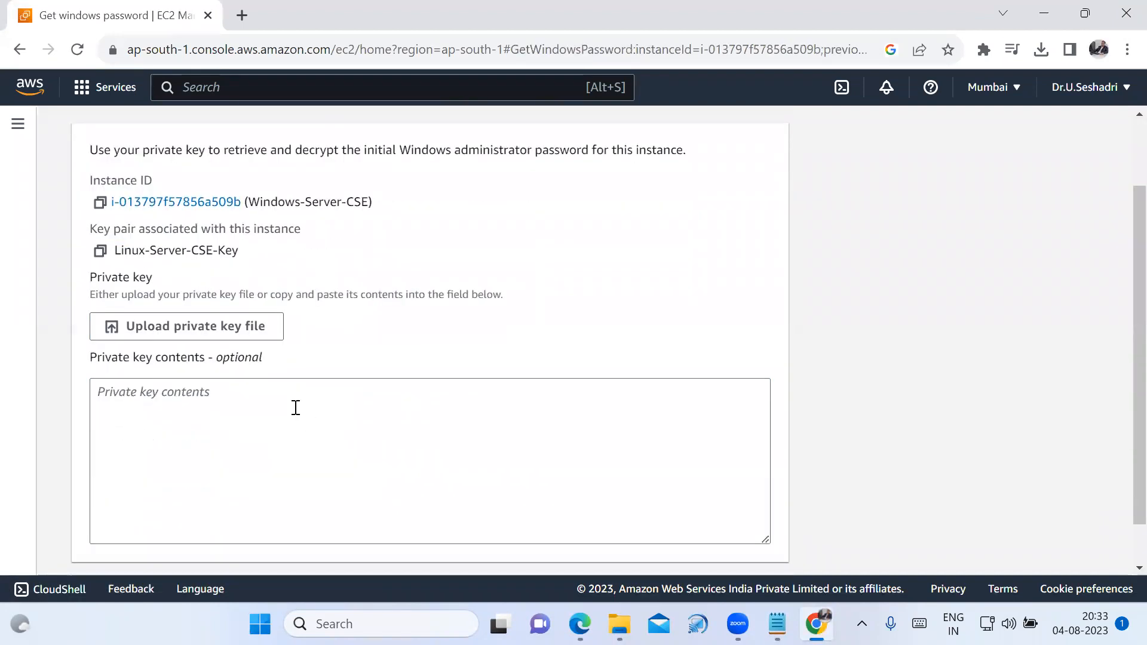
{"action": "left_click", "coordinate": [254, 337]}
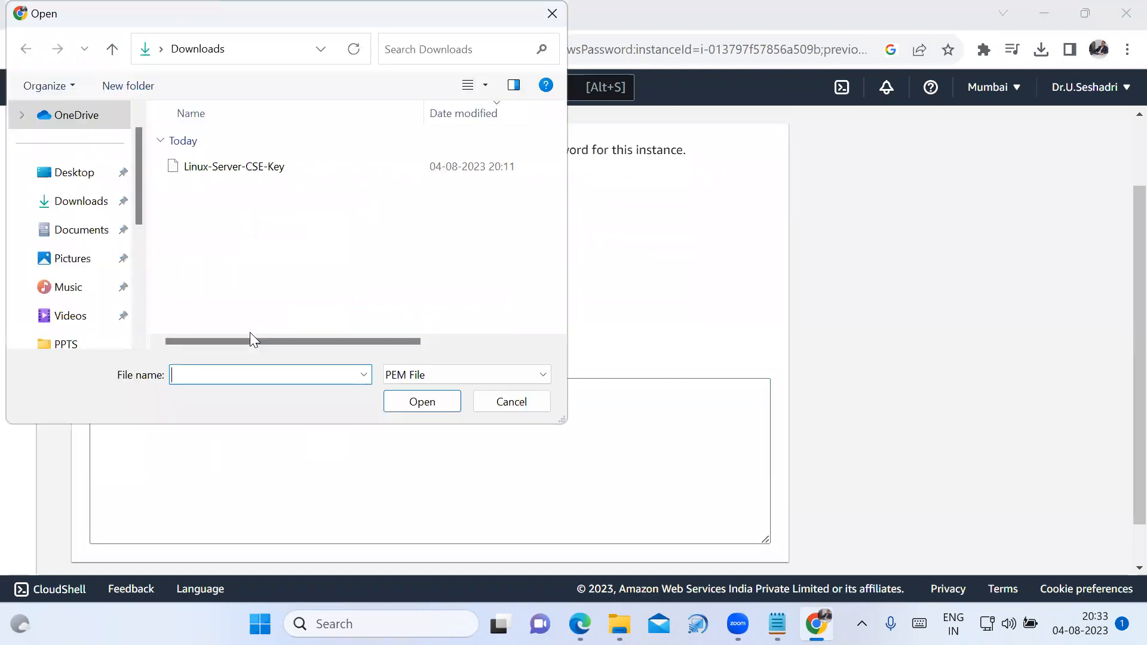
{"action": "left_click", "coordinate": [257, 169]}
{"action": "left_click", "coordinate": [439, 406]}
{"action": "scroll", "coordinate": [741, 470], "scroll_direction": "down", "scroll_amount": 5}
{"action": "scroll", "coordinate": [741, 470], "scroll_direction": "down", "scroll_amount": 5}
{"action": "left_click", "coordinate": [740, 545]}
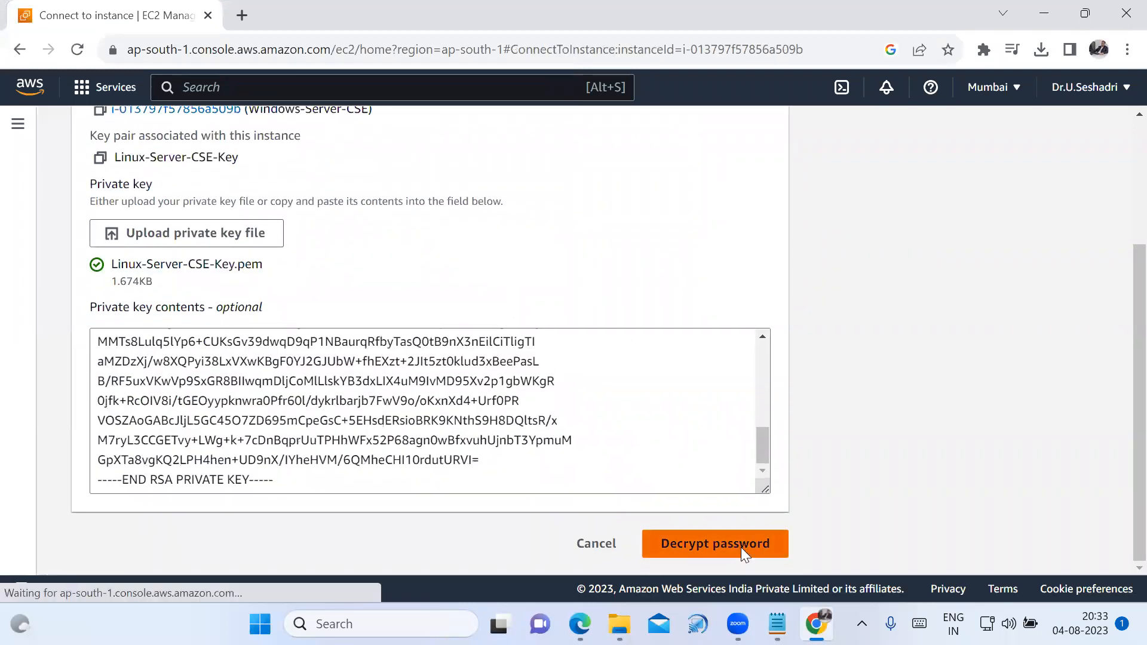
{"action": "scroll", "coordinate": [628, 490], "scroll_direction": "down", "scroll_amount": 3}
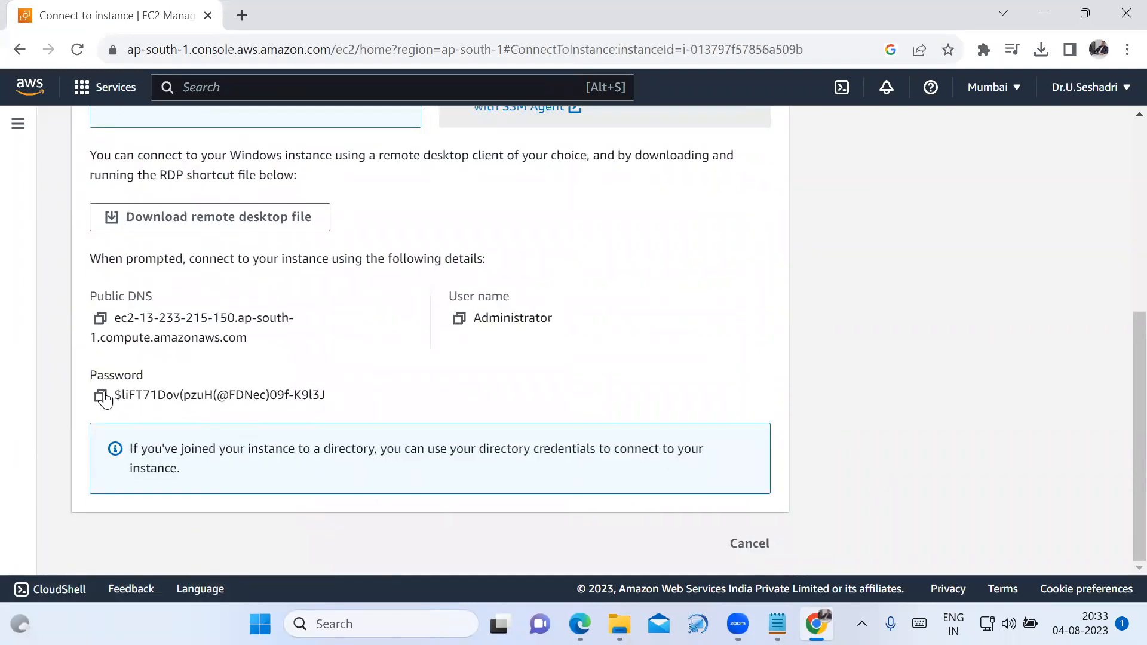
Copy the decrypted administrator password into the Notepad notes below the user name.
{"action": "left_click", "coordinate": [102, 396]}
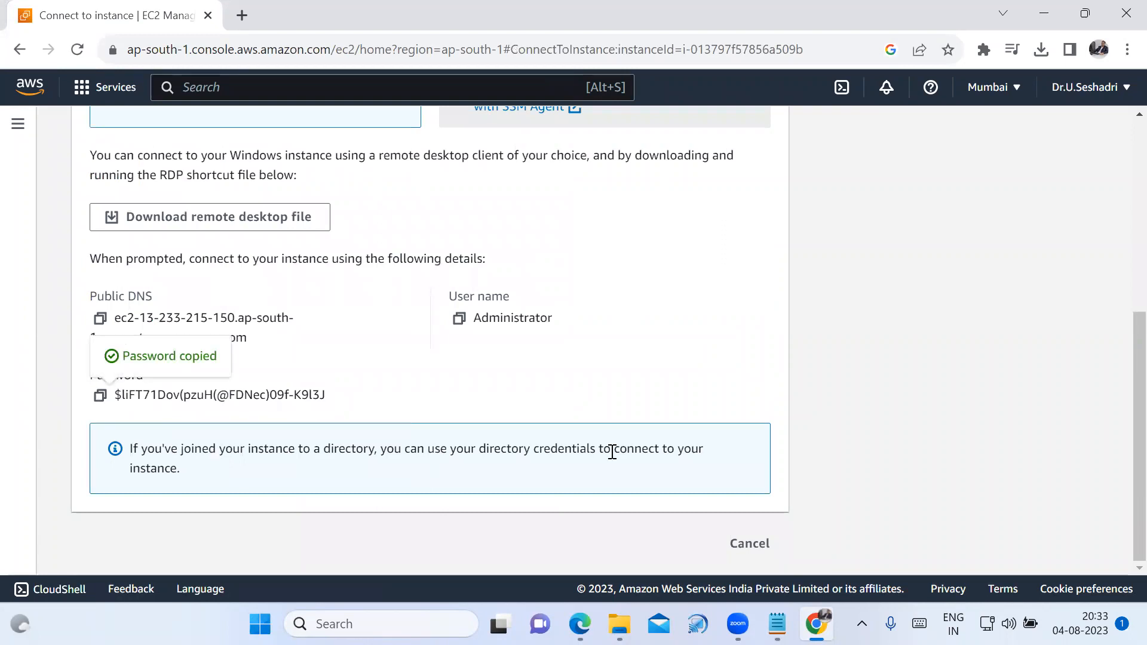
{"action": "left_click", "coordinate": [764, 610]}
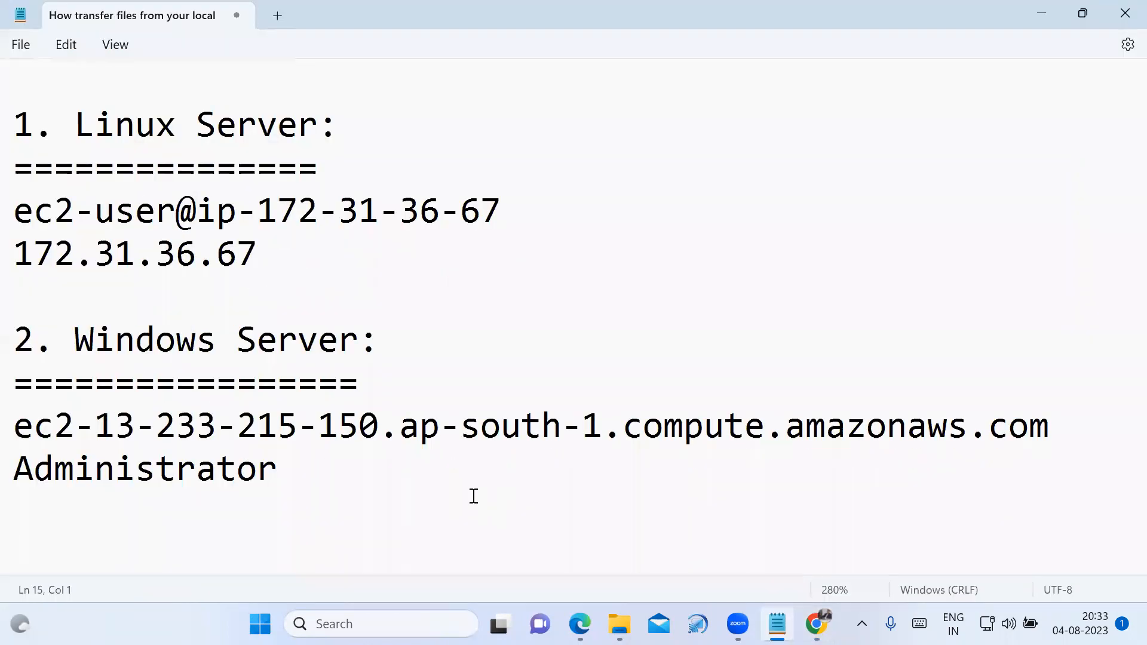
{"action": "key", "text": "ctrl+v"}
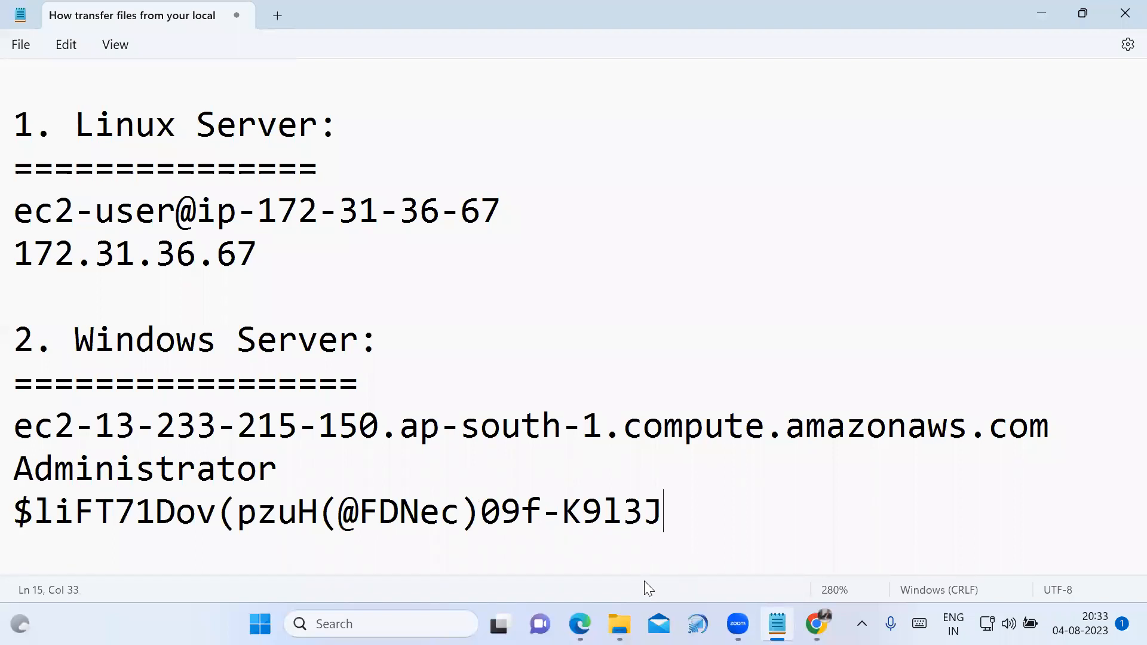
In File Explorer, open the US text file from the US Technology > AWS Batch-101 > Pdf folder on drive E.
{"action": "mouse_move", "coordinate": [619, 624]}
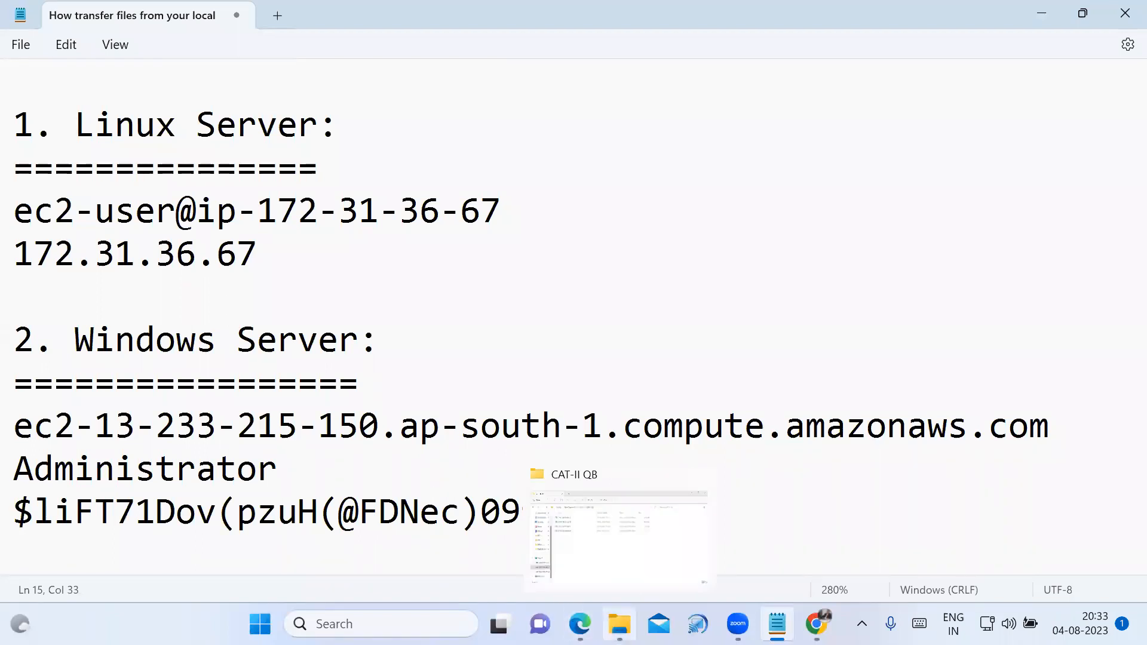
{"action": "left_click", "coordinate": [597, 532]}
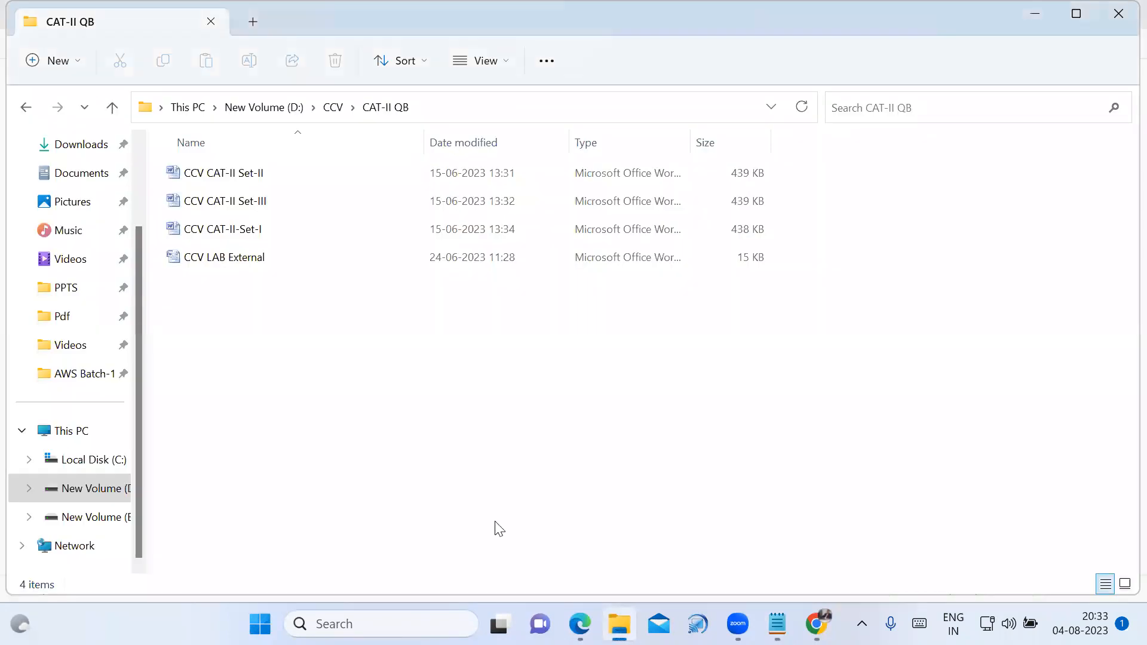
{"action": "left_click", "coordinate": [92, 526]}
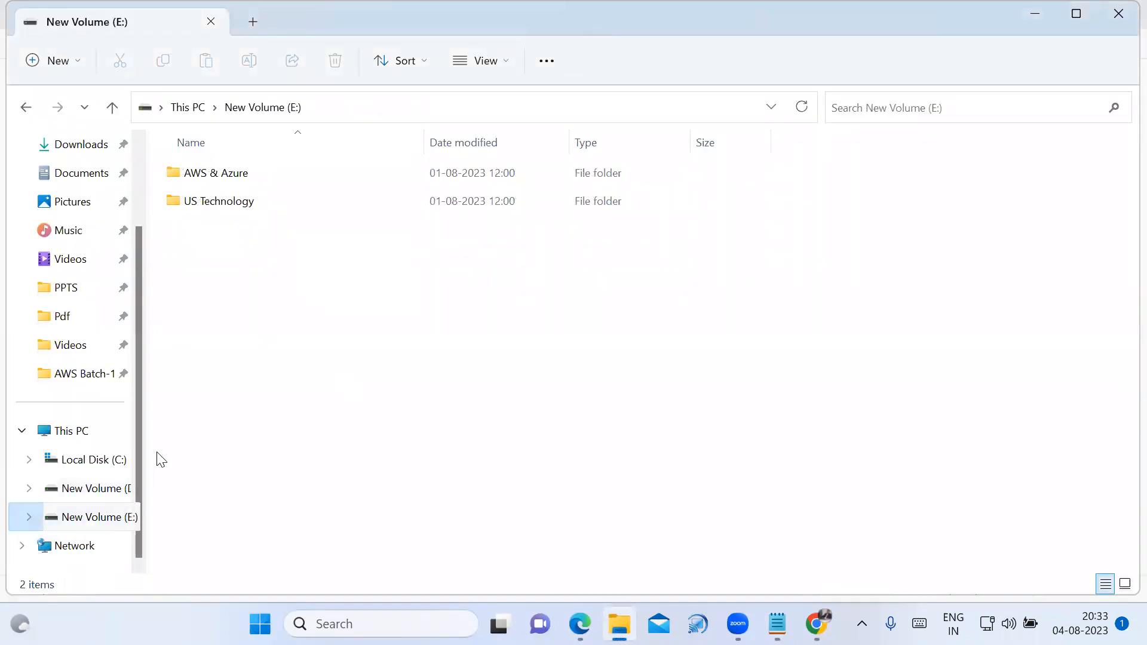
{"action": "double_click", "coordinate": [245, 207]}
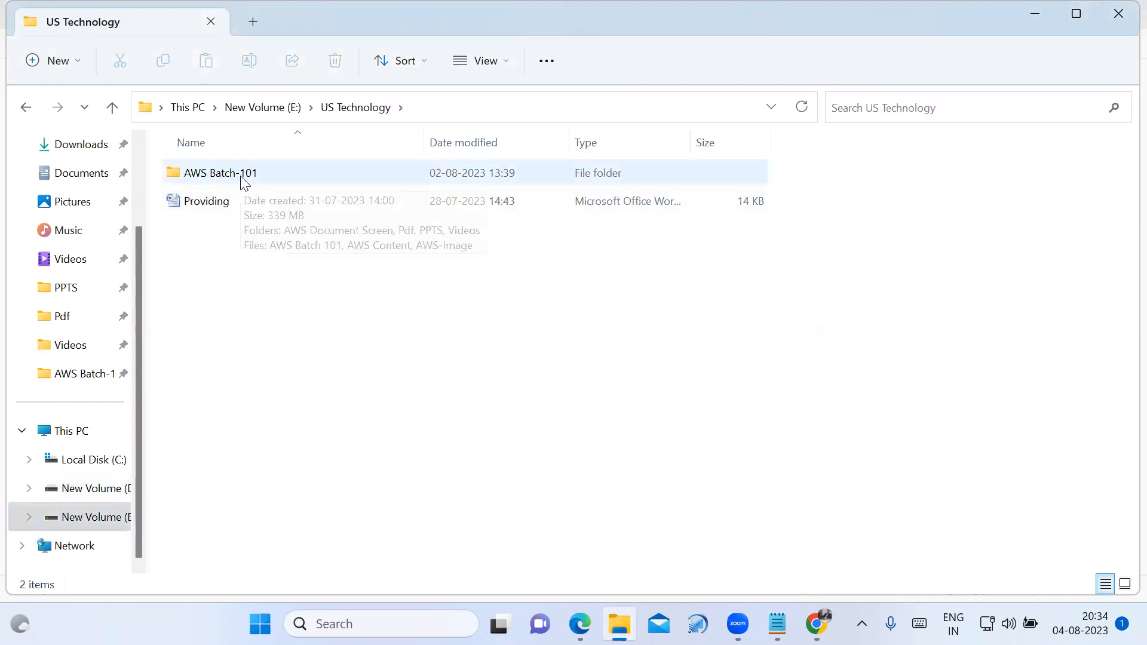
{"action": "double_click", "coordinate": [244, 180]}
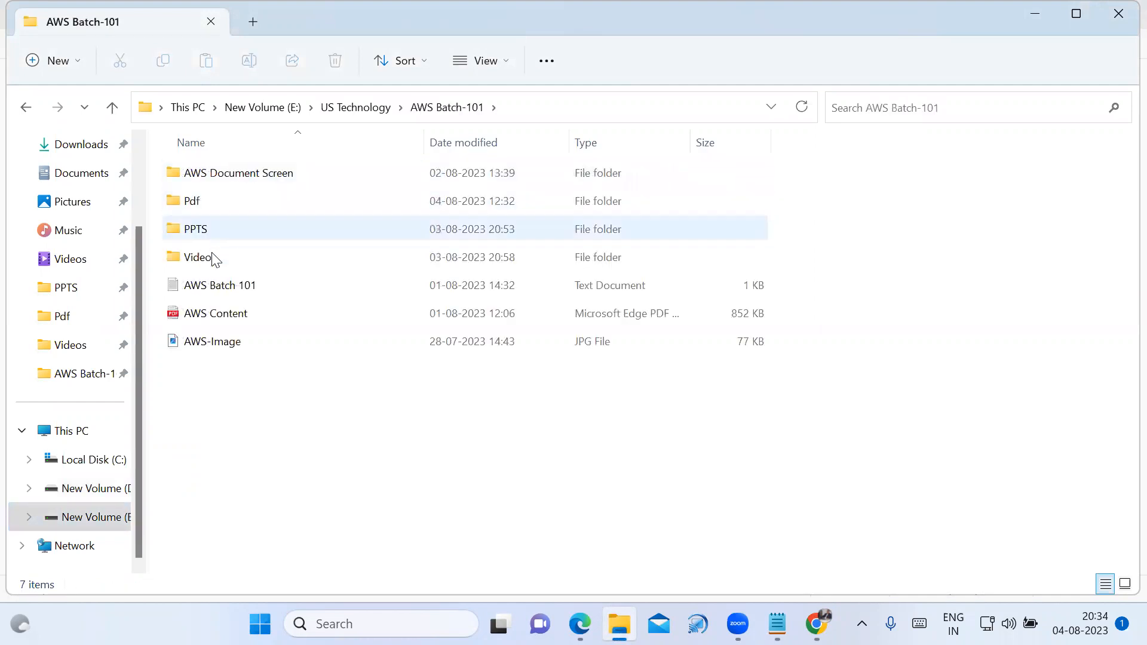
{"action": "double_click", "coordinate": [194, 205]}
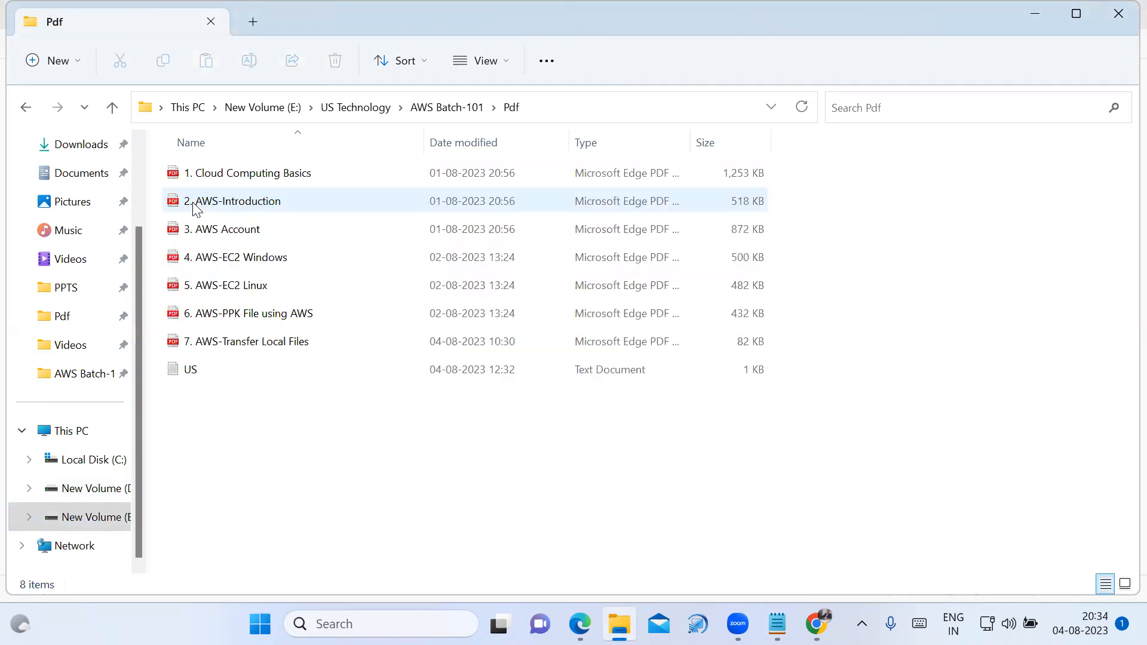
{"action": "double_click", "coordinate": [182, 372]}
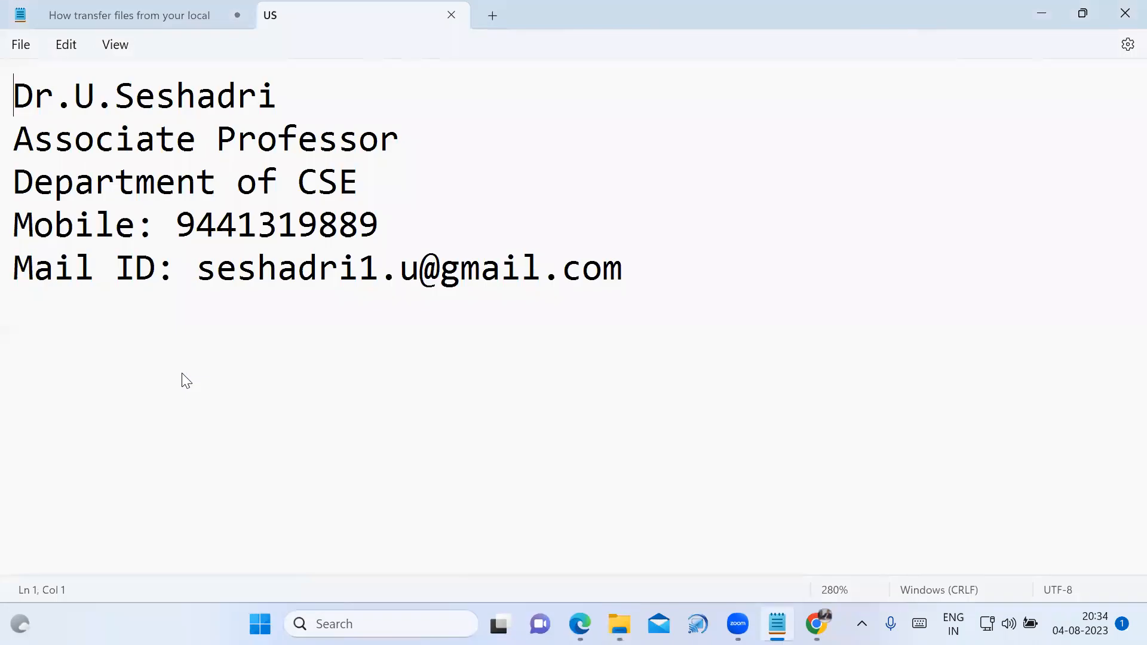
Enlarge and examine the contact details in the US file, close it and reduce the notes' text size.
{"action": "scroll", "coordinate": [539, 449], "scroll_direction": "up", "scroll_amount": 14, "text": "ctrl"}
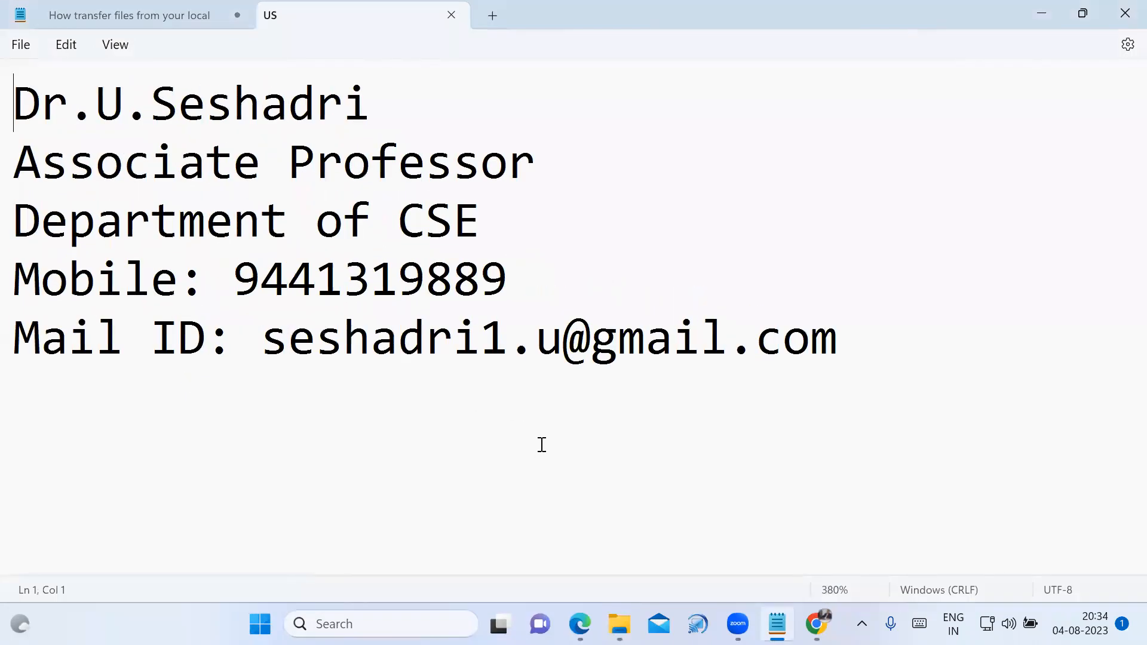
{"action": "scroll", "coordinate": [542, 445], "scroll_direction": "up", "scroll_amount": 8, "text": "ctrl"}
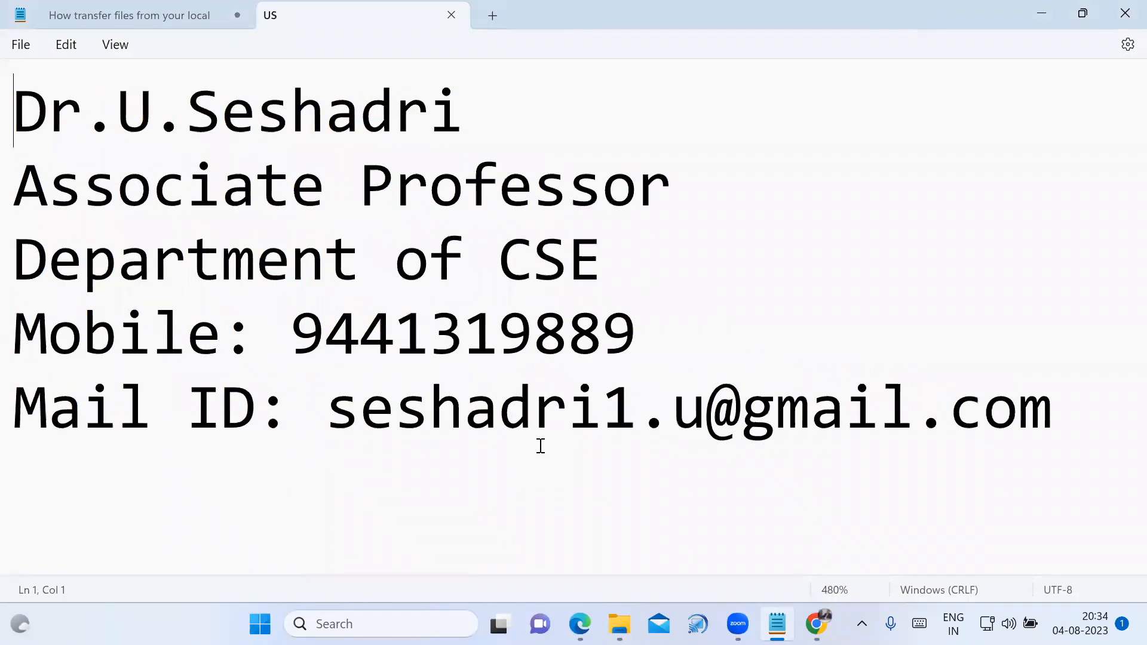
{"action": "left_click_drag", "start_coordinate": [15, 110], "coordinate": [1128, 438]}
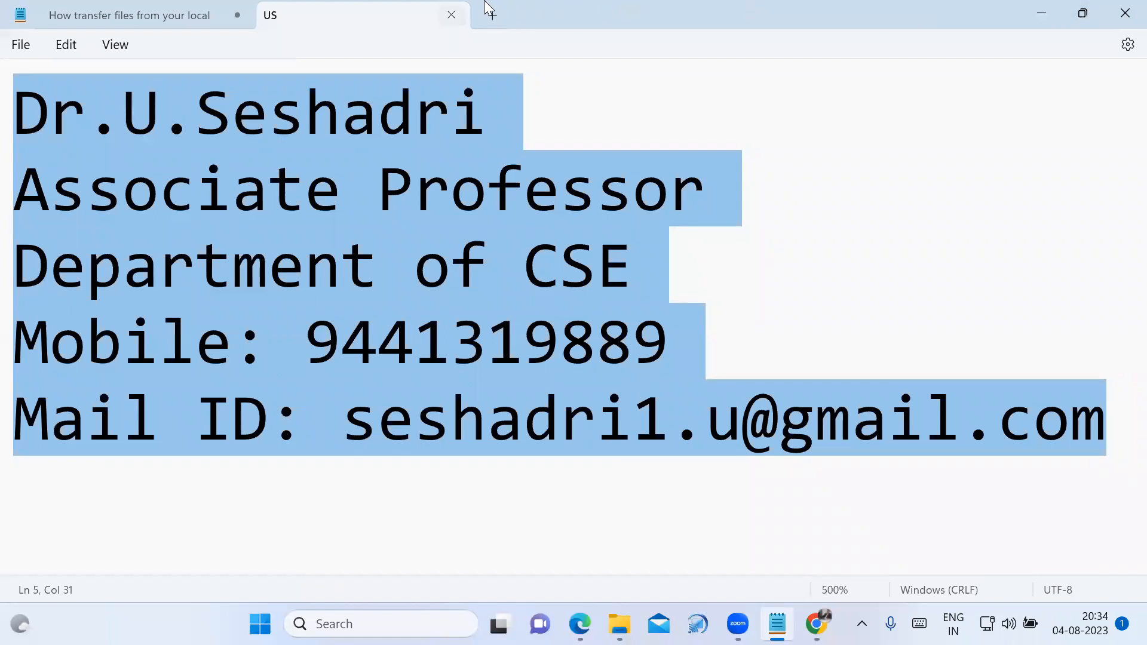
{"action": "key", "text": "ctrl+w"}
{"action": "scroll", "coordinate": [640, 397], "scroll_direction": "down", "scroll_amount": 9, "text": "ctrl"}
{"action": "scroll", "coordinate": [640, 407], "scroll_direction": "down", "scroll_amount": 15, "text": "ctrl"}
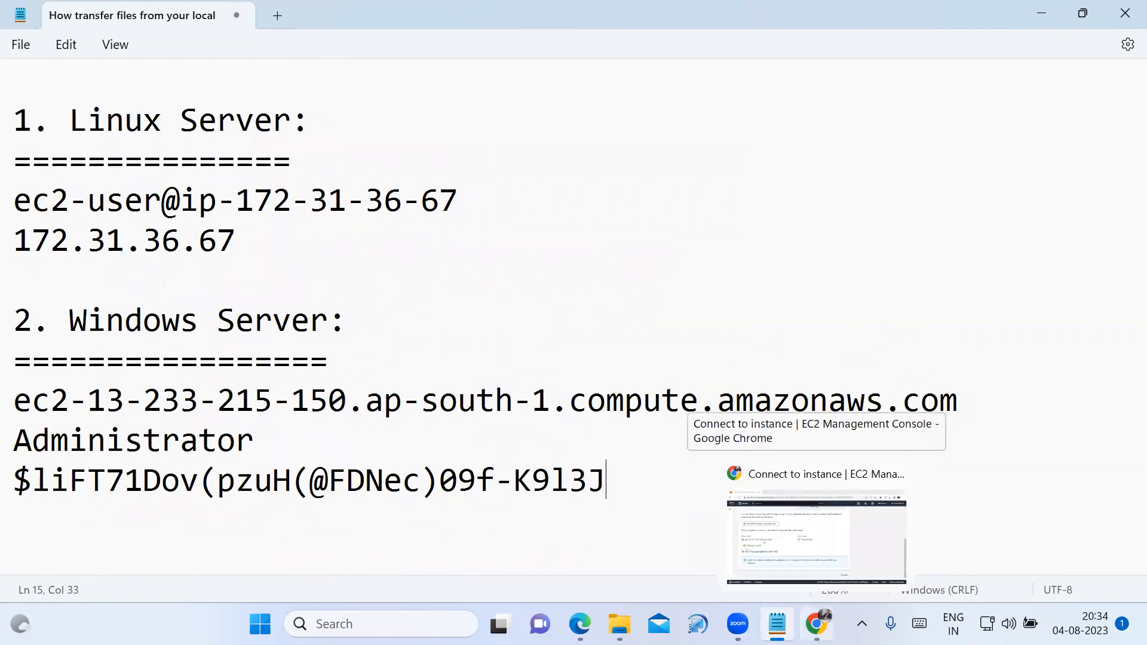
Return to the EC2 connection page in Chrome, review the RDP details and launch Remote Desktop Connection.
{"action": "left_click", "coordinate": [817, 624]}
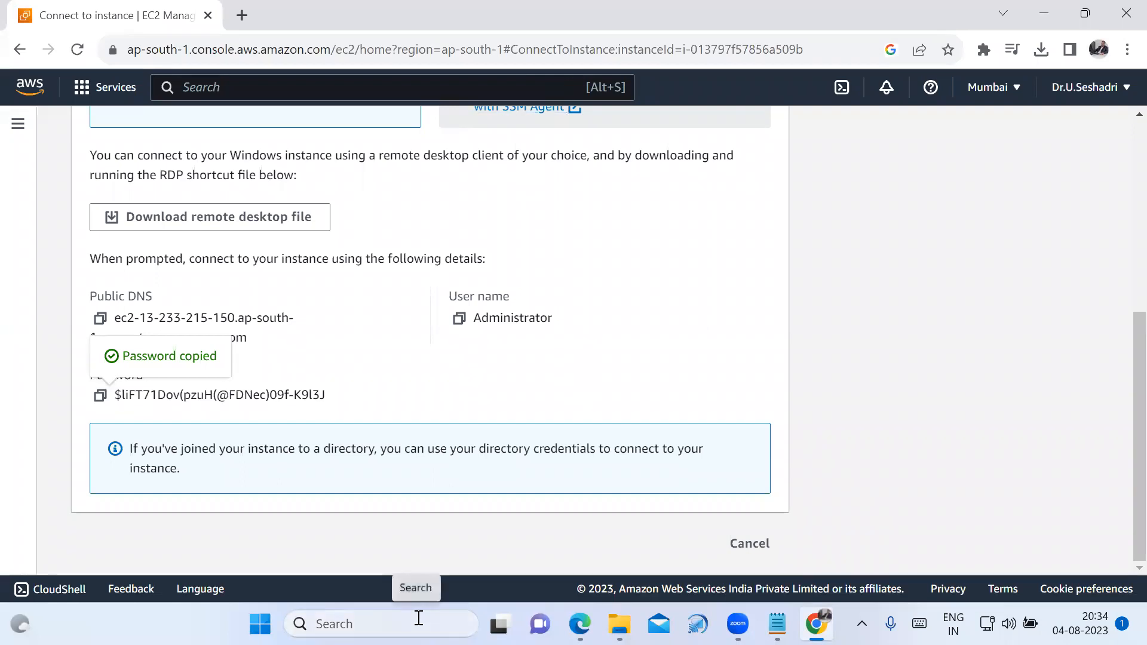
{"action": "scroll", "coordinate": [383, 363], "scroll_direction": "up", "scroll_amount": 1}
{"action": "scroll", "coordinate": [464, 323], "scroll_direction": "up", "scroll_amount": 2}
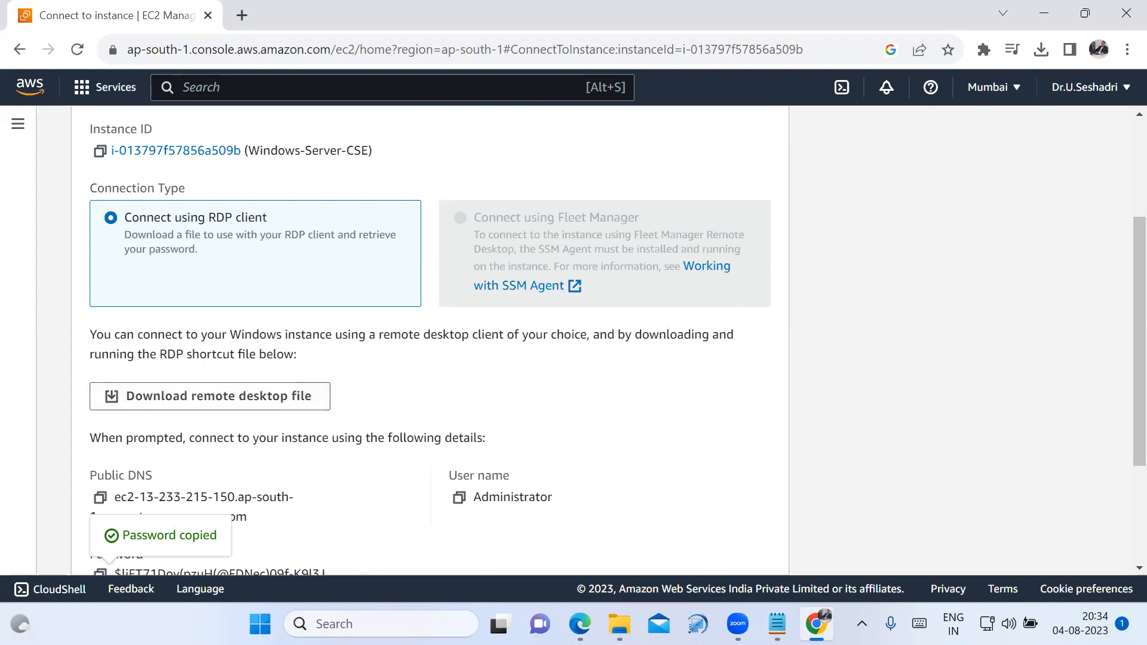
{"action": "left_click", "coordinate": [382, 624]}
{"action": "type", "text": "re"}
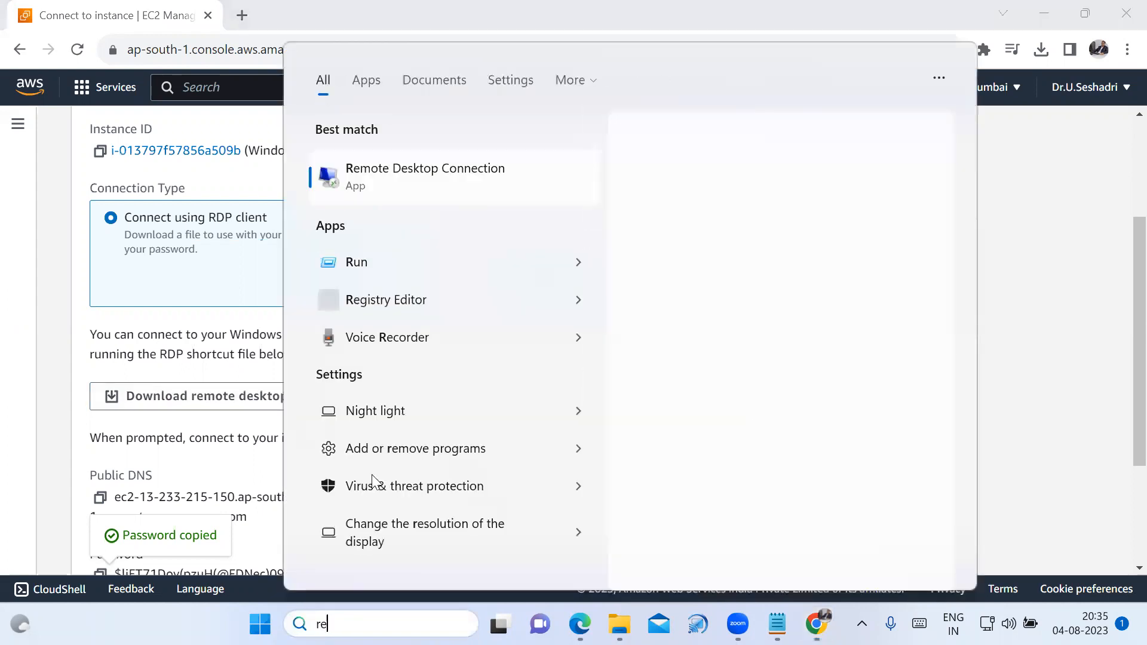
{"action": "left_click", "coordinate": [458, 182]}
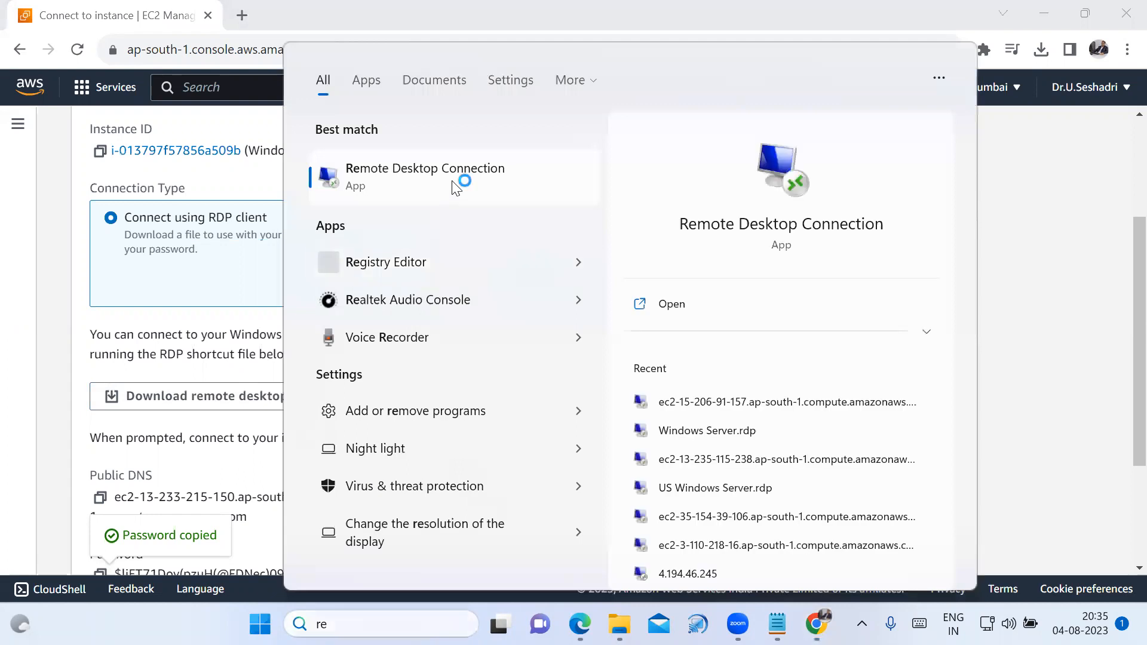
{"action": "key", "text": "BackSpace"}
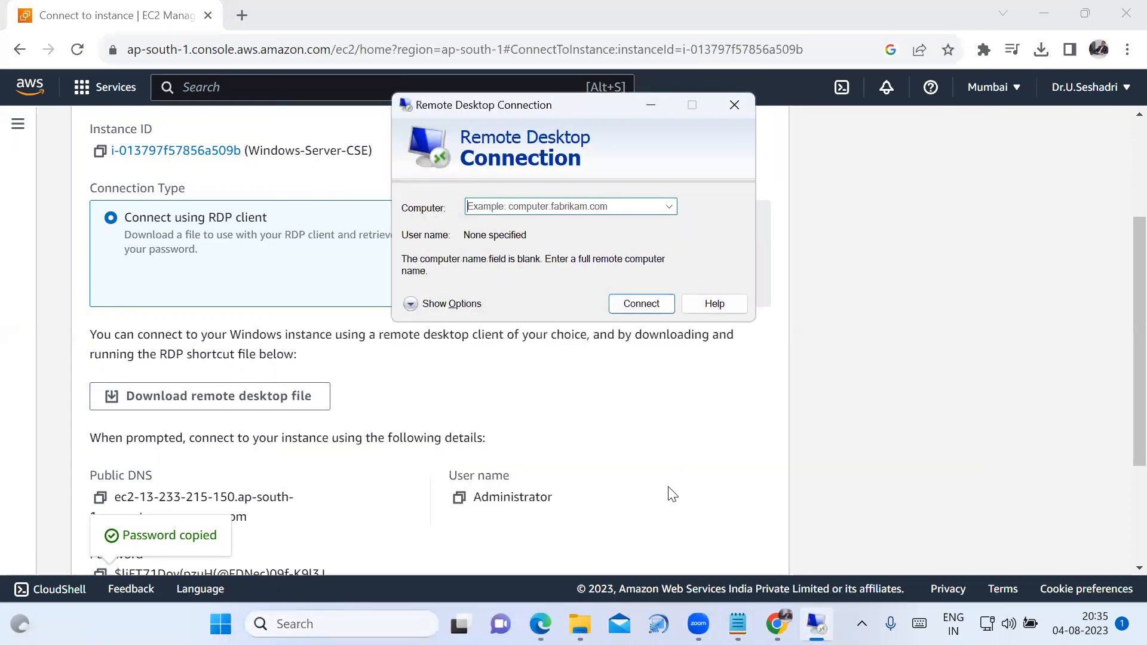
Copy ec2-13-233-215-150.ap-south-1.compute.amazonaws.com from the Notepad notes into Remote Desktop Connection as the computer name.
{"action": "left_click", "coordinate": [738, 623]}
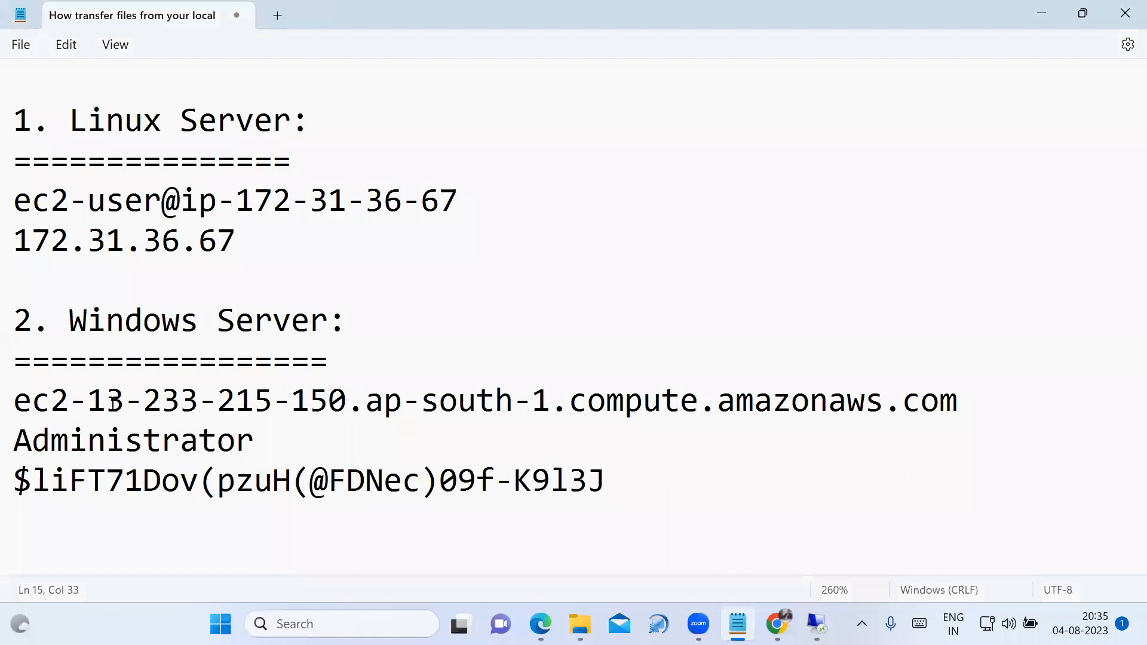
{"action": "left_click_drag", "start_coordinate": [16, 402], "coordinate": [1009, 385]}
{"action": "key", "text": "ctrl+c"}
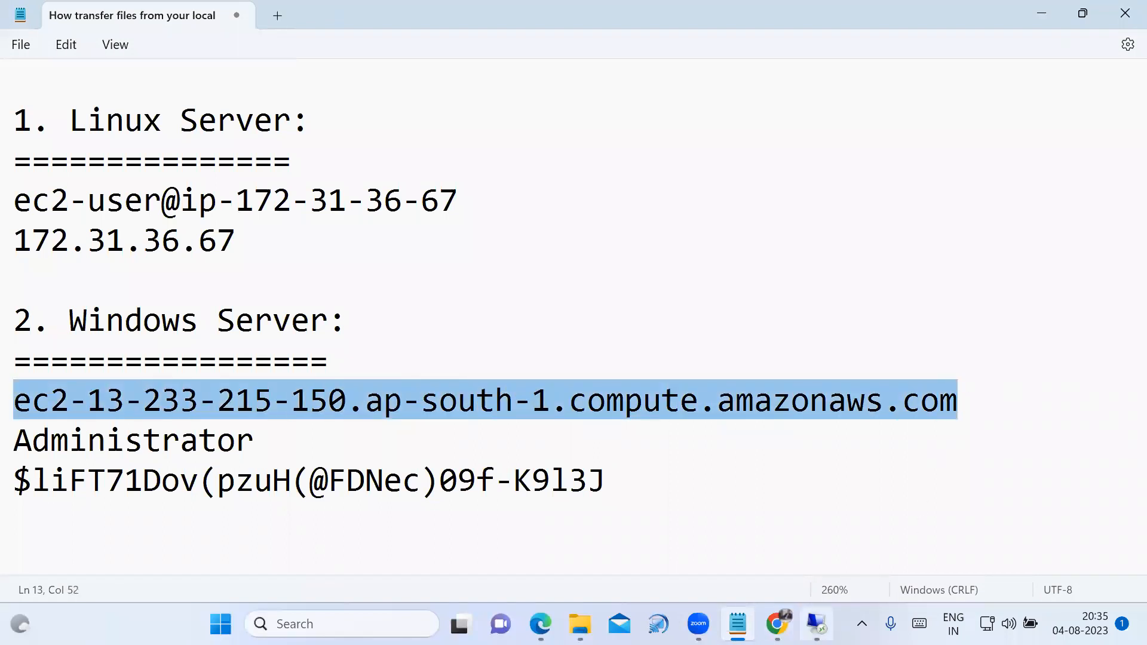
{"action": "left_click", "coordinate": [816, 624]}
{"action": "key", "text": "ctrl+v"}
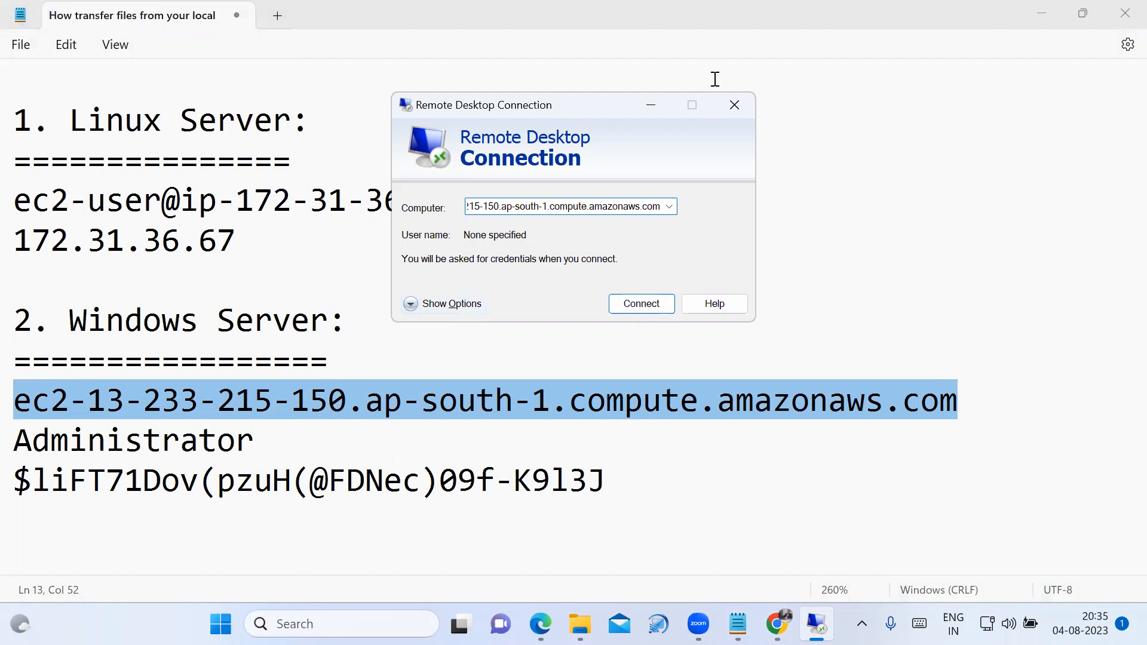
Draw a red circle around Show Options with the annotation pen and erase it.
{"action": "key", "text": "ctrl+2"}
{"action": "mouse_move", "coordinate": [512, 298]}
{"action": "left_mouse_down"}
{"action": "mouse_move", "coordinate": [399, 281]}
{"action": "mouse_move", "coordinate": [394, 330]}
{"action": "left_mouse_up"}
{"action": "left_click_drag", "start_coordinate": [473, 350], "coordinate": [520, 295]}
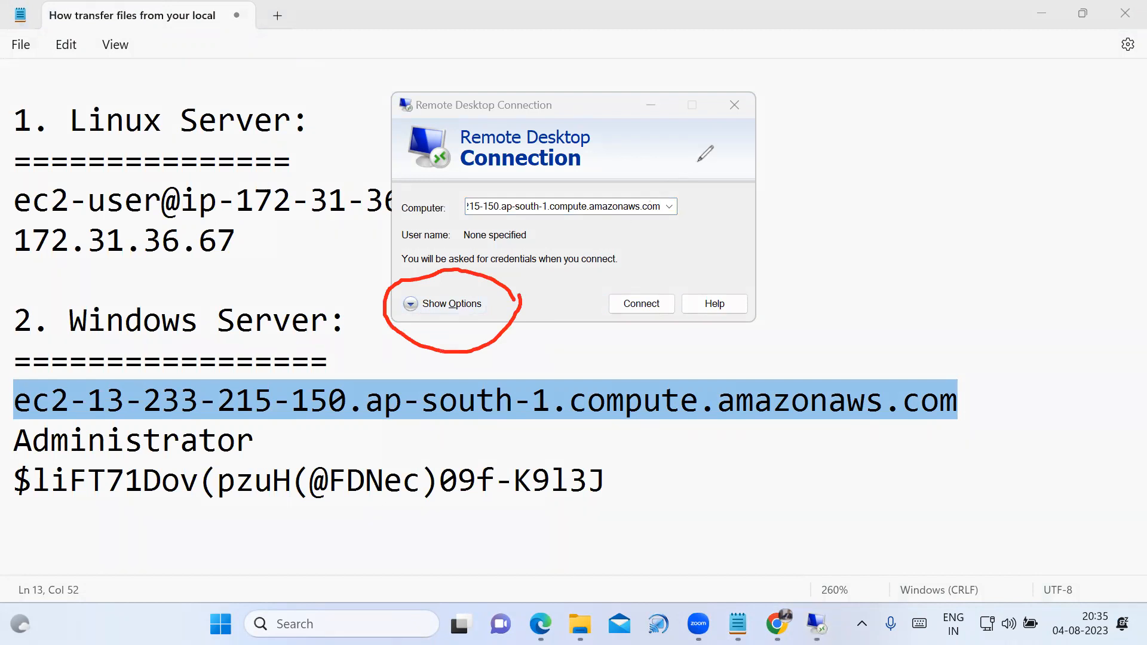
{"action": "key", "text": "e"}
{"action": "key", "text": "Escape"}
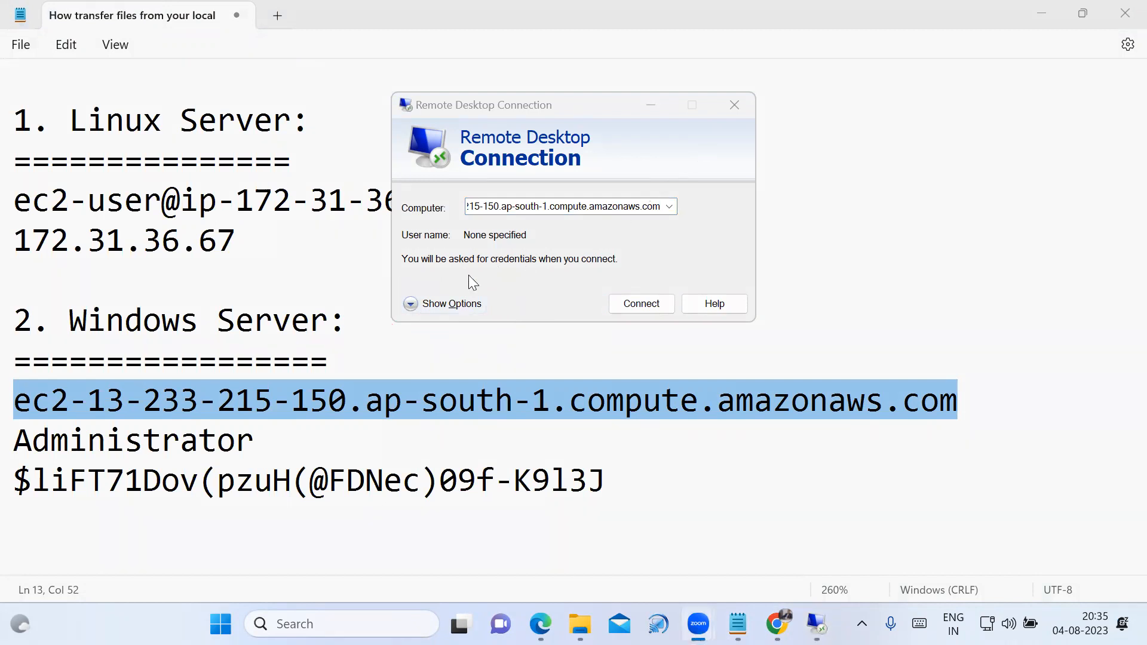
Expand the Remote Desktop Connection window to show its full connection options.
{"action": "left_click", "coordinate": [410, 303]}
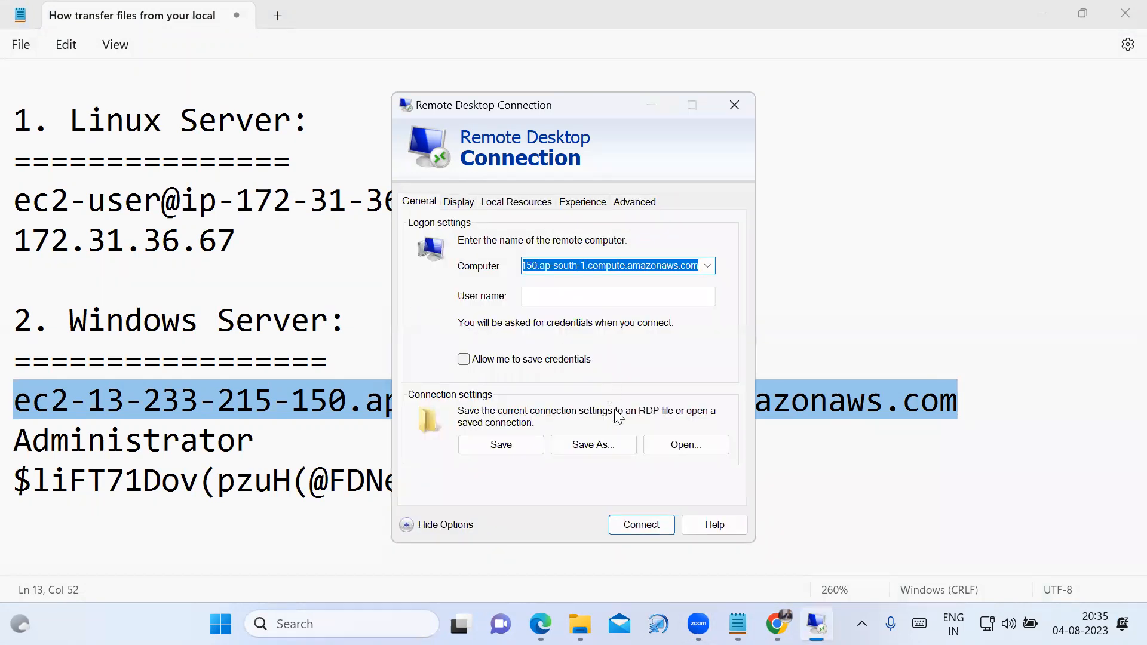
{"action": "left_click", "coordinate": [791, 1]}
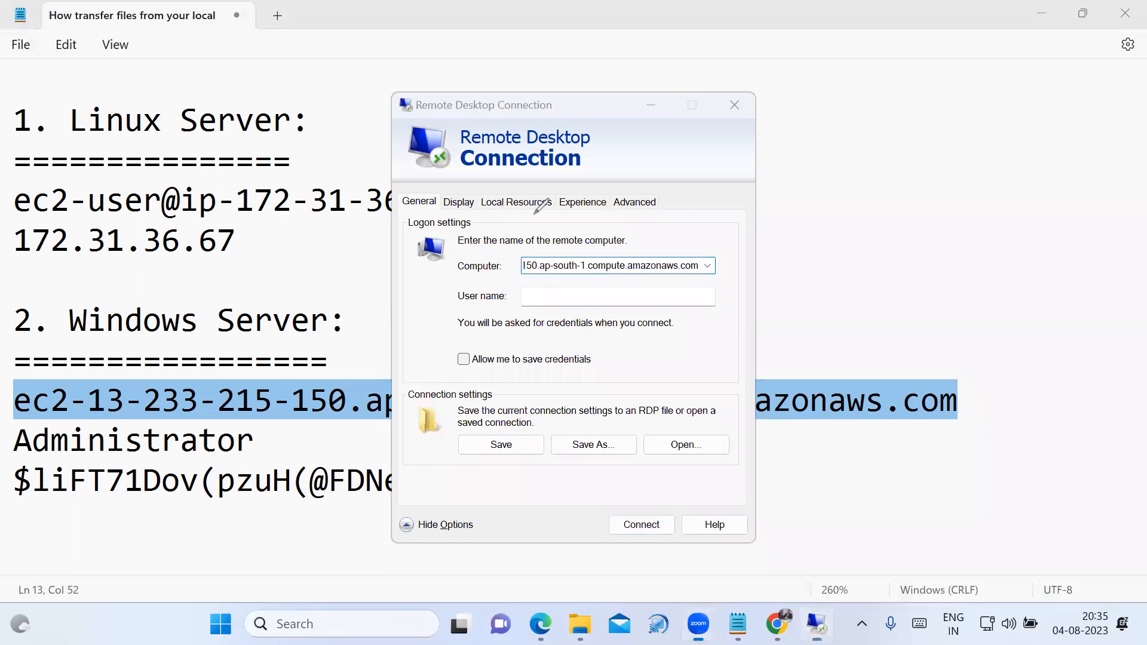
Draw a red circle around Local Resources with the annotation pen and erase it.
{"action": "mouse_move", "coordinate": [549, 215]}
{"action": "left_mouse_down"}
{"action": "mouse_move", "coordinate": [542, 186]}
{"action": "mouse_move", "coordinate": [499, 171]}
{"action": "mouse_move", "coordinate": [478, 192]}
{"action": "mouse_move", "coordinate": [505, 222]}
{"action": "mouse_move", "coordinate": [554, 205]}
{"action": "left_mouse_up"}
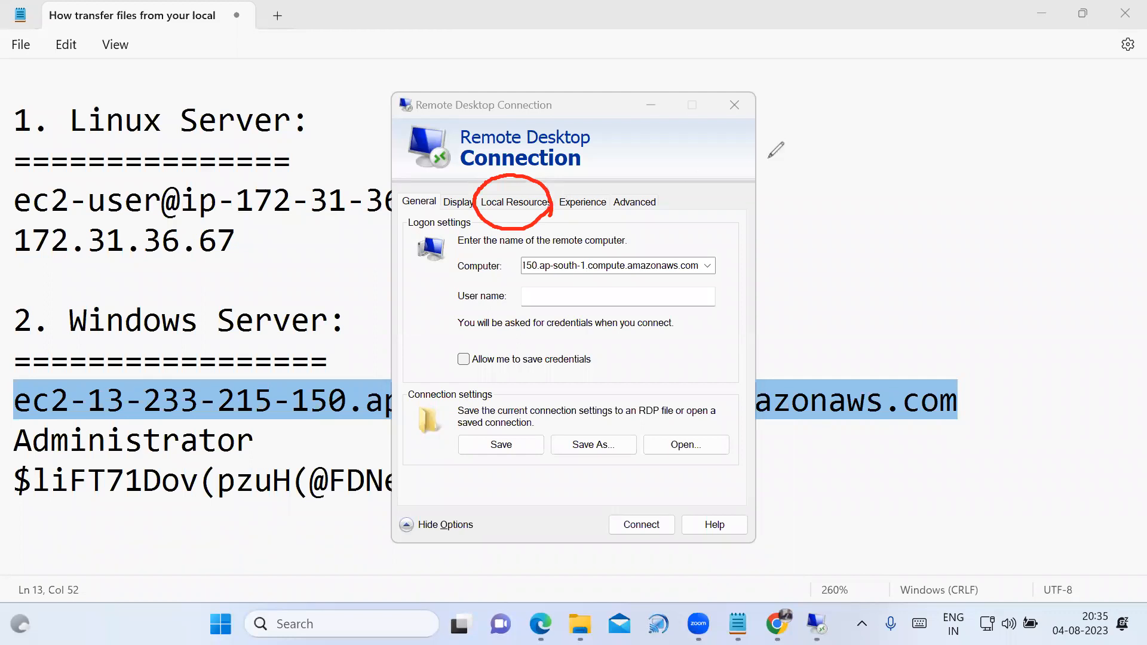
{"action": "key", "text": "ctrl+z"}
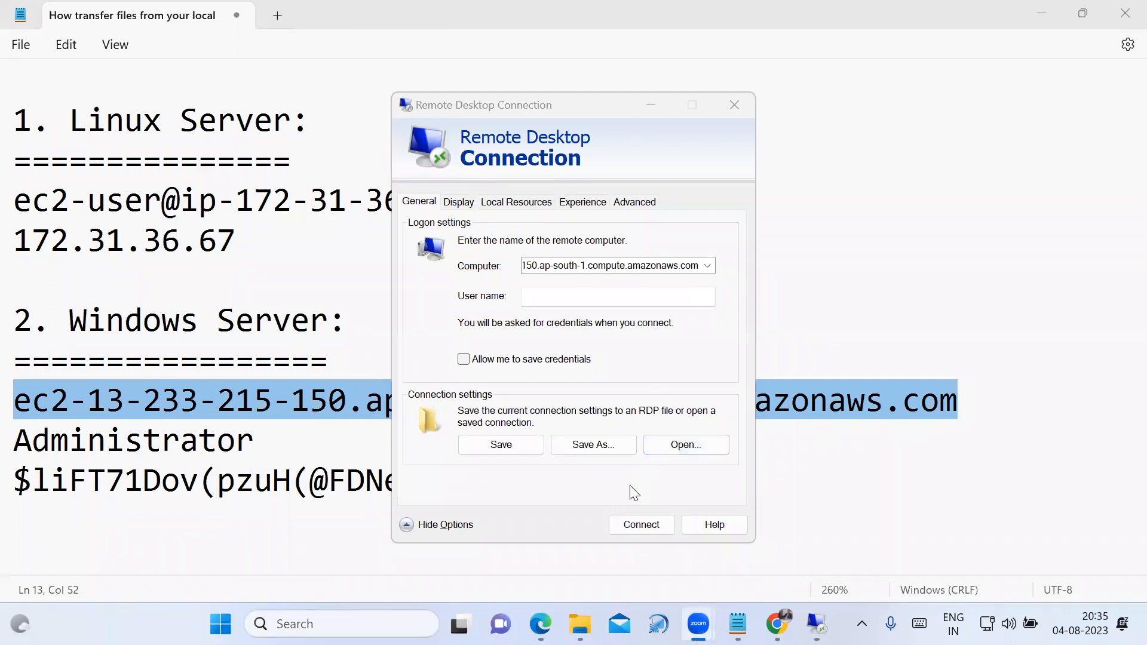
Open the additional local resources settings and share the local Drives with the remote session.
{"action": "left_click", "coordinate": [538, 203]}
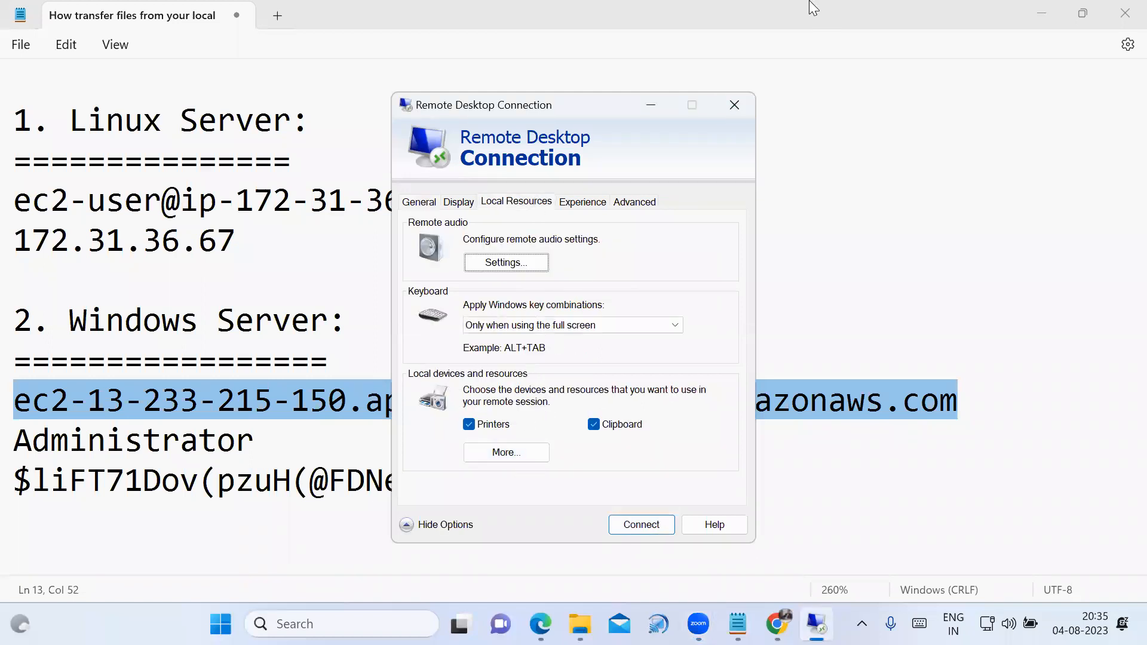
{"action": "mouse_move", "coordinate": [545, 456]}
{"action": "left_mouse_down"}
{"action": "mouse_move", "coordinate": [526, 426]}
{"action": "mouse_move", "coordinate": [476, 447]}
{"action": "mouse_move", "coordinate": [496, 469]}
{"action": "mouse_move", "coordinate": [541, 432]}
{"action": "left_mouse_up"}
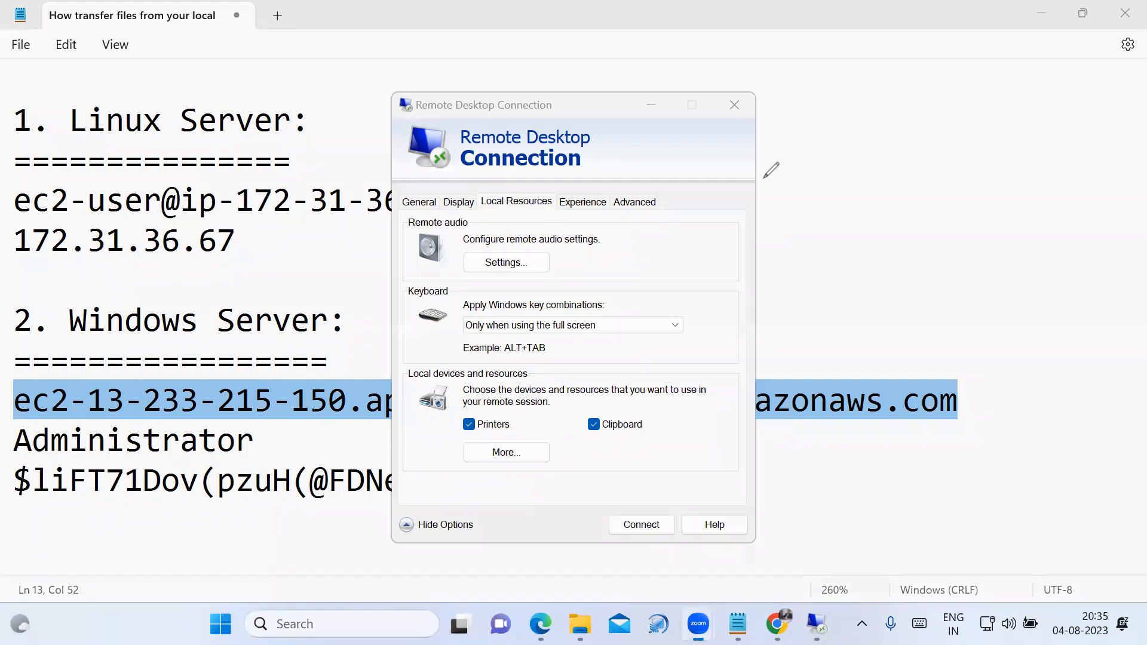
{"action": "left_click", "coordinate": [506, 453]}
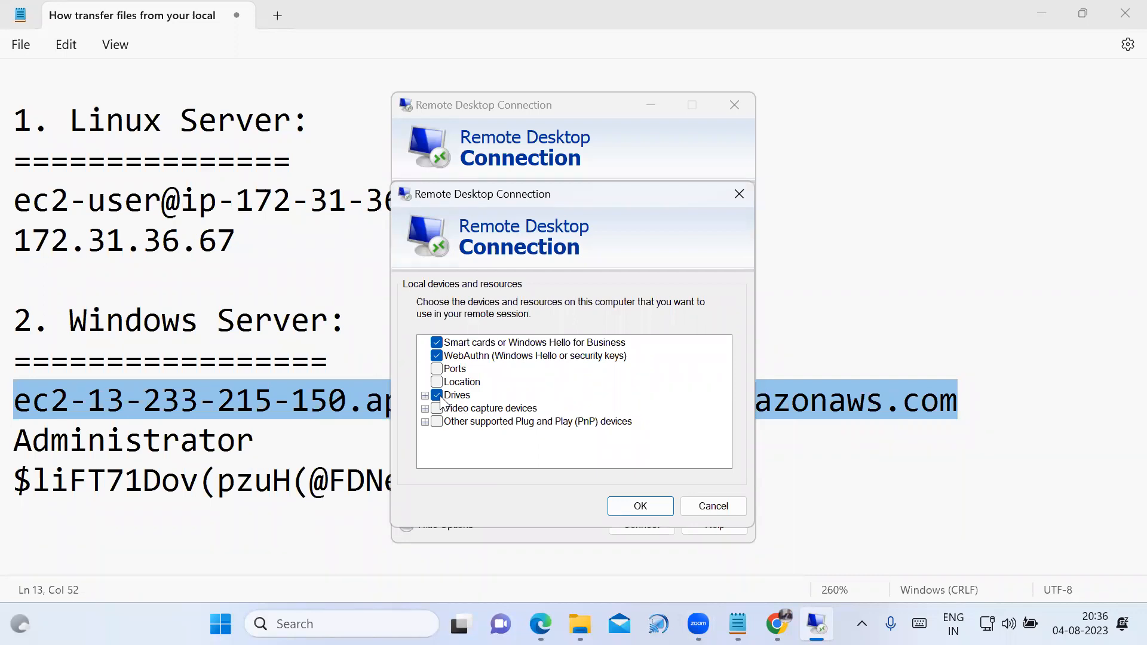
{"action": "left_click", "coordinate": [441, 397]}
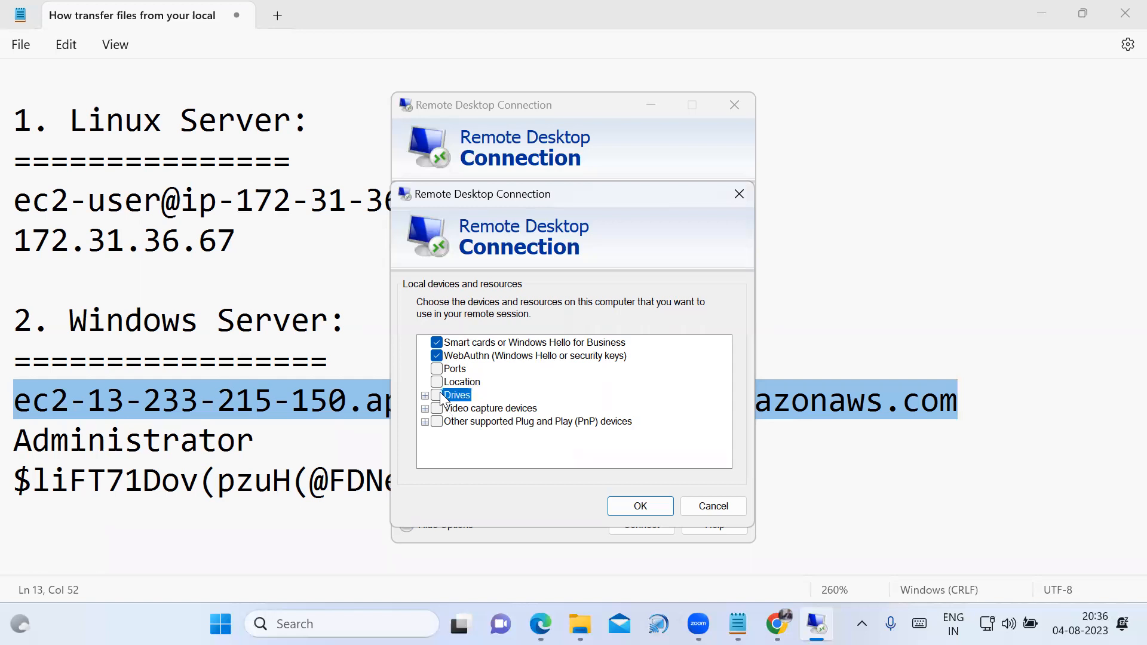
{"action": "left_click", "coordinate": [638, 507]}
Start the trusted remote connection and enter Administrator from the Notepad notes as the user name.
{"action": "left_click", "coordinate": [643, 527]}
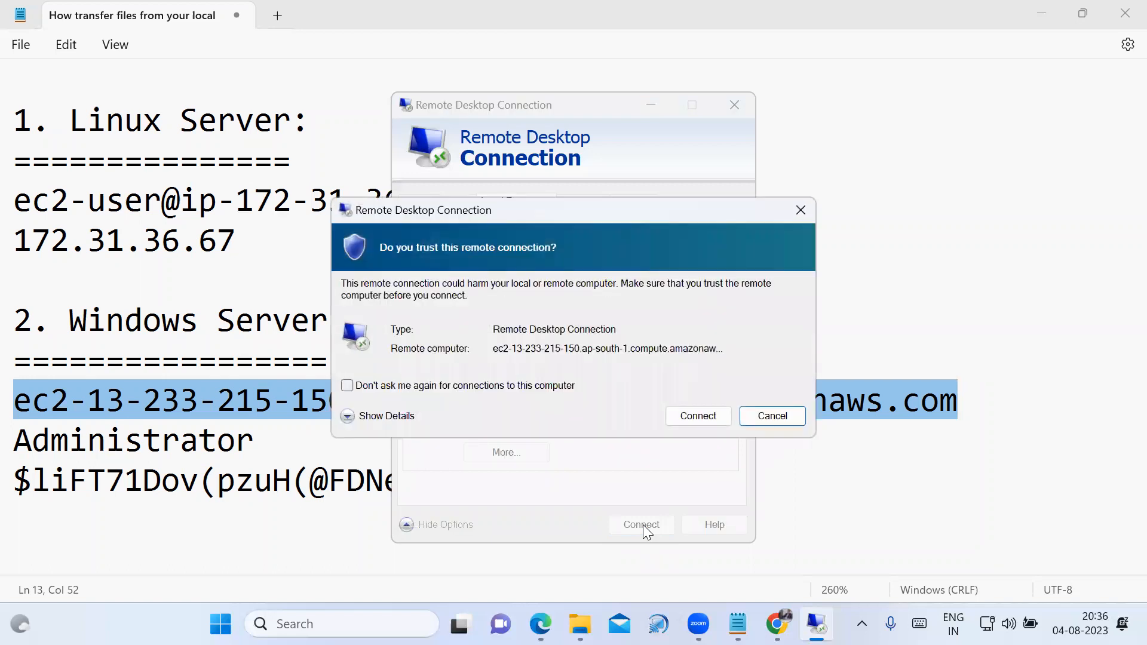
{"action": "left_click", "coordinate": [699, 413]}
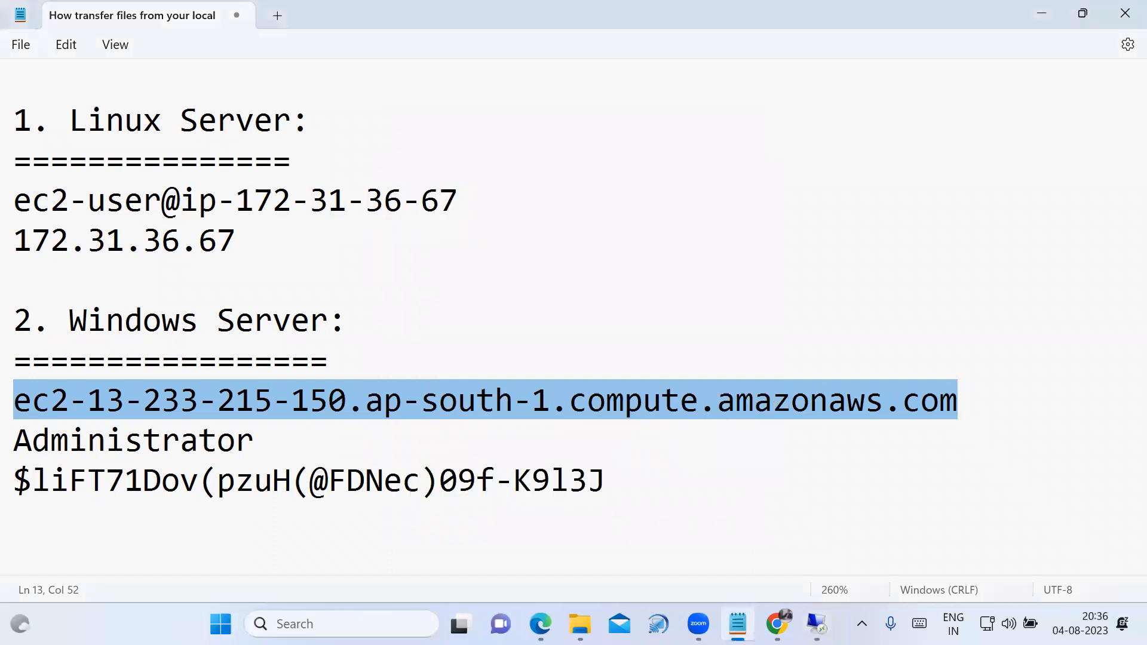
{"action": "left_click_drag", "start_coordinate": [16, 441], "coordinate": [248, 442]}
{"action": "key", "text": "ctrl+c"}
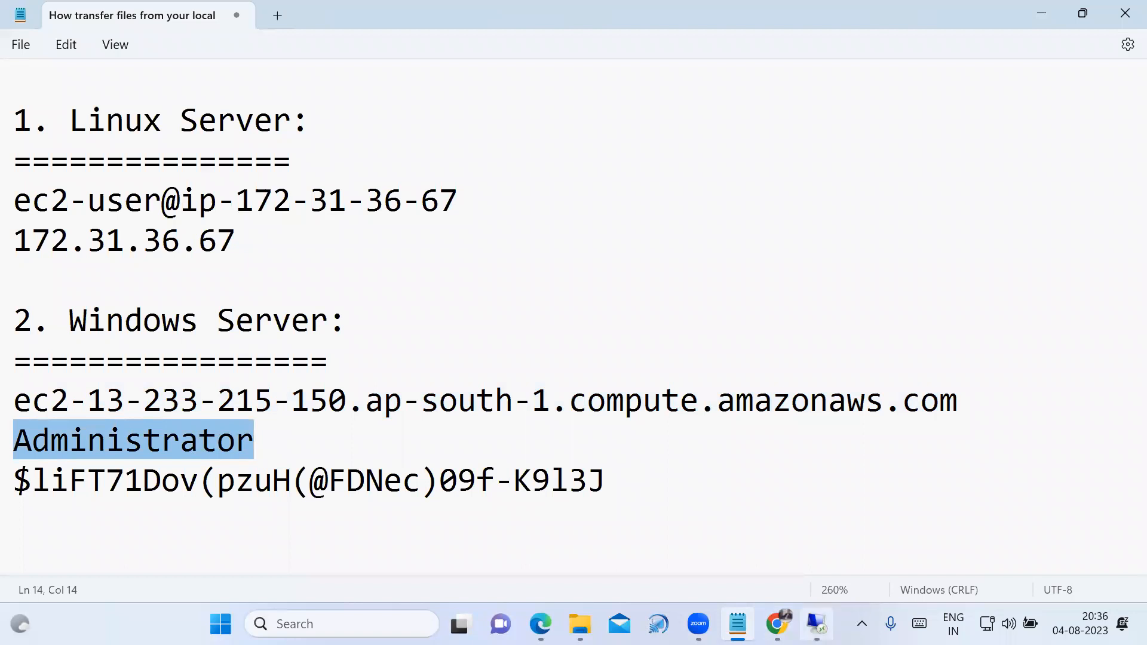
{"action": "left_click", "coordinate": [816, 623]}
{"action": "key", "text": "ctrl+v"}
{"action": "left_click", "coordinate": [502, 362]}
Copy the administrator password from the Notepad notes into the credentials prompt and log on to the Windows server.
{"action": "left_click", "coordinate": [18, 533]}
{"action": "triple_click", "coordinate": [22, 477]}
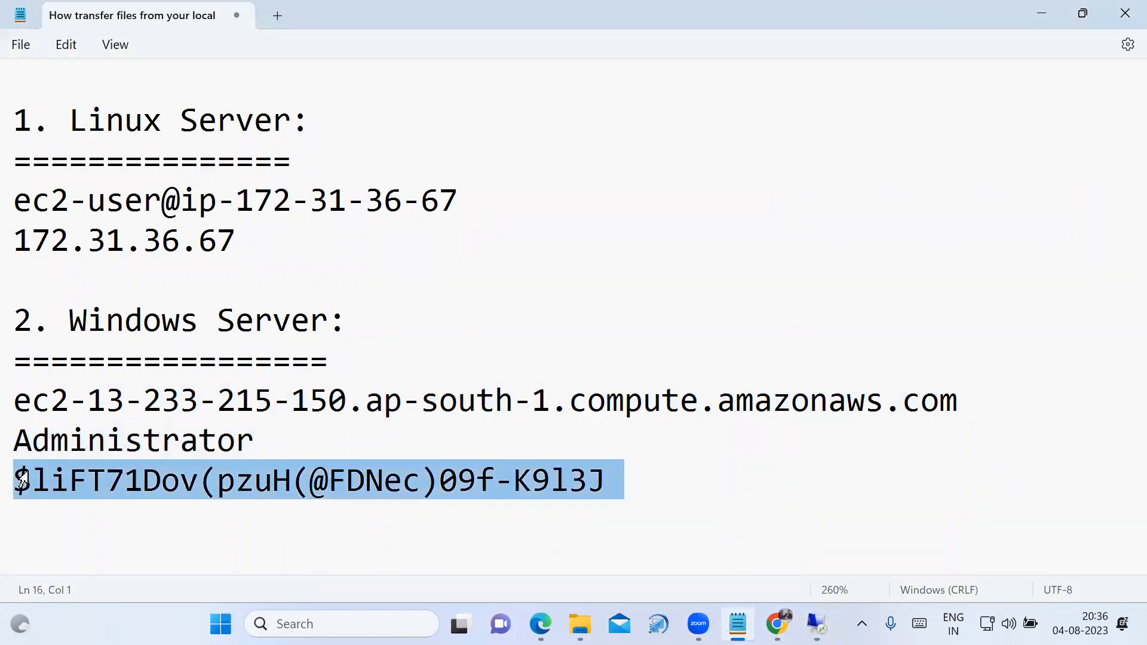
{"action": "left_click", "coordinate": [515, 483]}
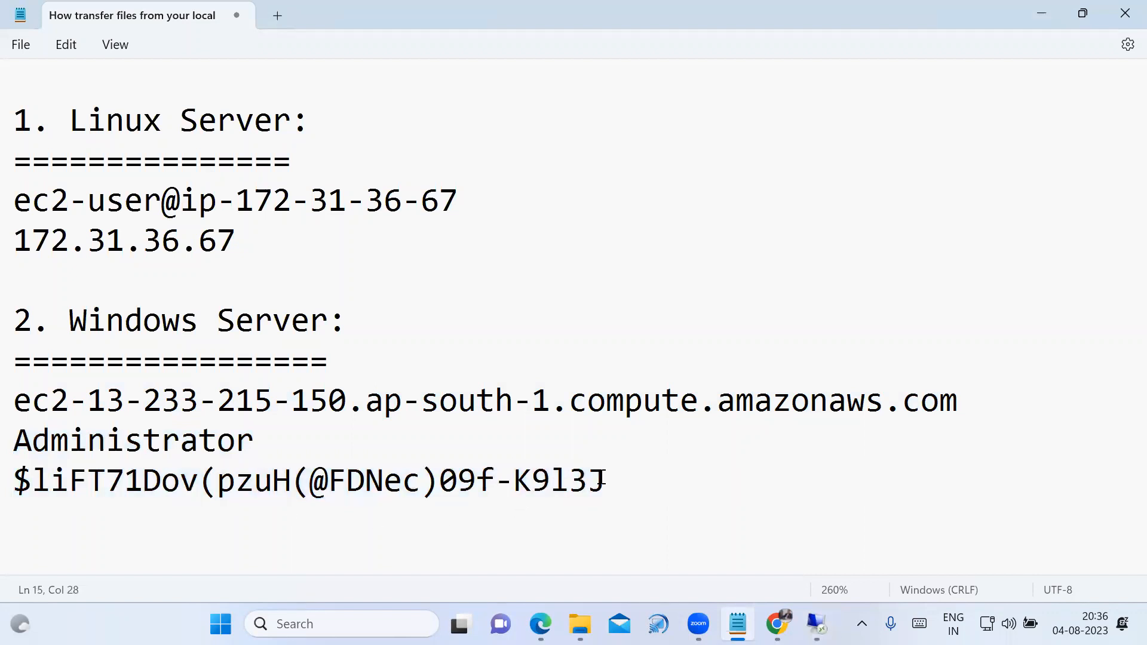
{"action": "left_click_drag", "start_coordinate": [605, 481], "coordinate": [19, 481]}
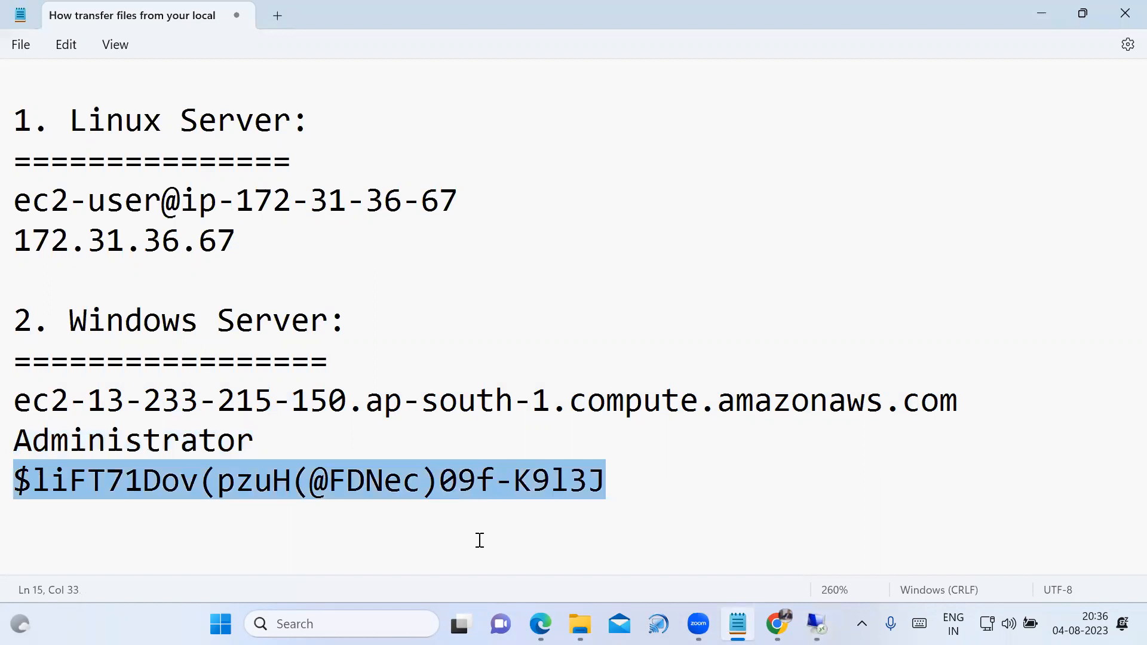
{"action": "left_click", "coordinate": [816, 625]}
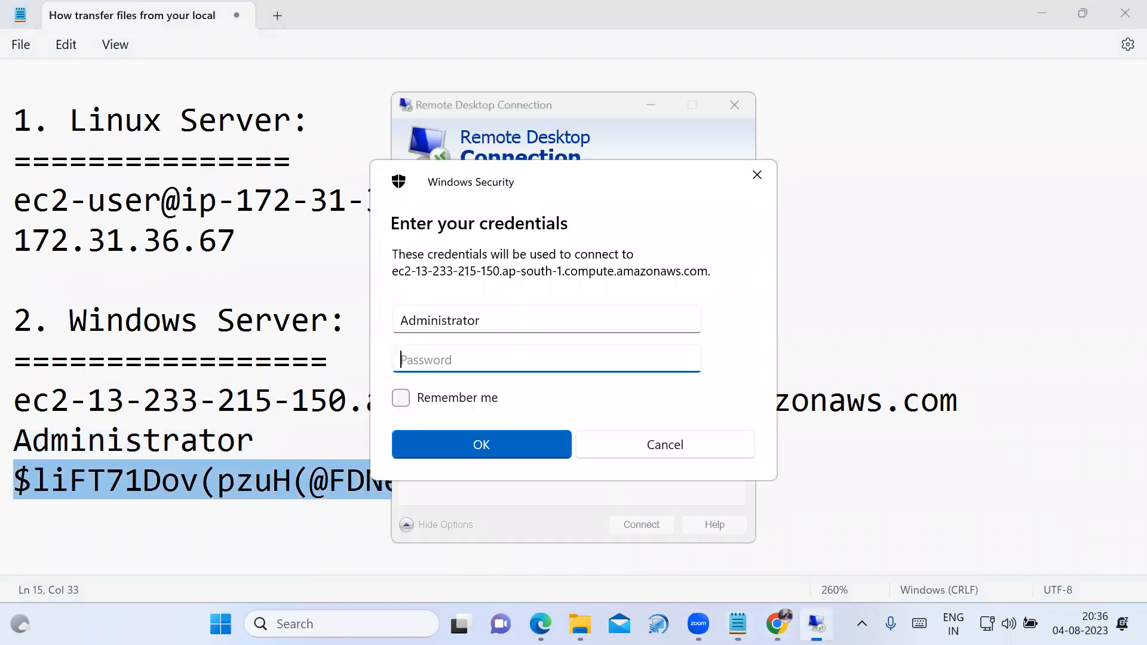
{"action": "key", "text": "ctrl+v"}
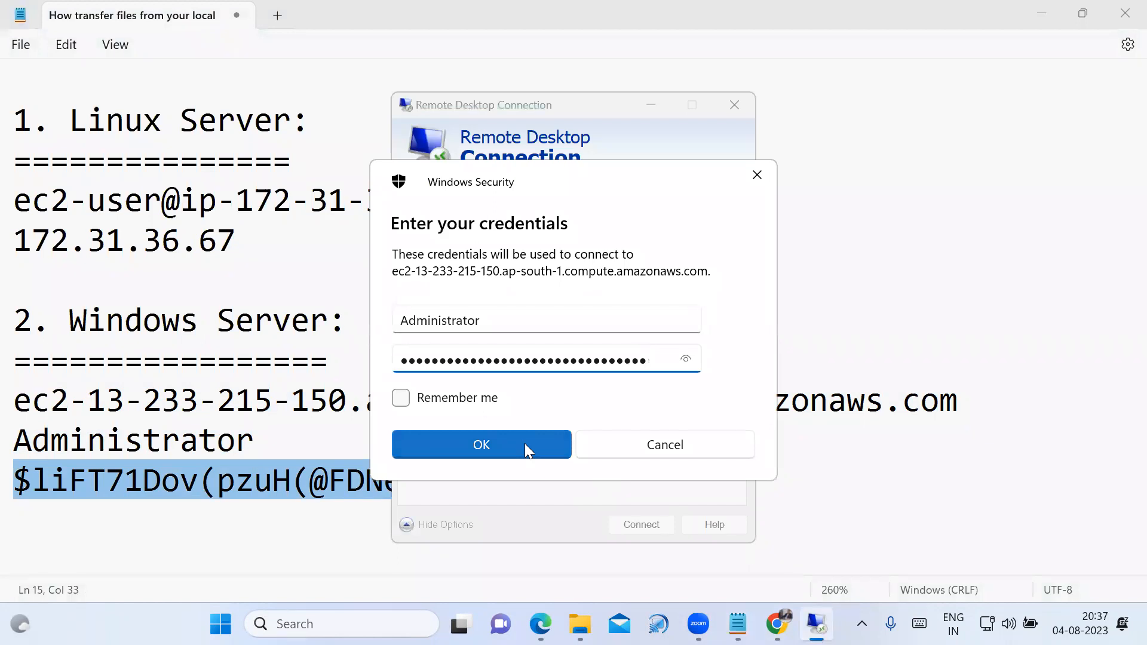
{"action": "left_click", "coordinate": [525, 443]}
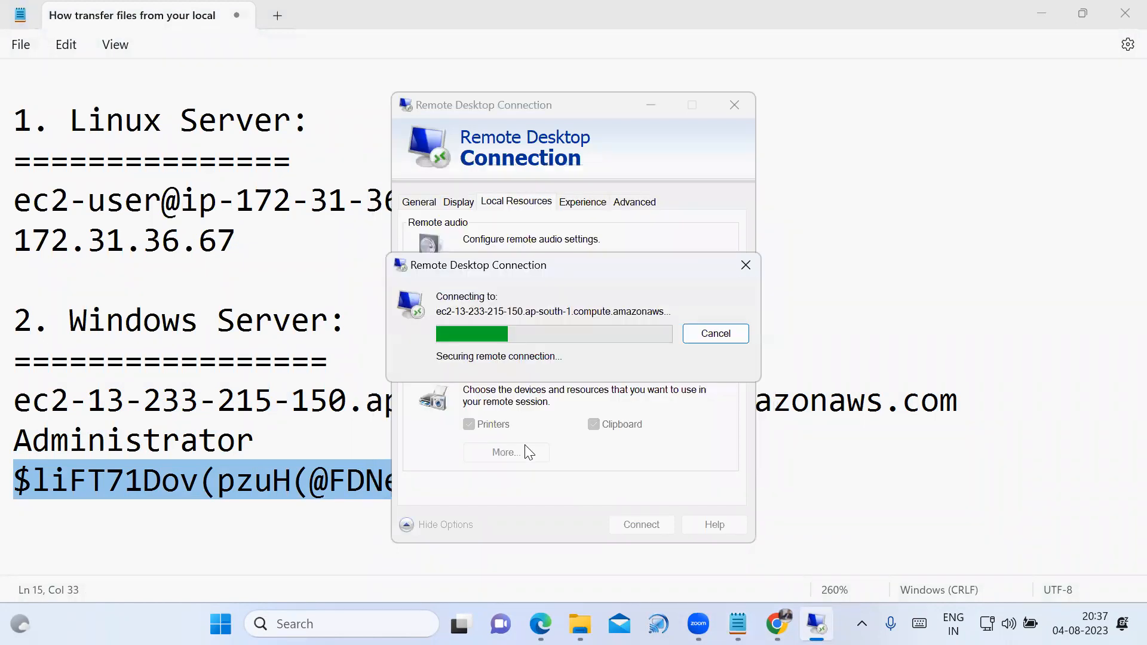
{"action": "left_click", "coordinate": [646, 483]}
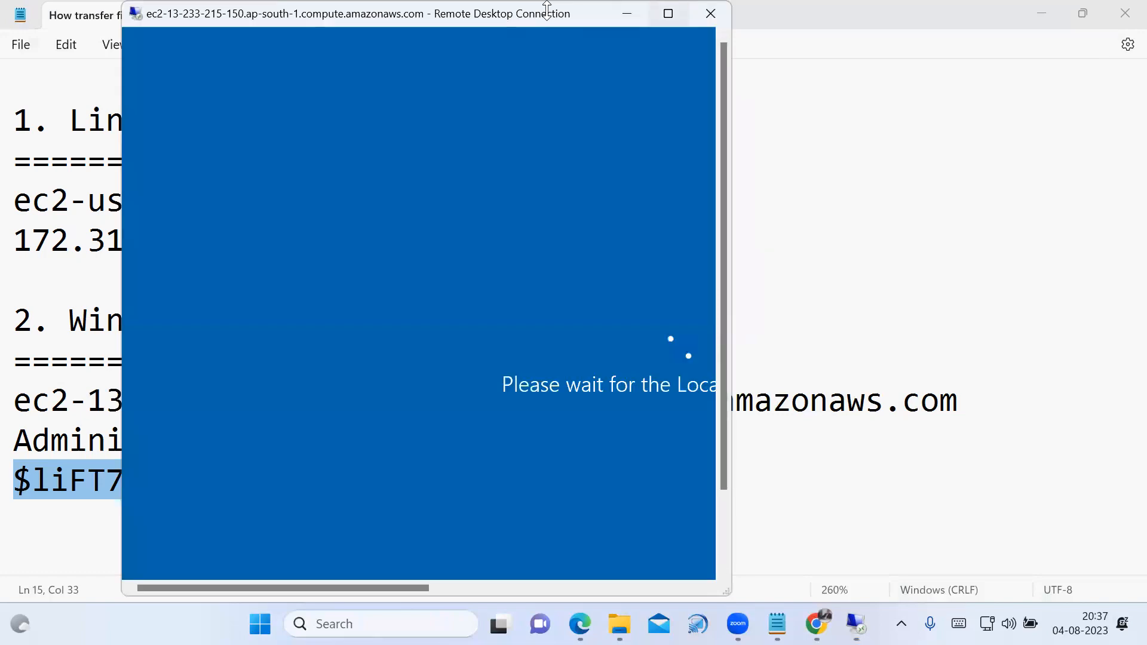
View the remote desktop session full screen and restore it to a window.
{"action": "double_click", "coordinate": [546, 9]}
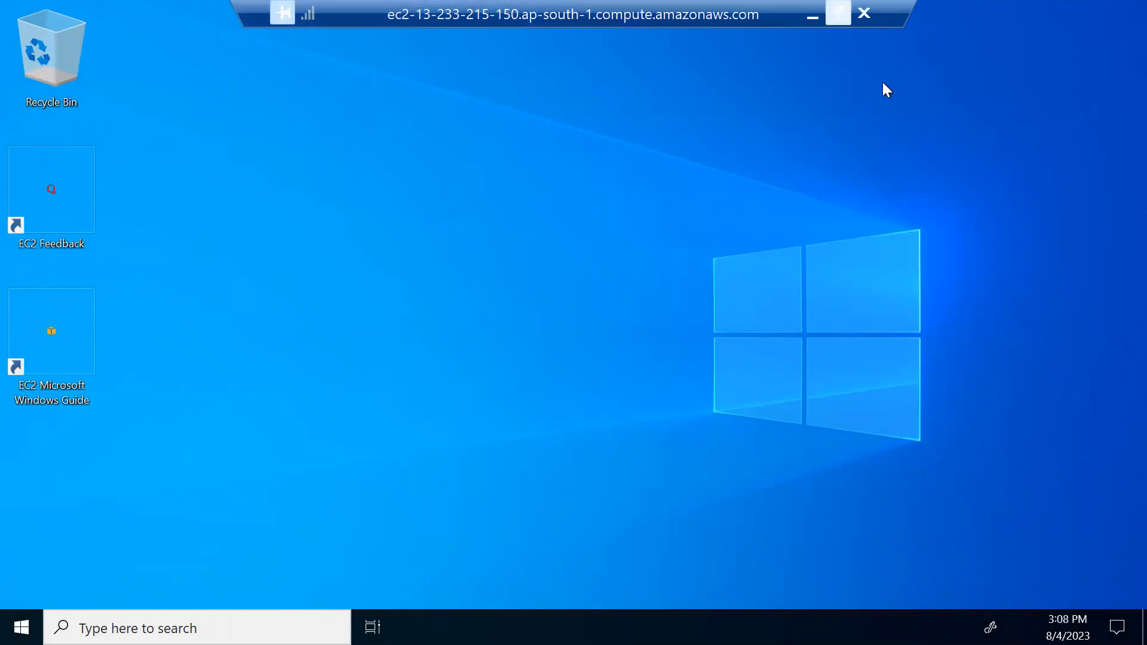
{"action": "left_click", "coordinate": [838, 13]}
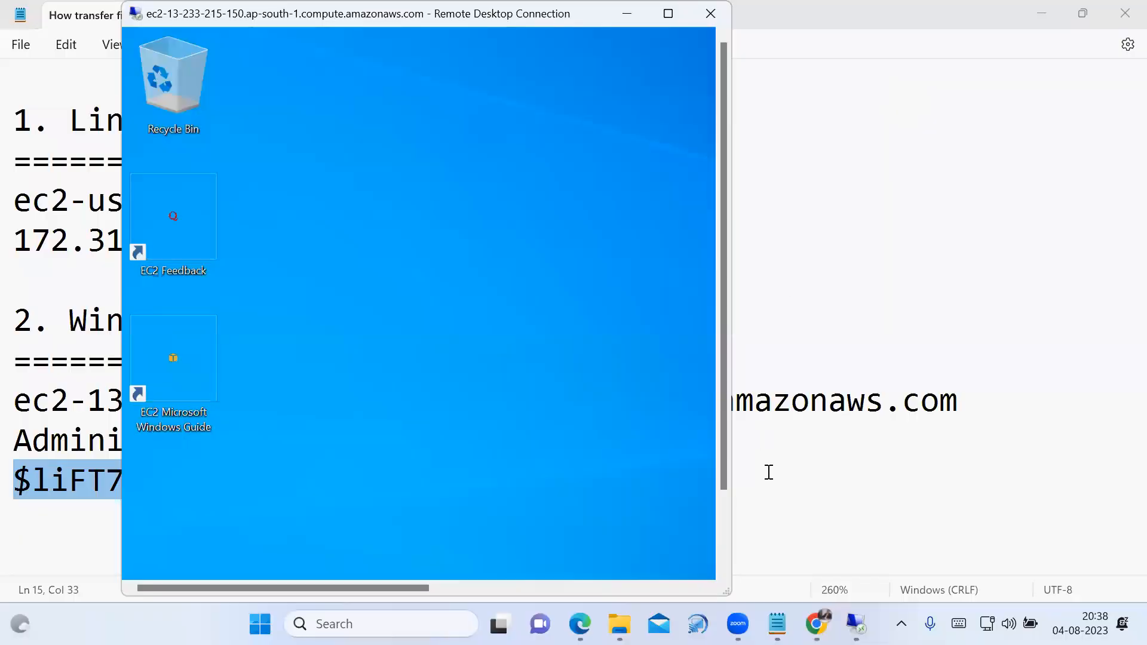
Switch to the AWS-Transfer Local Files PDF in Edge and review the Create Windows EC2 Machine and Generate the password instructions.
{"action": "left_click", "coordinate": [580, 624]}
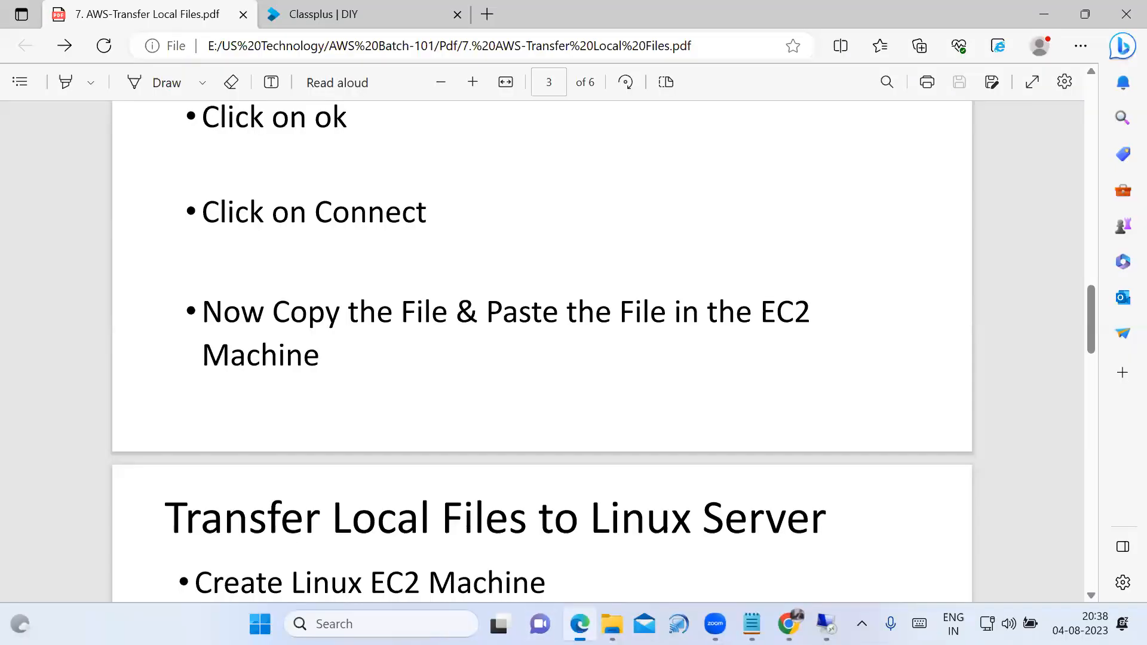
{"action": "scroll", "coordinate": [307, 315], "scroll_direction": "up", "scroll_amount": 6}
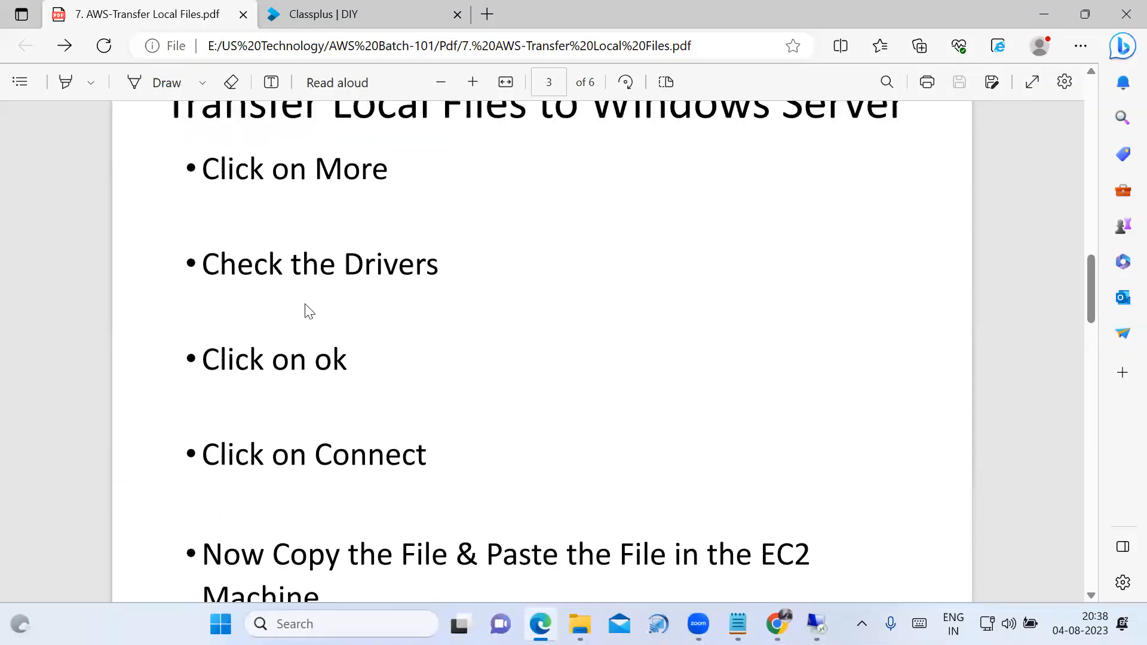
{"action": "scroll", "coordinate": [317, 335], "scroll_direction": "up", "scroll_amount": 5}
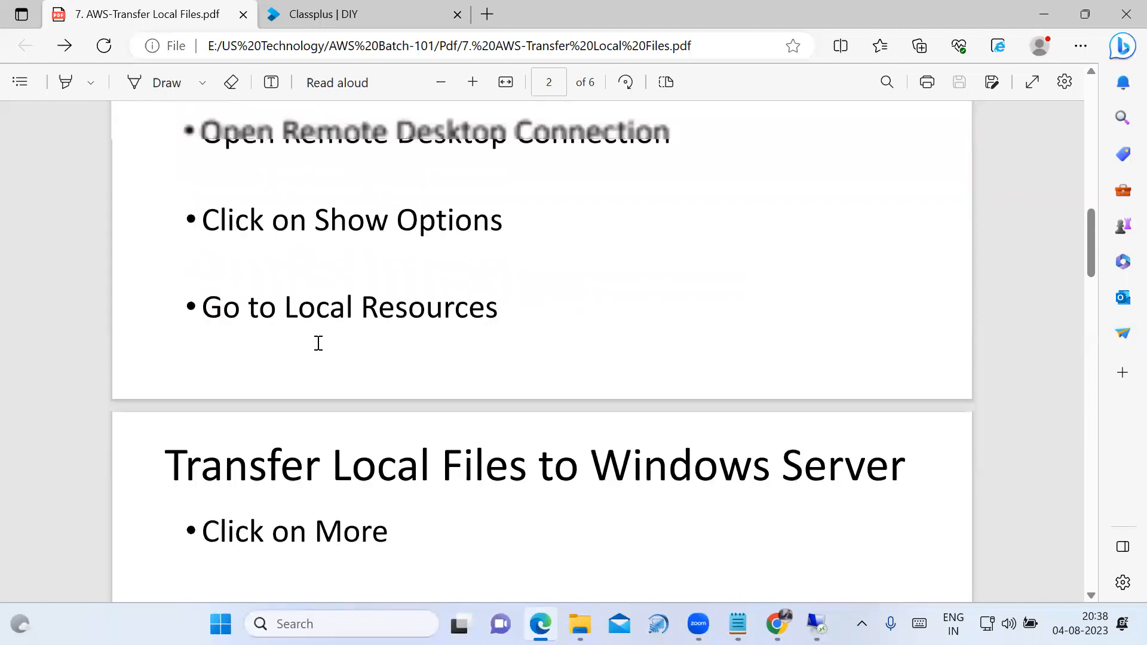
{"action": "scroll", "coordinate": [328, 322], "scroll_direction": "up", "scroll_amount": 4}
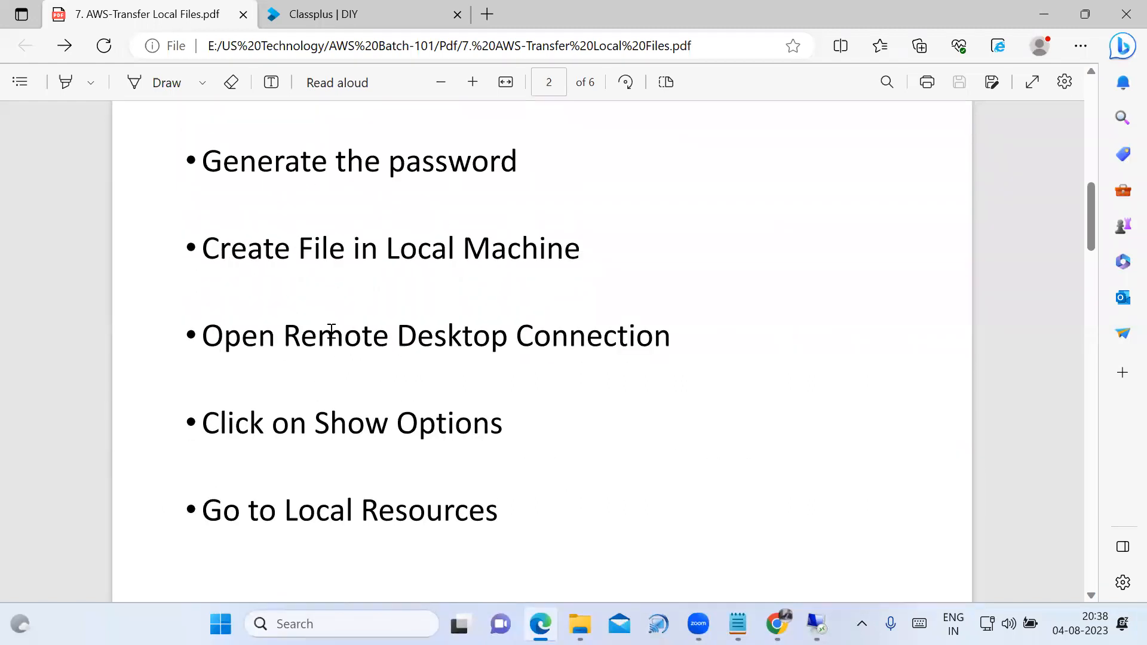
{"action": "left_click_drag", "start_coordinate": [203, 236], "coordinate": [597, 234]}
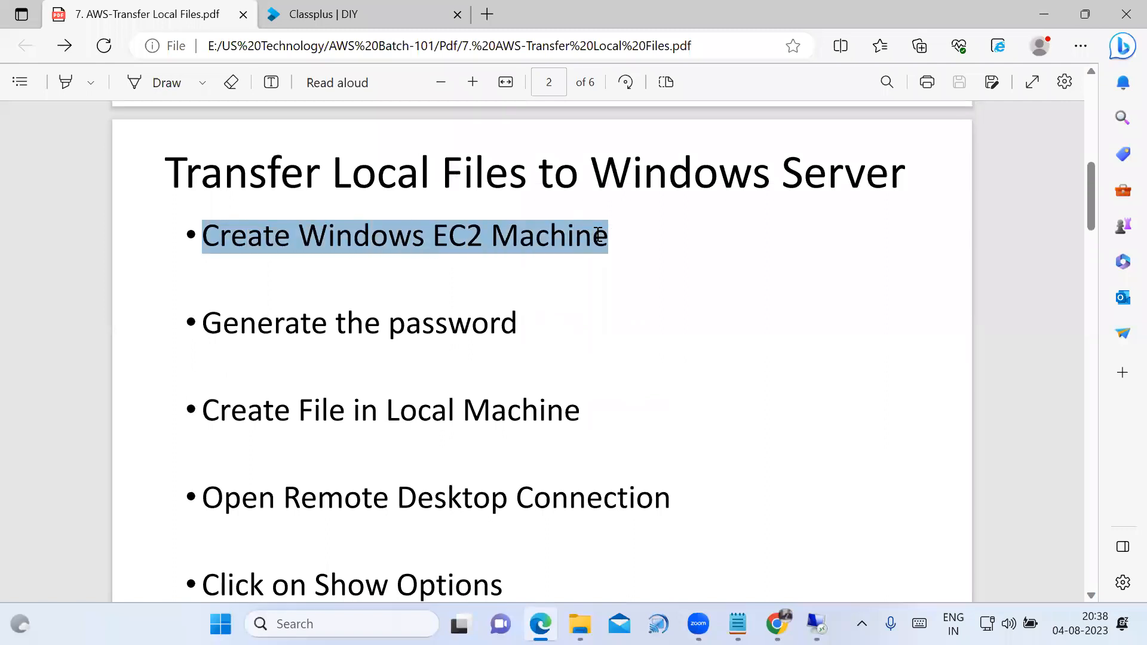
{"action": "left_click_drag", "start_coordinate": [194, 322], "coordinate": [523, 329]}
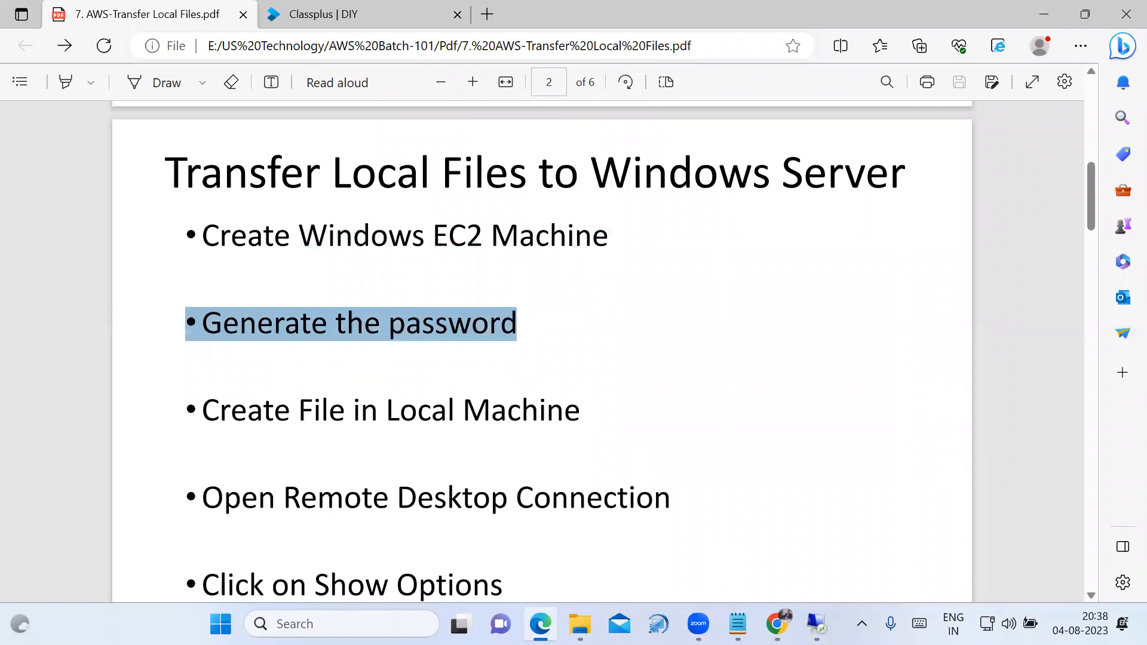
Switch to the Notepad notes, point out the generated Windows server password and return to the PDF.
{"action": "left_click", "coordinate": [738, 623]}
{"action": "left_click", "coordinate": [291, 487]}
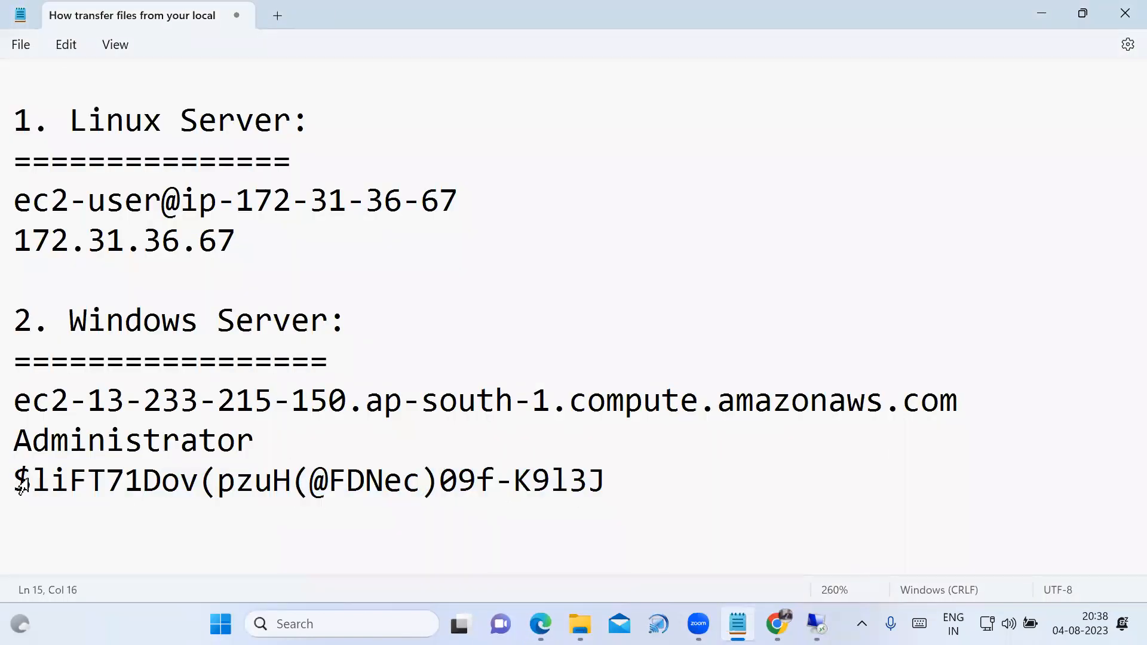
{"action": "left_click_drag", "start_coordinate": [21, 484], "coordinate": [91, 509]}
{"action": "left_click", "coordinate": [569, 544]}
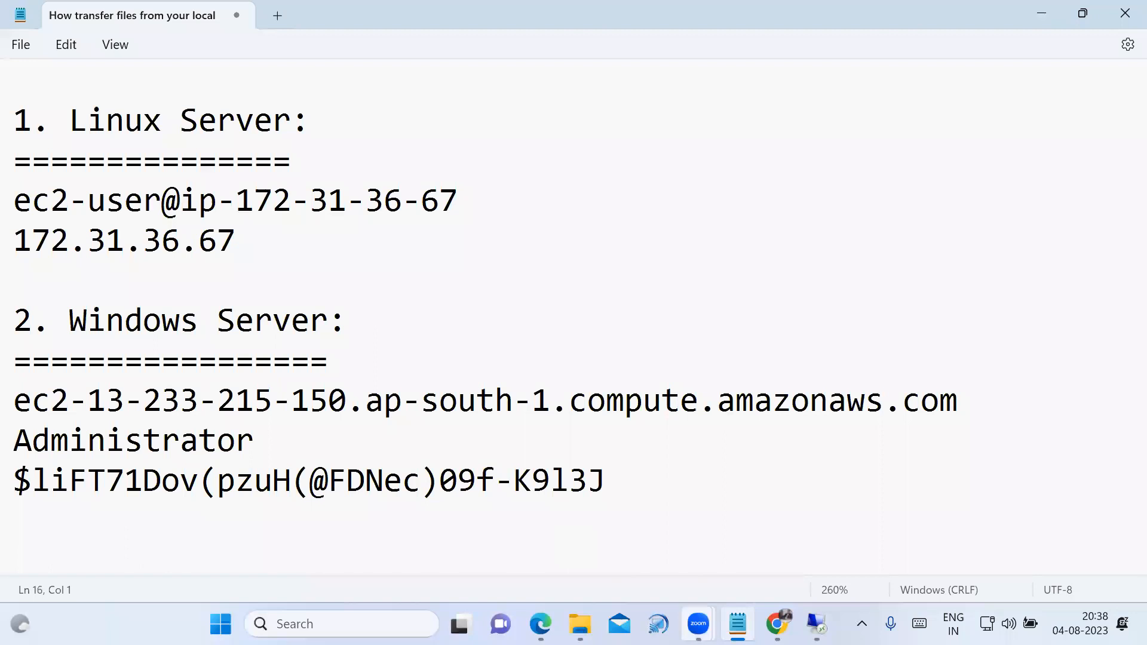
{"action": "left_click", "coordinate": [502, 525]}
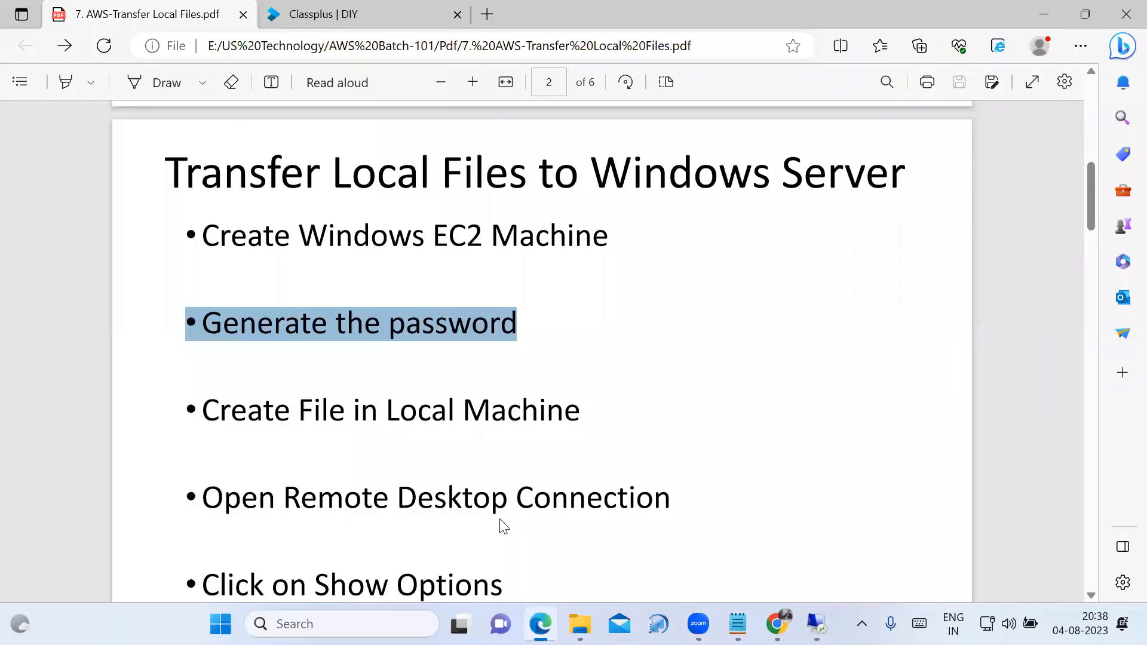
Highlight Create File in Local Machine in the PDF and check the US text document in File Explorer's Pdf folder.
{"action": "left_click", "coordinate": [393, 374]}
{"action": "scroll", "coordinate": [365, 354], "scroll_direction": "down", "scroll_amount": 3}
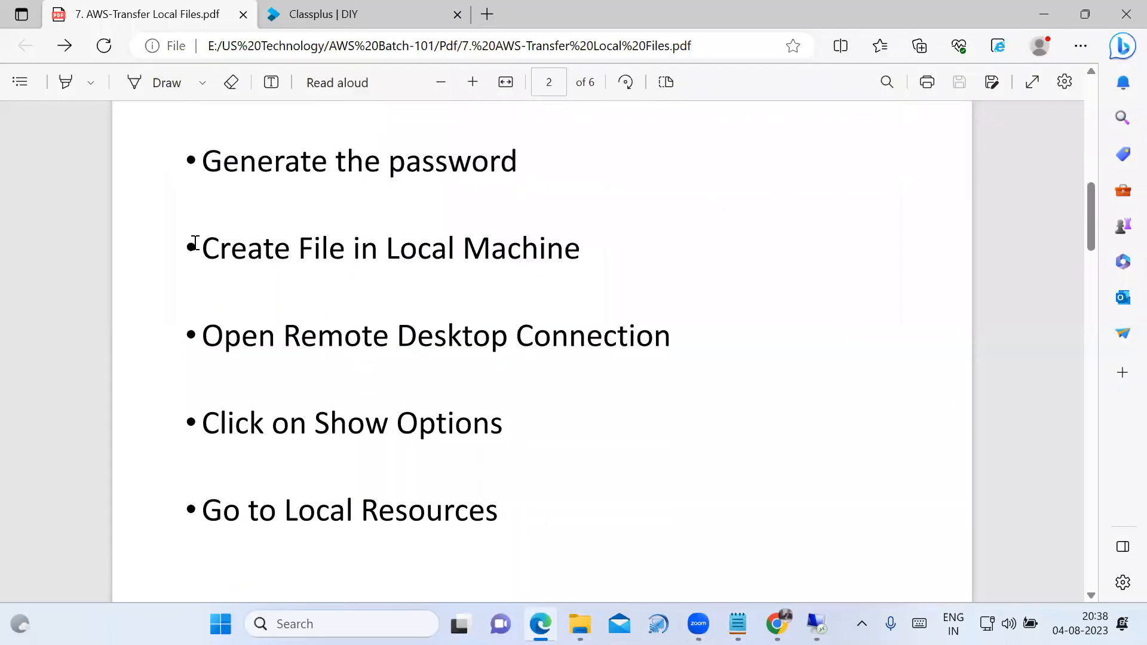
{"action": "left_click_drag", "start_coordinate": [196, 248], "coordinate": [578, 255]}
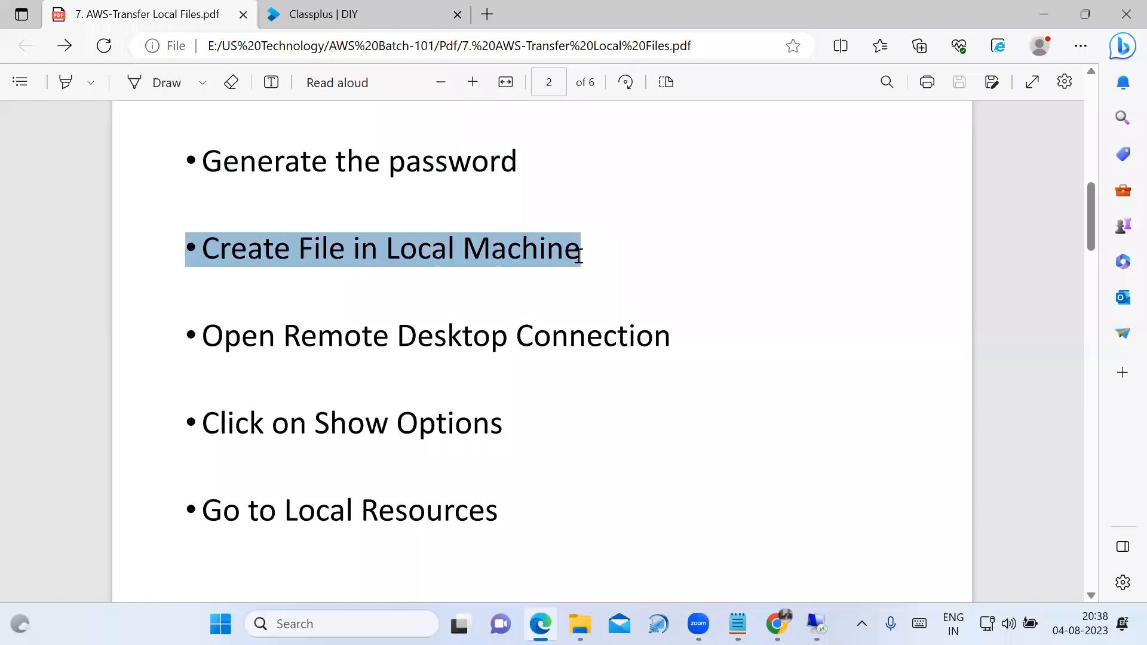
{"action": "left_click", "coordinate": [580, 624]}
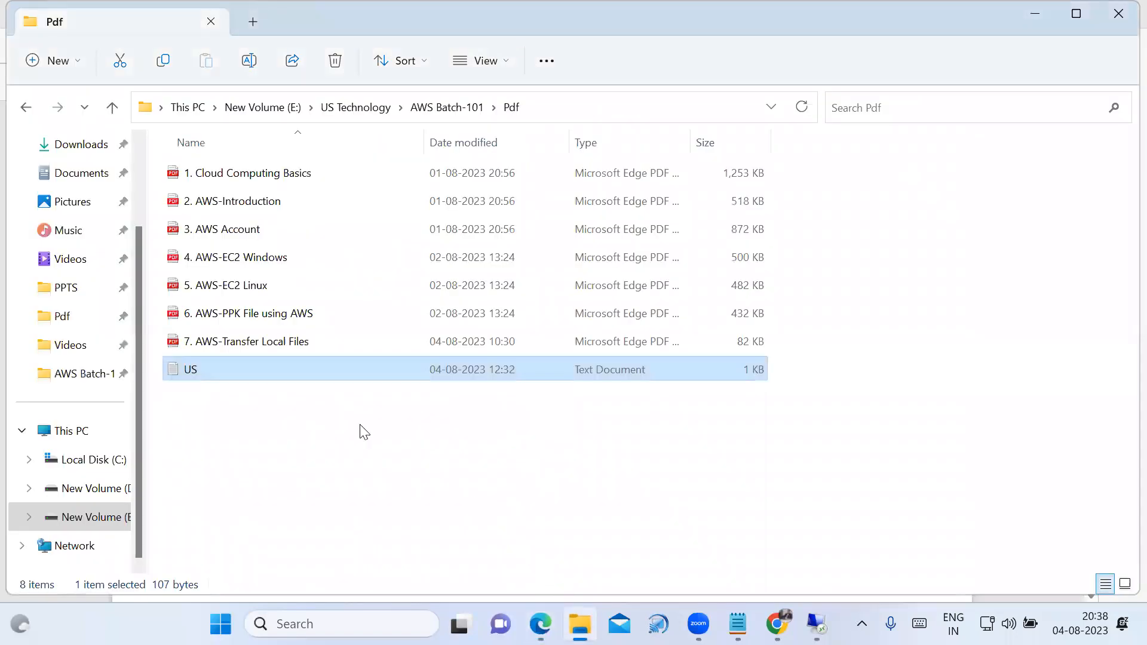
{"action": "left_click", "coordinate": [229, 392]}
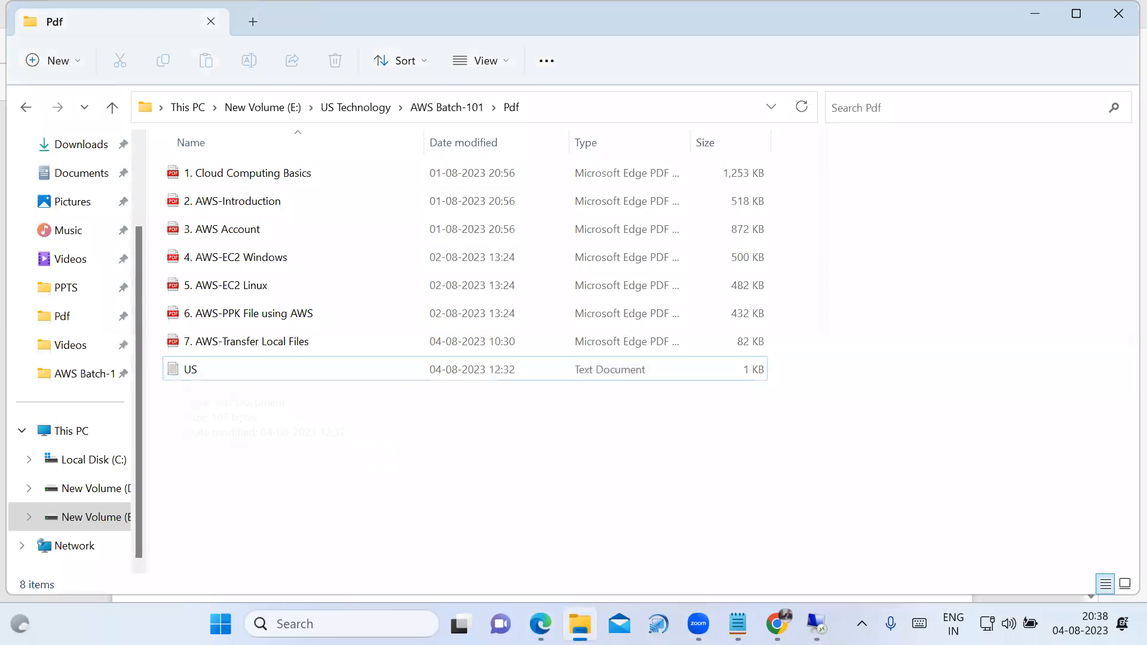
{"action": "left_click", "coordinate": [543, 625]}
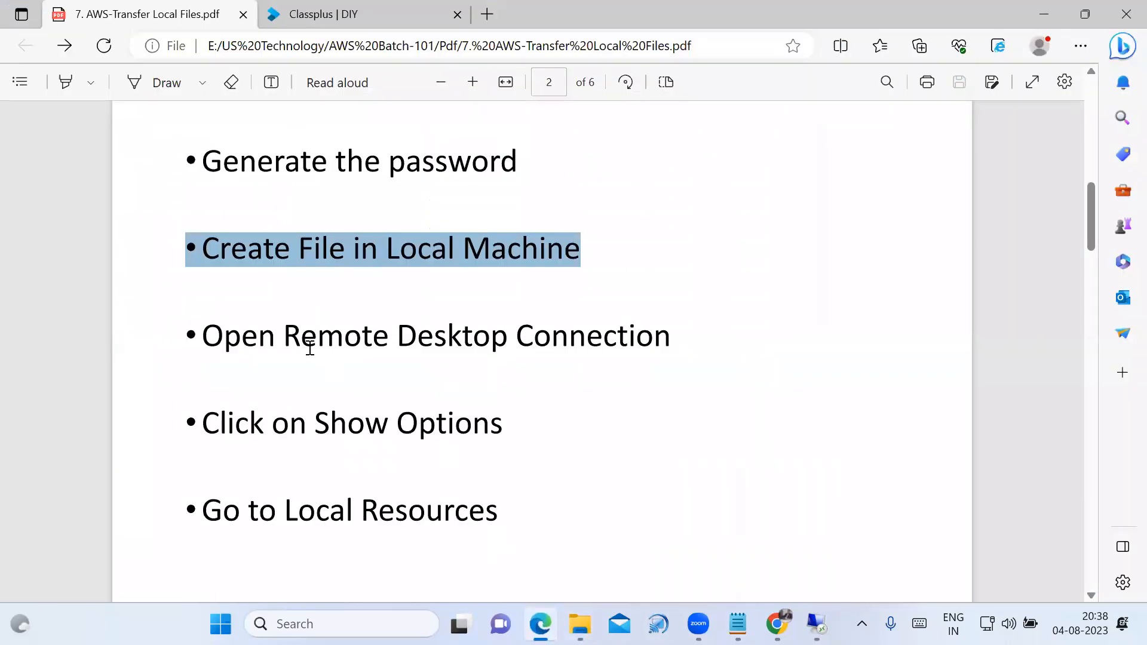
Review the PDF instructions from Open Remote Desktop Connection through Click on More, highlighting each line.
{"action": "left_click_drag", "start_coordinate": [209, 333], "coordinate": [660, 325]}
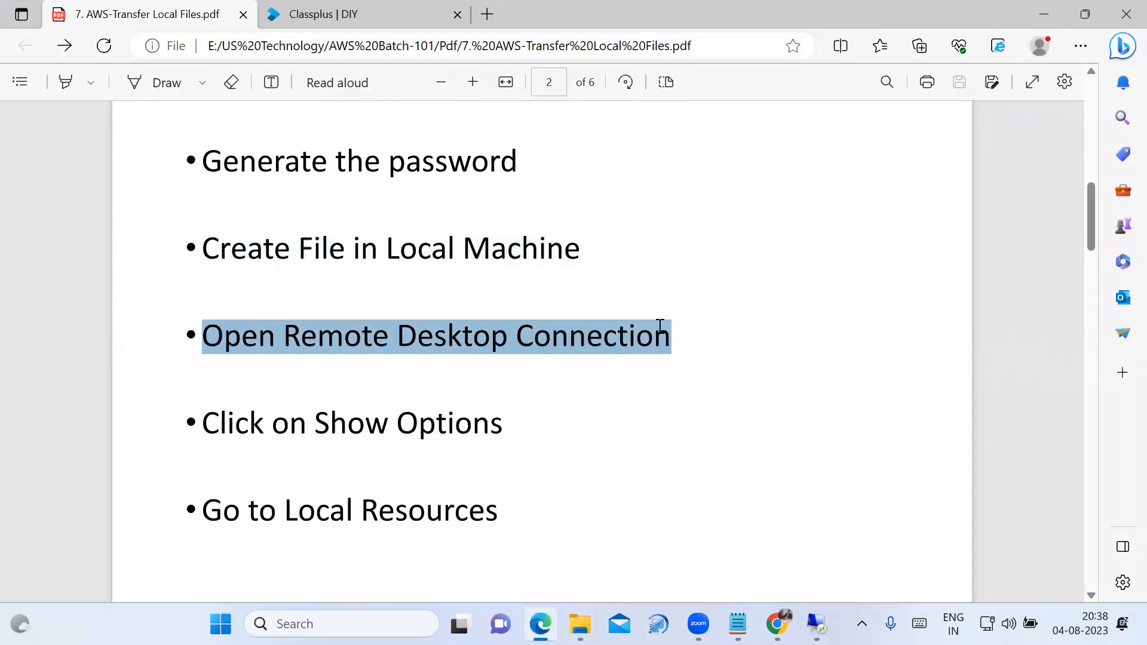
{"action": "left_click", "coordinate": [425, 414]}
{"action": "left_click_drag", "start_coordinate": [212, 426], "coordinate": [551, 442]}
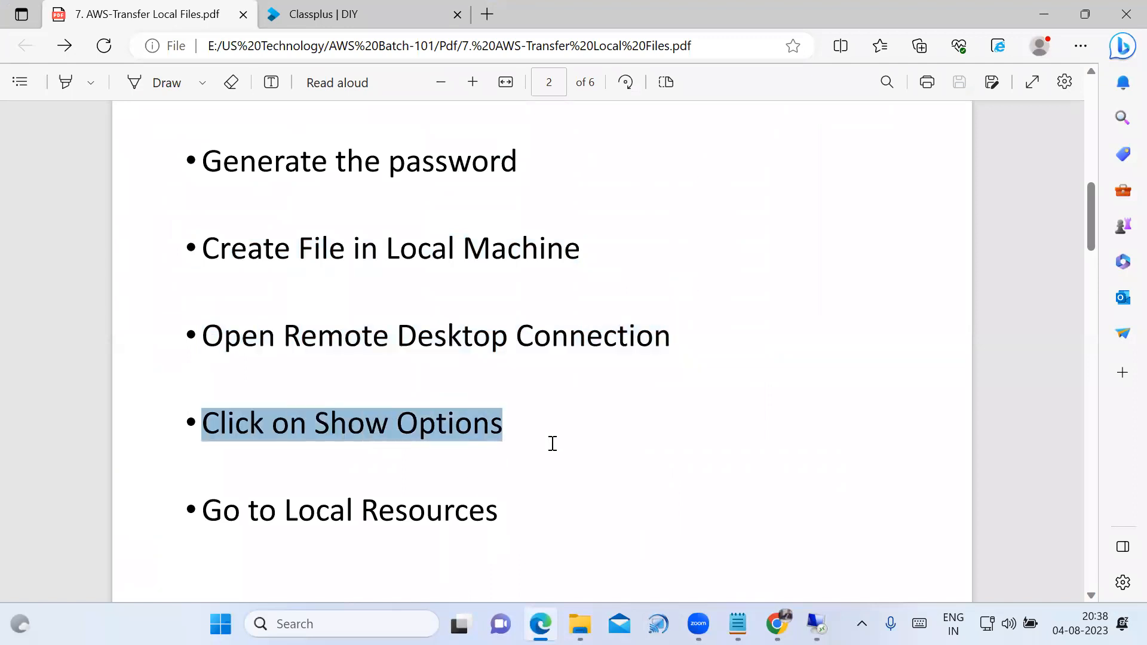
{"action": "scroll", "coordinate": [291, 389], "scroll_direction": "down", "scroll_amount": 3}
{"action": "left_click_drag", "start_coordinate": [207, 349], "coordinate": [527, 353]}
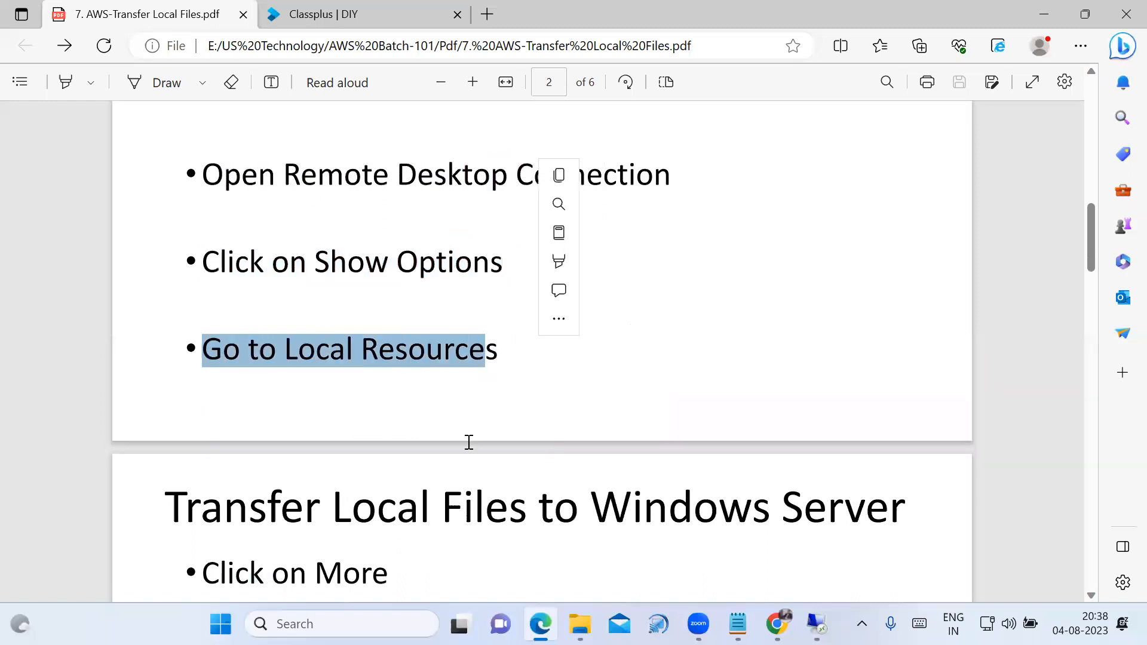
{"action": "scroll", "coordinate": [343, 410], "scroll_direction": "down", "scroll_amount": 3}
{"action": "left_click_drag", "start_coordinate": [206, 411], "coordinate": [405, 409]}
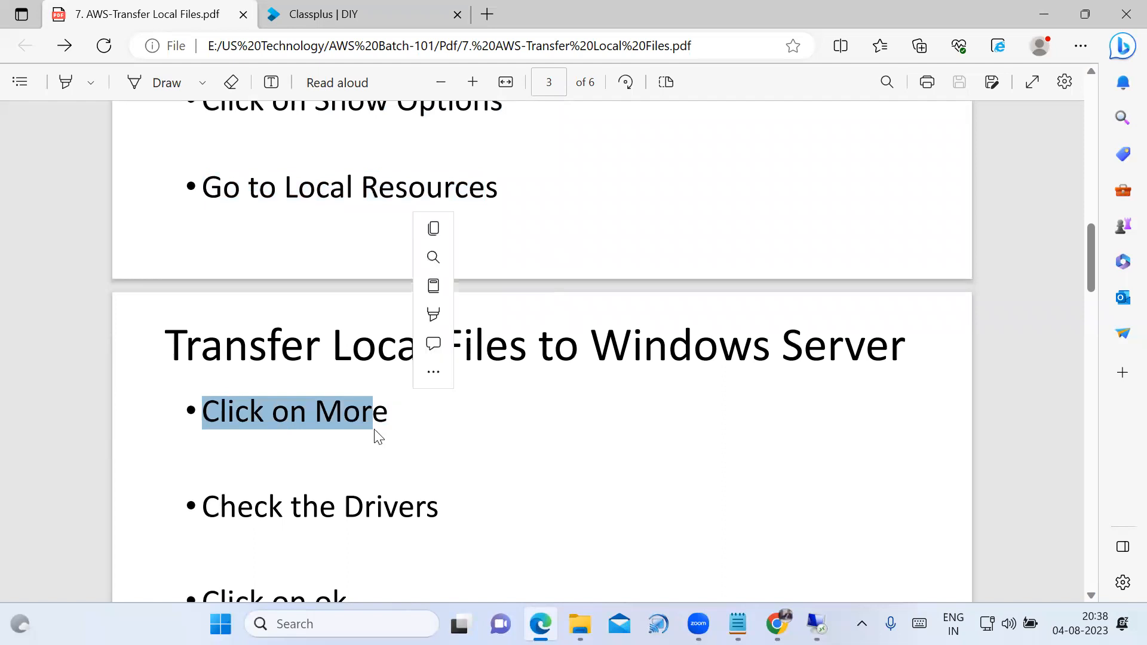
Review the PDF instructions from Check the Drivers through Click on Connect, highlighting each line.
{"action": "scroll", "coordinate": [378, 435], "scroll_direction": "down", "scroll_amount": 3}
{"action": "left_click_drag", "start_coordinate": [205, 344], "coordinate": [444, 350]}
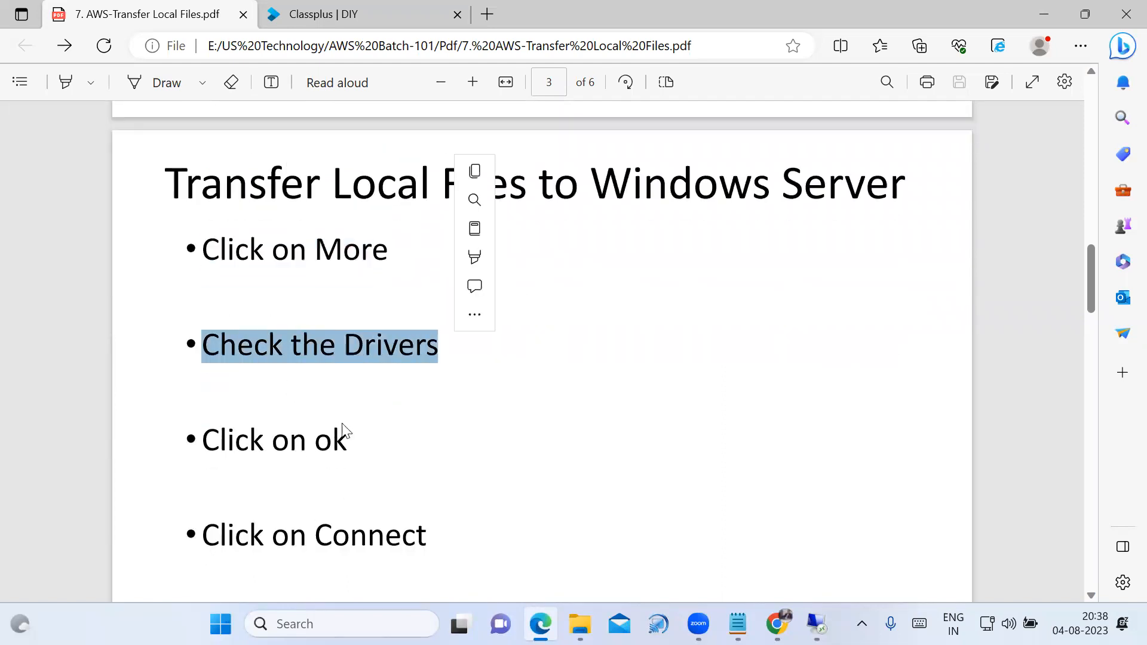
{"action": "left_click_drag", "start_coordinate": [201, 441], "coordinate": [371, 454]}
{"action": "scroll", "coordinate": [372, 454], "scroll_direction": "down", "scroll_amount": 3}
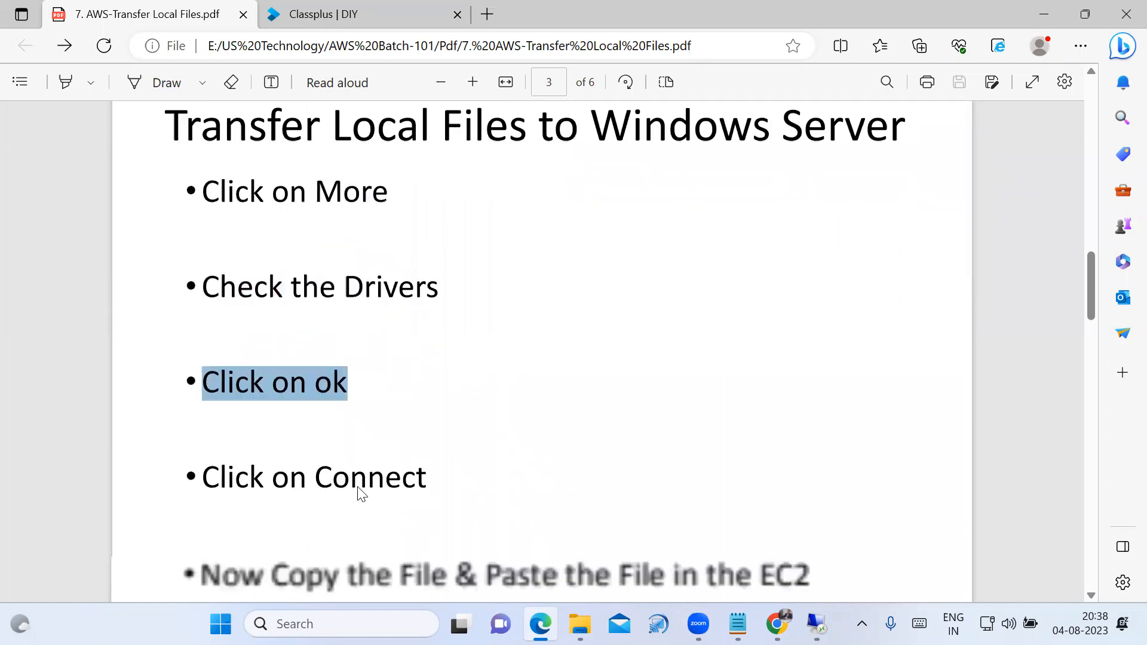
{"action": "left_click_drag", "start_coordinate": [206, 373], "coordinate": [460, 390]}
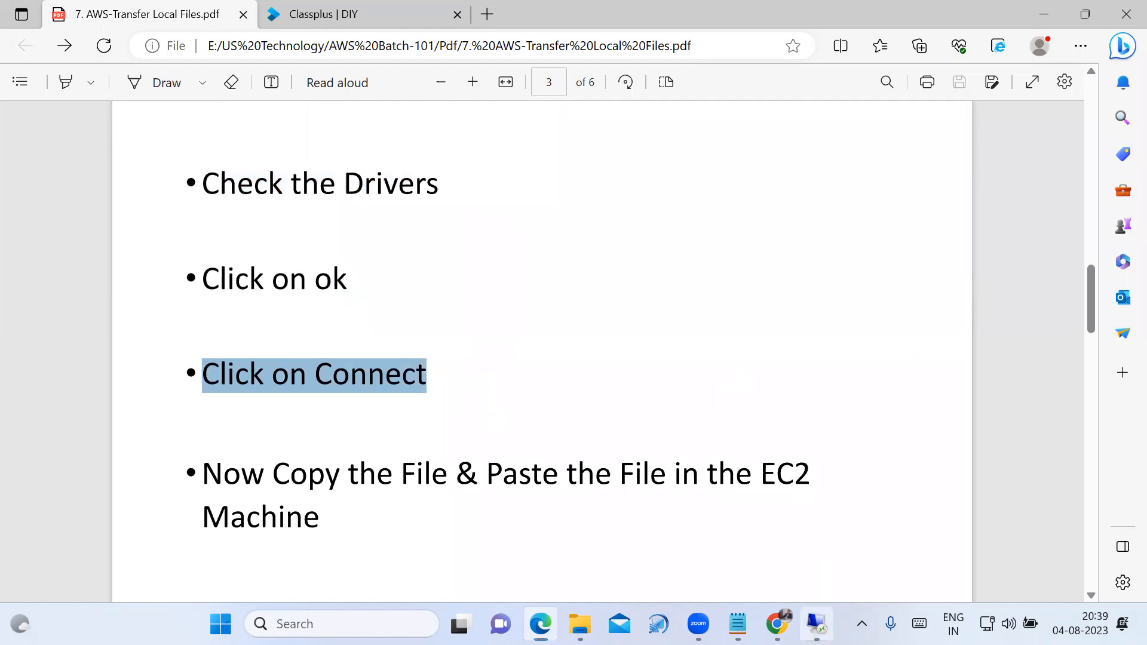
Switch to the Remote Desktop session, show it full screen and allow the server to be discoverable on the network.
{"action": "left_click", "coordinate": [816, 623]}
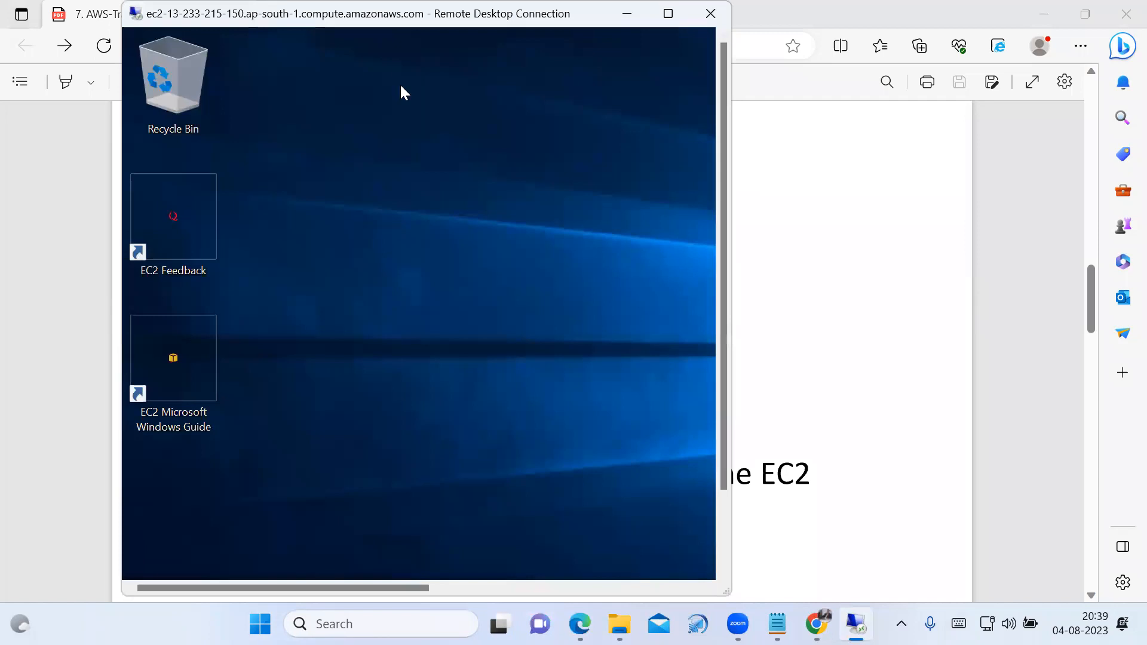
{"action": "left_click", "coordinate": [667, 14]}
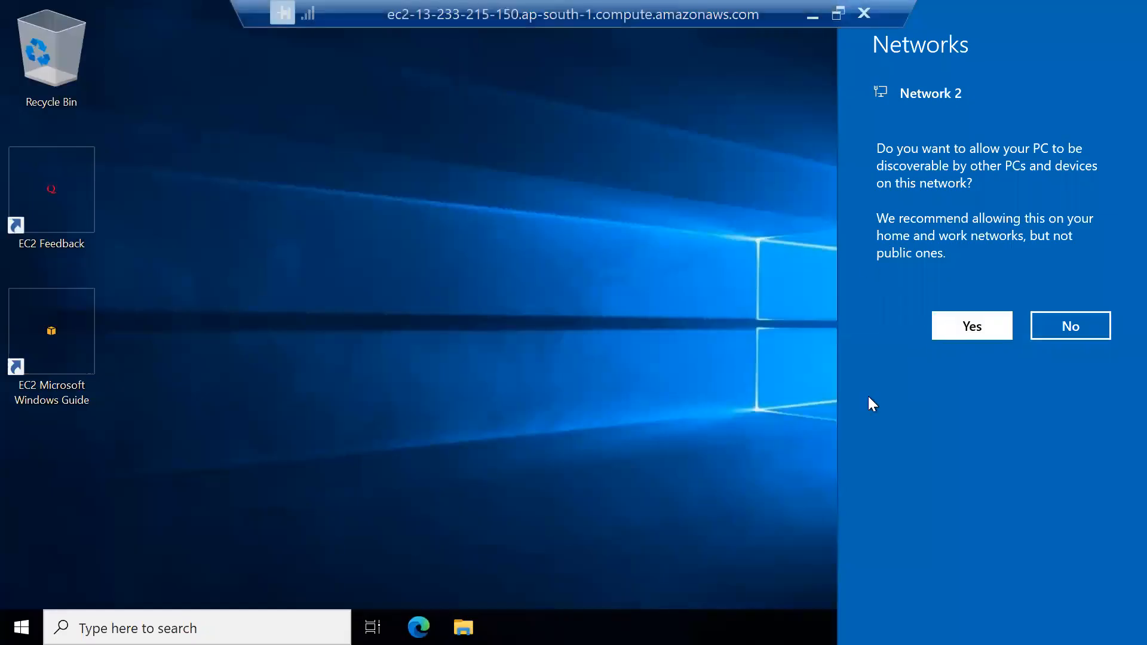
{"action": "left_click", "coordinate": [968, 326]}
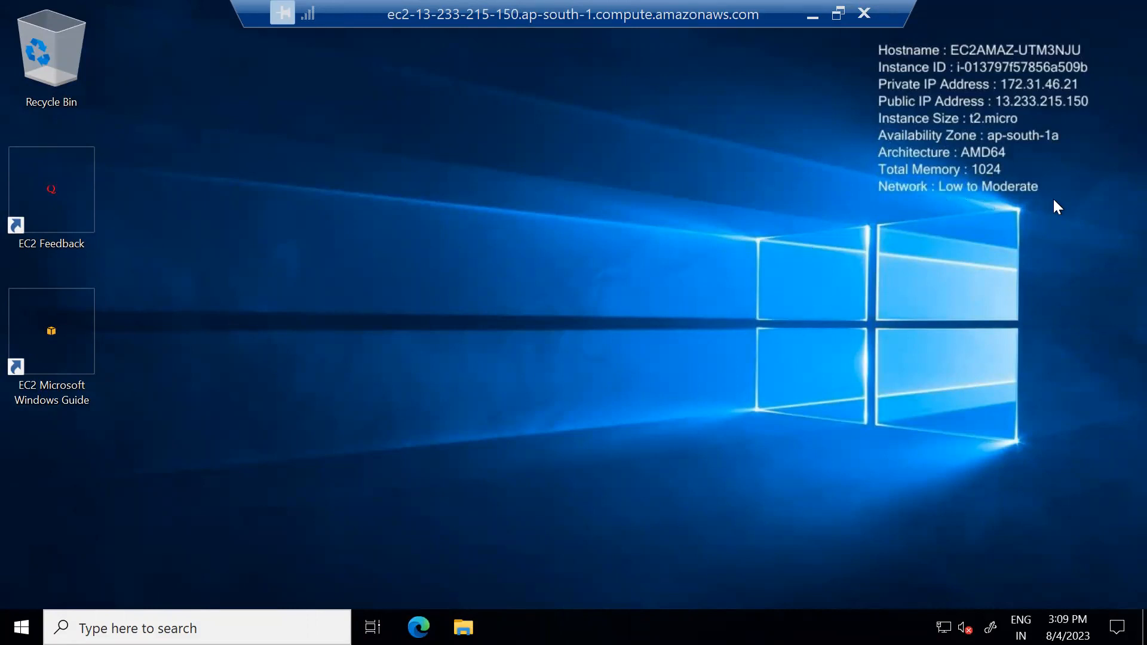
Check the local and redirected drives under This PC in the server's File Explorer, then minimise the remote session.
{"action": "left_click", "coordinate": [465, 626]}
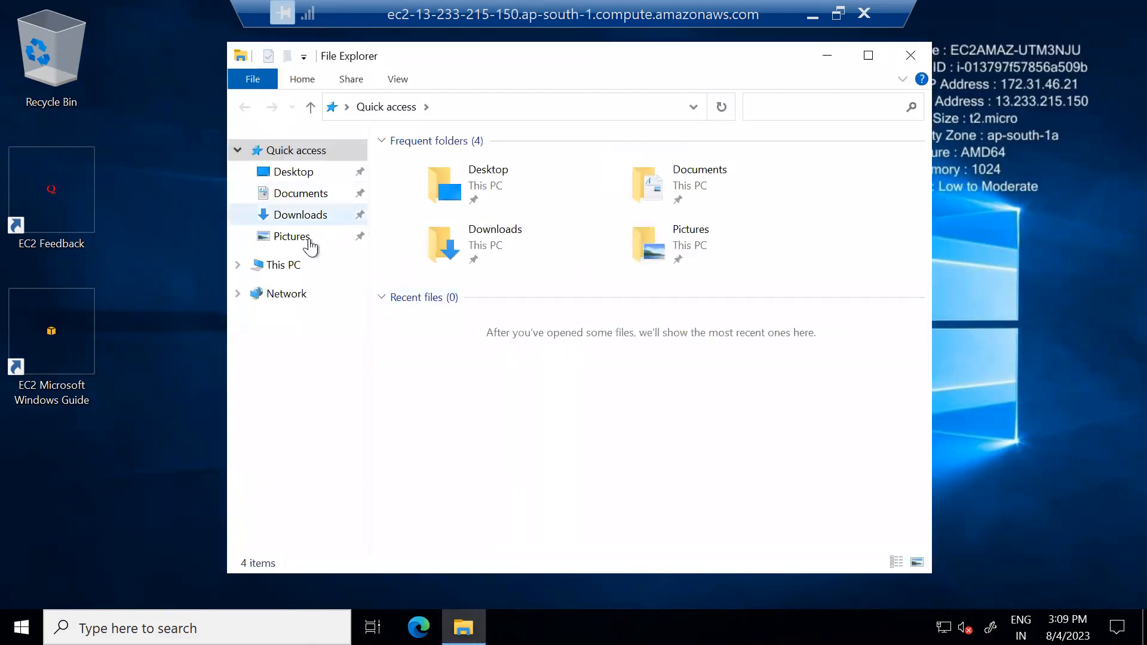
{"action": "left_click", "coordinate": [292, 272]}
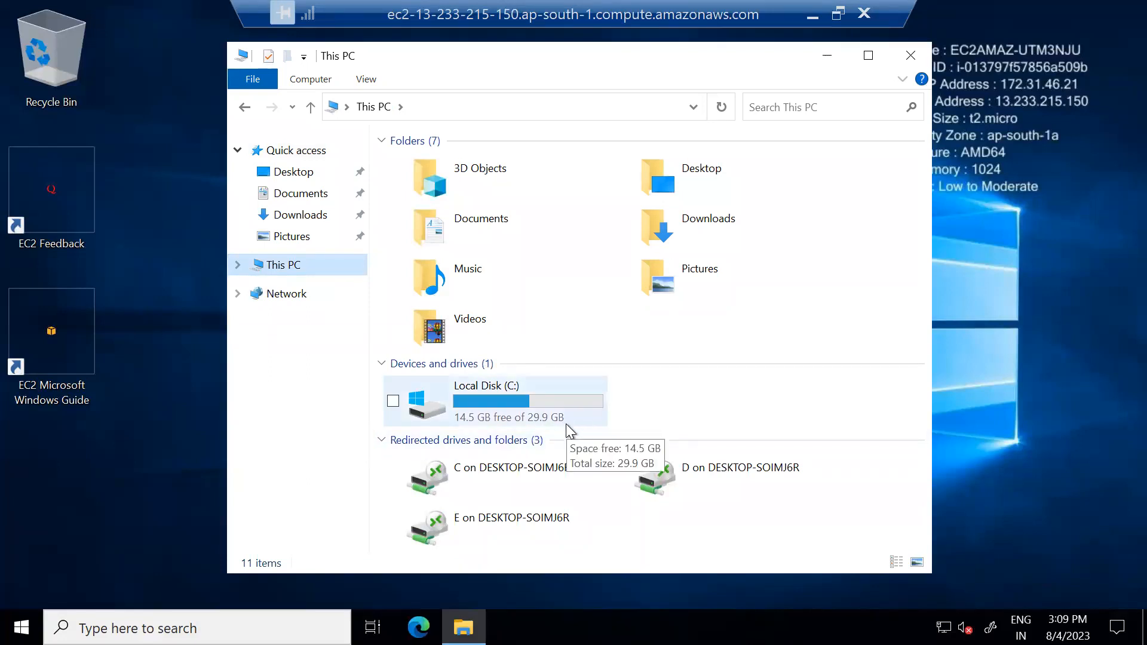
{"action": "left_click", "coordinate": [828, 56]}
{"action": "left_click", "coordinate": [836, 16]}
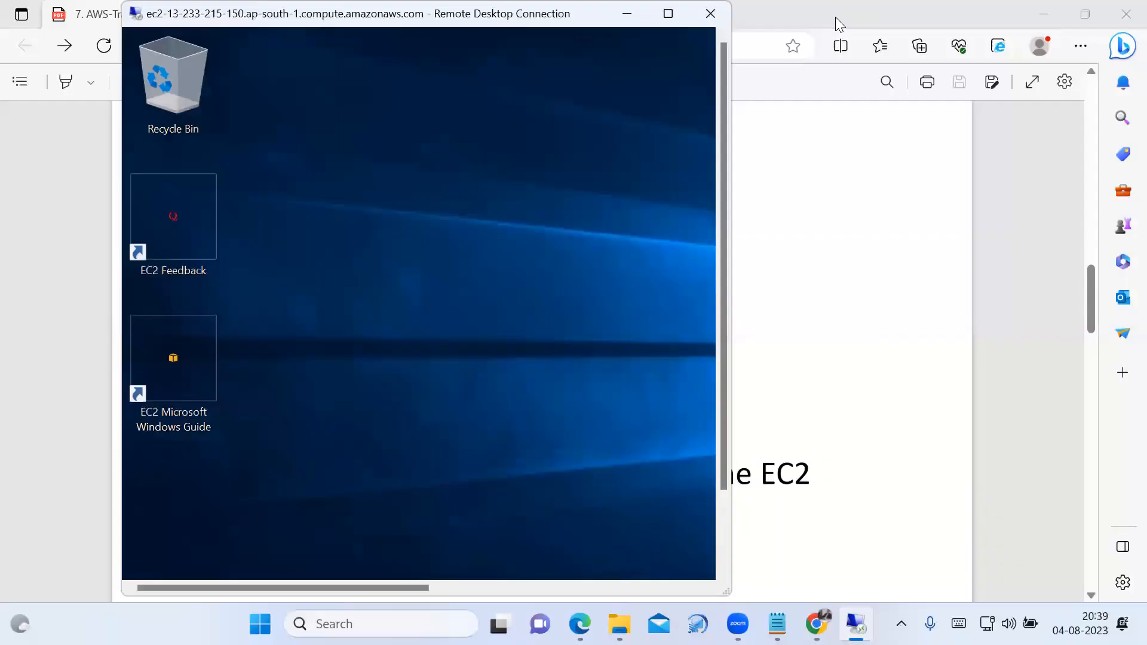
{"action": "left_click_drag", "start_coordinate": [639, 20], "coordinate": [638, 64]}
{"action": "left_click", "coordinate": [638, 64]}
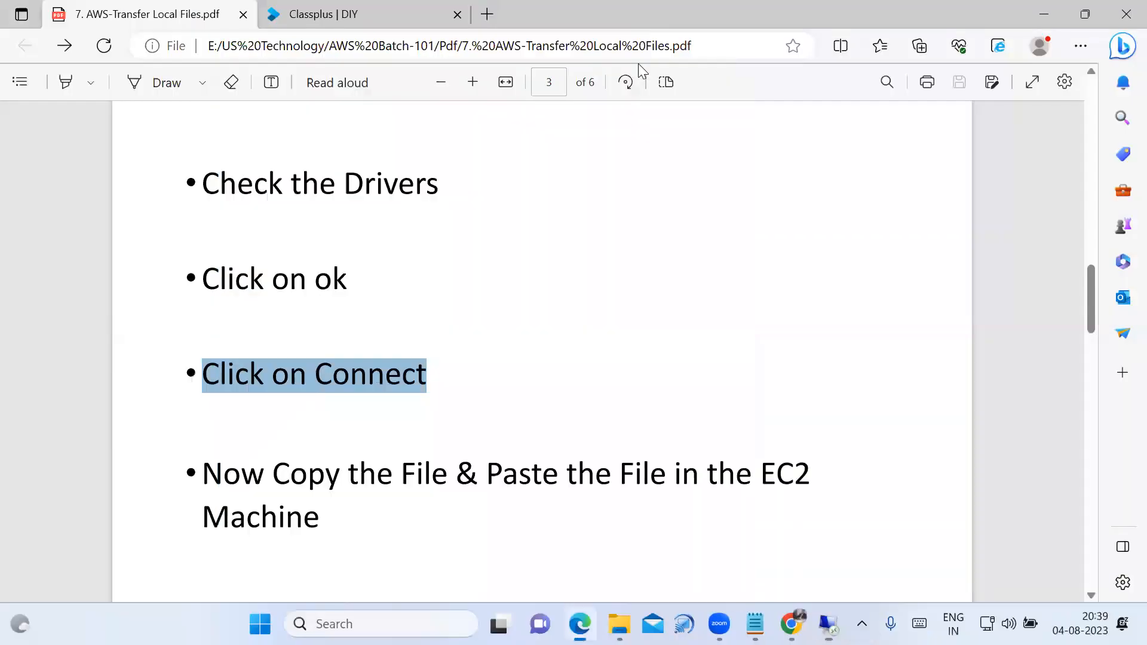
Switch to the local File Explorer and copy the US text document from the Pdf folder.
{"action": "mouse_move", "coordinate": [580, 624]}
{"action": "left_click", "coordinate": [544, 472]}
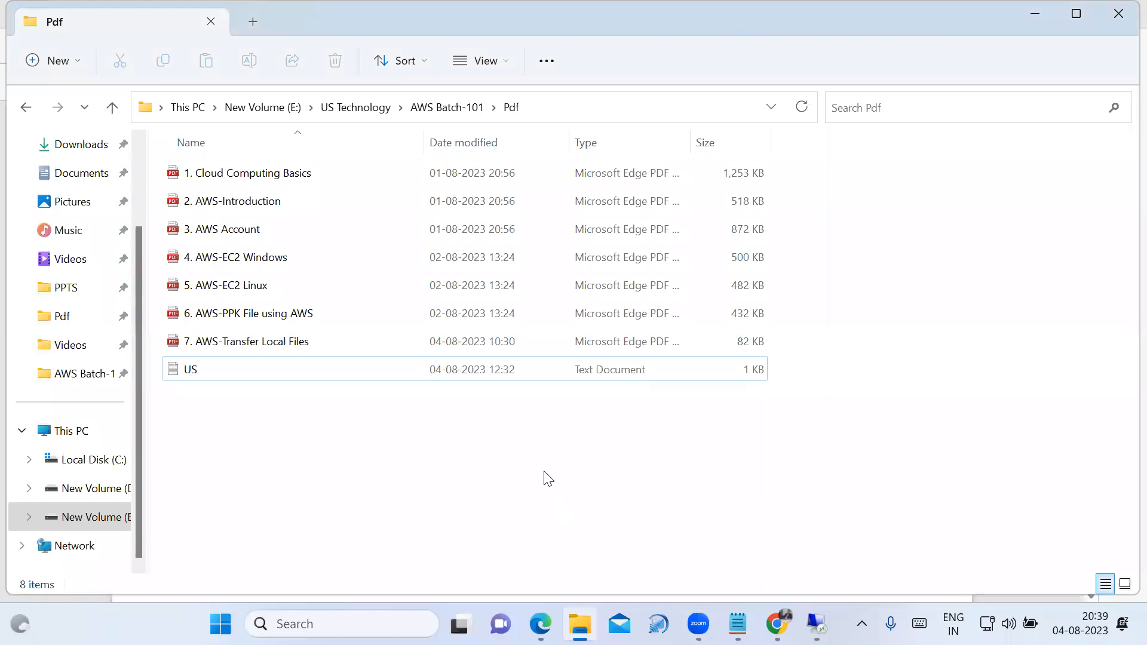
{"action": "left_click", "coordinate": [192, 368]}
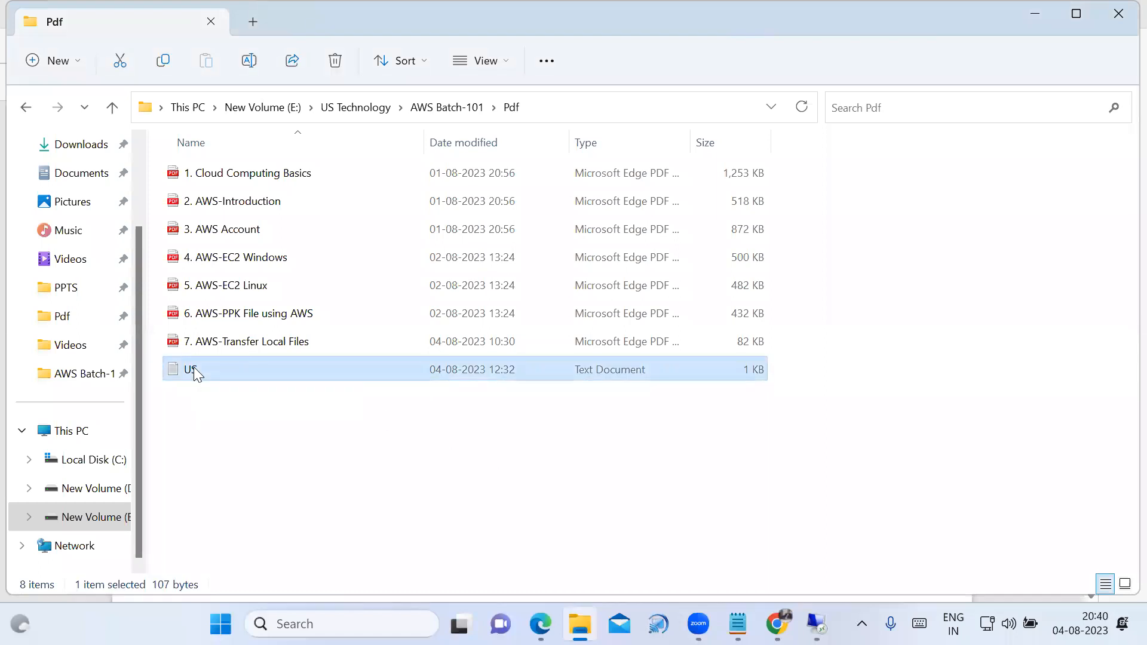
{"action": "right_click", "coordinate": [193, 366]}
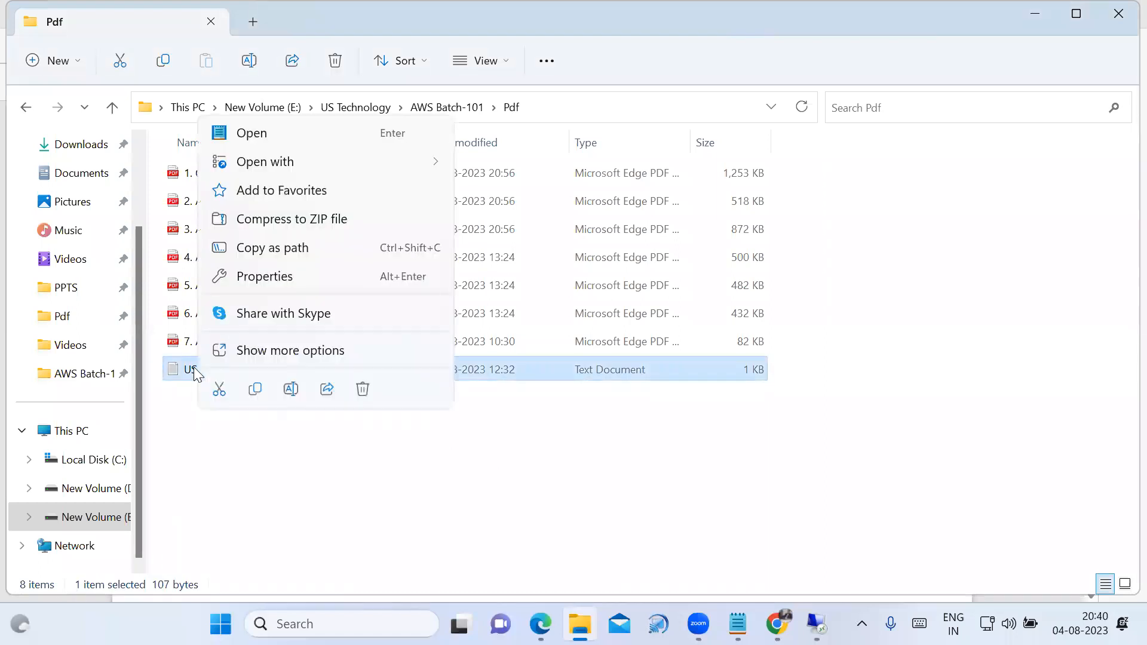
{"action": "left_click", "coordinate": [255, 391]}
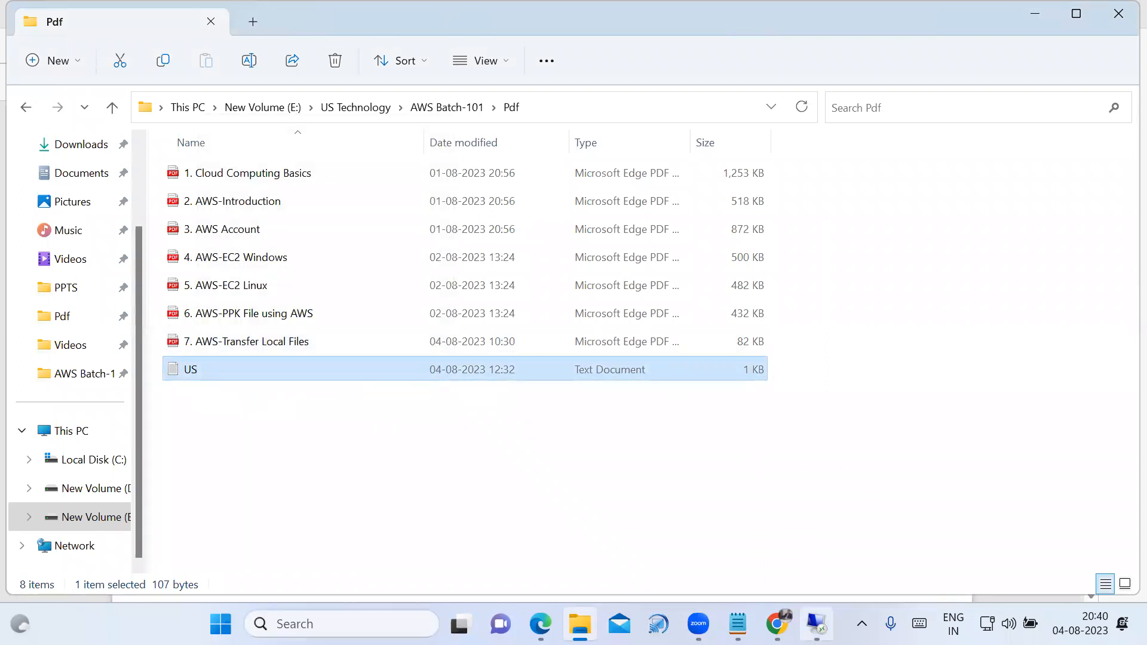
Return to the remote session in full screen and paste the US text document onto the server's desktop.
{"action": "left_click", "coordinate": [816, 624]}
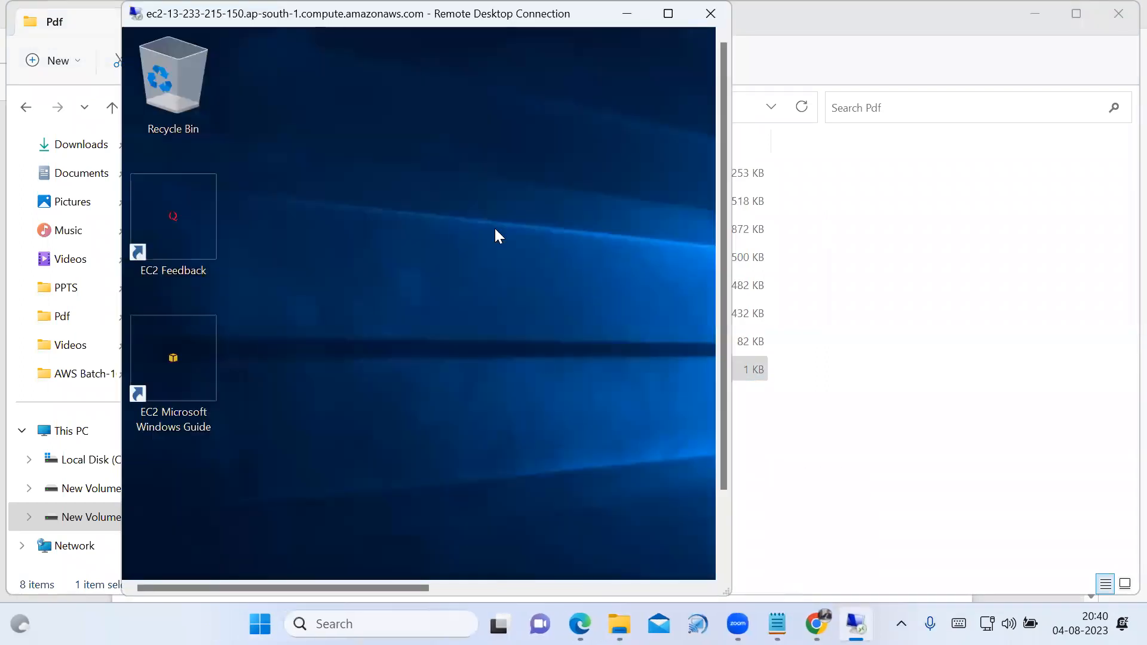
{"action": "left_click", "coordinate": [667, 13]}
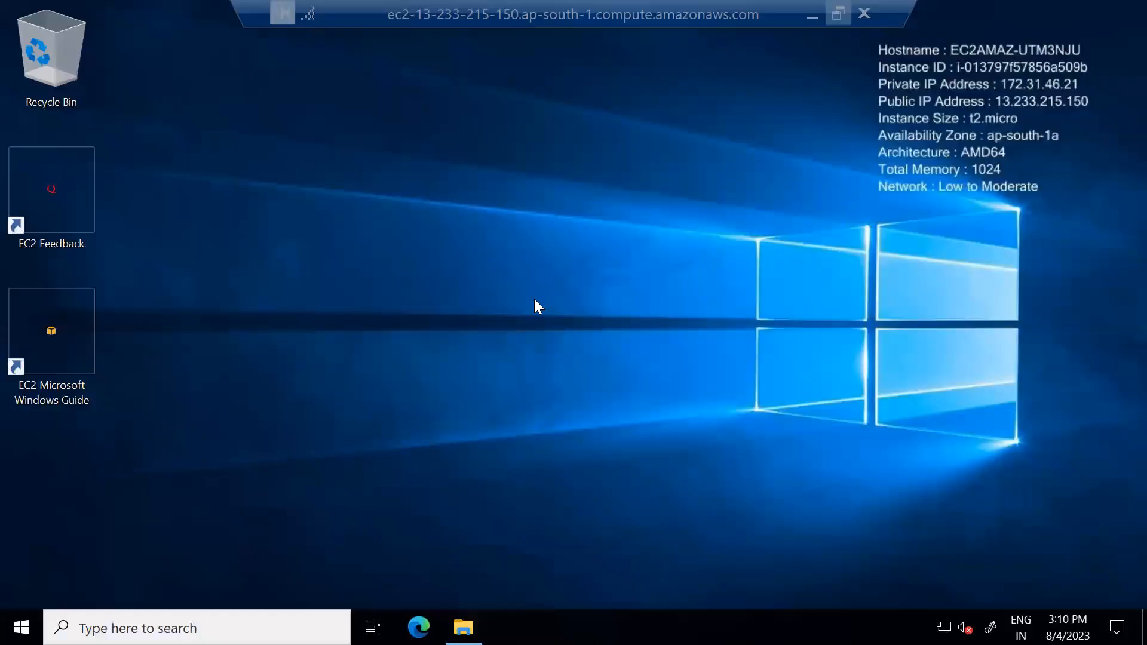
{"action": "right_click", "coordinate": [367, 279]}
{"action": "left_click", "coordinate": [237, 361]}
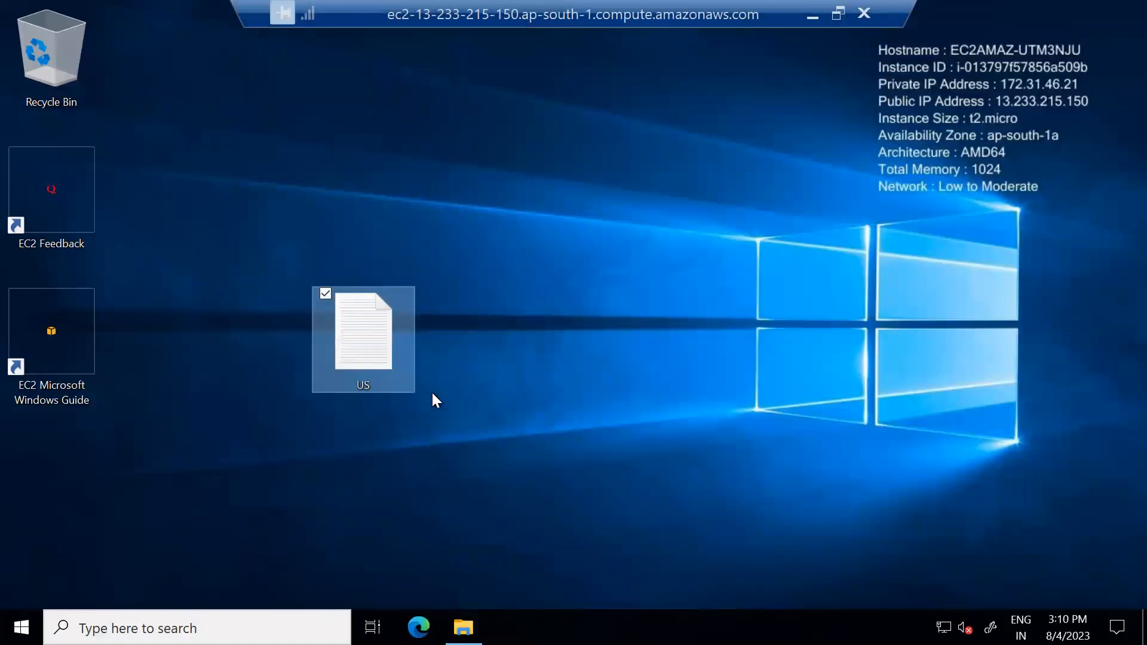
{"action": "left_click", "coordinate": [644, 384]}
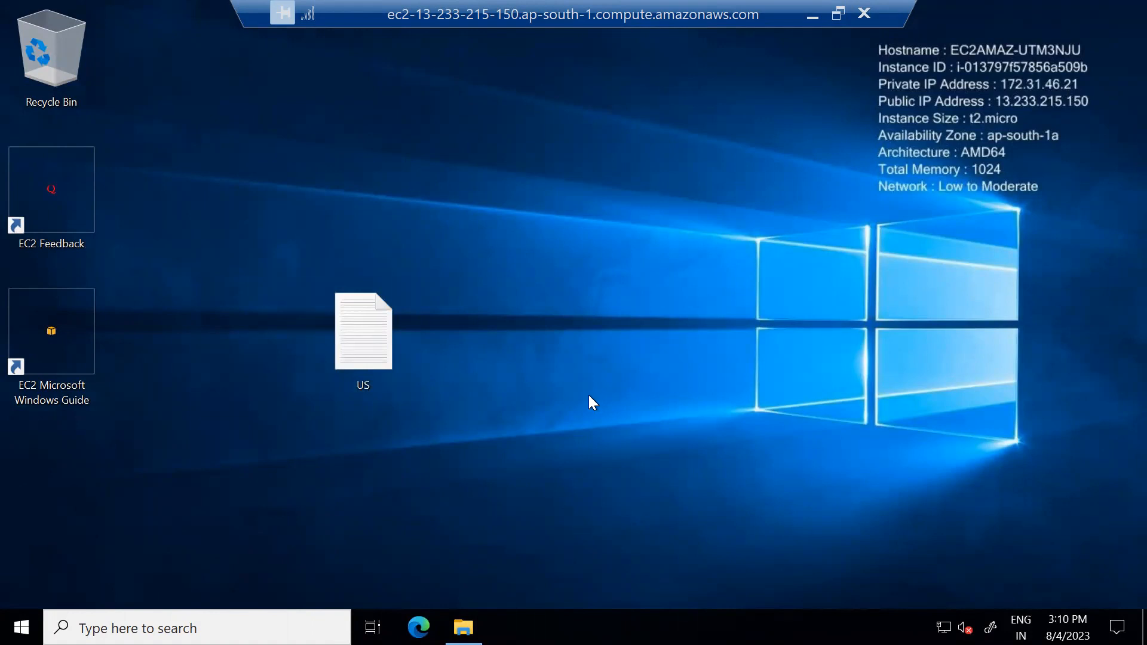
Open the US document from the server's desktop, enlarge and check its text in Notepad, then close it.
{"action": "double_click", "coordinate": [381, 353]}
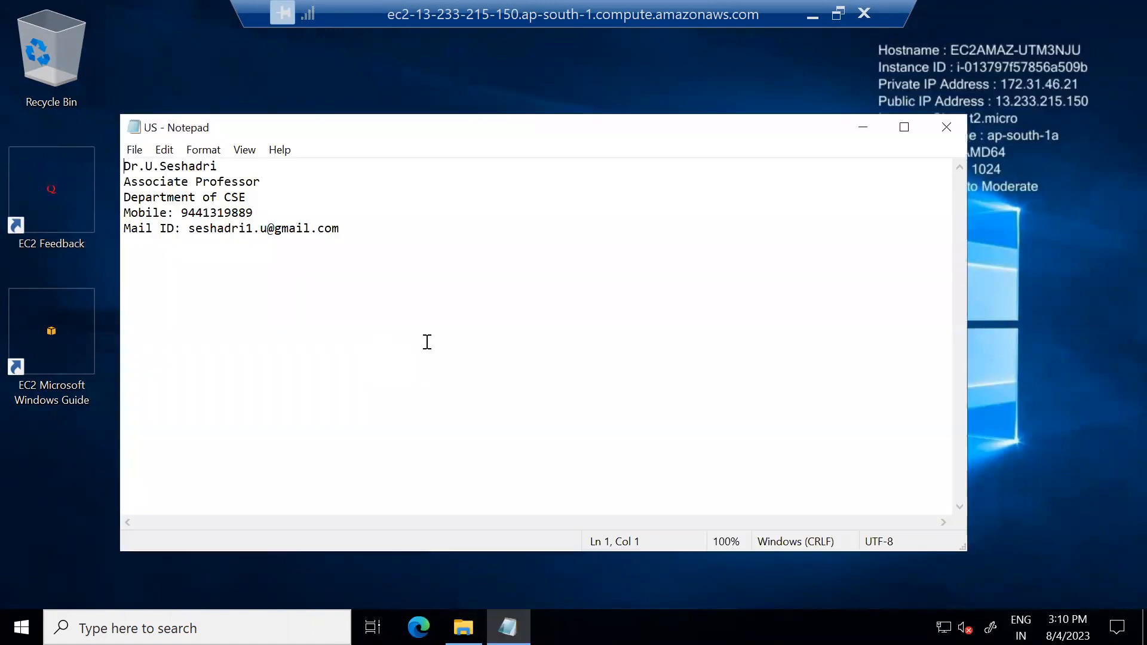
{"action": "left_click", "coordinate": [903, 126]}
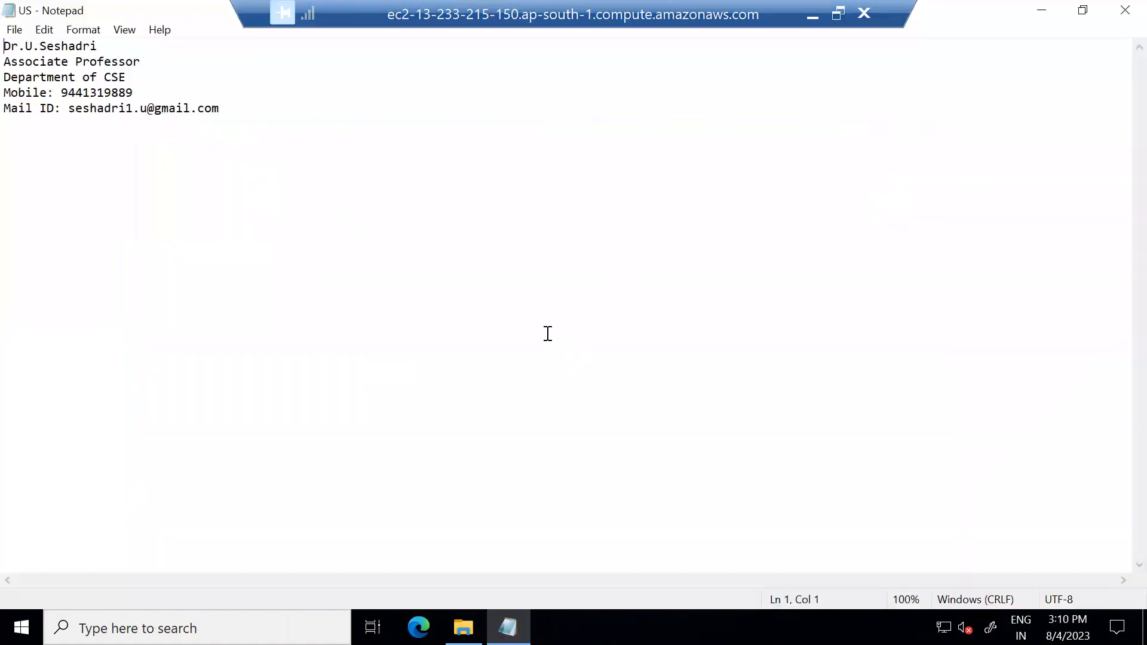
{"action": "scroll", "coordinate": [558, 344], "scroll_direction": "up", "scroll_amount": 14}
{"action": "scroll", "coordinate": [558, 343], "scroll_direction": "up", "scroll_amount": 20}
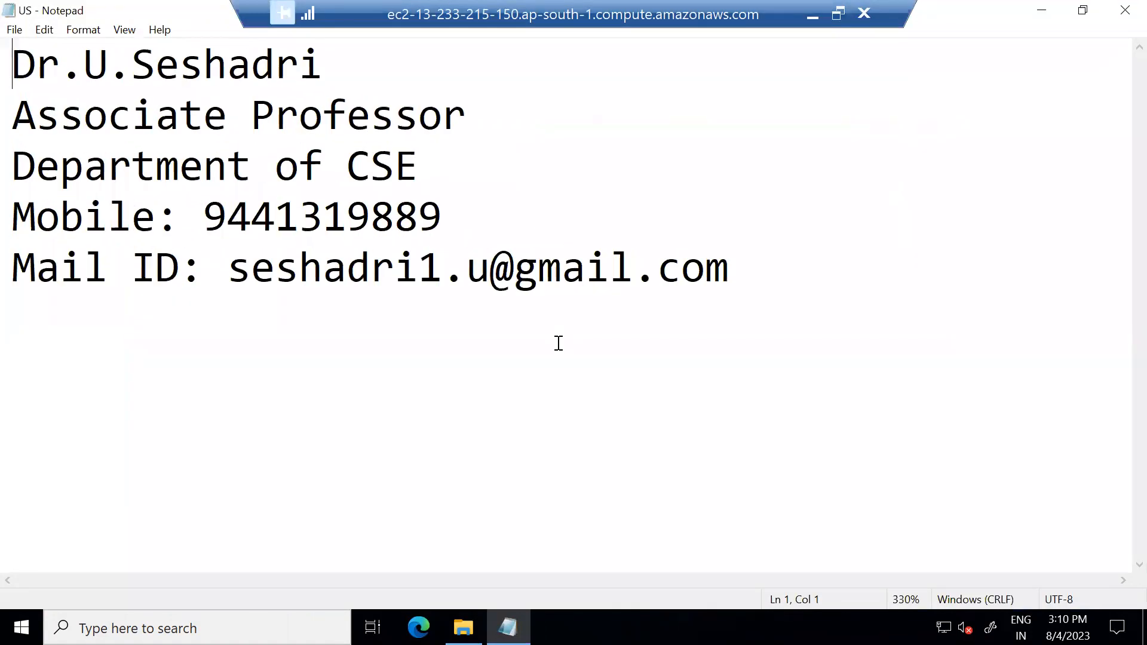
{"action": "scroll", "coordinate": [559, 344], "scroll_direction": "up", "scroll_amount": 2}
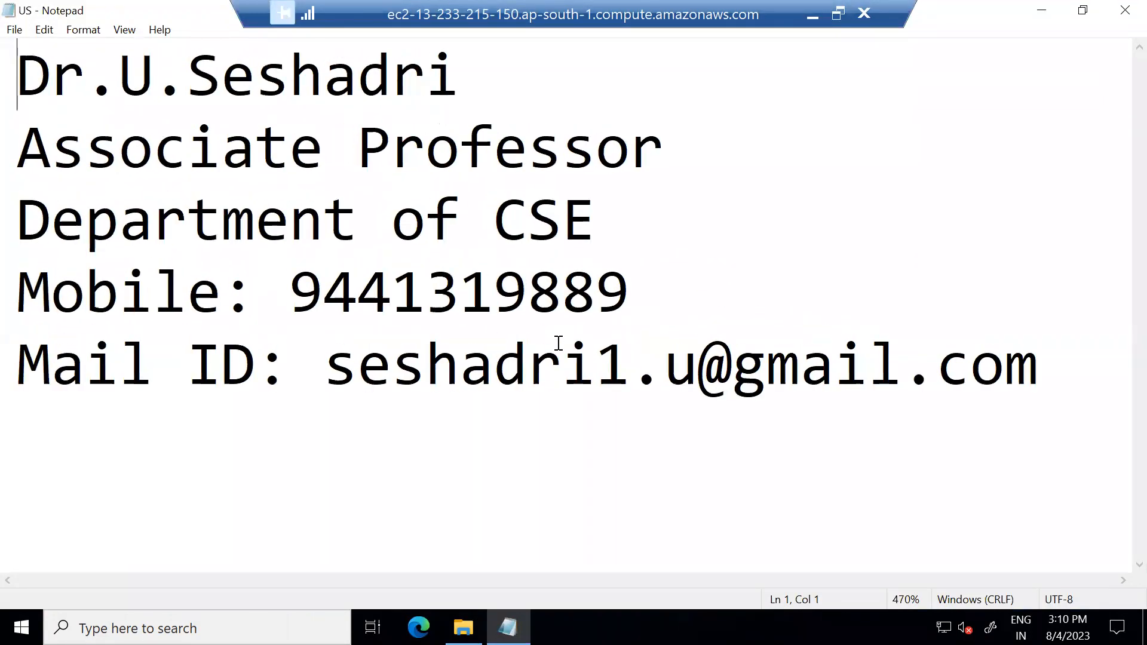
{"action": "left_click_drag", "start_coordinate": [17, 69], "coordinate": [1062, 371]}
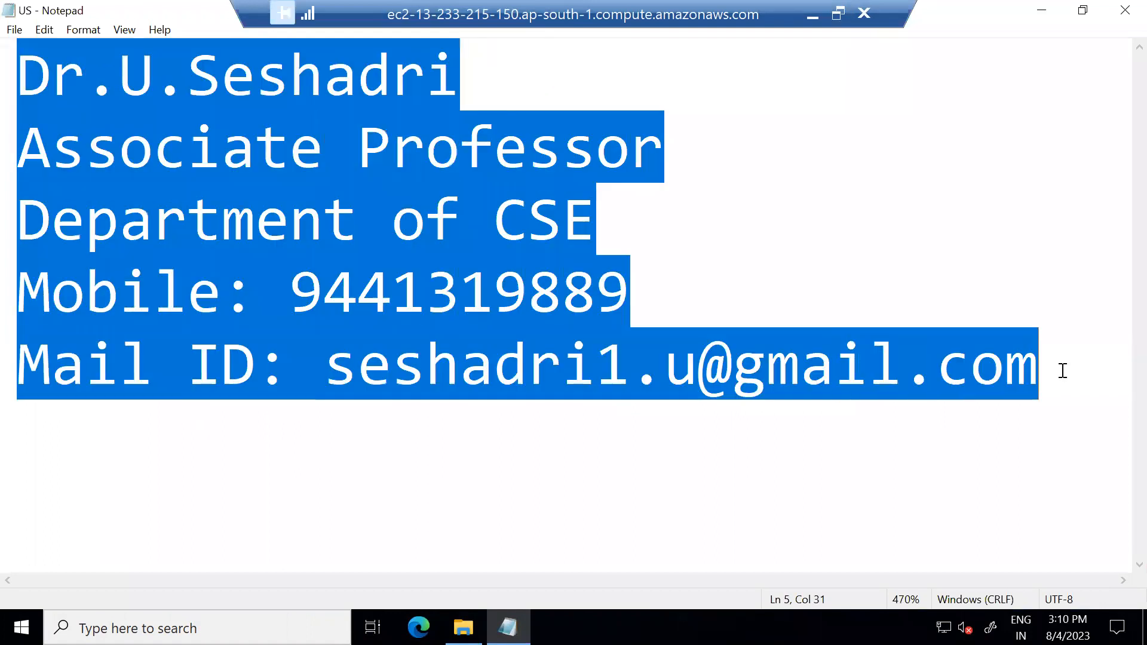
{"action": "left_click", "coordinate": [1062, 370]}
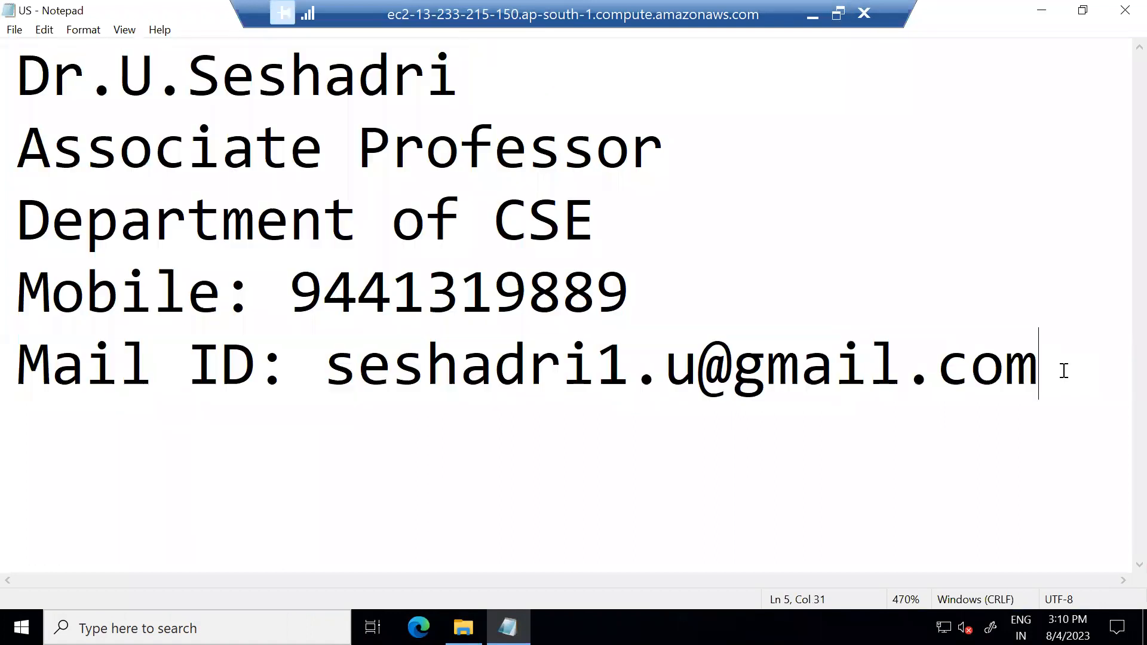
{"action": "left_click", "coordinate": [1116, 22]}
{"action": "left_click", "coordinate": [765, 369]}
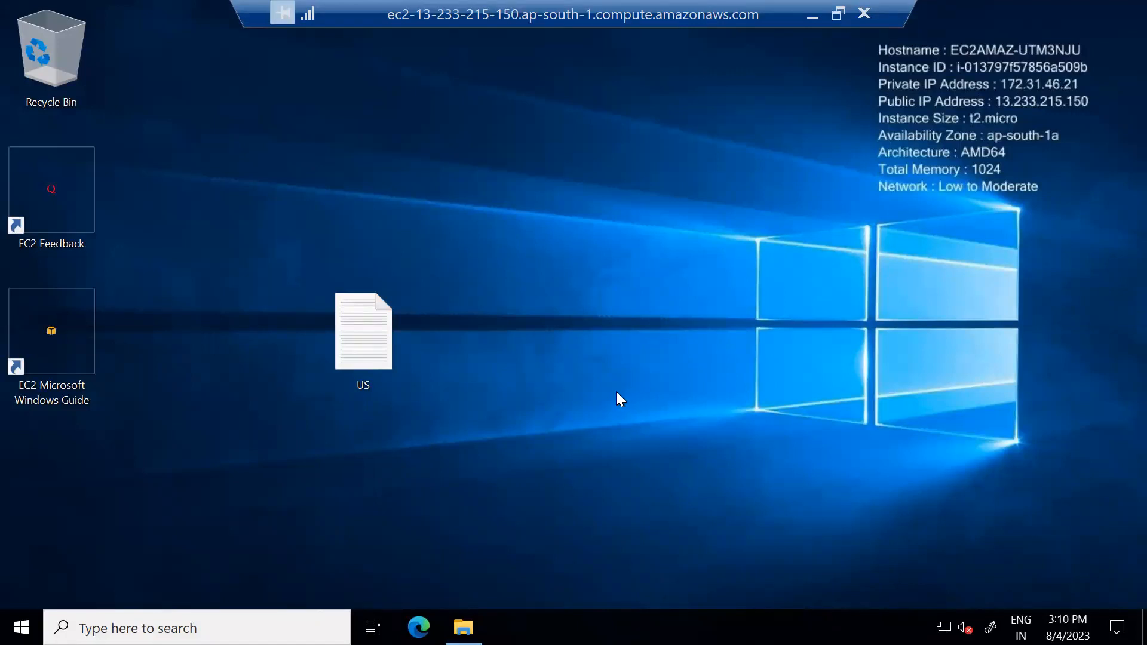
Paste the US text document into Local Disk (C:) on the server, granting permission for the copy.
{"action": "left_click", "coordinate": [464, 628]}
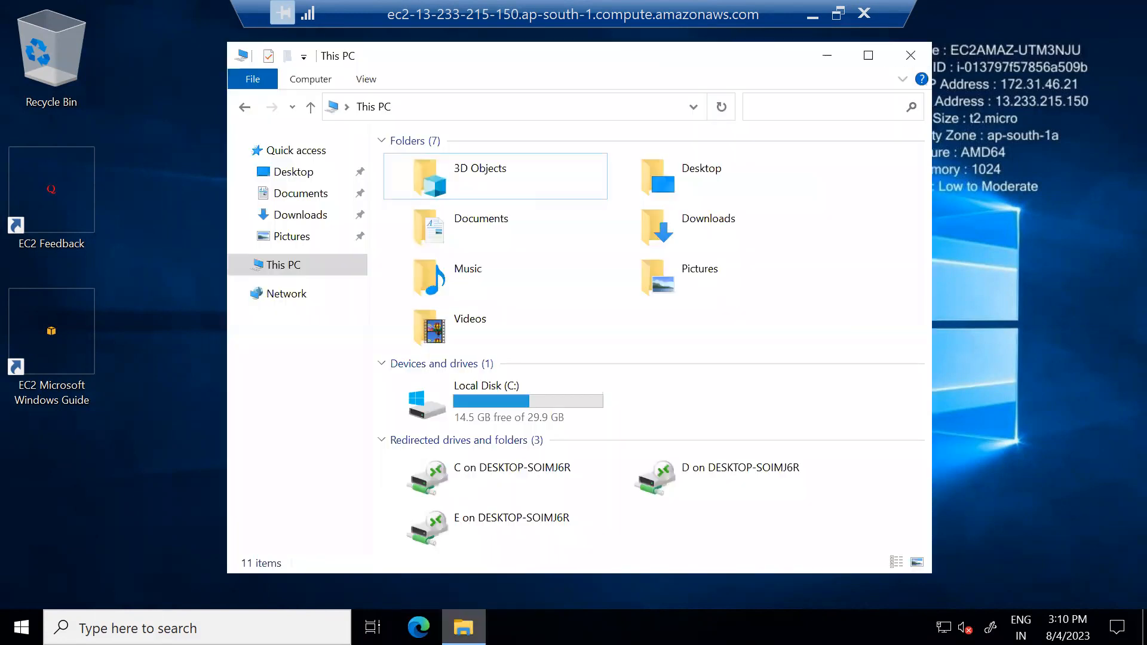
{"action": "left_click", "coordinate": [528, 396]}
{"action": "double_click", "coordinate": [528, 396]}
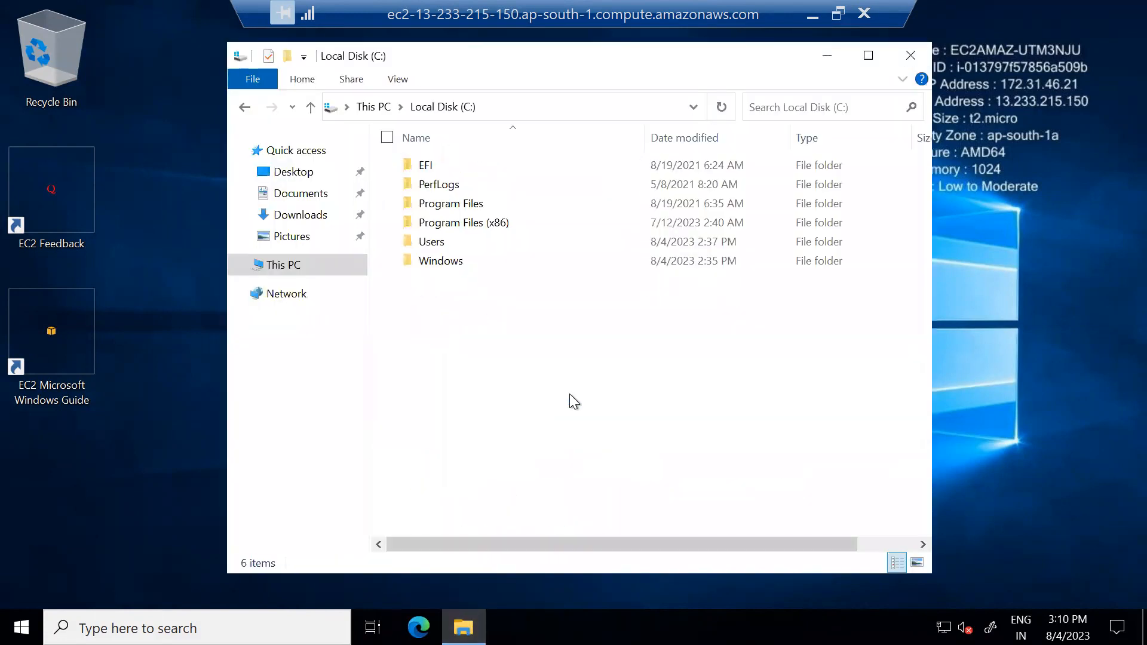
{"action": "right_click", "coordinate": [500, 314]}
{"action": "left_click", "coordinate": [404, 413]}
{"action": "left_click", "coordinate": [519, 412]}
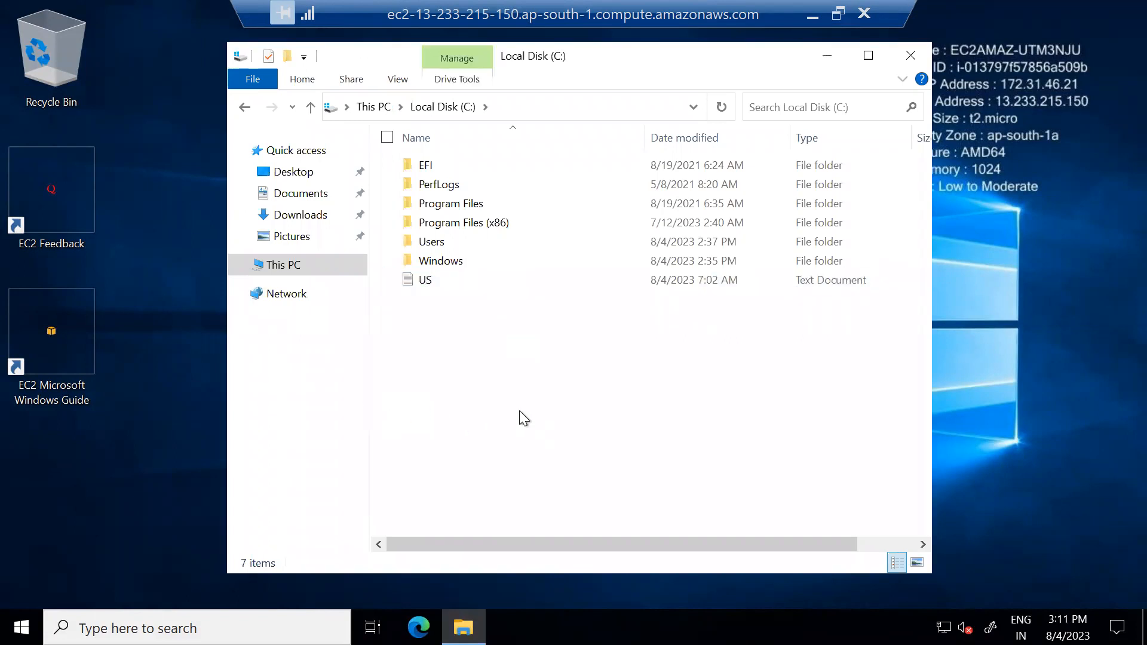
Open the US document on the server's C: drive, check its enlarged text, then close Notepad and File Explorer.
{"action": "double_click", "coordinate": [426, 281]}
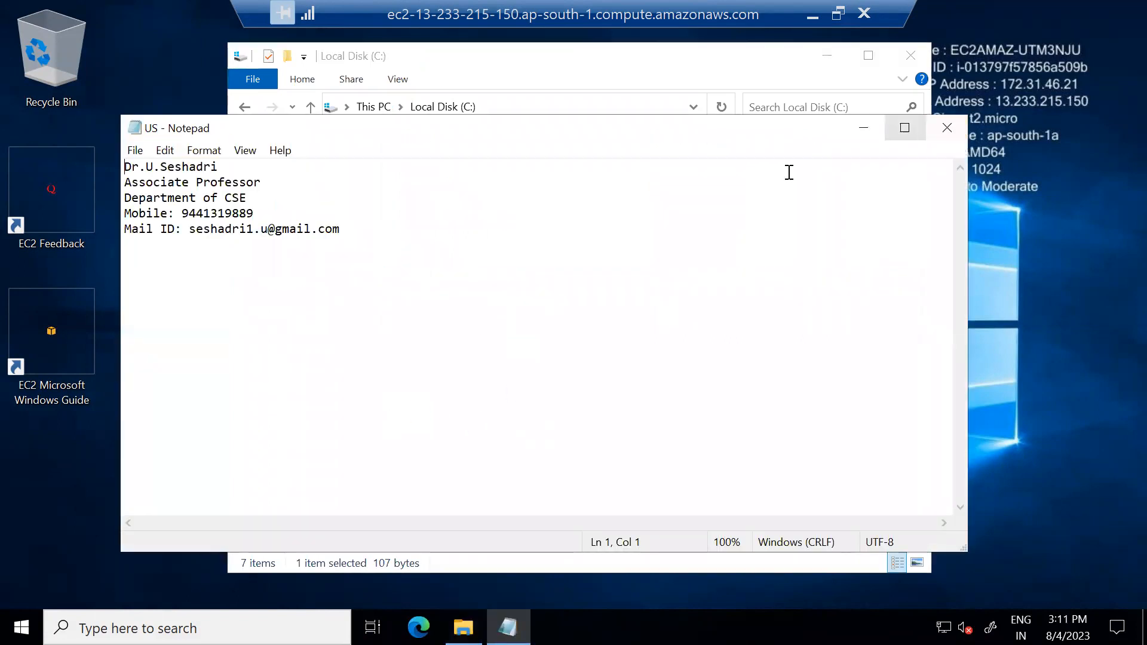
{"action": "left_click", "coordinate": [904, 127]}
{"action": "scroll", "coordinate": [664, 338], "scroll_direction": "up", "scroll_amount": 5}
{"action": "scroll", "coordinate": [667, 339], "scroll_direction": "up", "scroll_amount": 20}
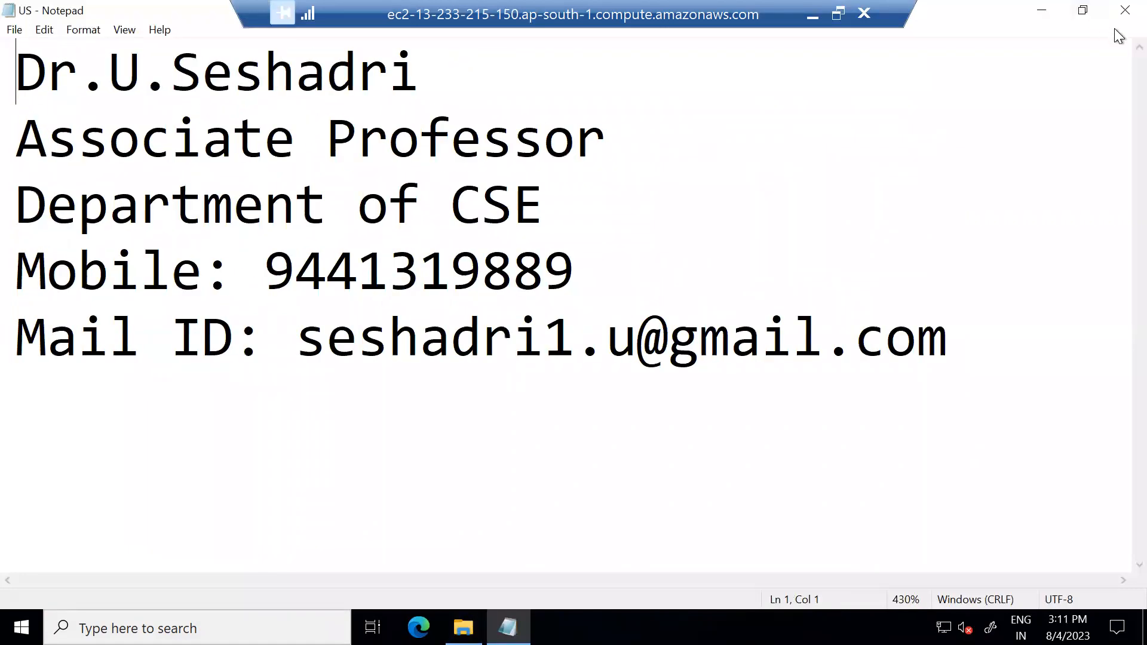
{"action": "left_click", "coordinate": [1124, 10]}
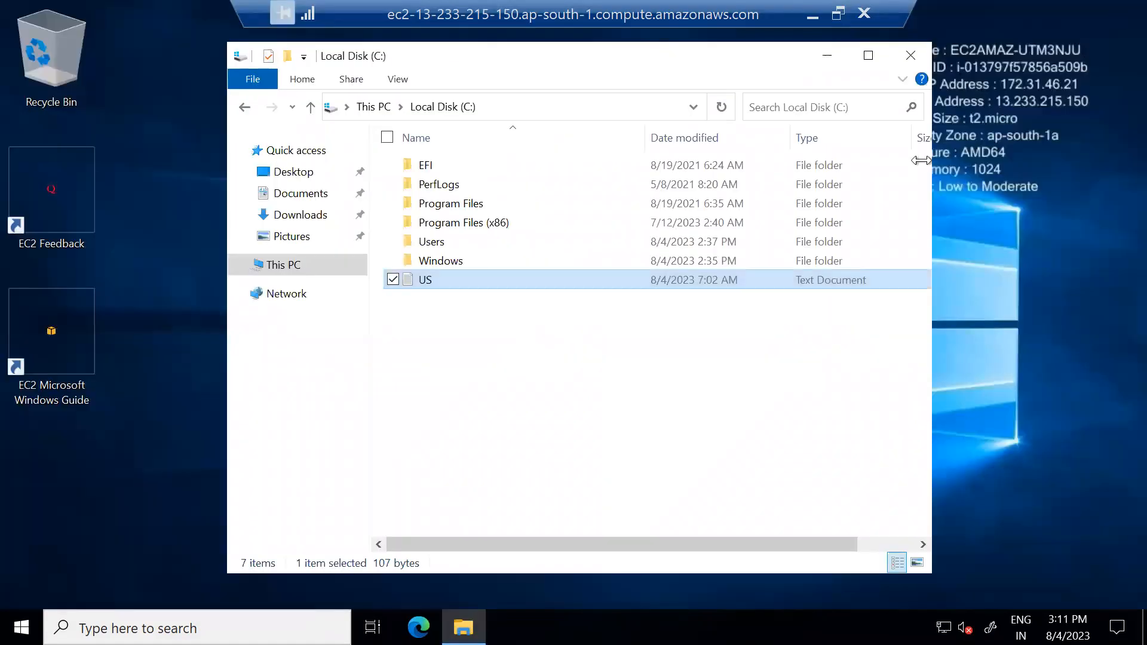
{"action": "left_click", "coordinate": [911, 55]}
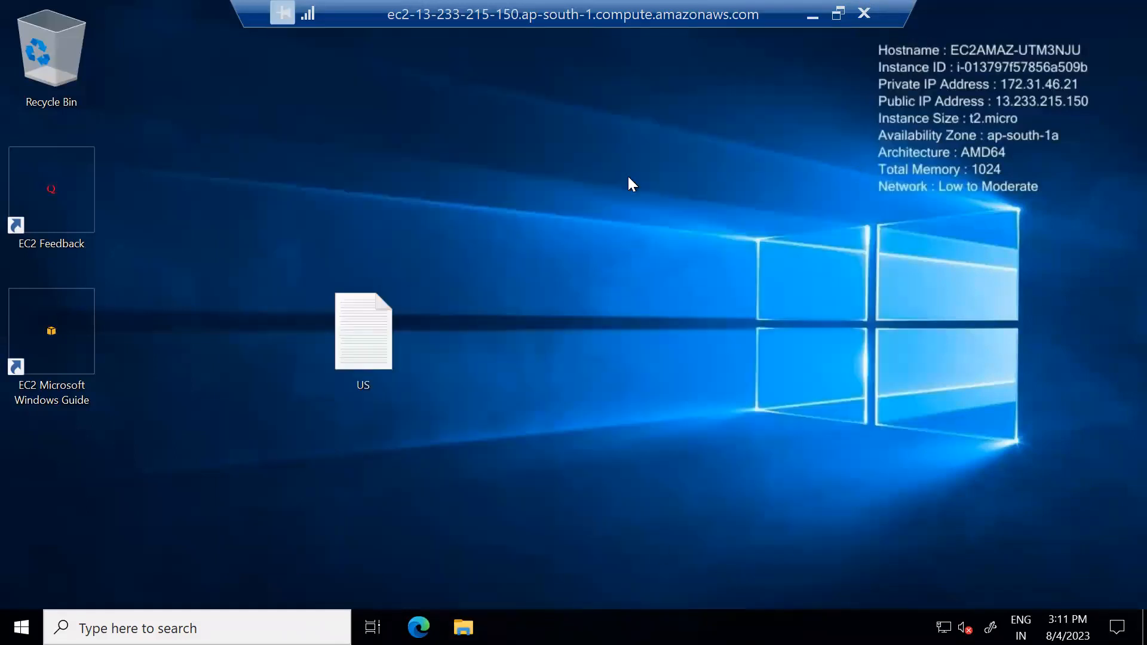
Disconnect the Remote Desktop session and switch to the EC2 Connect to instance page in Chrome.
{"action": "left_click", "coordinate": [865, 8]}
{"action": "left_click", "coordinate": [627, 356]}
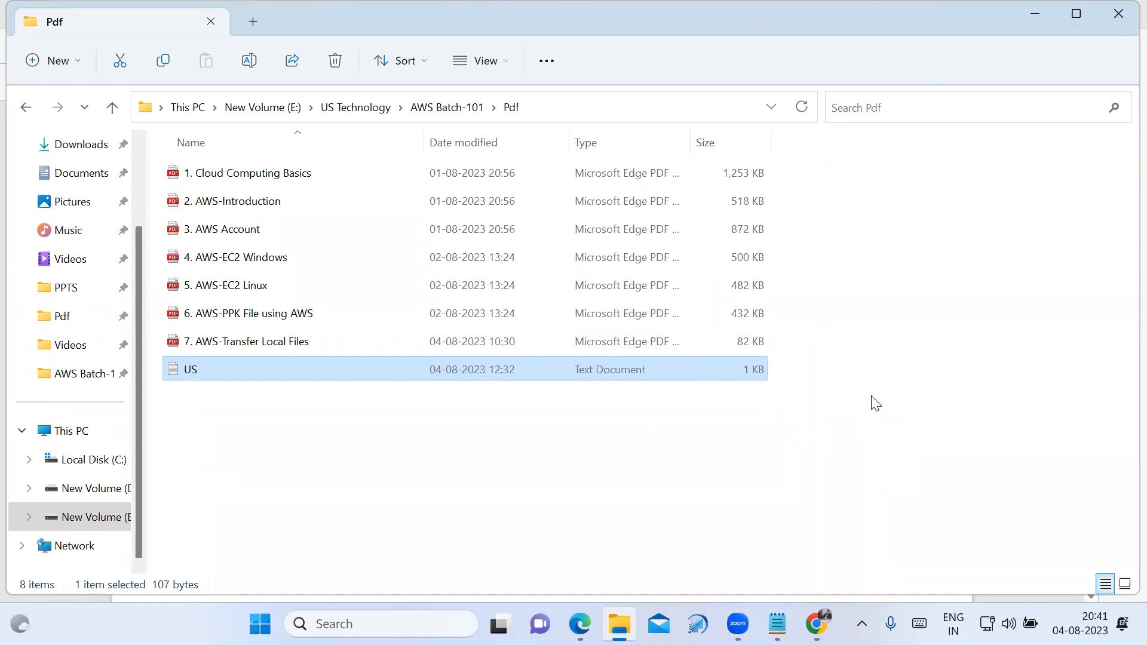
{"action": "mouse_move", "coordinate": [816, 624]}
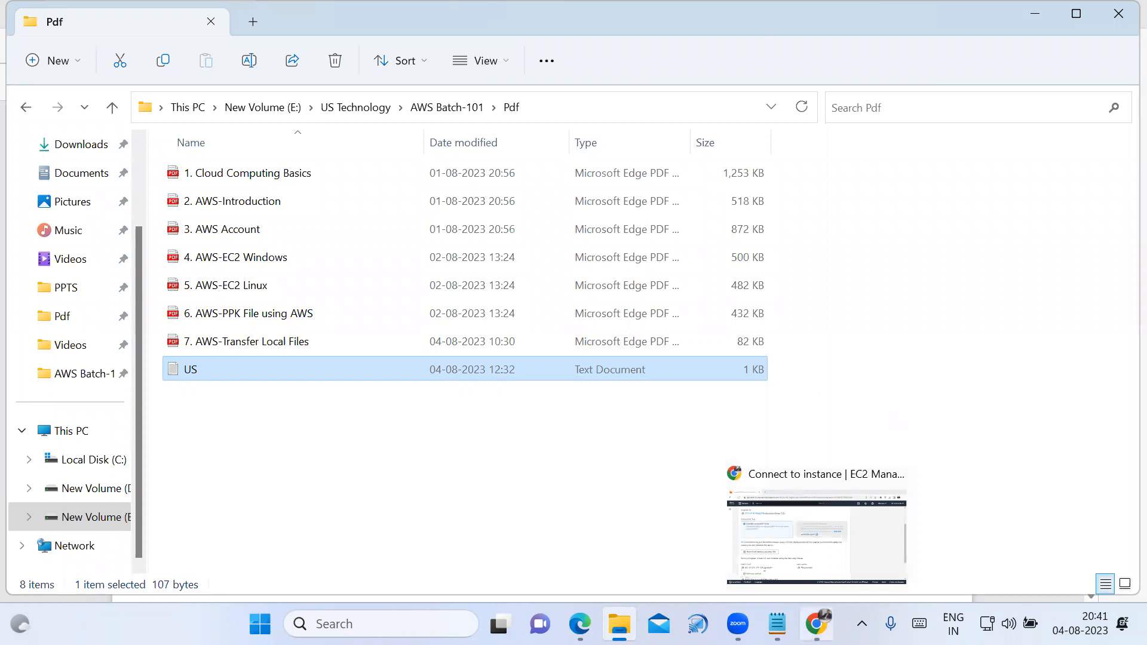
{"action": "left_click", "coordinate": [797, 487]}
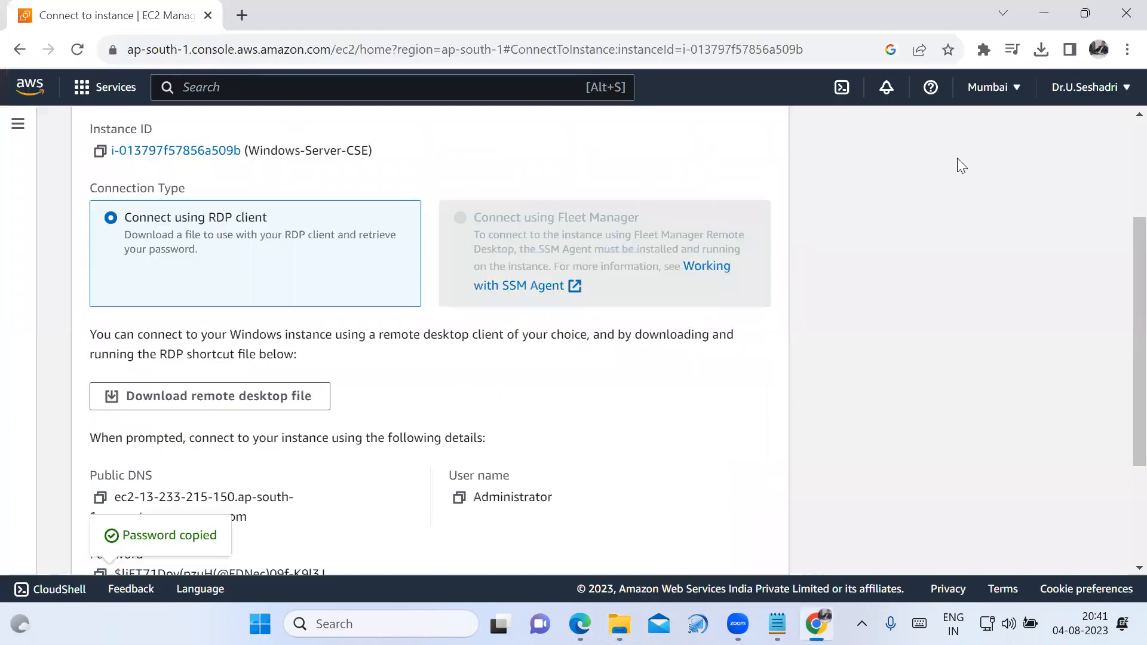
Return to the EC2 instances list, select the Windows-Server-CSE instance and show its available state actions.
{"action": "scroll", "coordinate": [500, 235], "scroll_direction": "up", "scroll_amount": 3}
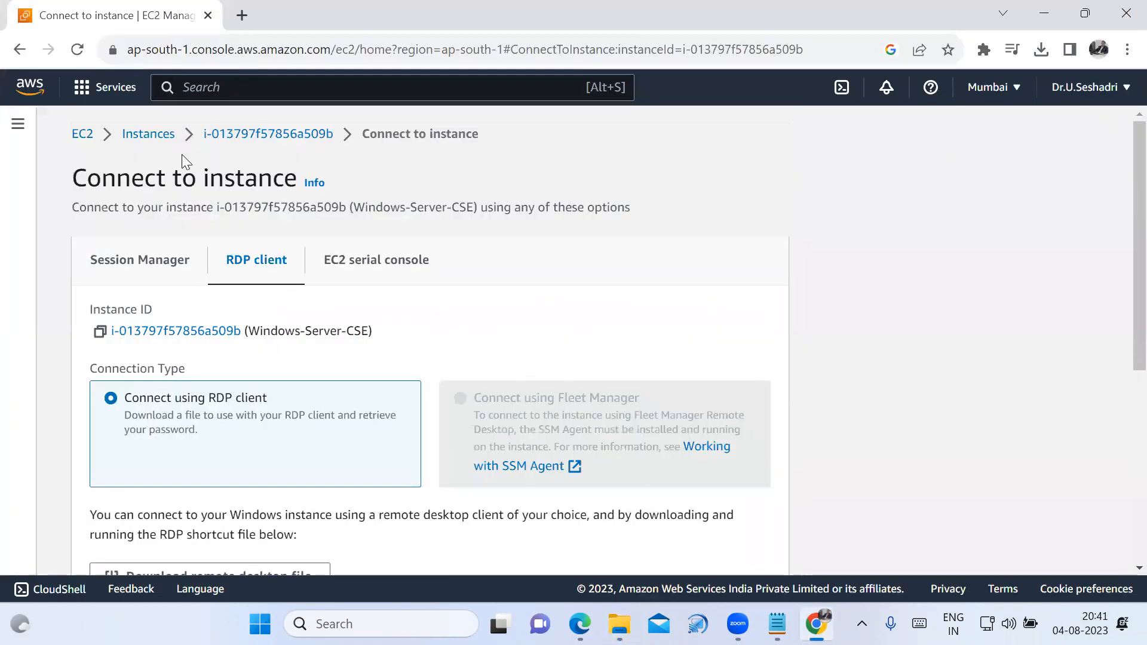
{"action": "left_click", "coordinate": [168, 137]}
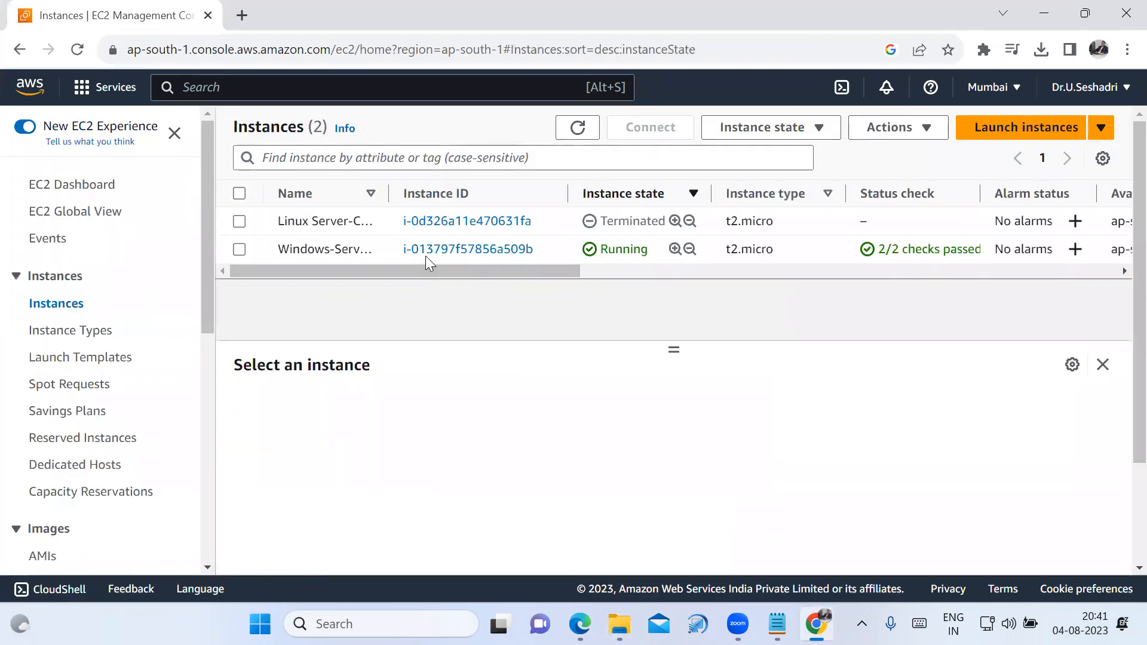
{"action": "left_click", "coordinate": [239, 250]}
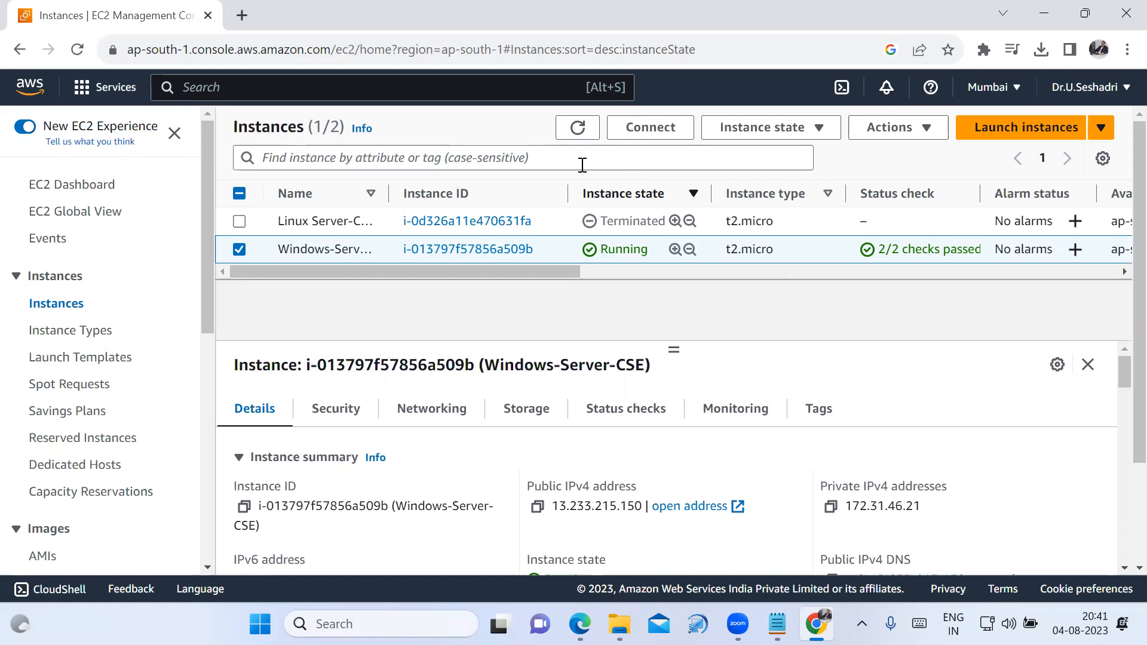
{"action": "left_click", "coordinate": [818, 136]}
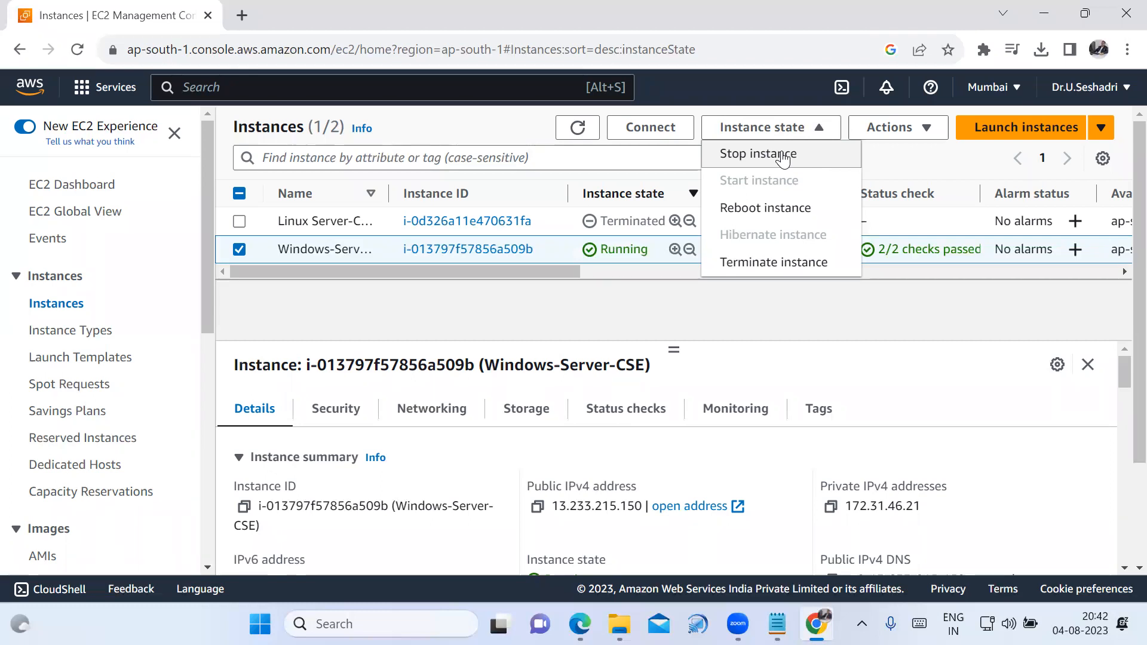
Copy the instance's public IPv4 address into the Notepad notes below the Windows Server password, labelled "Public IP:".
{"action": "left_click", "coordinate": [536, 506]}
{"action": "left_click", "coordinate": [776, 624]}
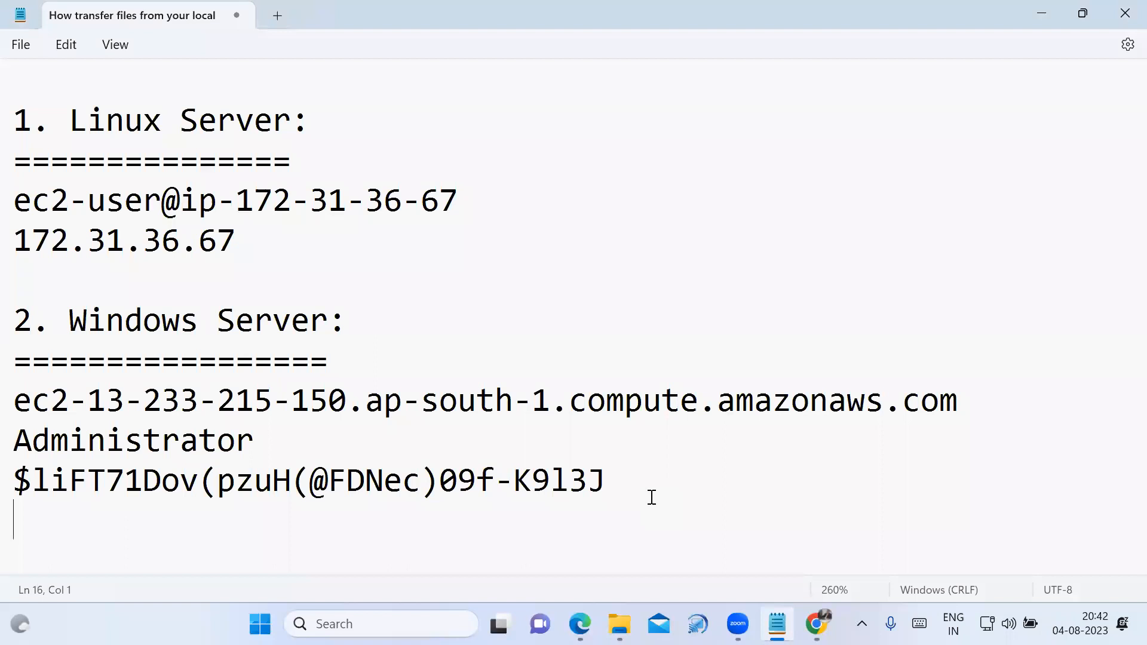
{"action": "key", "text": "ctrl+v"}
{"action": "key", "text": "Return"}
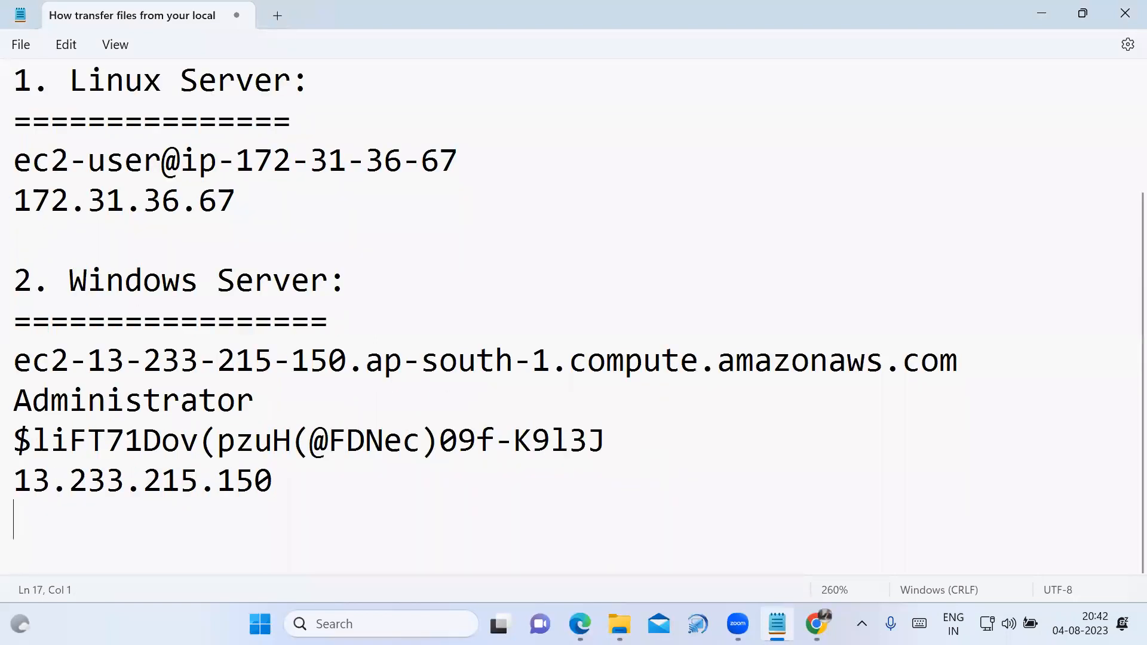
{"action": "left_click", "coordinate": [18, 494]}
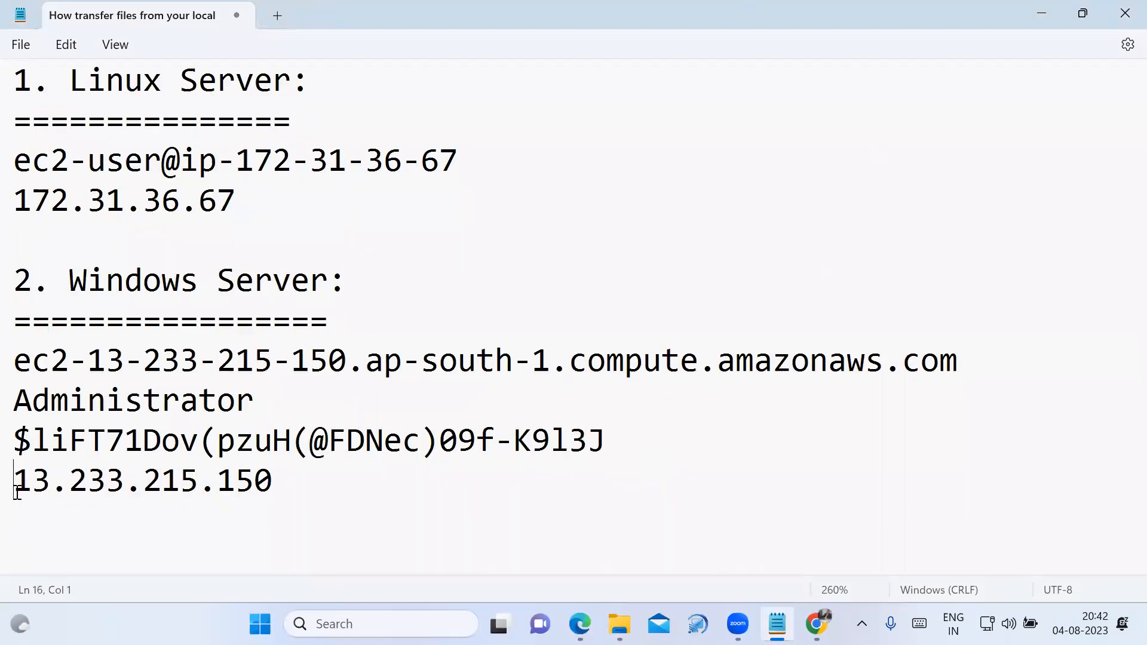
{"action": "type", "text": "Pub"}
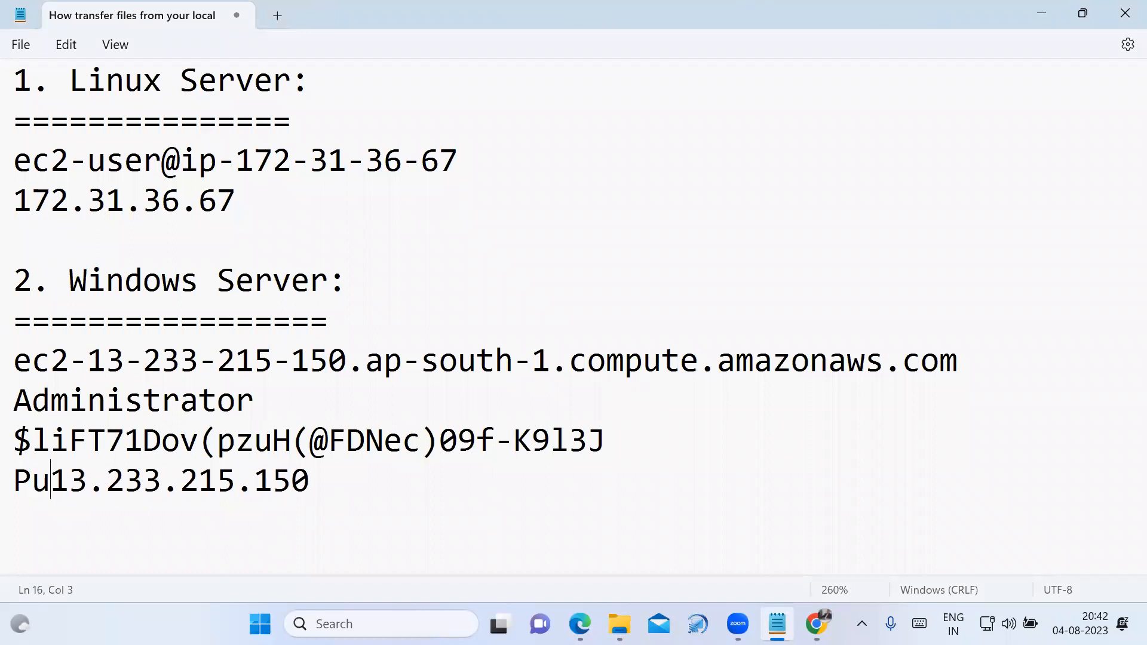
{"action": "type", "text": "lic IP"}
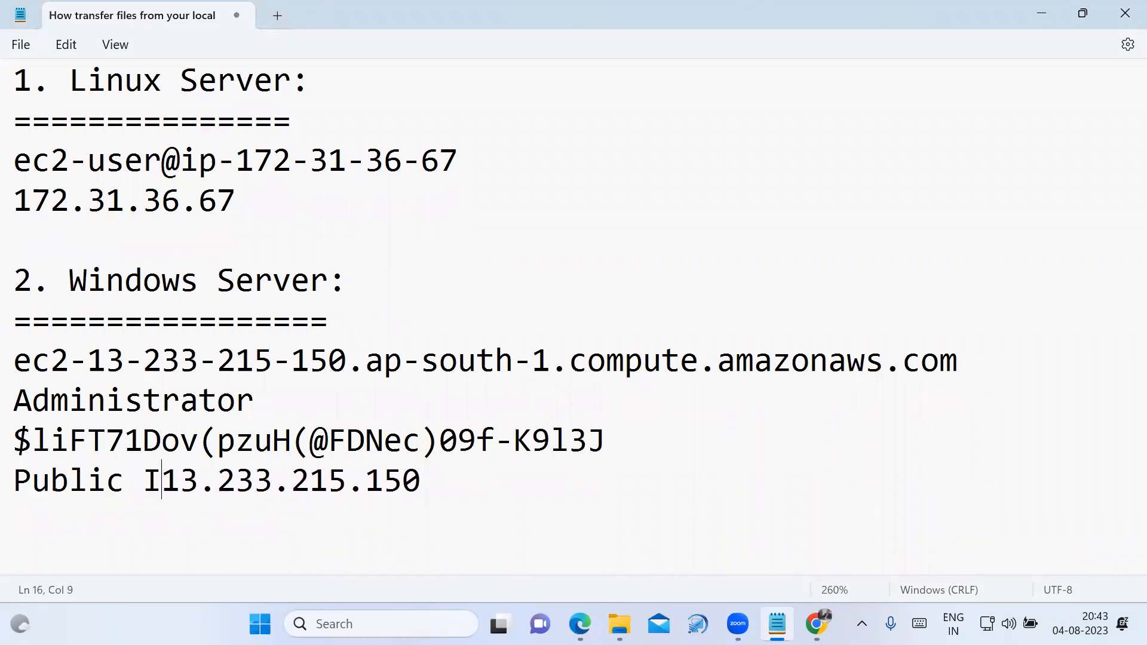
{"action": "type", "text": ":"}
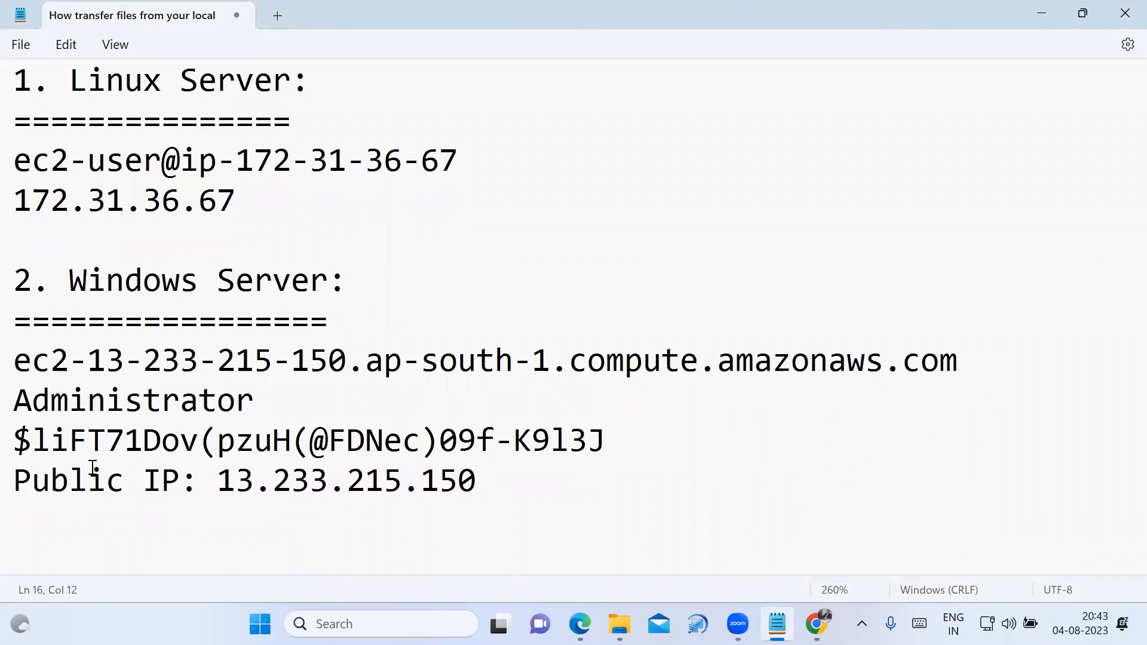
Add a "Private IP:" line below the public IP in the notes, with the private IPv4 address copied from the EC2 console.
{"action": "left_click", "coordinate": [520, 480]}
{"action": "key", "text": "Return"}
{"action": "type", "text": "Private IP:"}
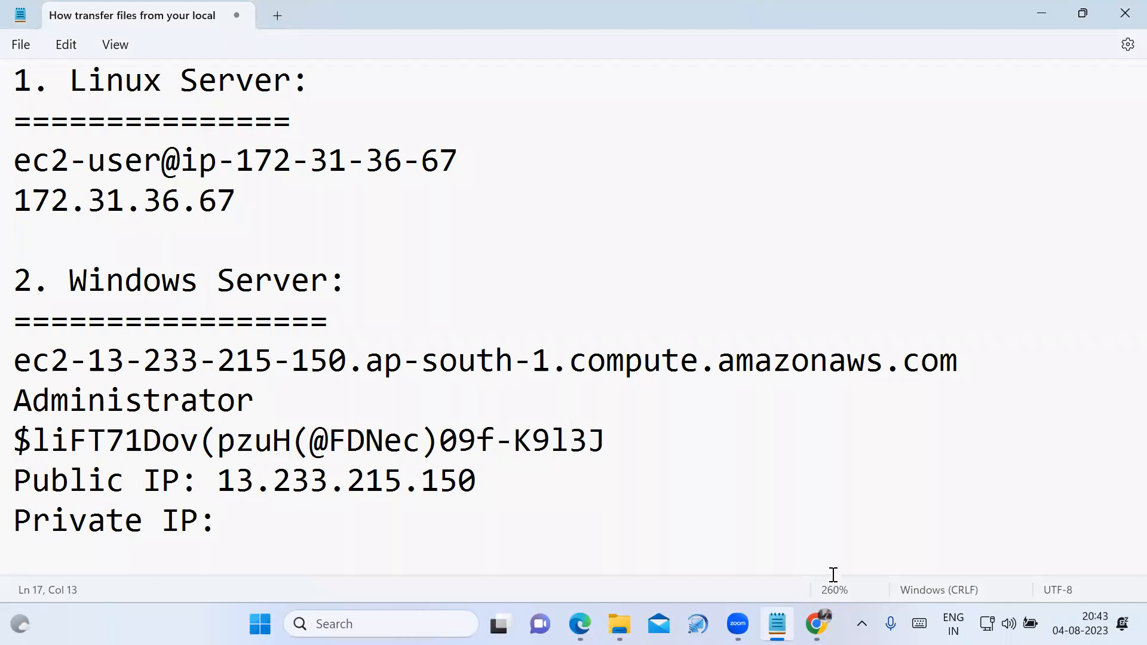
{"action": "left_click", "coordinate": [816, 625]}
{"action": "left_click", "coordinate": [830, 507]}
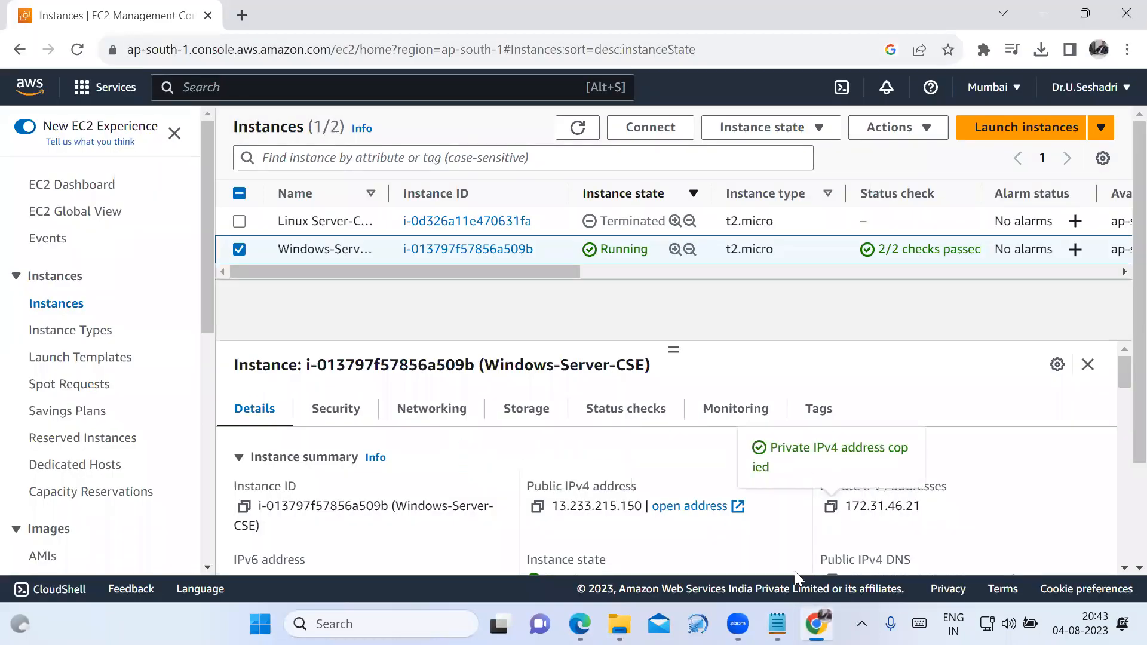
{"action": "left_click", "coordinate": [777, 624]}
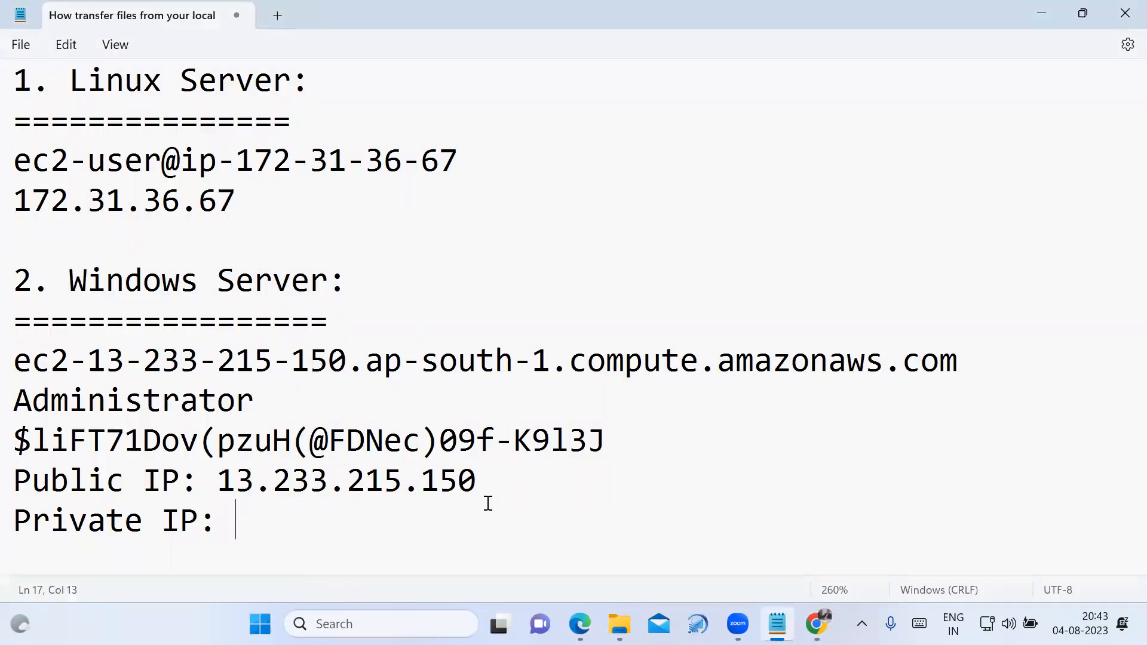
{"action": "key", "text": "ctrl+v"}
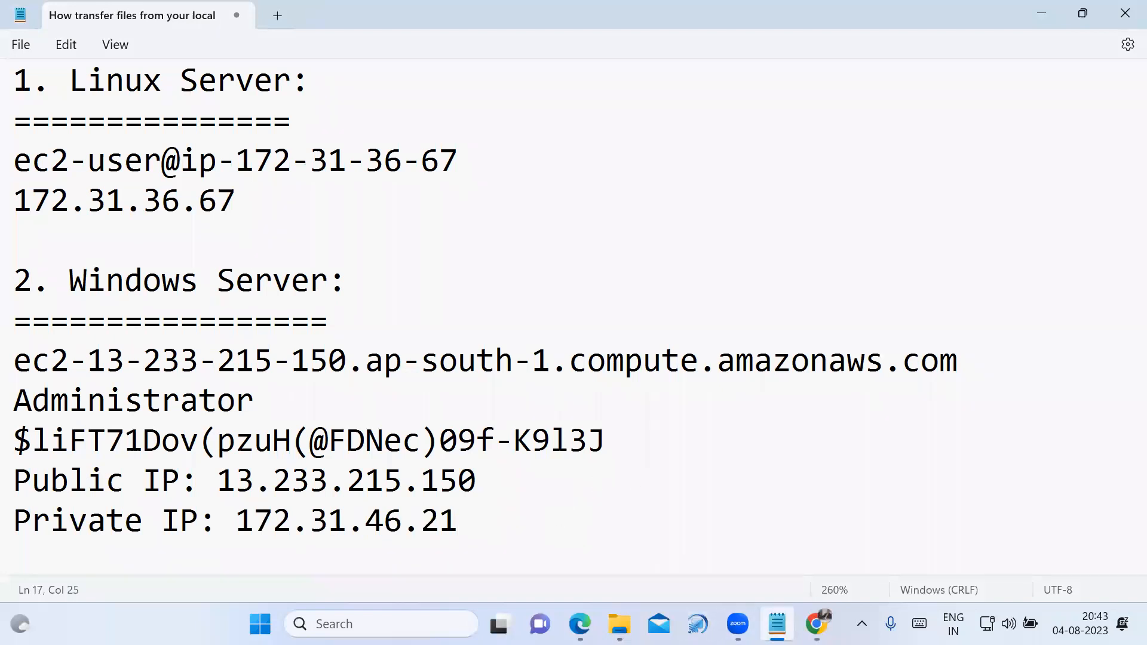
Switch back to the EC2 console in Chrome, stop the Windows-Server-CSE instance and dismiss the notification.
{"action": "left_click", "coordinate": [815, 625]}
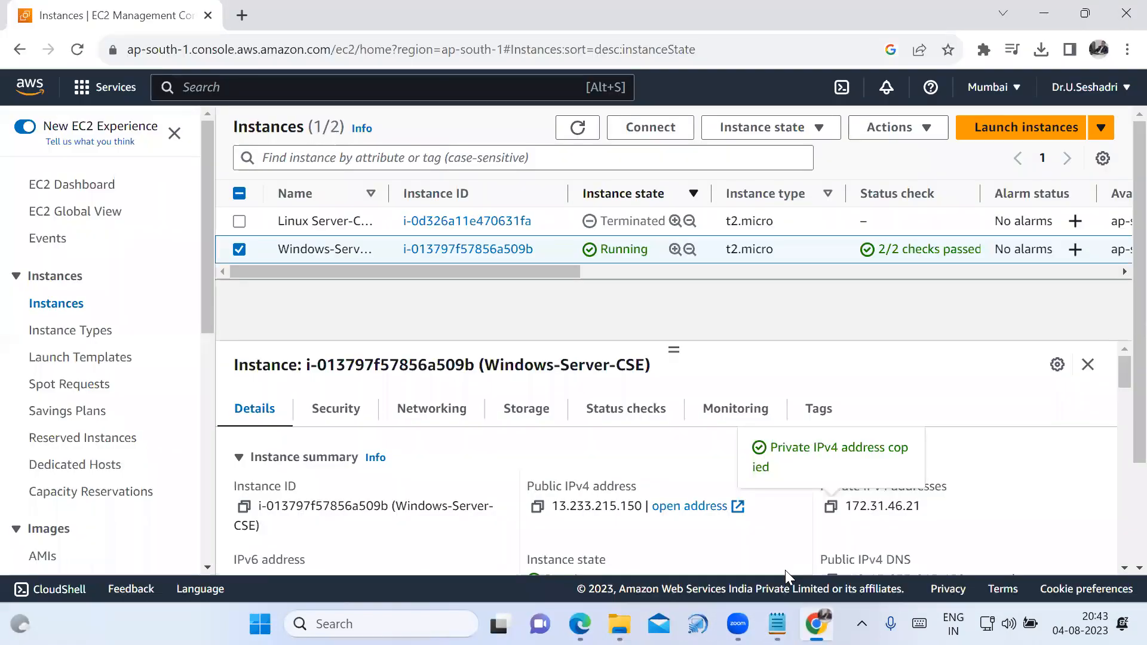
{"action": "left_click", "coordinate": [244, 252]}
{"action": "left_click", "coordinate": [244, 252]}
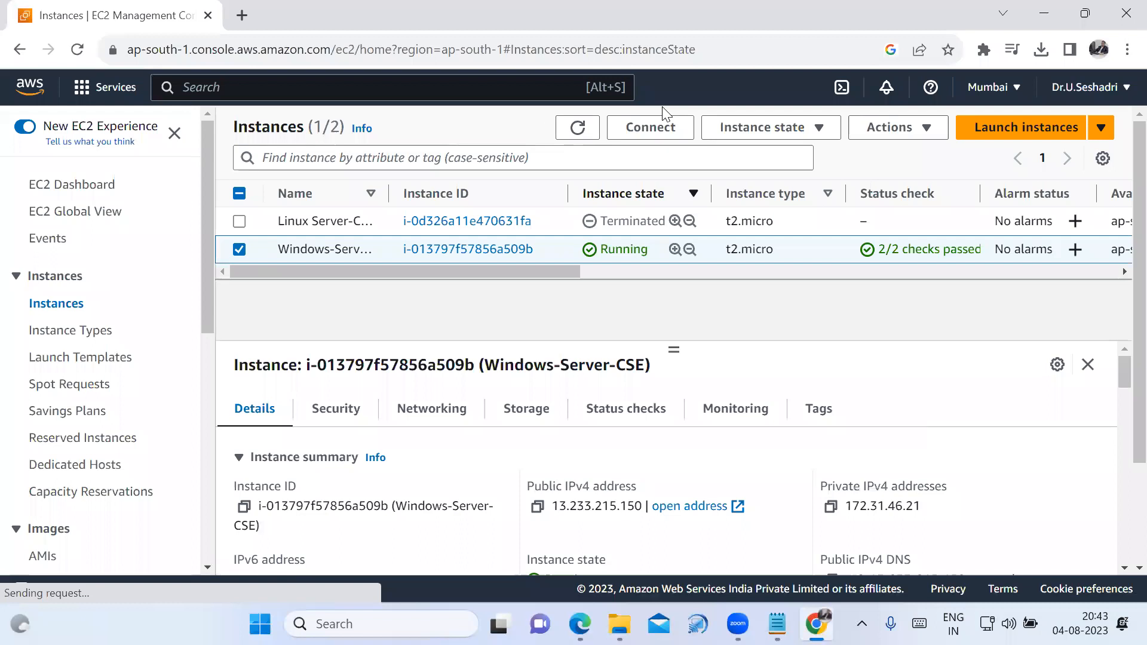
{"action": "left_click", "coordinate": [789, 131]}
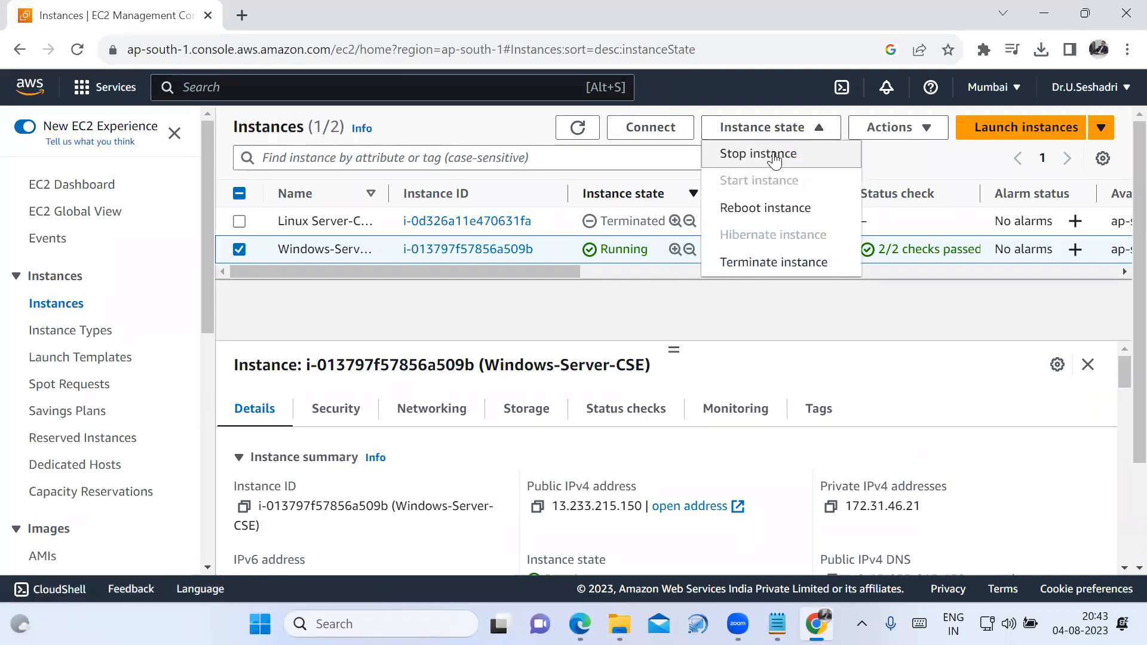
{"action": "left_click", "coordinate": [775, 157]}
{"action": "left_click", "coordinate": [901, 421]}
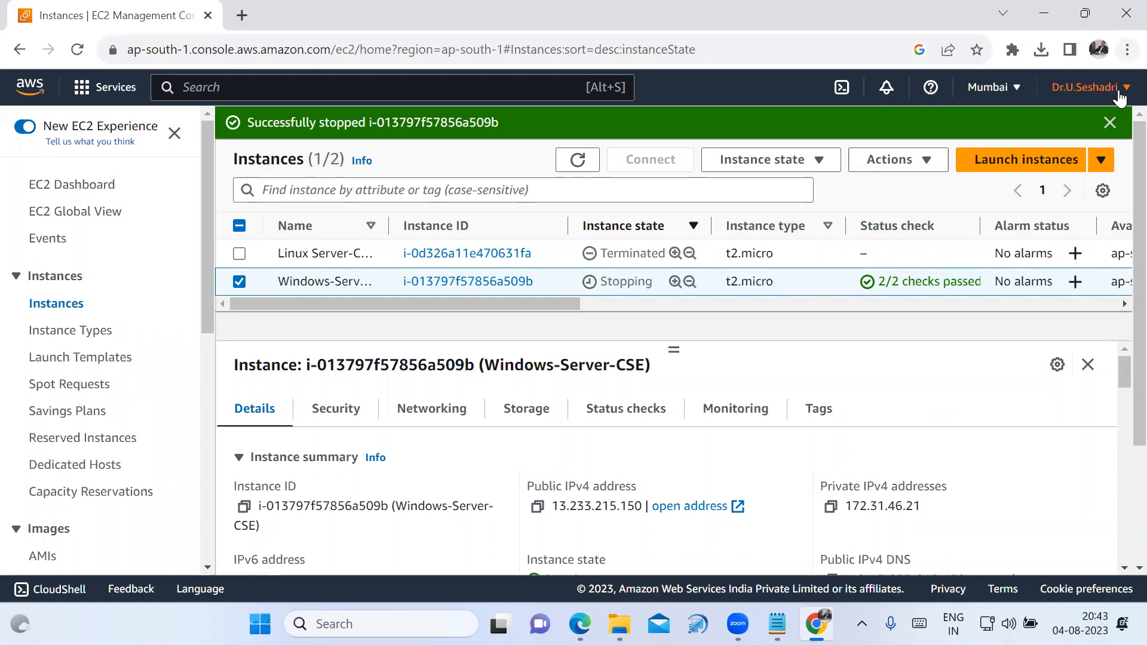
{"action": "left_click", "coordinate": [1109, 122]}
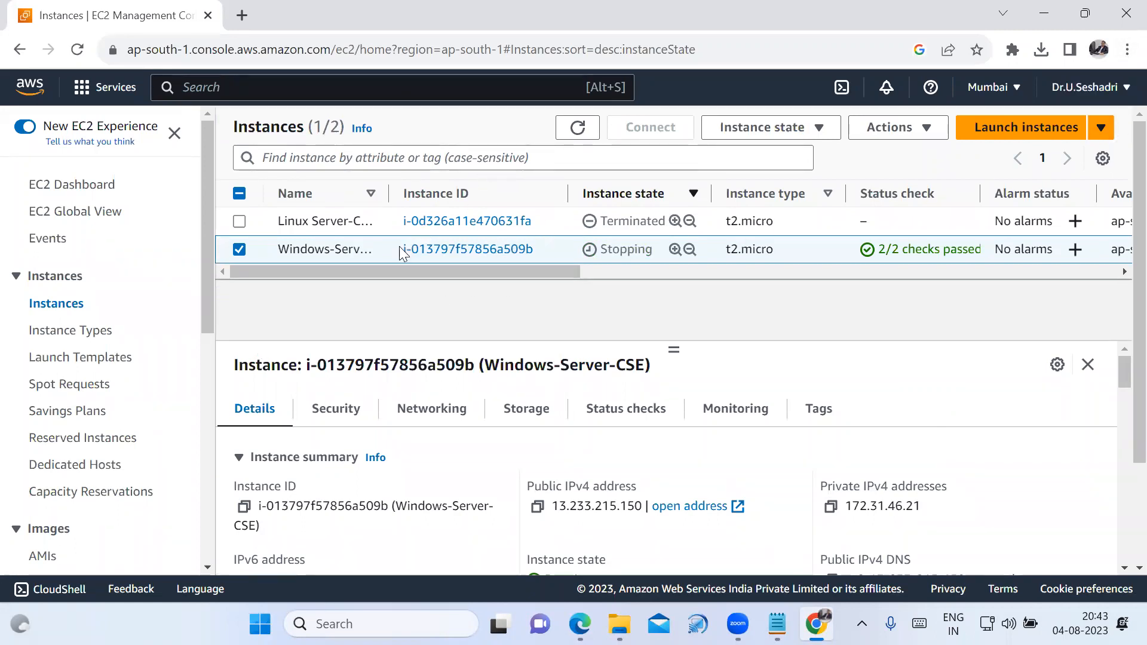
Deselect the Windows server, reload the page and refresh the instances list to check whether it has stopped.
{"action": "left_click", "coordinate": [245, 256]}
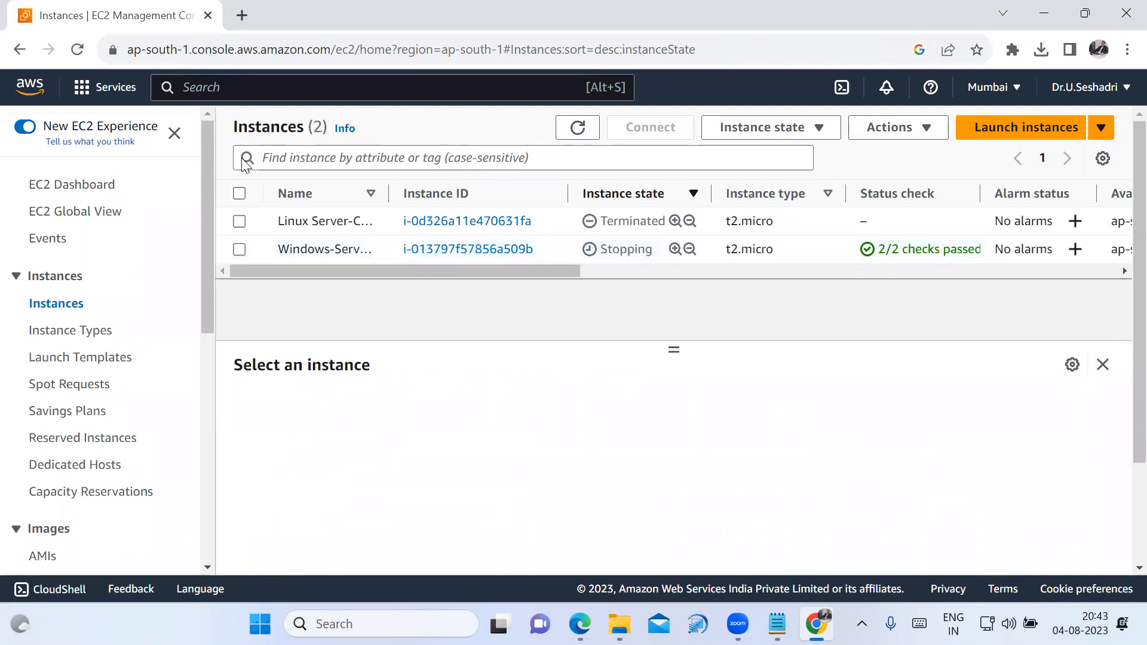
{"action": "left_click", "coordinate": [77, 49]}
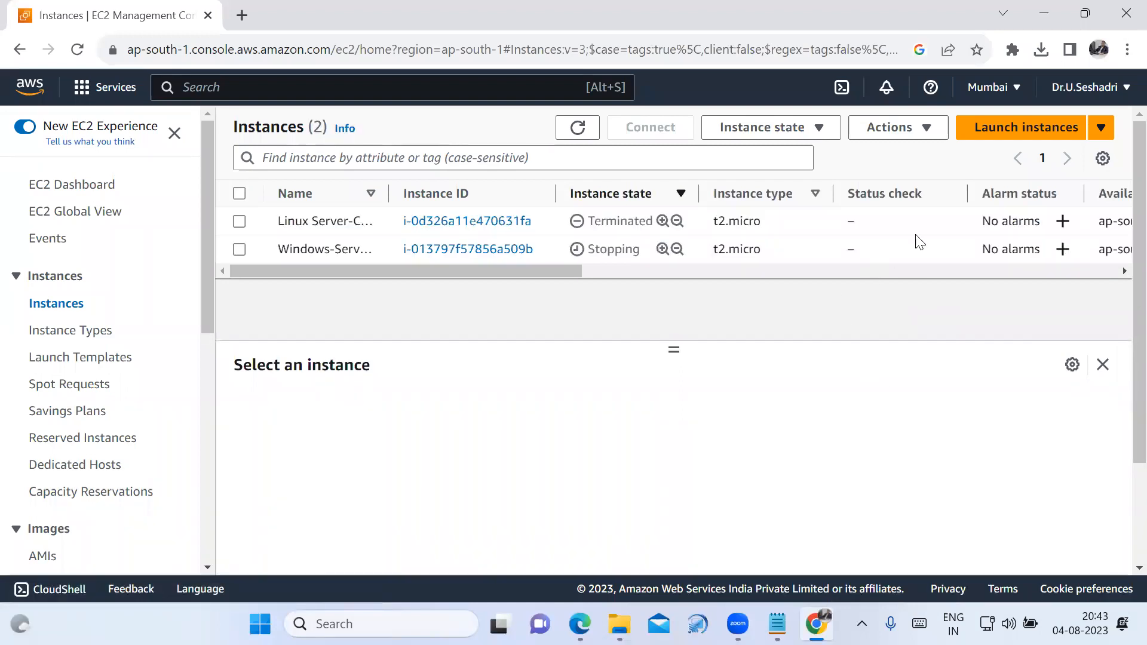
{"action": "left_click", "coordinate": [583, 133]}
{"action": "left_click", "coordinate": [584, 133]}
Start the stopped Windows-Server-CSE instance again and dismiss the notification.
{"action": "left_click", "coordinate": [240, 251]}
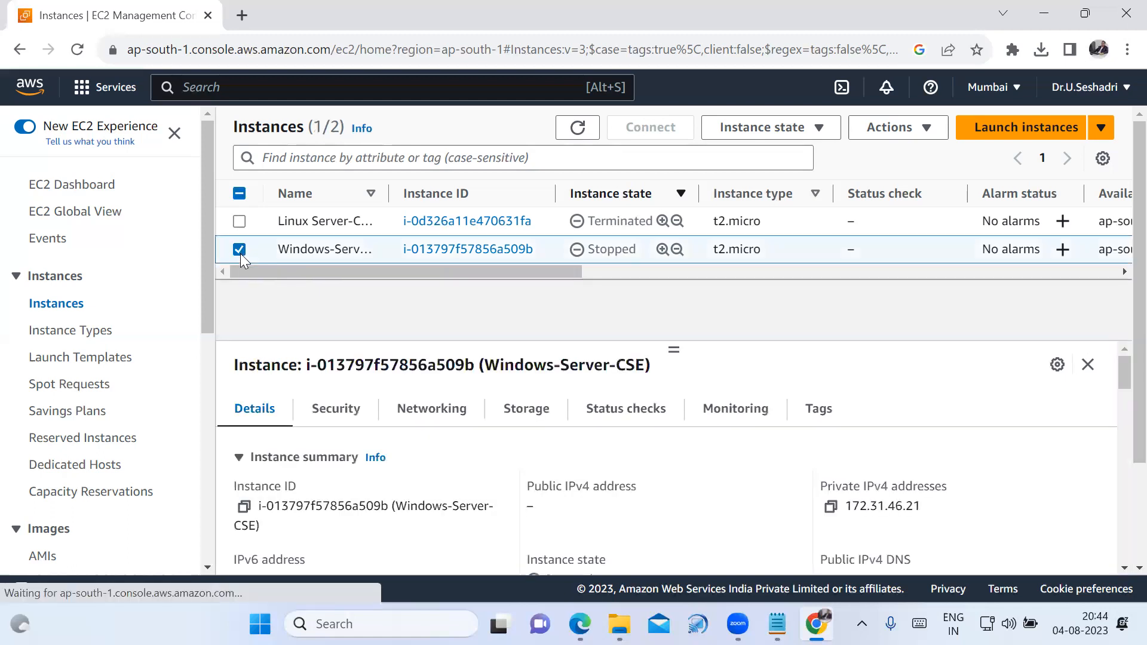
{"action": "left_click", "coordinate": [801, 131]}
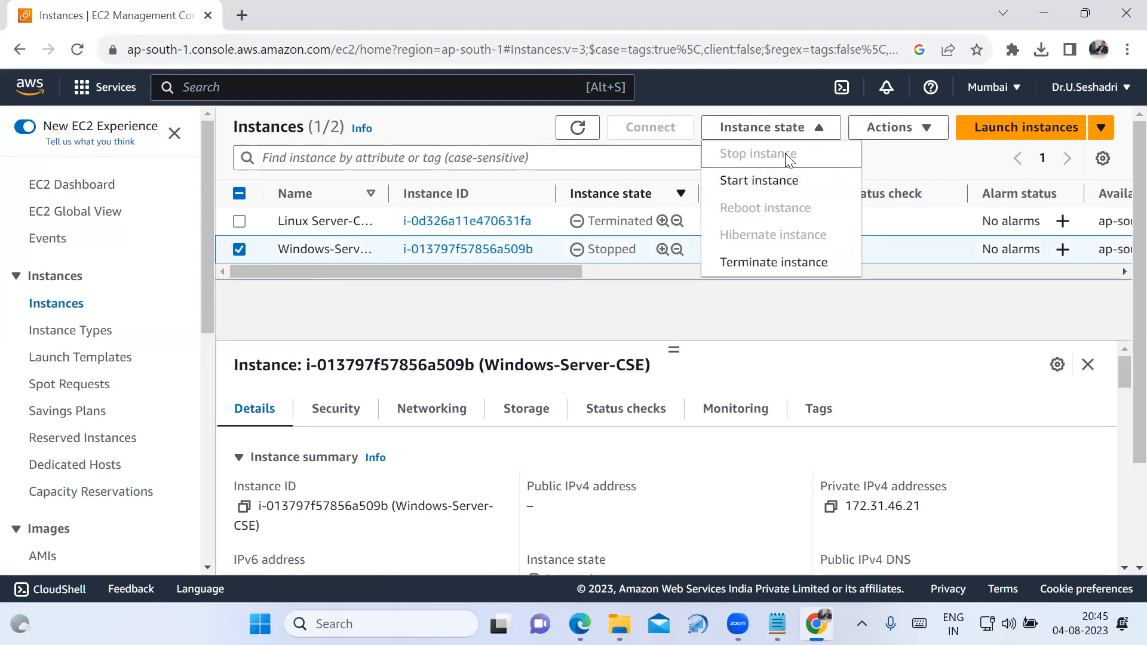
{"action": "left_click", "coordinate": [772, 183]}
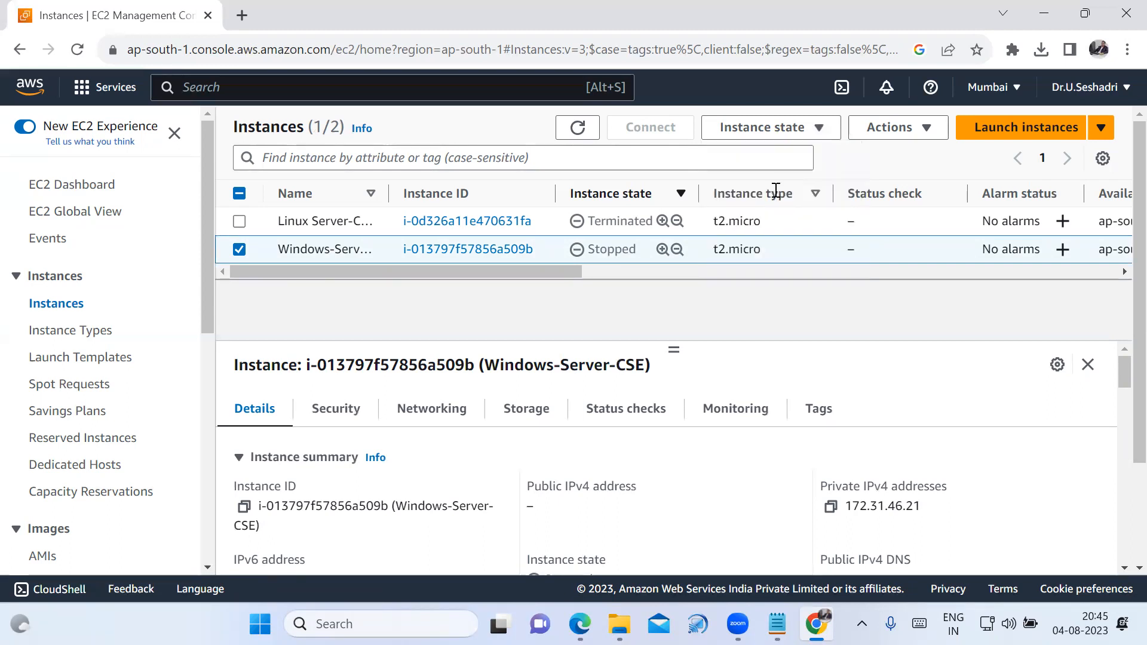
{"action": "left_click", "coordinate": [1109, 123]}
Refresh the instances list repeatedly to check whether the restarted Windows server is running.
{"action": "left_click", "coordinate": [577, 129]}
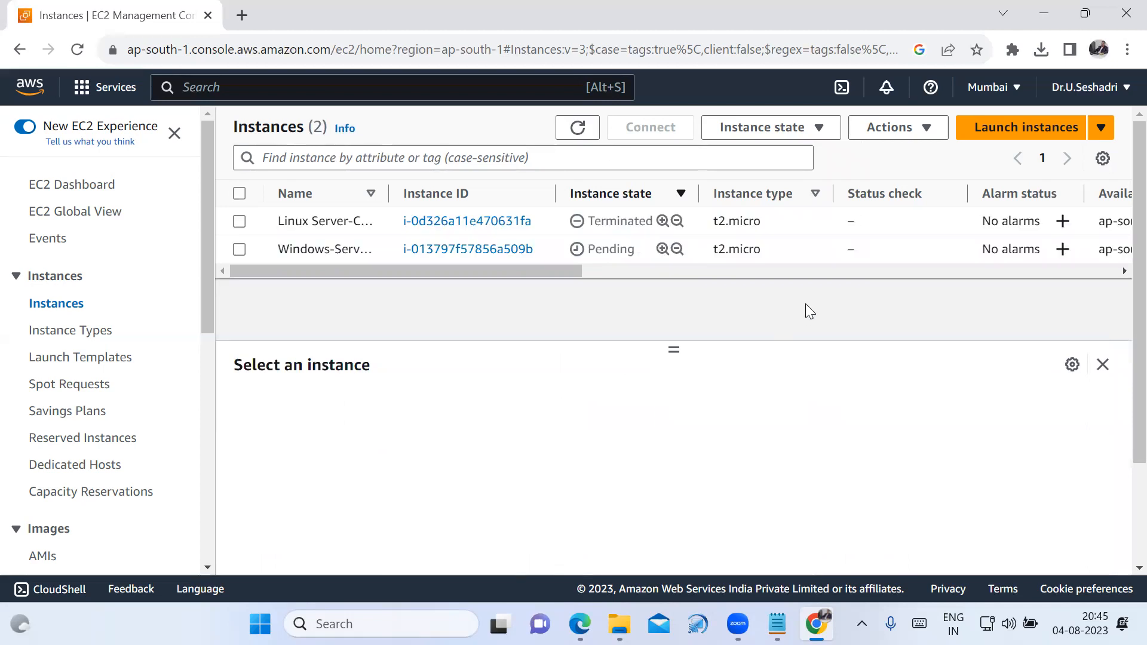
{"action": "left_click", "coordinate": [577, 129]}
{"action": "left_click", "coordinate": [574, 132]}
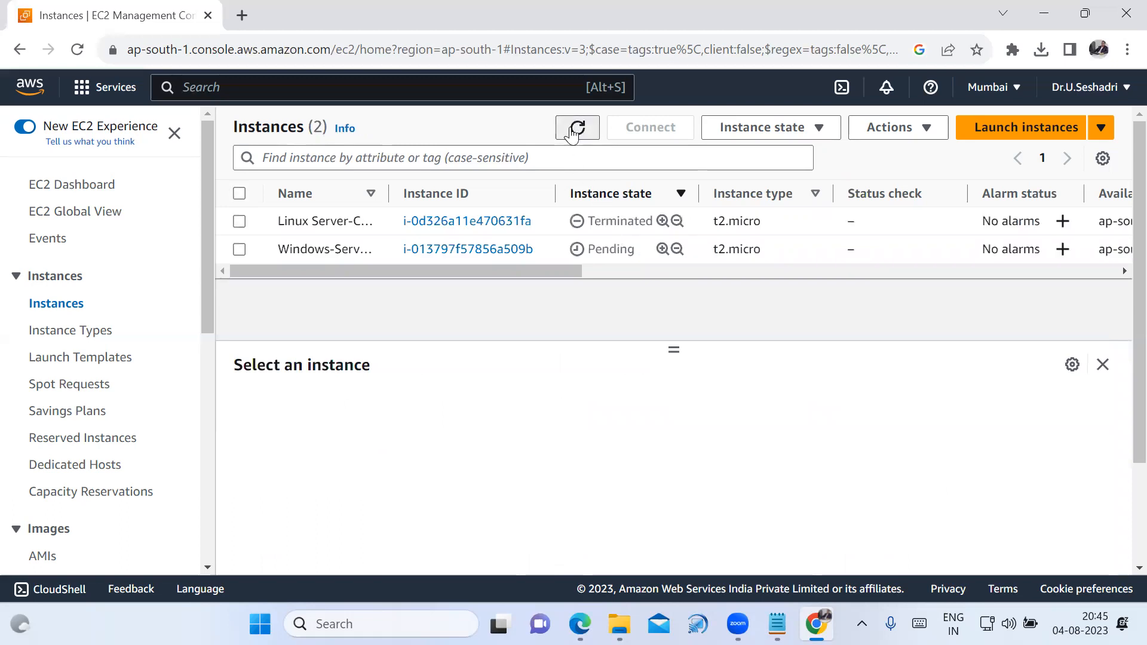
{"action": "left_click", "coordinate": [573, 130]}
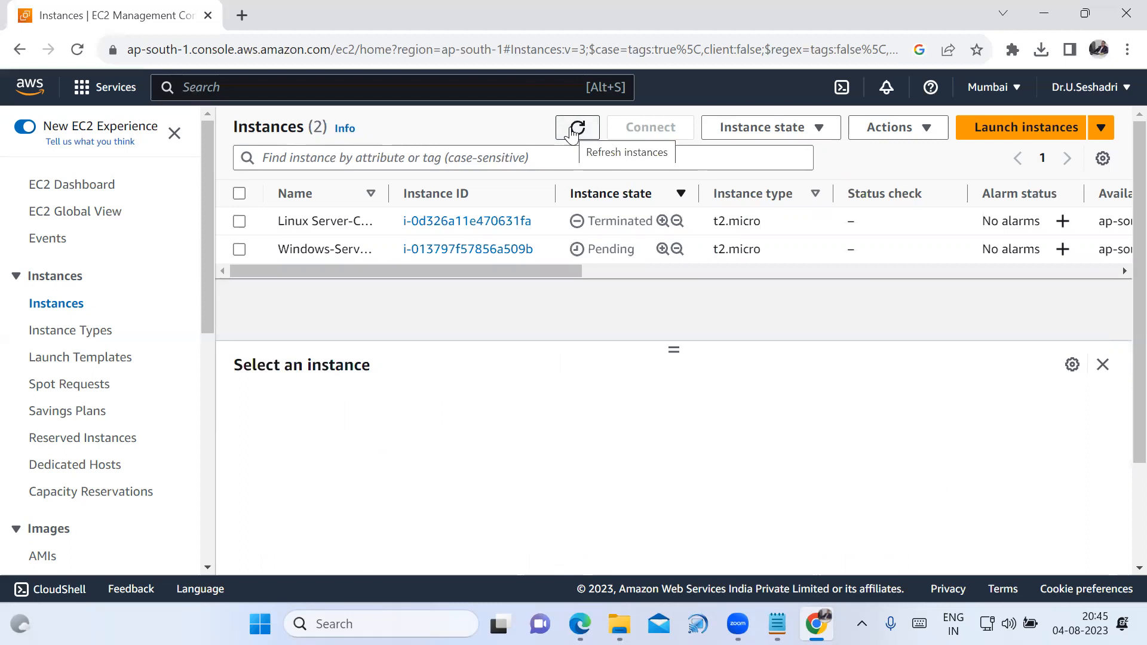
{"action": "left_click", "coordinate": [574, 130]}
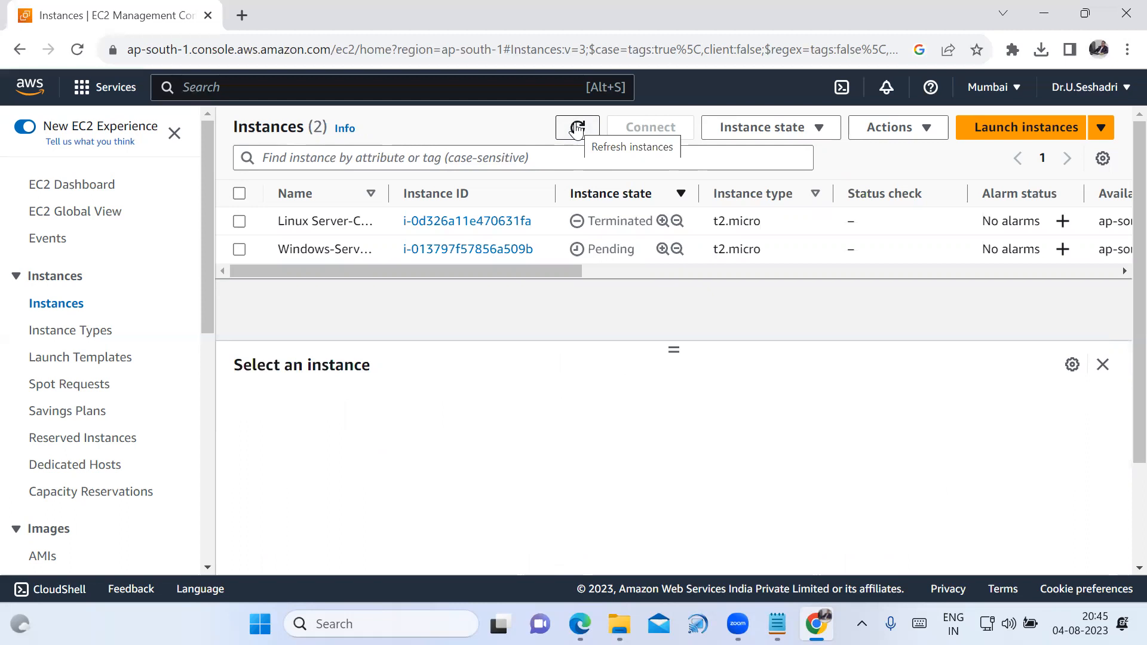
{"action": "left_click", "coordinate": [576, 129]}
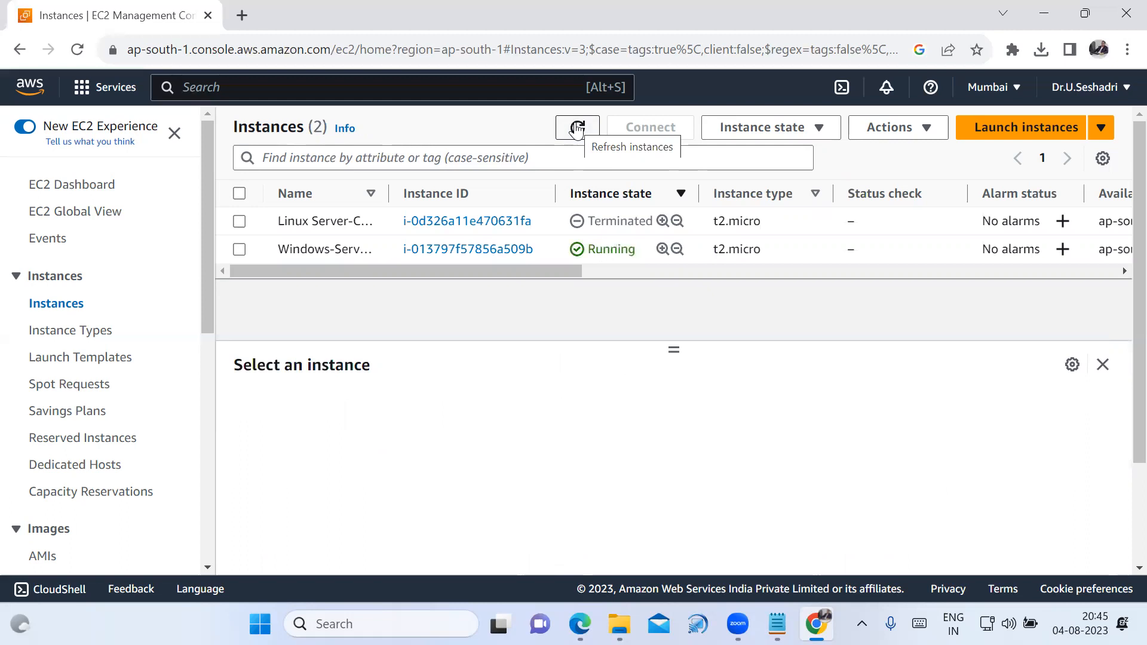
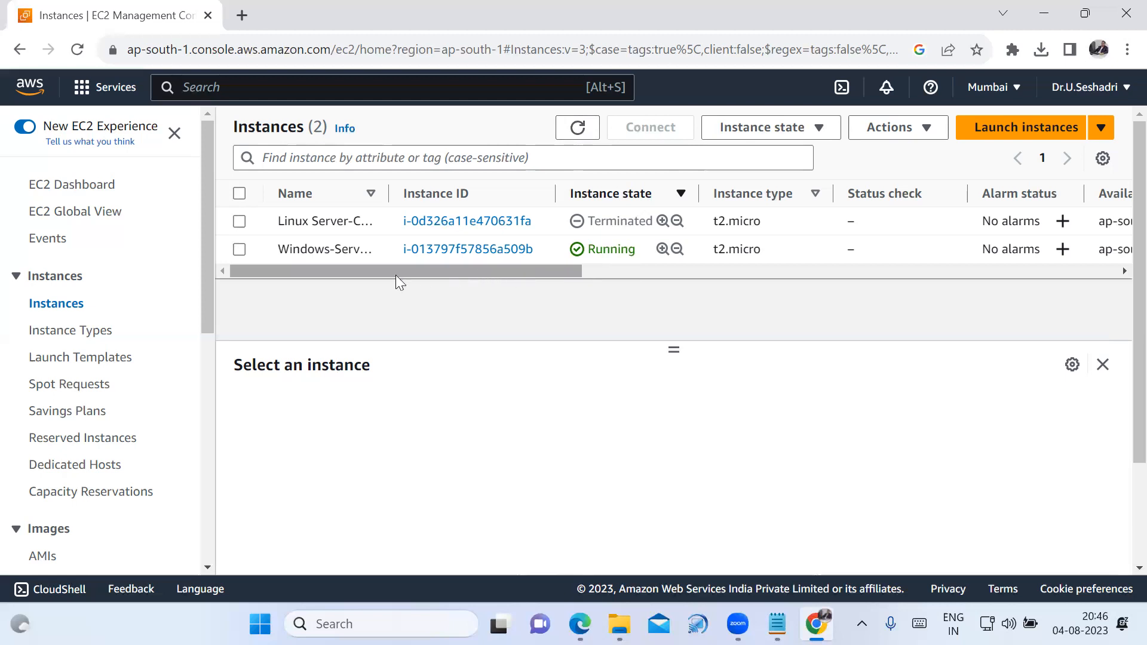
Copy the restarted Windows server's public IPv4 address and paste it beside the old public IP in the Notepad notes.
{"action": "left_click", "coordinate": [239, 249]}
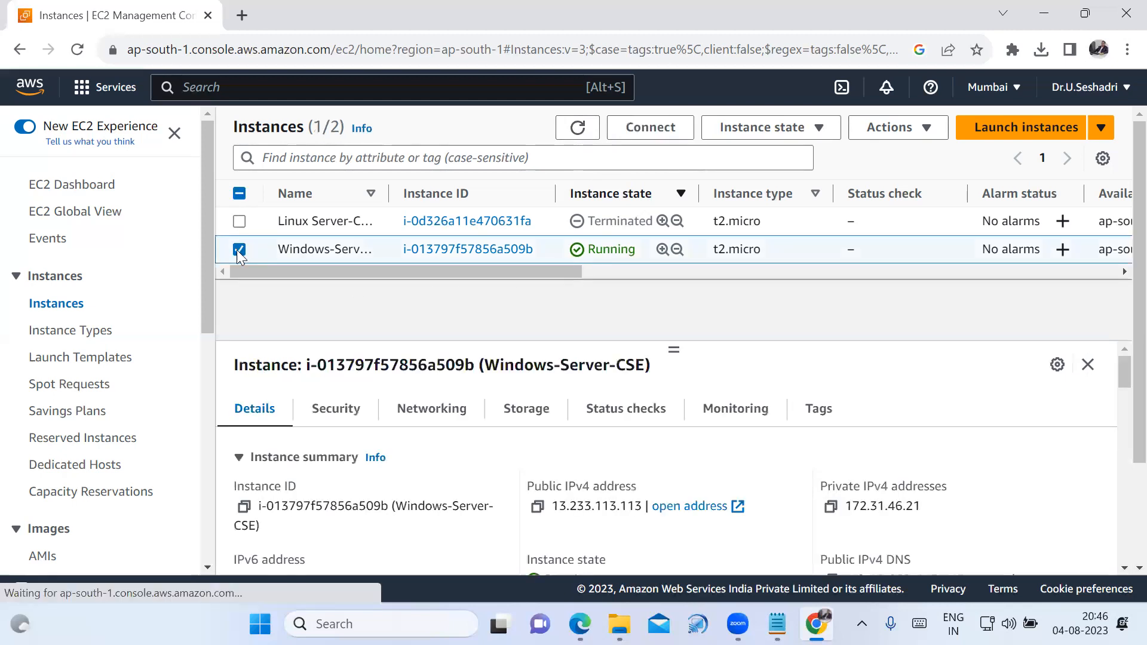
{"action": "left_click", "coordinate": [537, 506]}
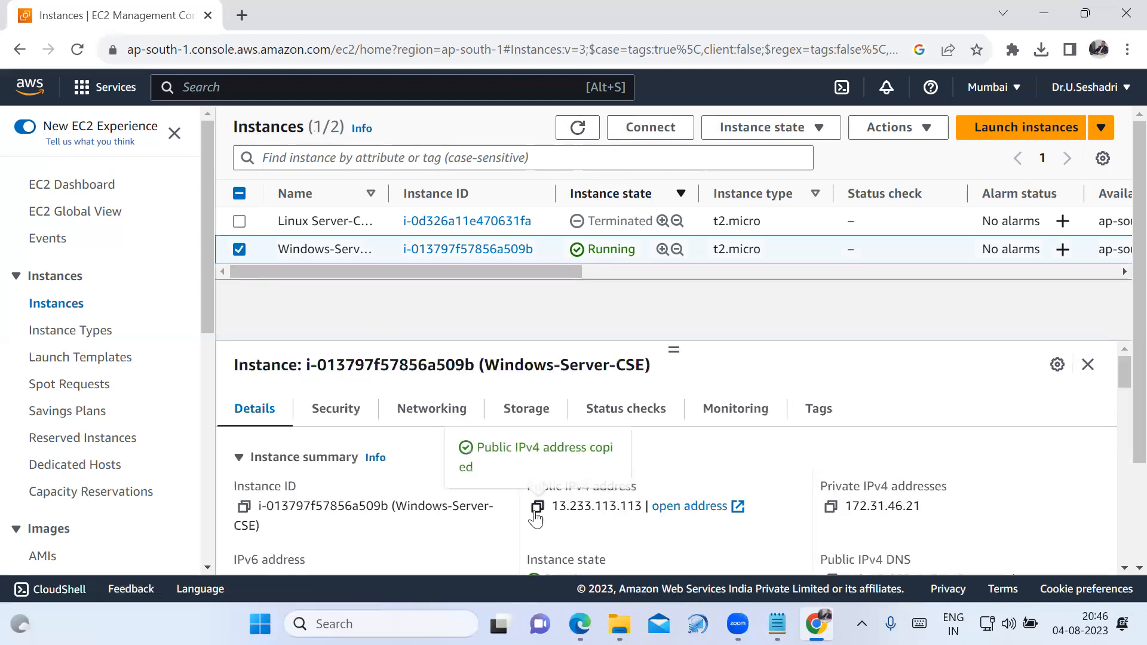
{"action": "left_click", "coordinate": [776, 623]}
{"action": "left_click", "coordinate": [587, 492]}
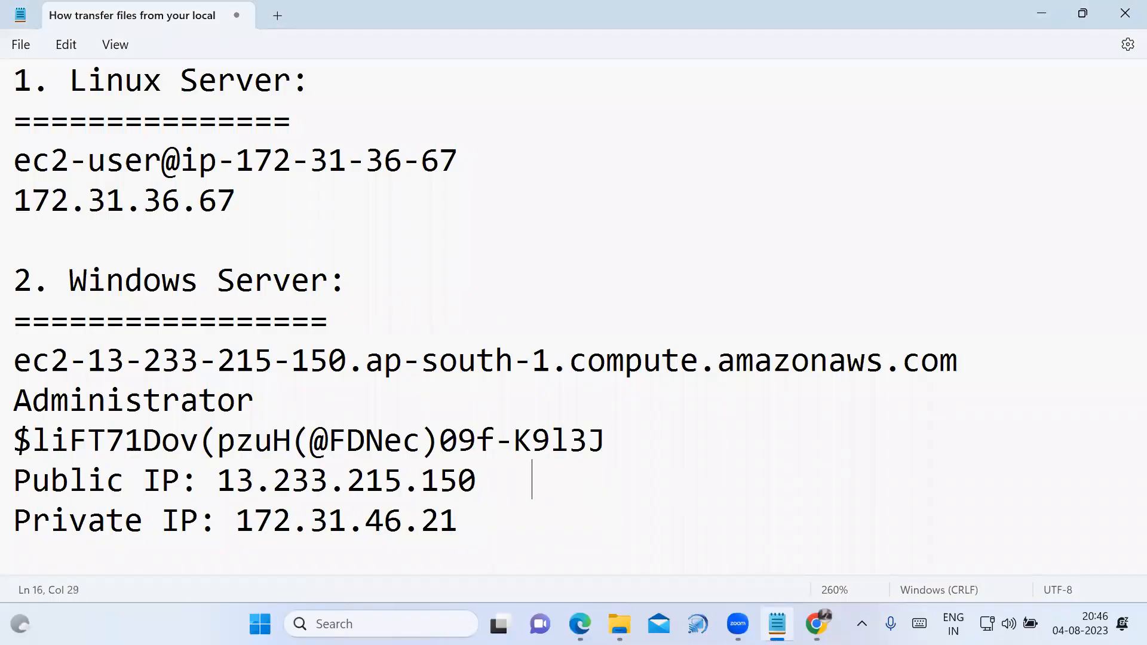
{"action": "key", "text": "ctrl+v"}
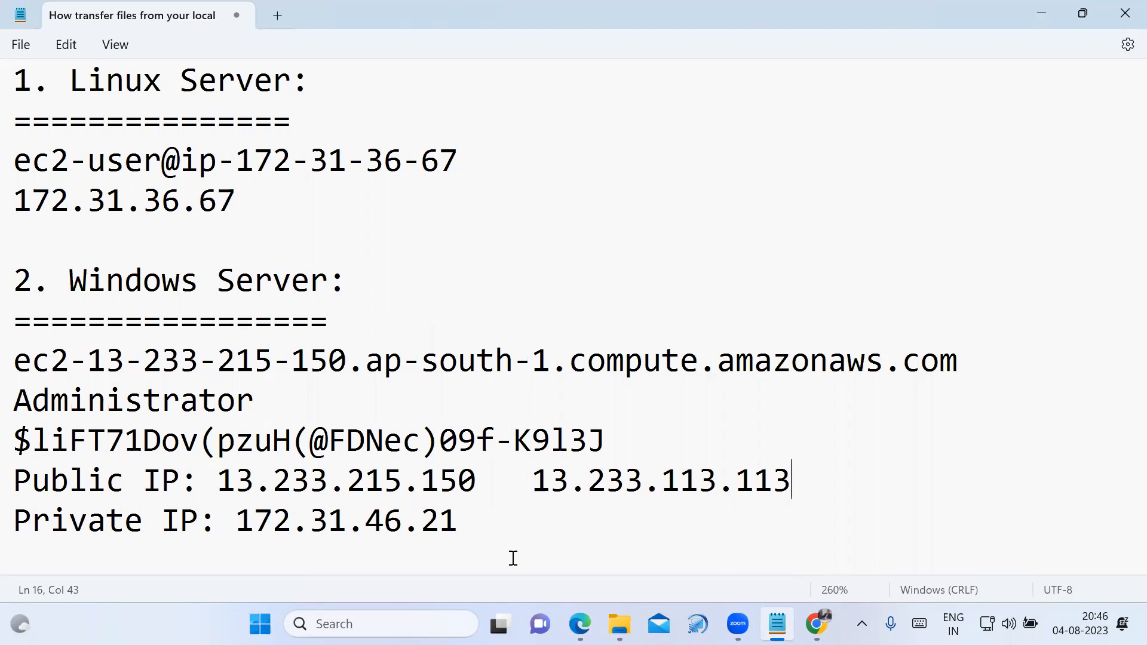
{"action": "left_click_drag", "start_coordinate": [218, 481], "coordinate": [806, 490]}
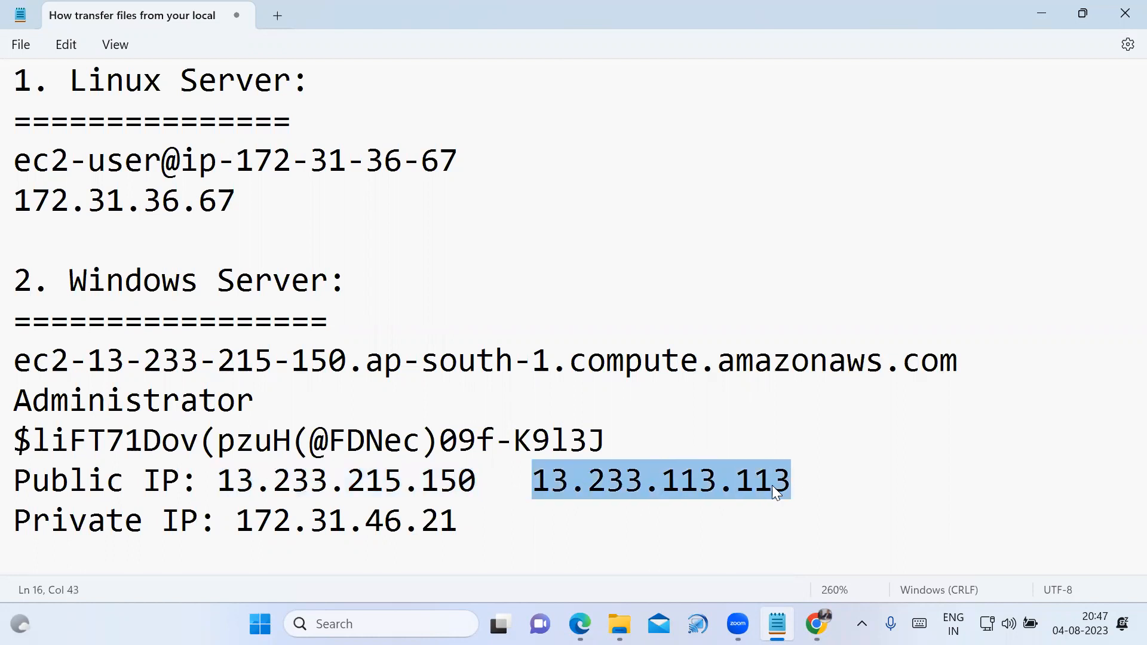
{"action": "left_click_drag", "start_coordinate": [219, 482], "coordinate": [824, 481]}
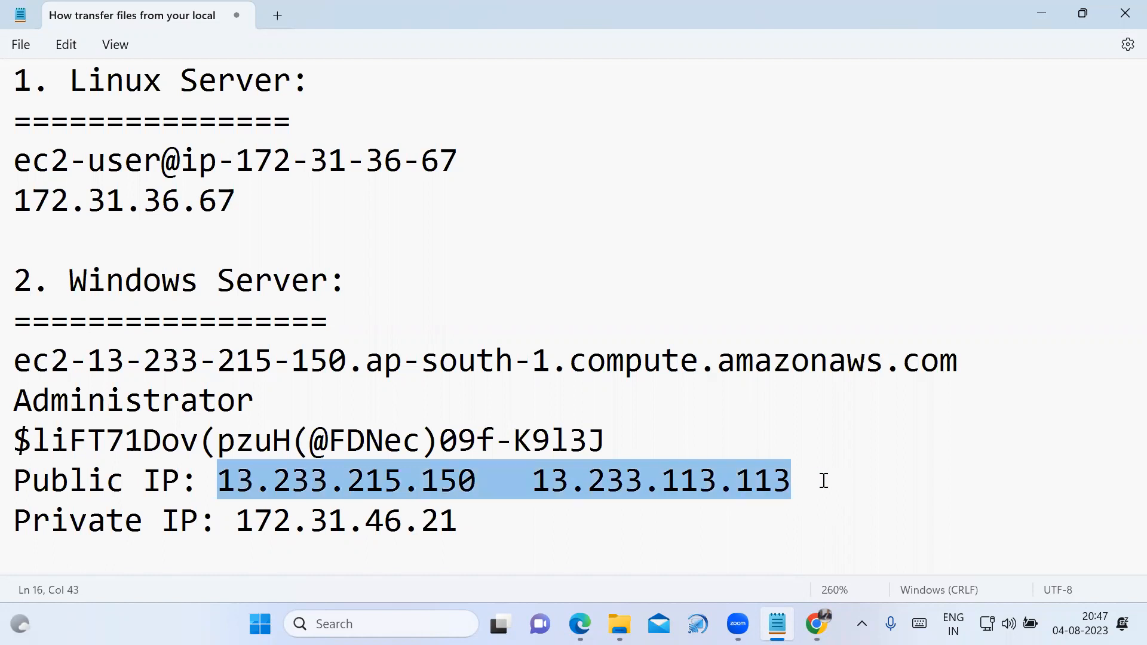
Copy the Windows server's private IPv4 address from the EC2 console and paste it beside the old private IP in the Notepad notes.
{"action": "left_click", "coordinate": [469, 526]}
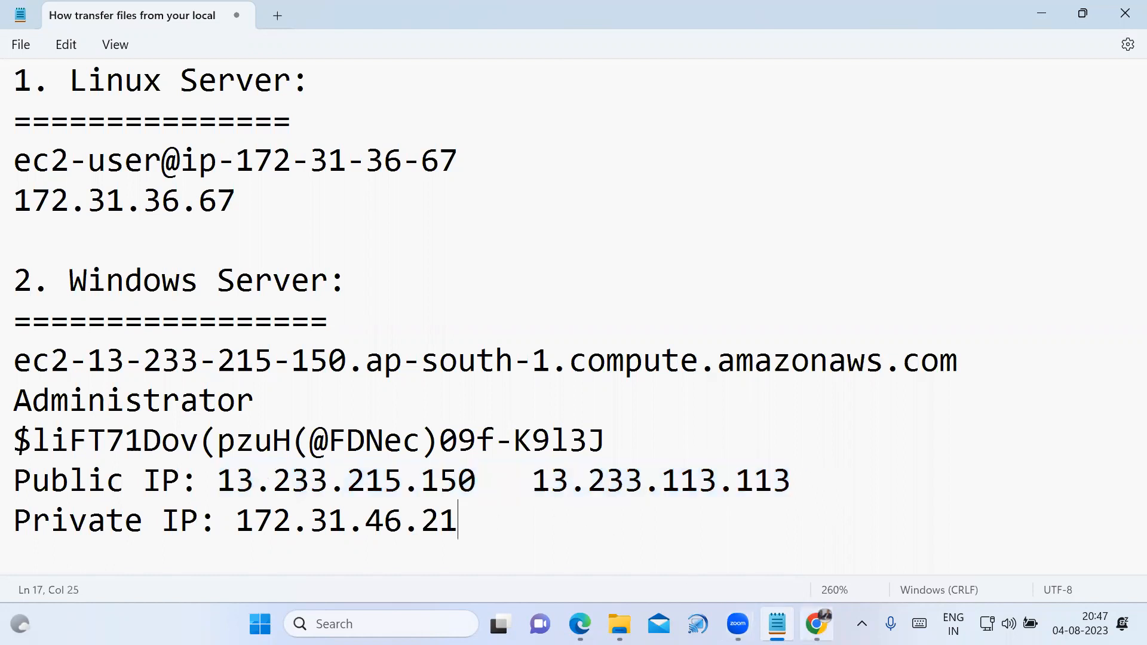
{"action": "key", "text": "alt+Tab"}
{"action": "left_click", "coordinate": [830, 508]}
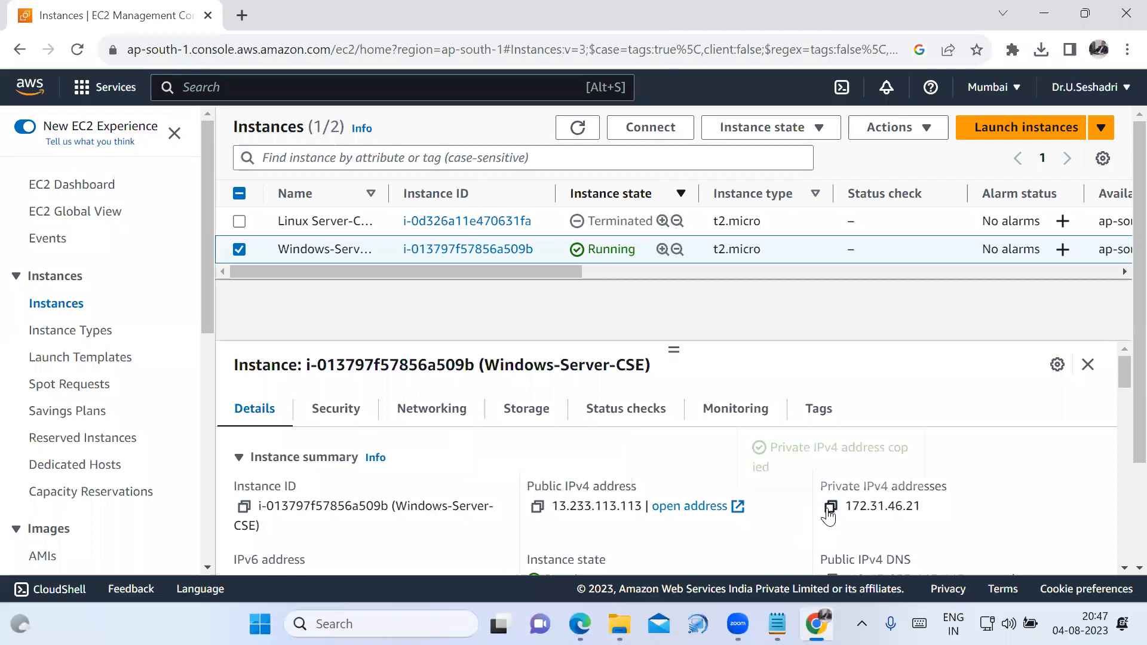
{"action": "left_click", "coordinate": [776, 624]}
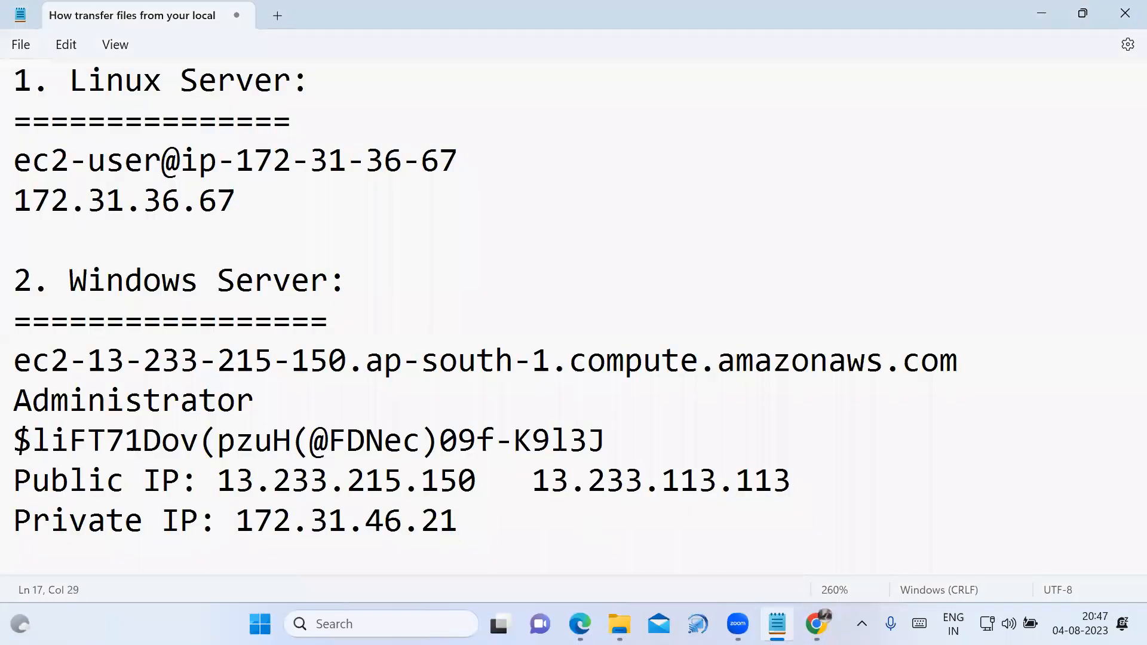
{"action": "key", "text": "ctrl+v"}
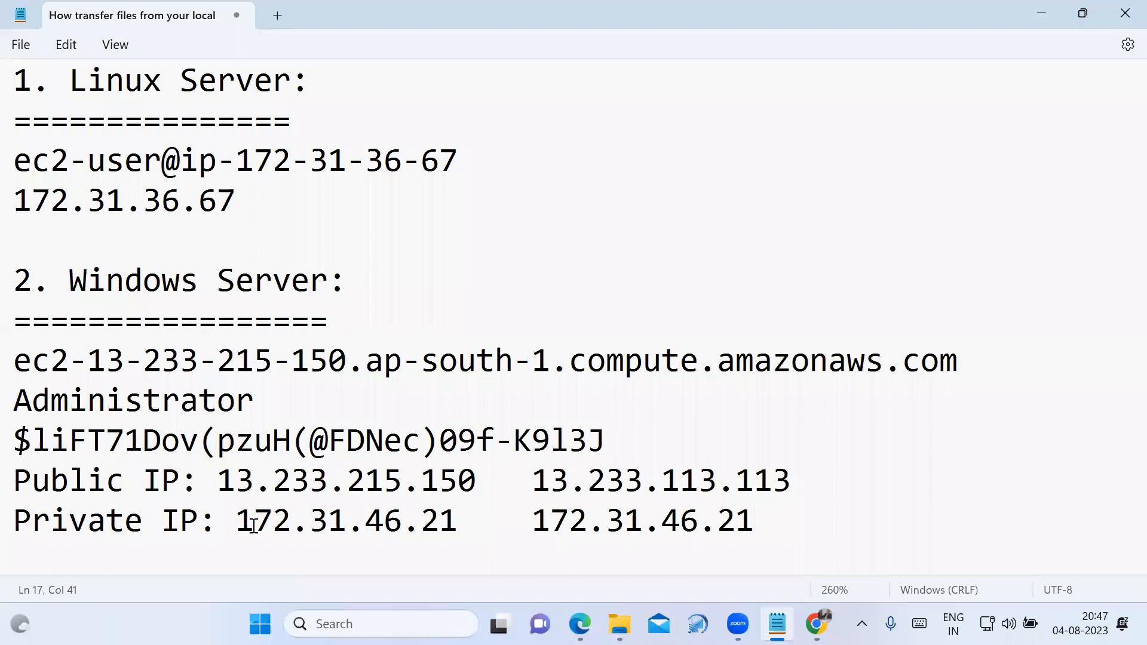
{"action": "left_click_drag", "start_coordinate": [236, 524], "coordinate": [754, 530]}
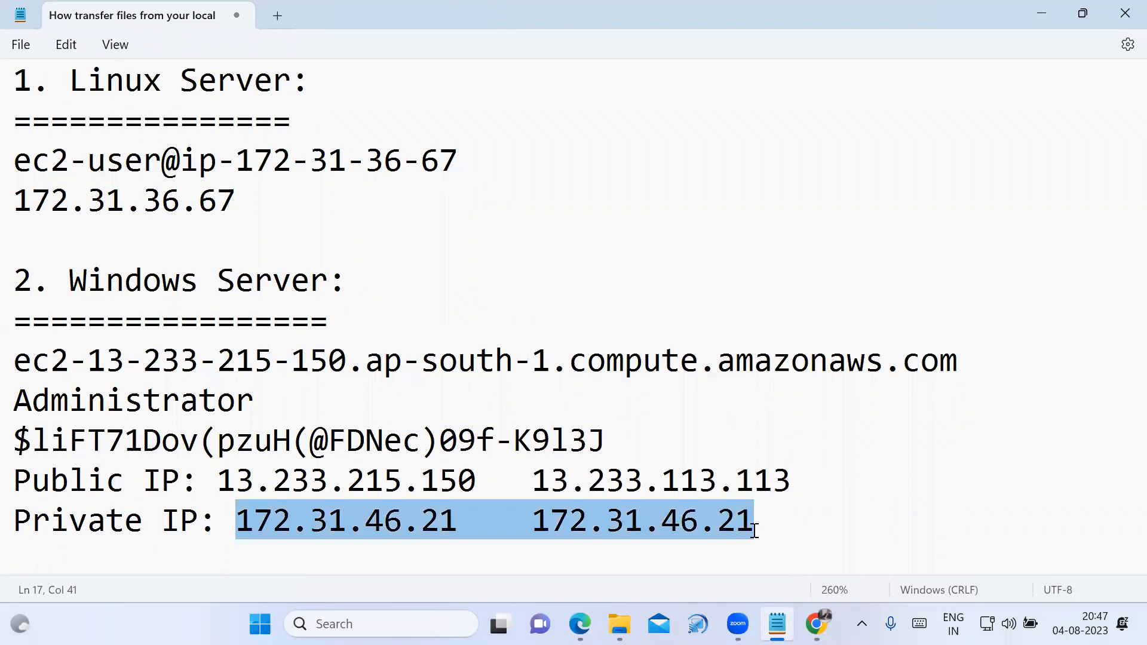
{"action": "left_click", "coordinate": [753, 530]}
Add the remark "Change" after the public IPs and "Not Change" after the private IPs, aligned in one column.
{"action": "left_click", "coordinate": [805, 488]}
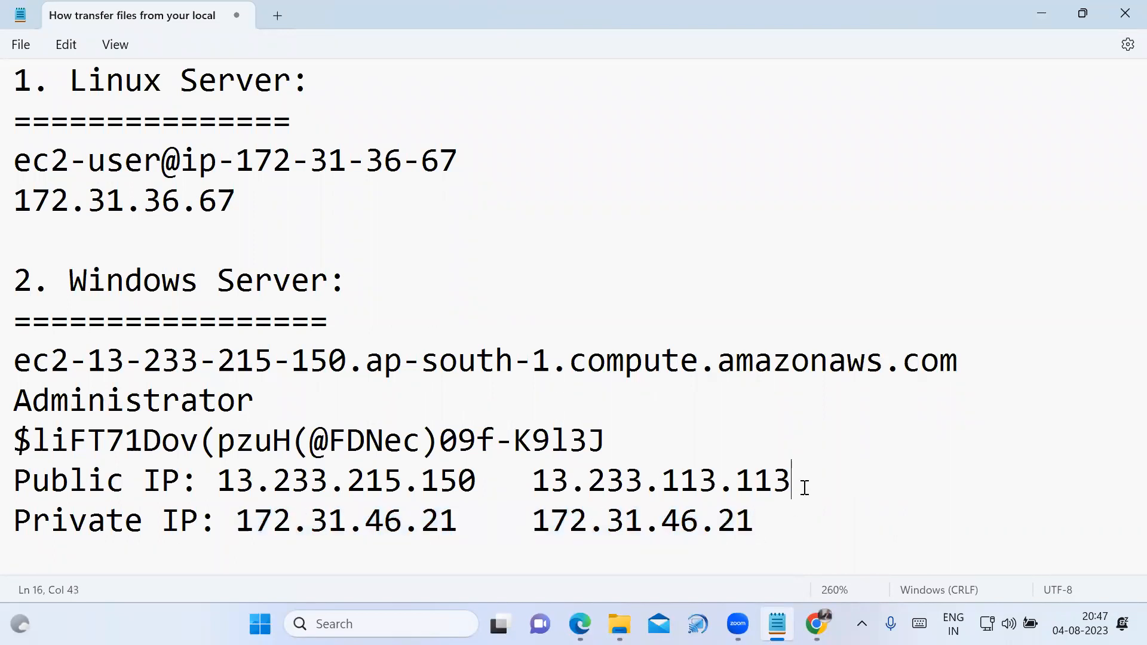
{"action": "type", "text": "Change"}
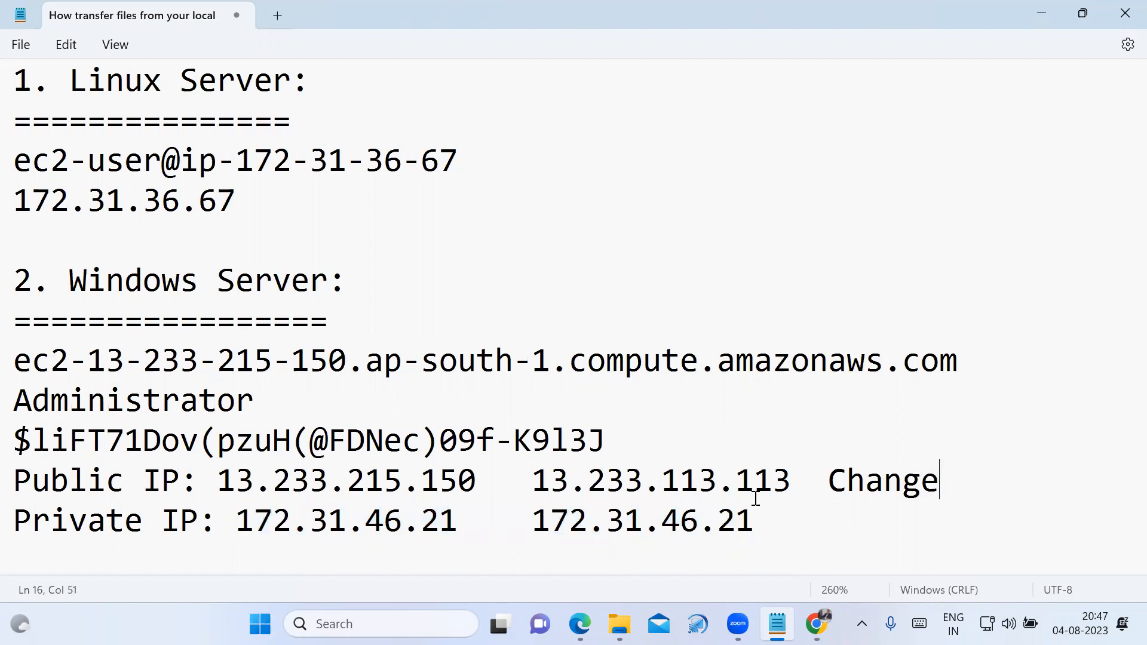
{"action": "left_click", "coordinate": [808, 518]}
{"action": "key", "text": "Tab"}
{"action": "key", "text": "Tab"}
{"action": "key", "text": "BackSpace"}
{"action": "type", "text": "Not "}
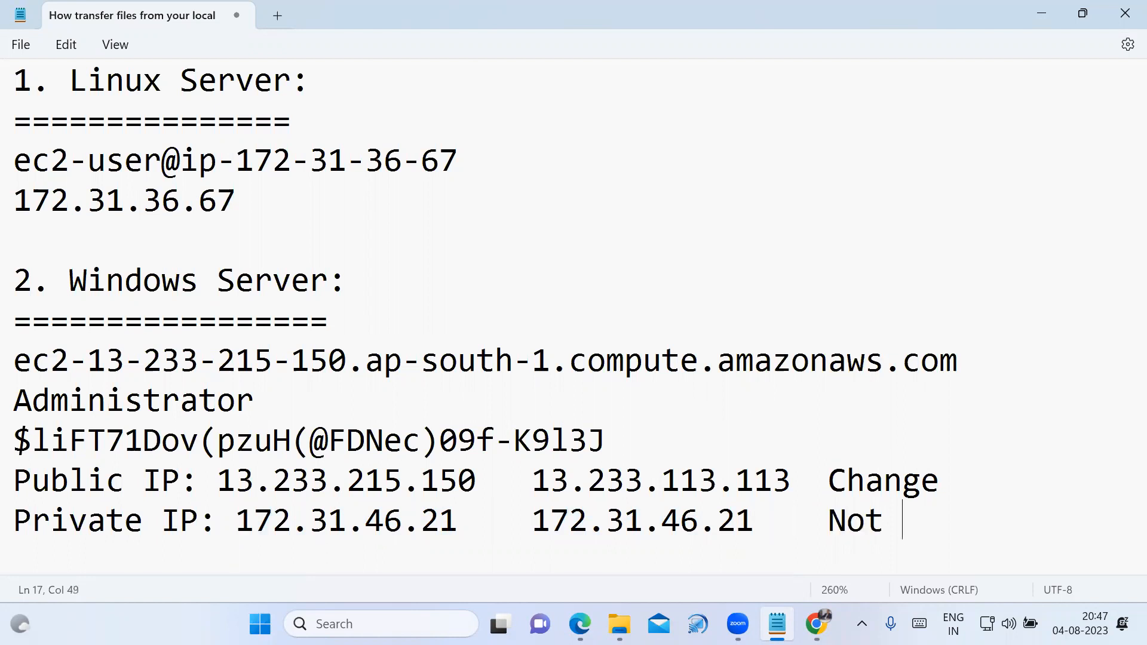
{"action": "type", "text": "Change"}
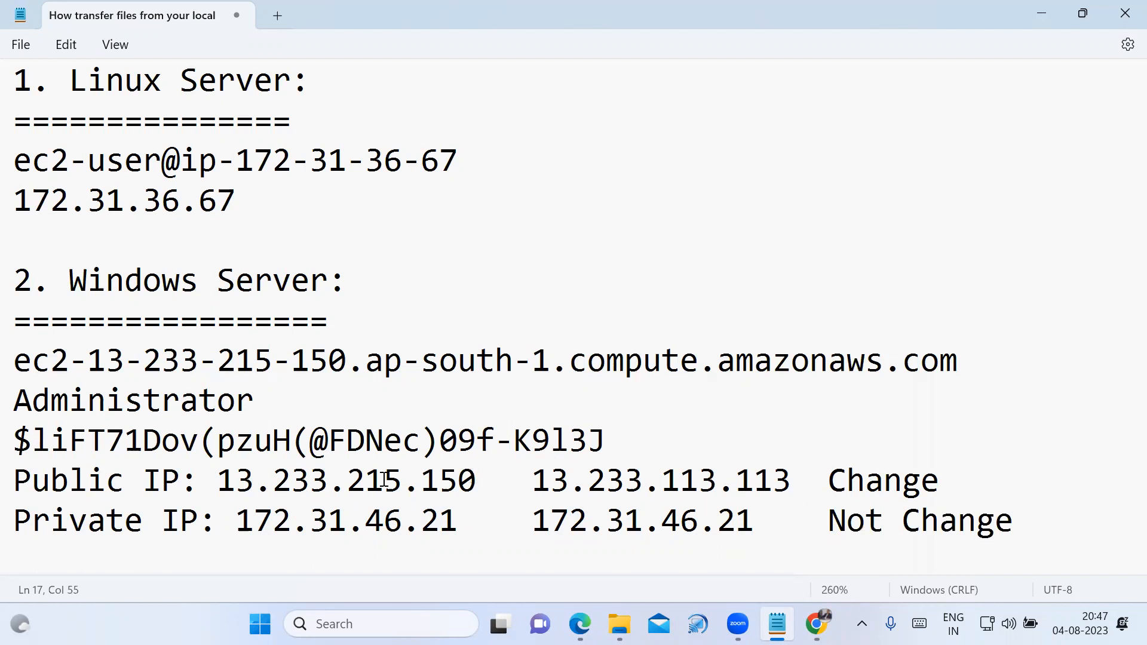
{"action": "left_click_drag", "start_coordinate": [13, 479], "coordinate": [963, 470]}
Switch back to the EC2 console in Chrome, terminate the Windows-Server-CSE instance and dismiss the notification.
{"action": "left_click", "coordinate": [816, 624]}
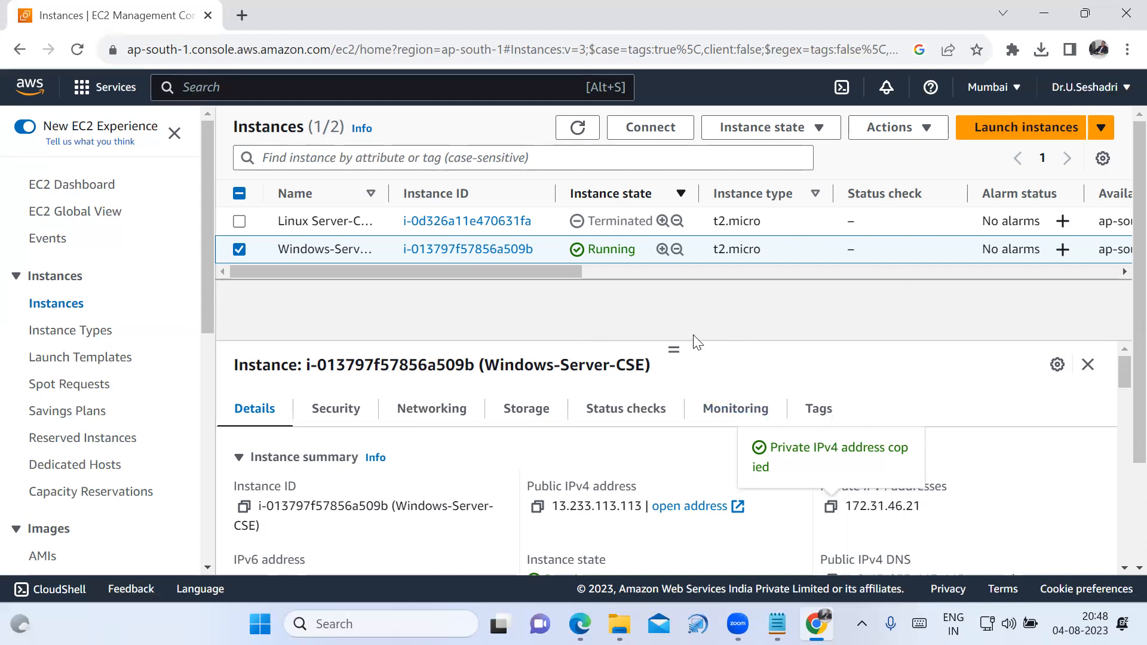
{"action": "left_click", "coordinate": [238, 250]}
{"action": "left_click", "coordinate": [237, 250]}
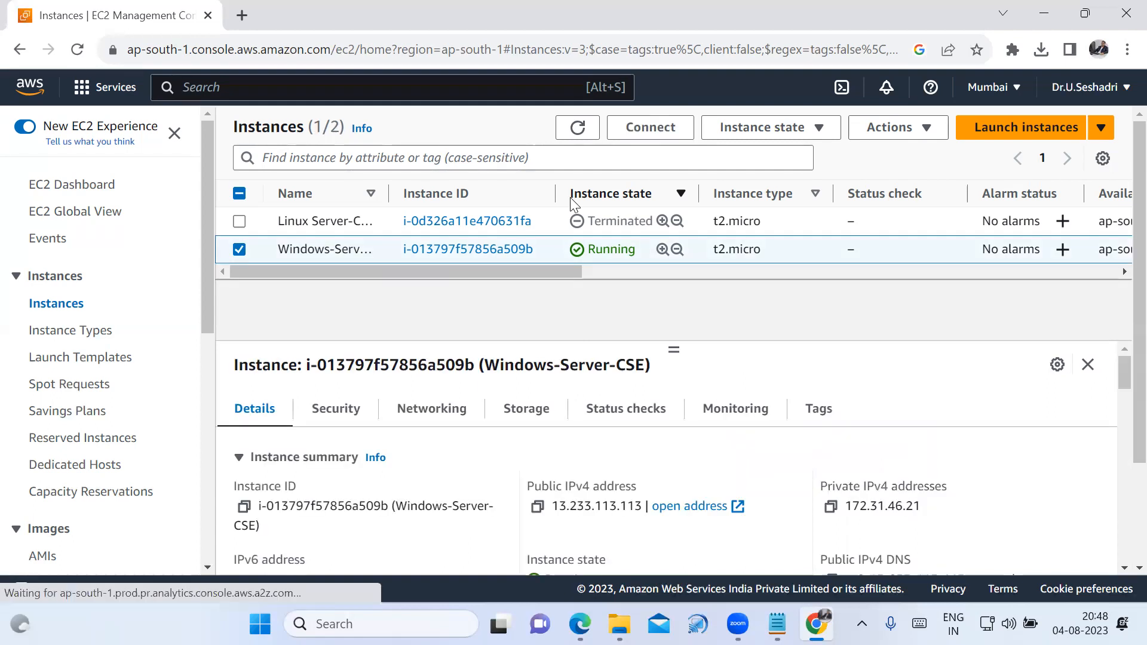
{"action": "left_click", "coordinate": [797, 132]}
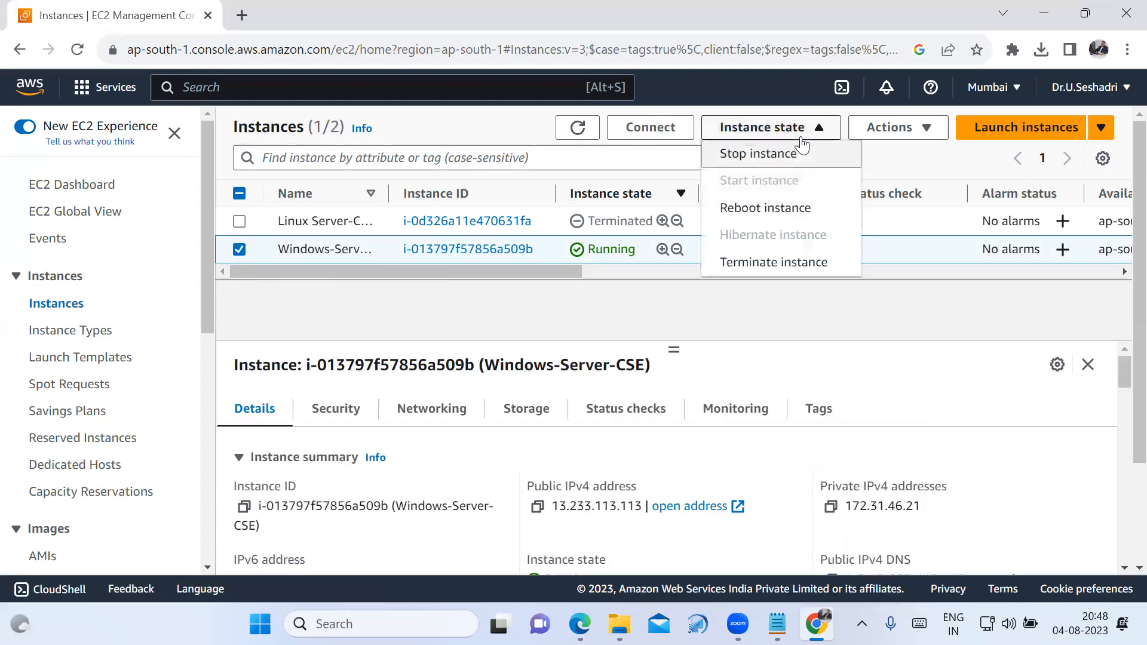
{"action": "left_click", "coordinate": [818, 264]}
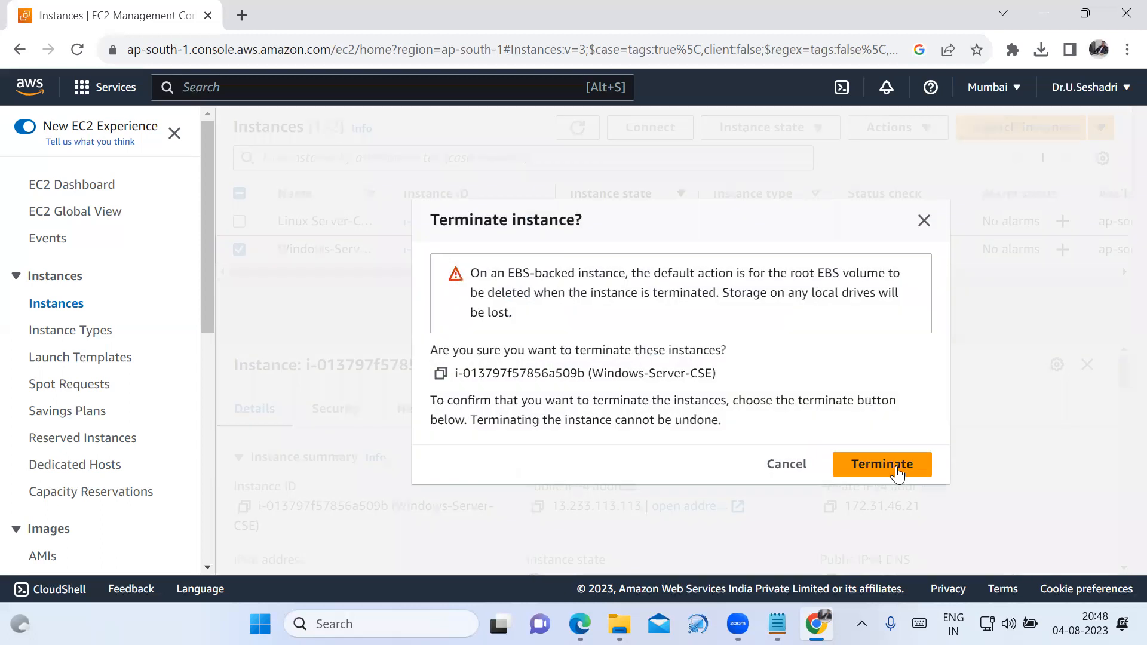
{"action": "left_click", "coordinate": [898, 474]}
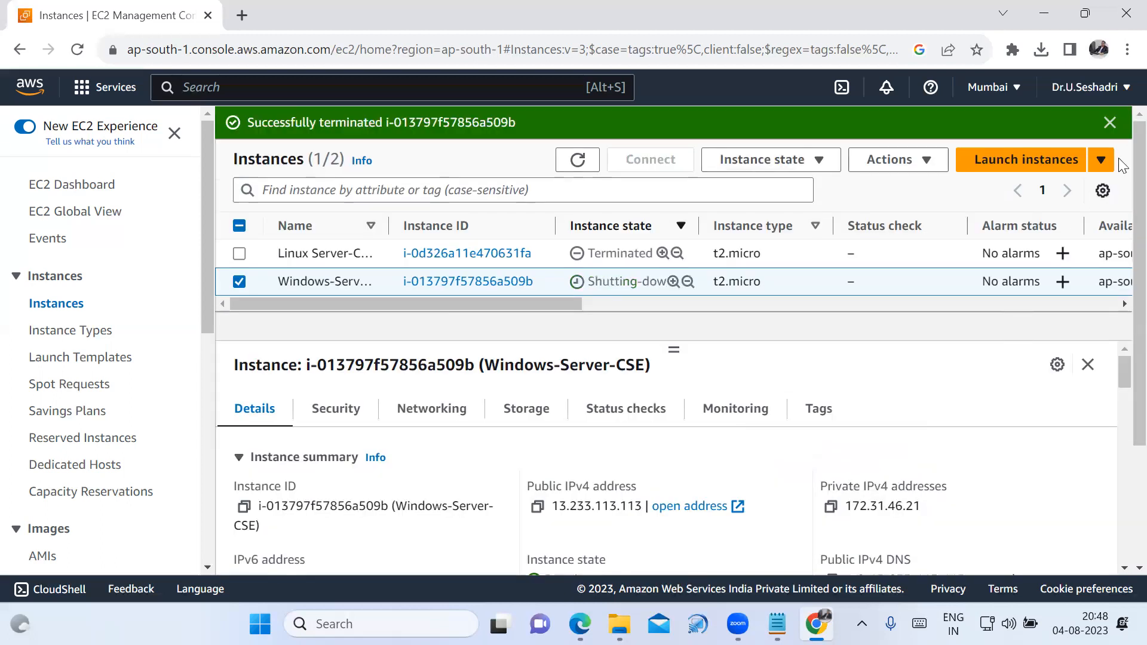
{"action": "left_click", "coordinate": [1110, 123]}
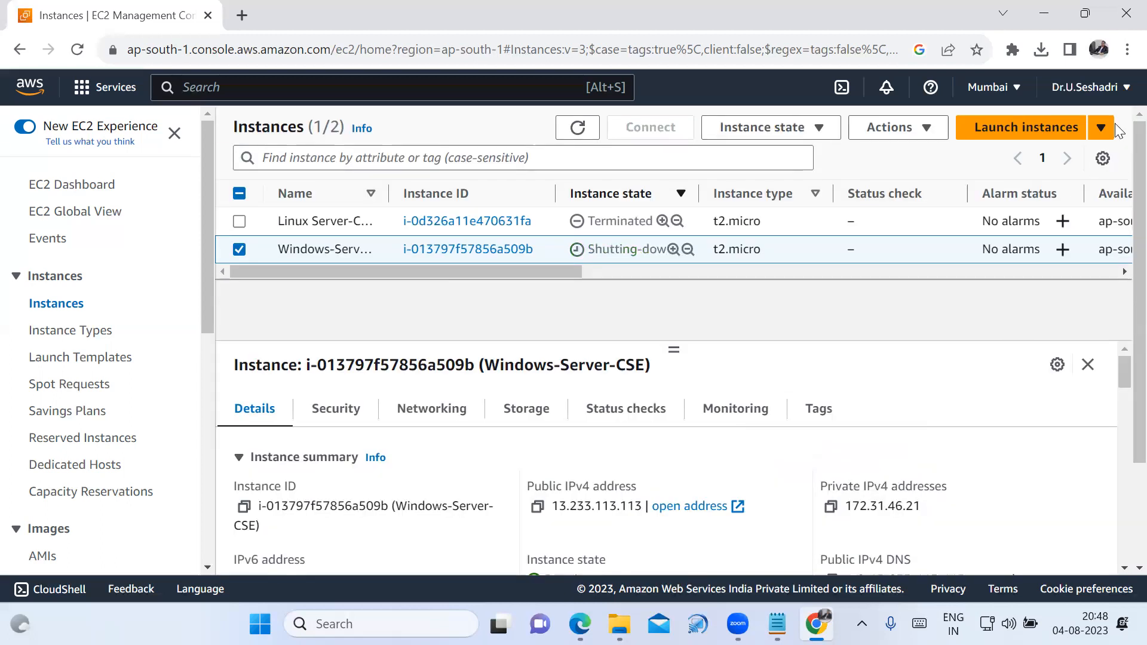
Go to the key pairs from the refreshed EC2 dashboard, delete Linux-Server-CSE-Key with the confirmation "delete", and refresh the key pair list.
{"action": "left_click", "coordinate": [108, 187]}
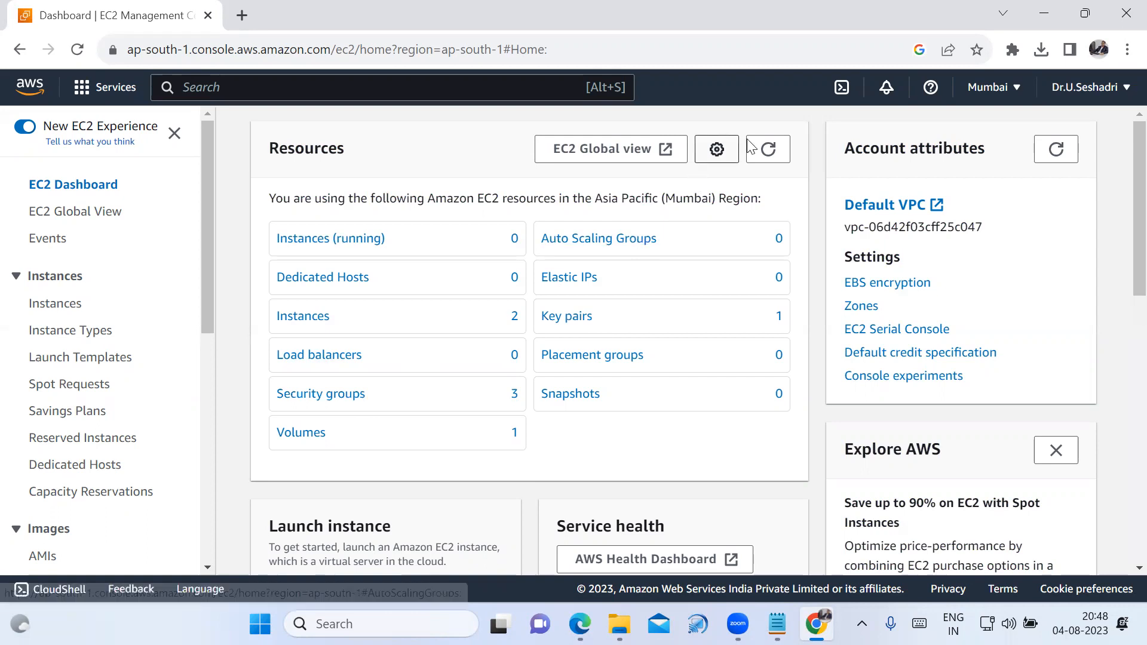
{"action": "left_click", "coordinate": [762, 154]}
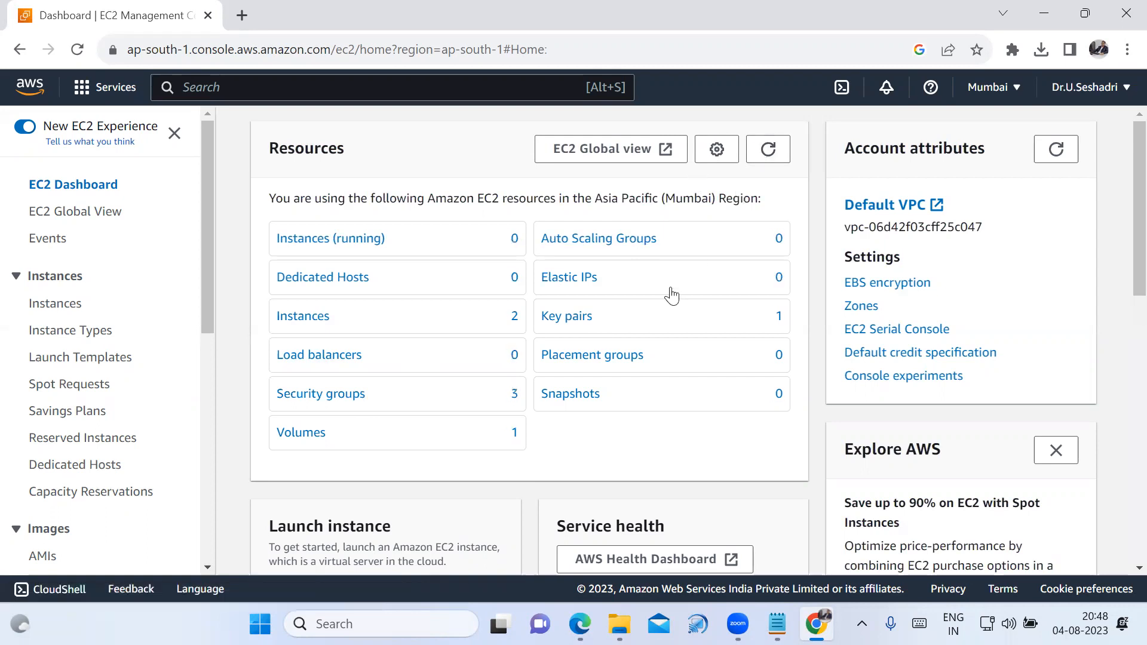
{"action": "left_click", "coordinate": [568, 319]}
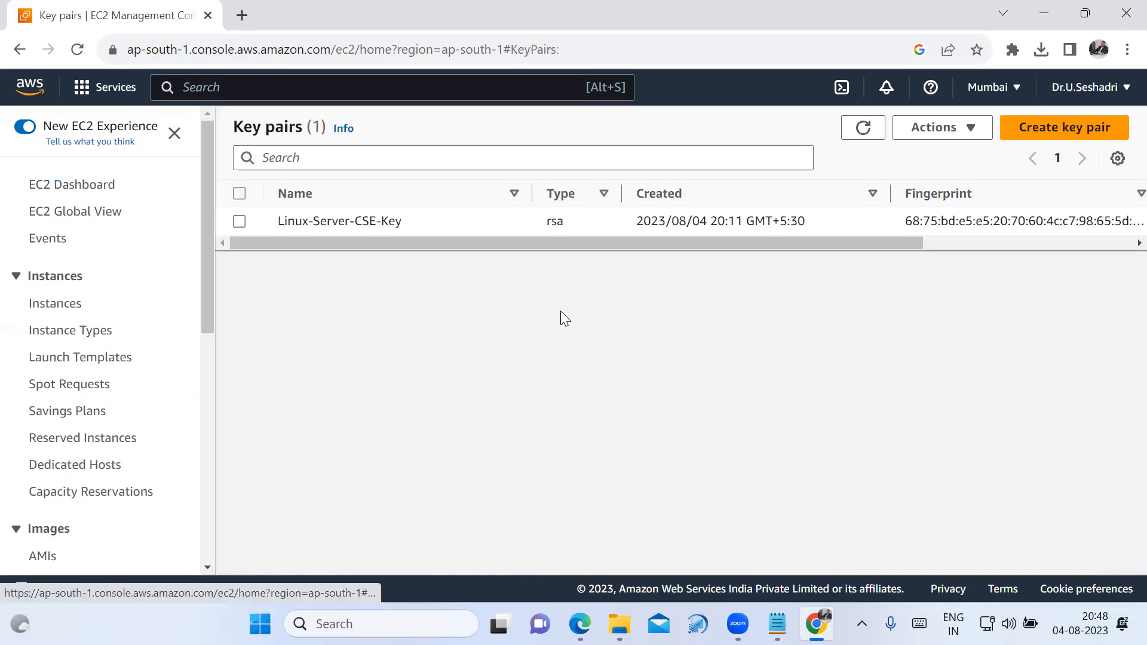
{"action": "left_click", "coordinate": [239, 221]}
{"action": "left_click", "coordinate": [935, 129]}
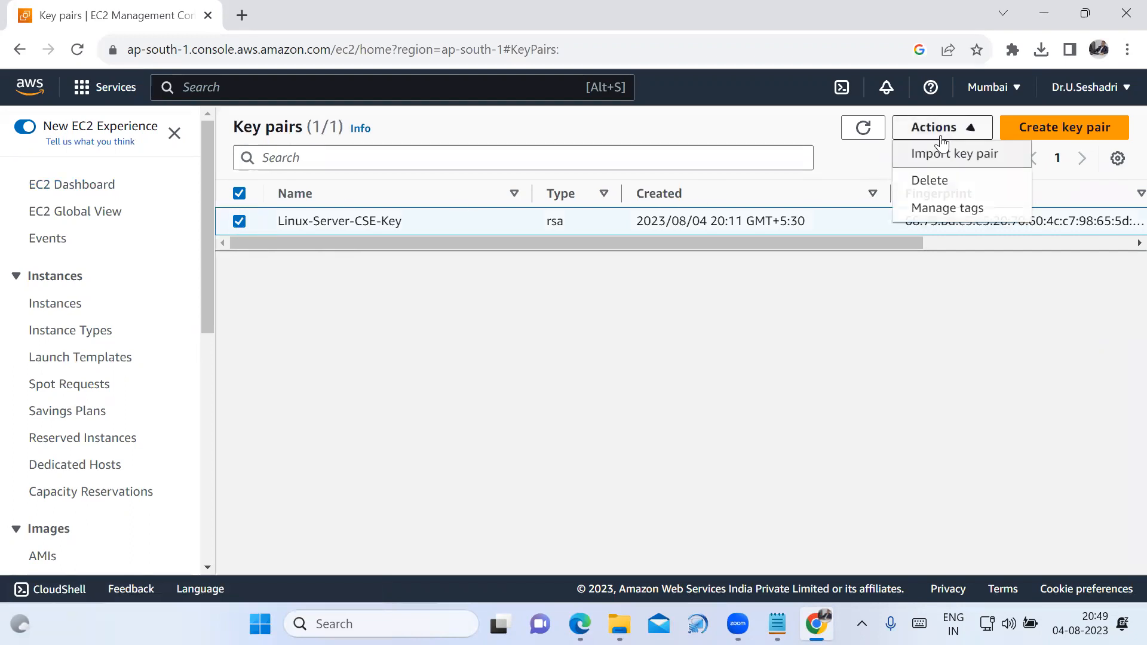
{"action": "left_click", "coordinate": [943, 180]}
{"action": "left_click", "coordinate": [695, 369]}
{"action": "type", "text": "delete"}
{"action": "left_click", "coordinate": [914, 425]}
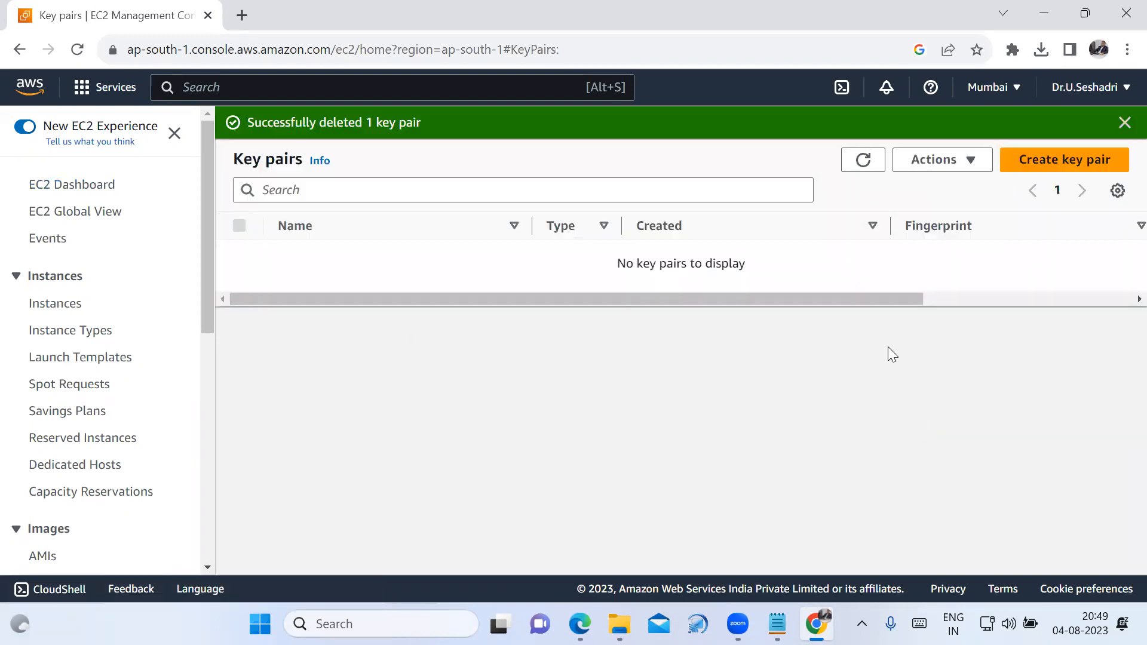
{"action": "left_click", "coordinate": [1124, 122]}
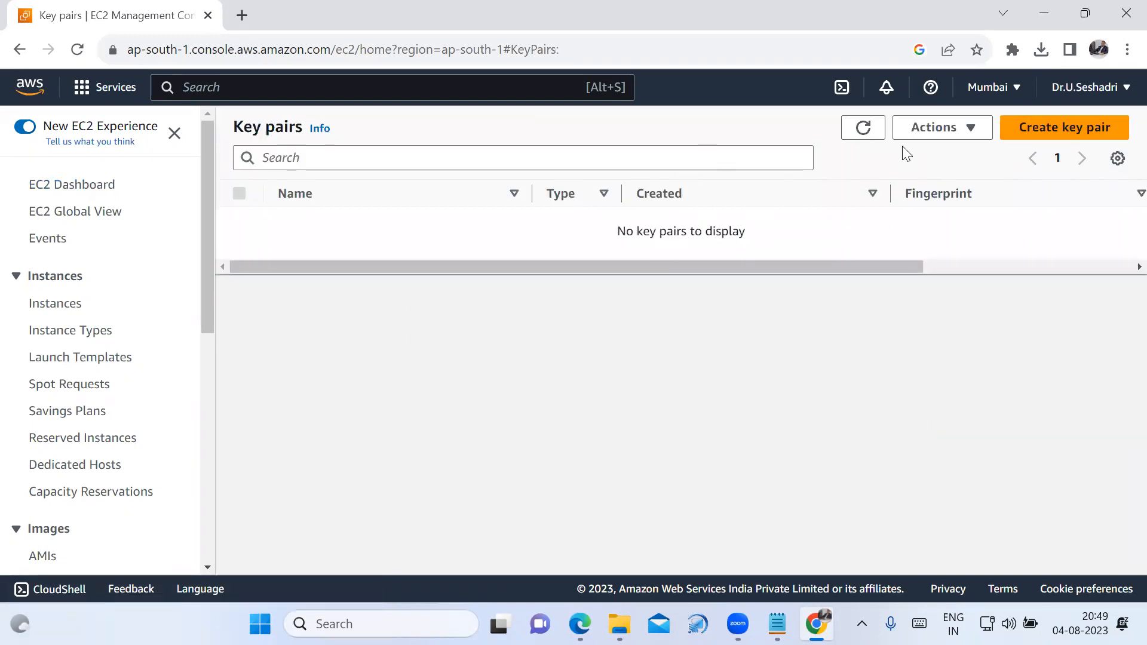
{"action": "left_click", "coordinate": [873, 132]}
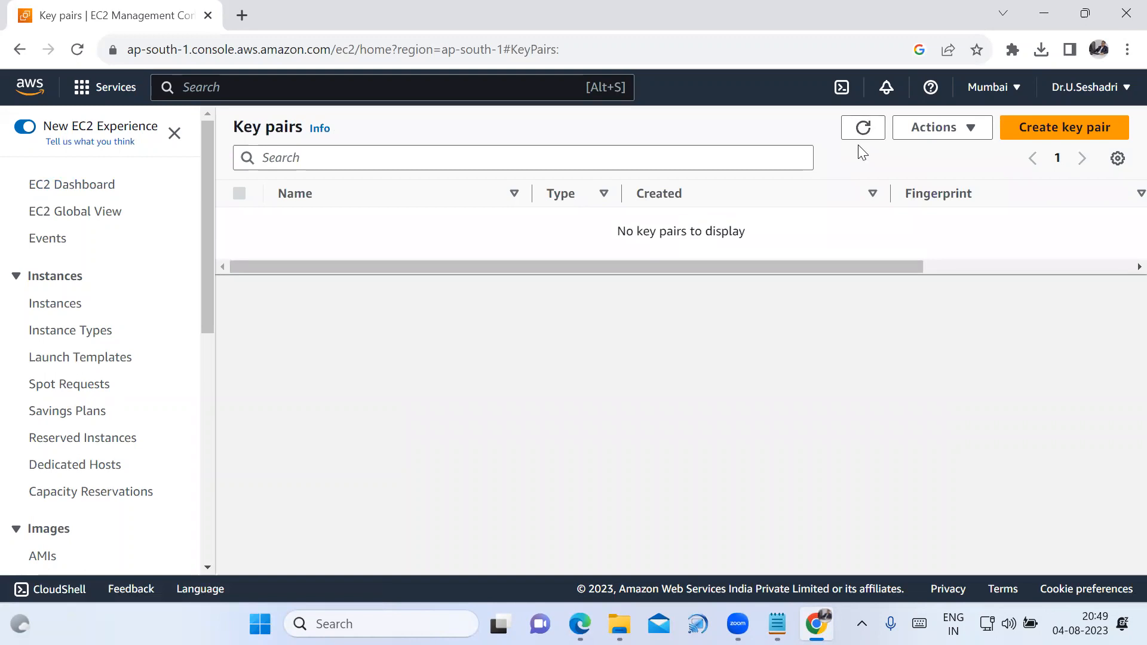
Return to the EC2 dashboard, refresh its resources and open the security groups list.
{"action": "left_click", "coordinate": [89, 187]}
{"action": "left_click", "coordinate": [765, 153]}
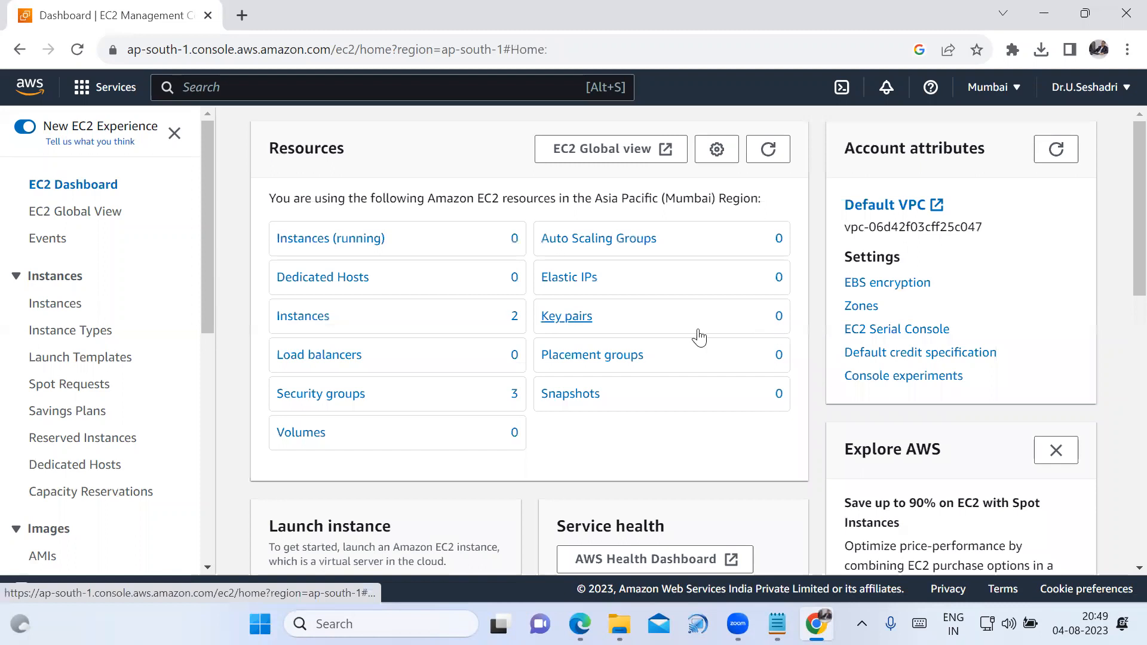
{"action": "left_click", "coordinate": [343, 408]}
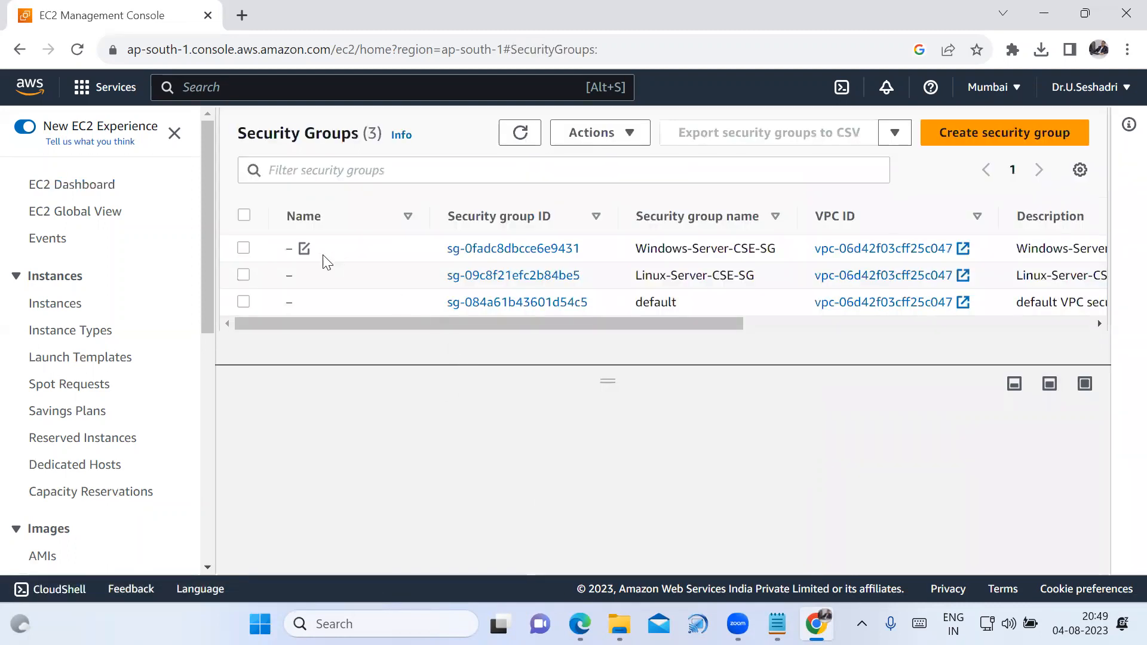
Delete the security groups Windows-Server-CSE-SG and Linux-Server-CSE-SG together with the confirmation "delete", and dismiss the notification.
{"action": "left_click", "coordinate": [244, 250]}
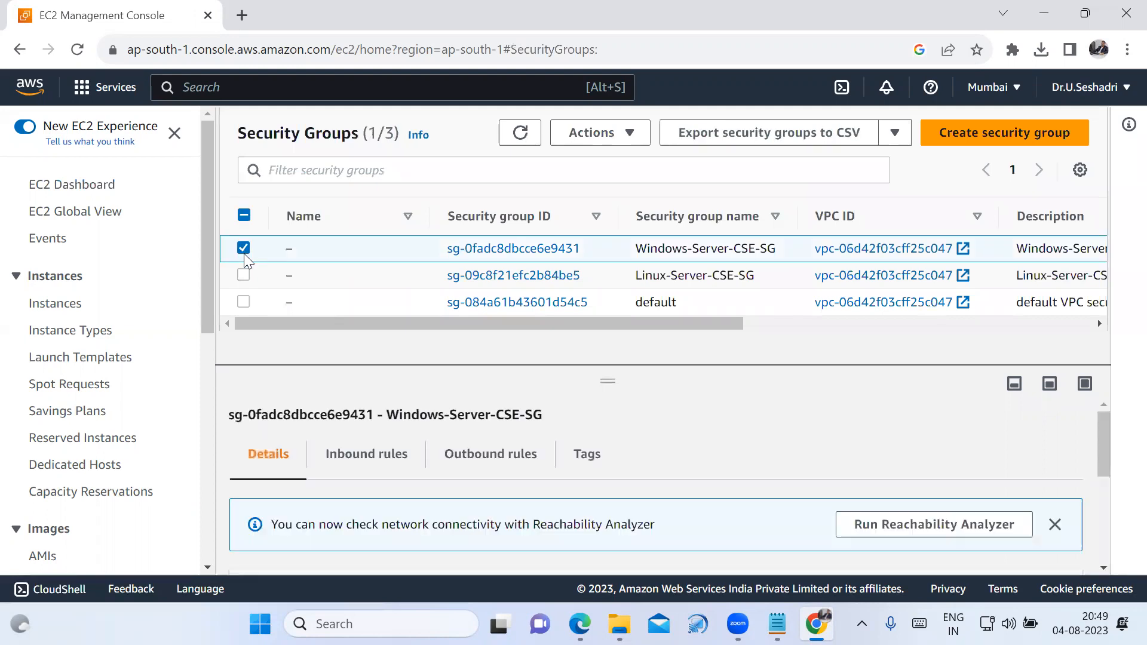
{"action": "left_click", "coordinate": [243, 275]}
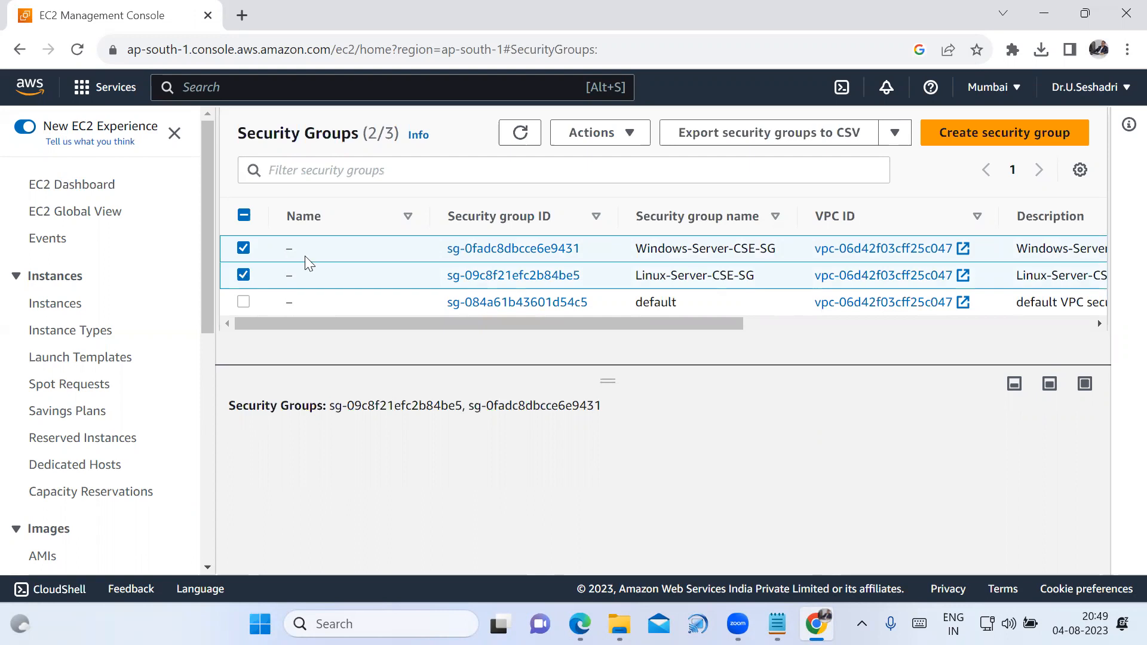
{"action": "left_click", "coordinate": [630, 138]}
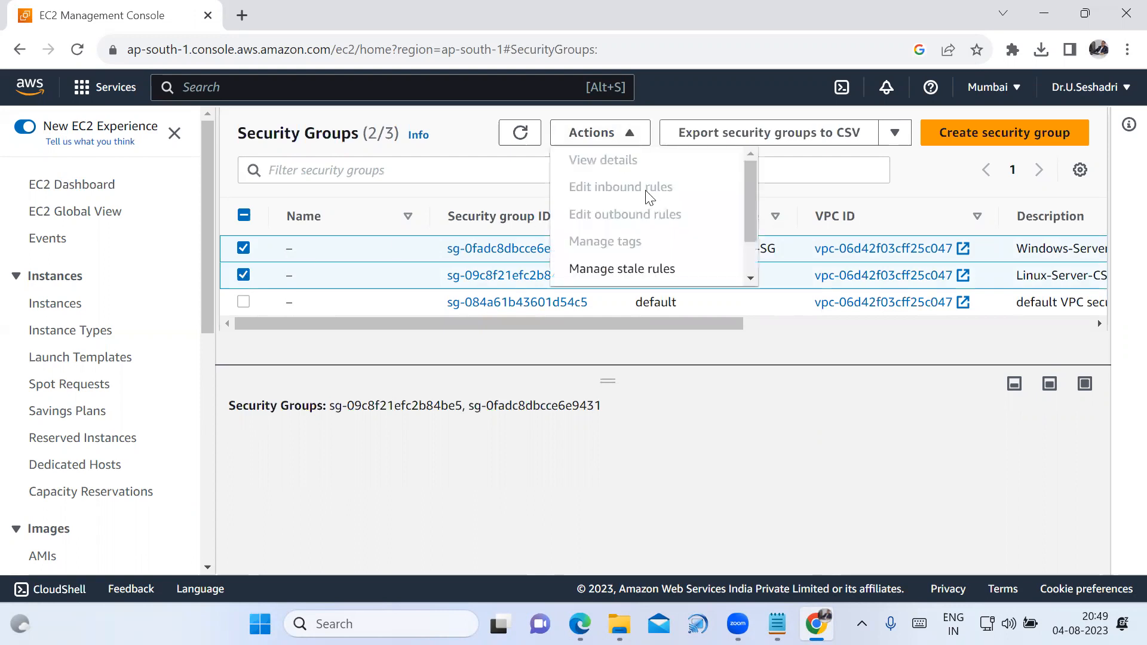
{"action": "scroll", "coordinate": [651, 206], "scroll_direction": "down", "scroll_amount": 2}
{"action": "left_click", "coordinate": [639, 276]}
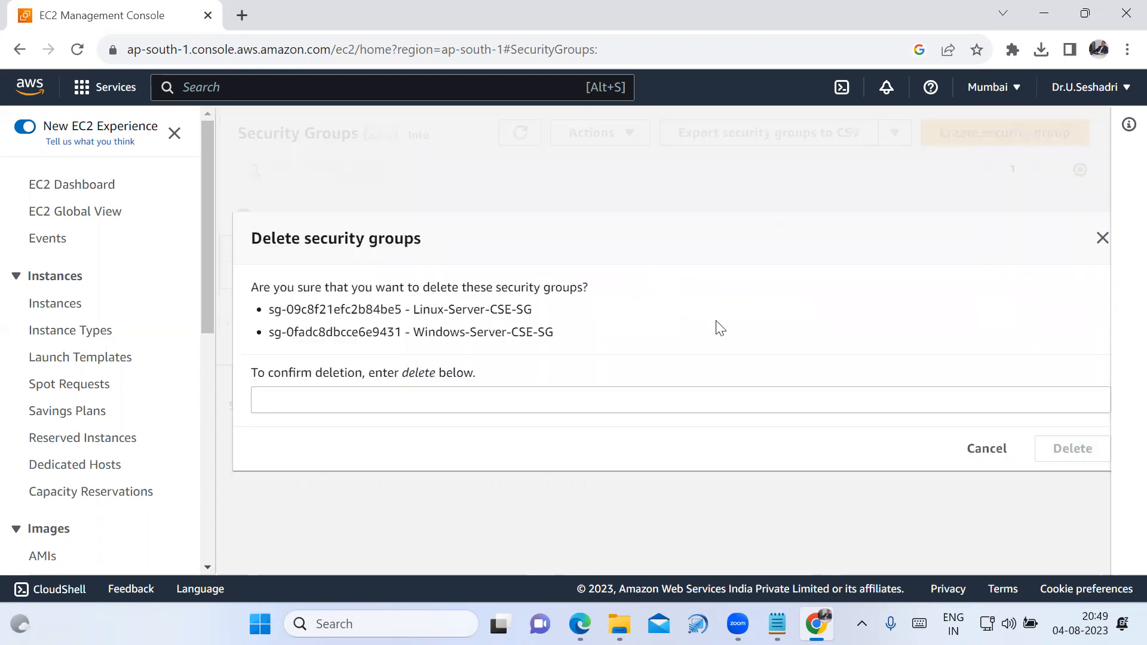
{"action": "left_click", "coordinate": [618, 397]}
{"action": "type", "text": "delete"}
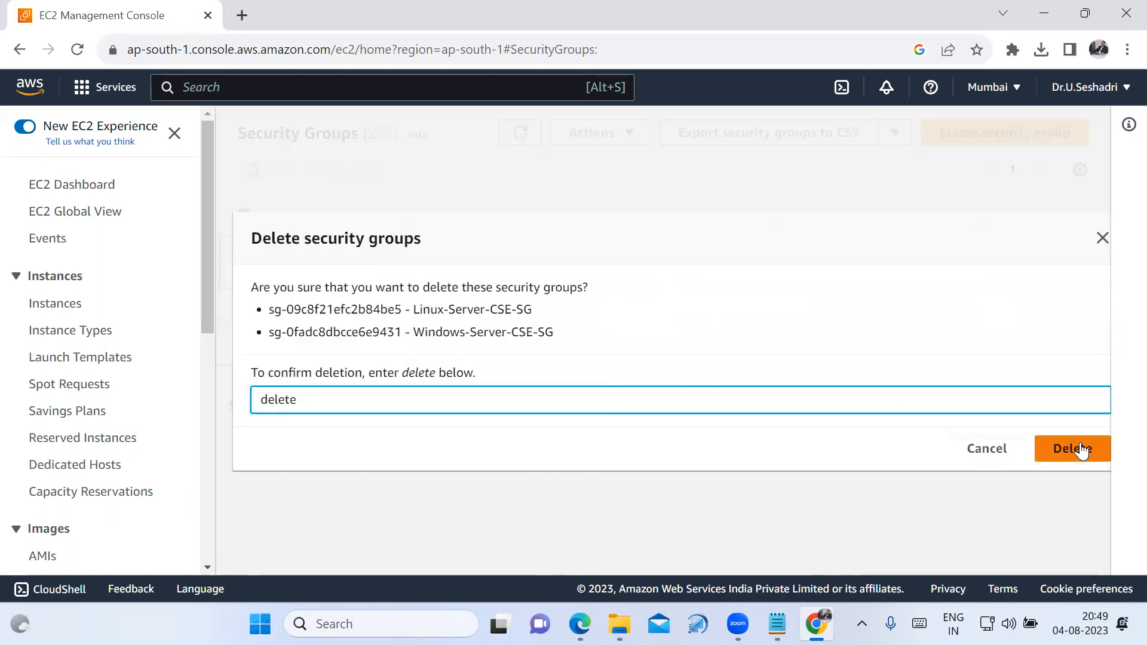
{"action": "left_click", "coordinate": [1081, 448]}
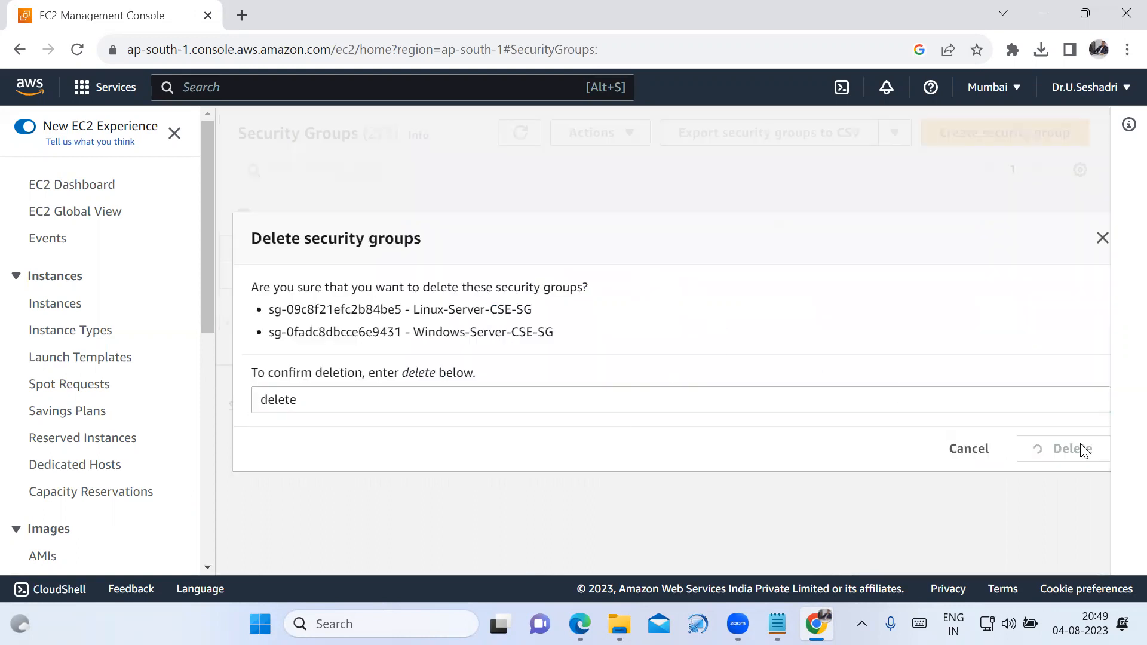
{"action": "left_click", "coordinate": [1096, 131]}
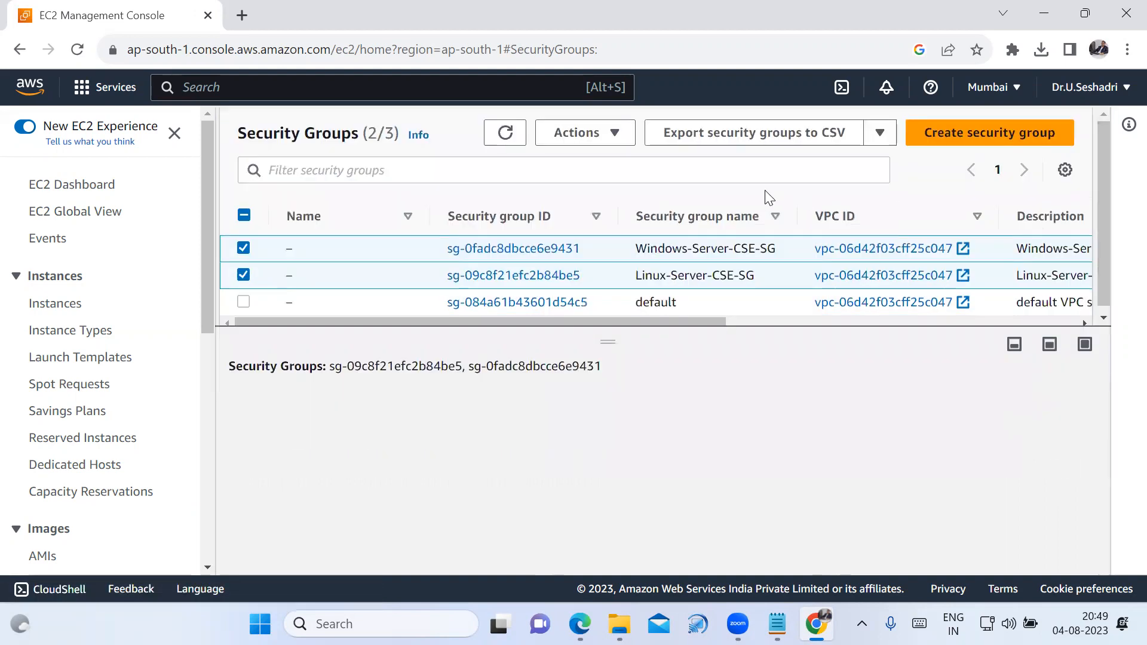
Refresh the security group list, and check the cleanup in the refreshed resource overview on the EC2 dashboard.
{"action": "left_click", "coordinate": [517, 140]}
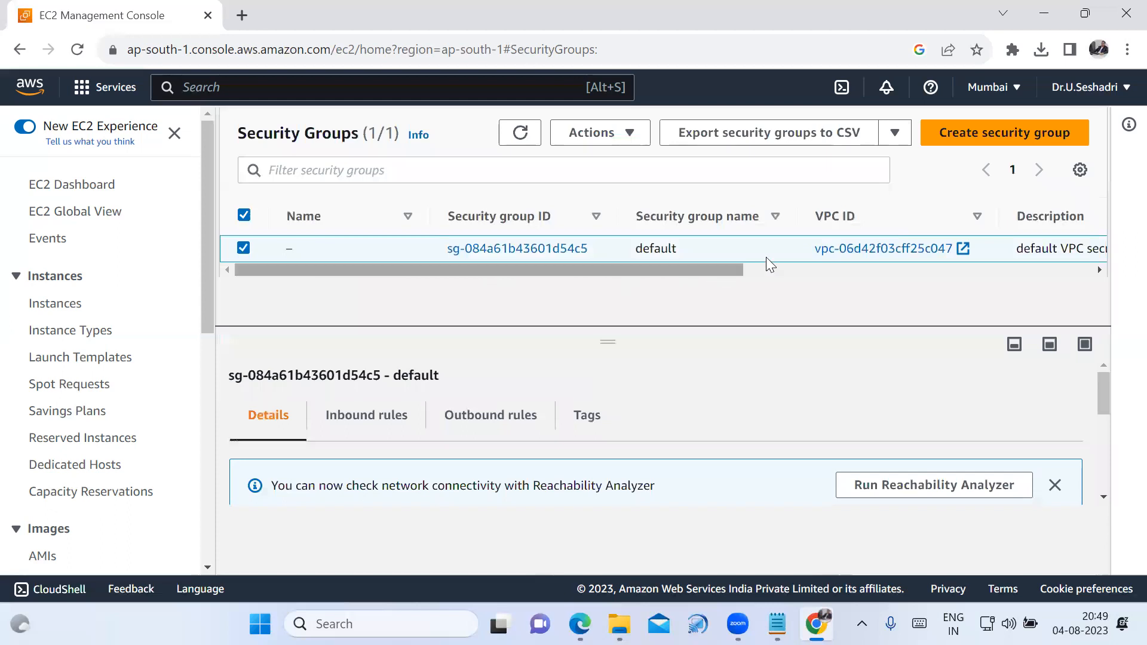
{"action": "left_click", "coordinate": [72, 187]}
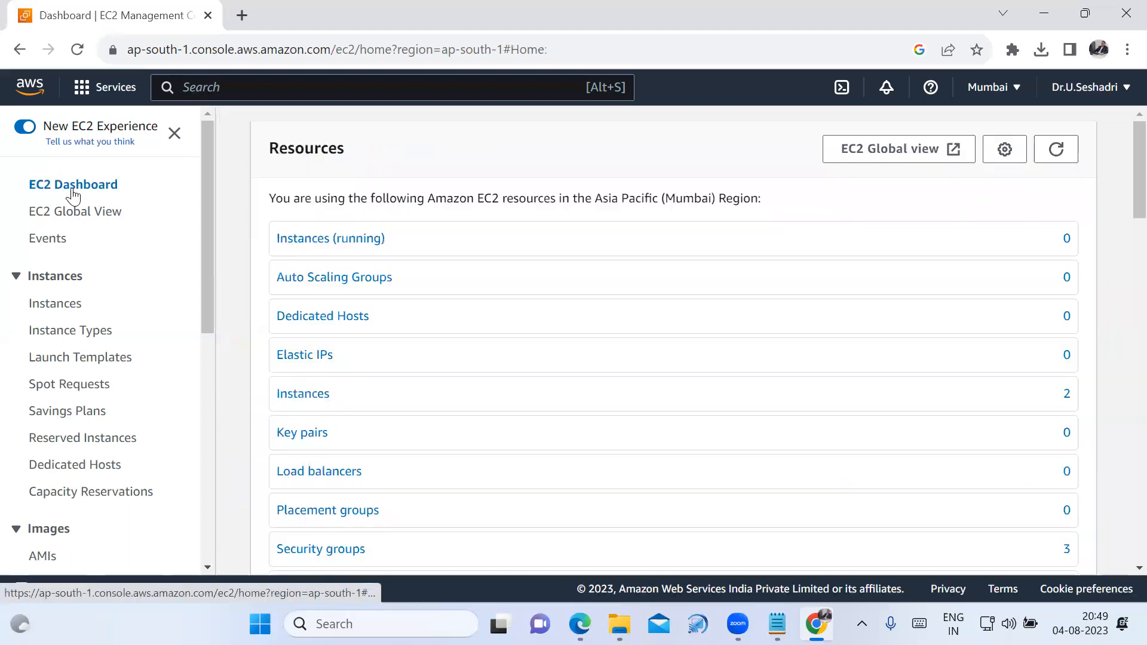
{"action": "left_click", "coordinate": [768, 149]}
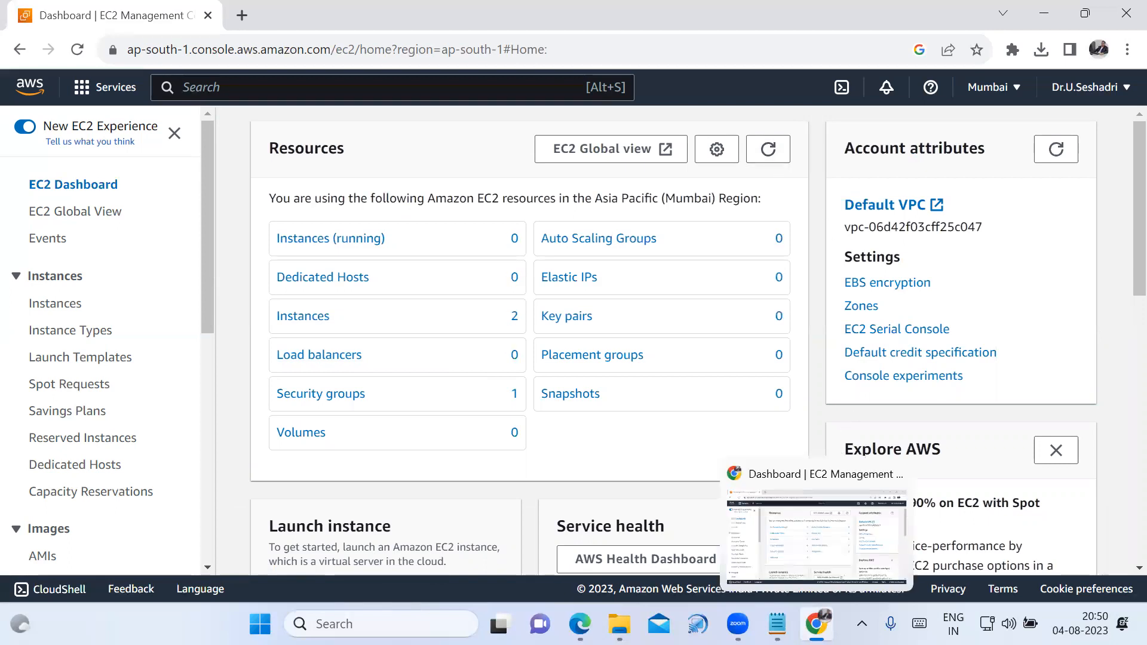
Switch to the Notepad notes, highlight the heading about transferring files to servers, and return to the EC2 dashboard in Chrome.
{"action": "left_click", "coordinate": [777, 624]}
{"action": "left_click", "coordinate": [359, 204]}
{"action": "scroll", "coordinate": [334, 281], "scroll_direction": "up", "scroll_amount": 2}
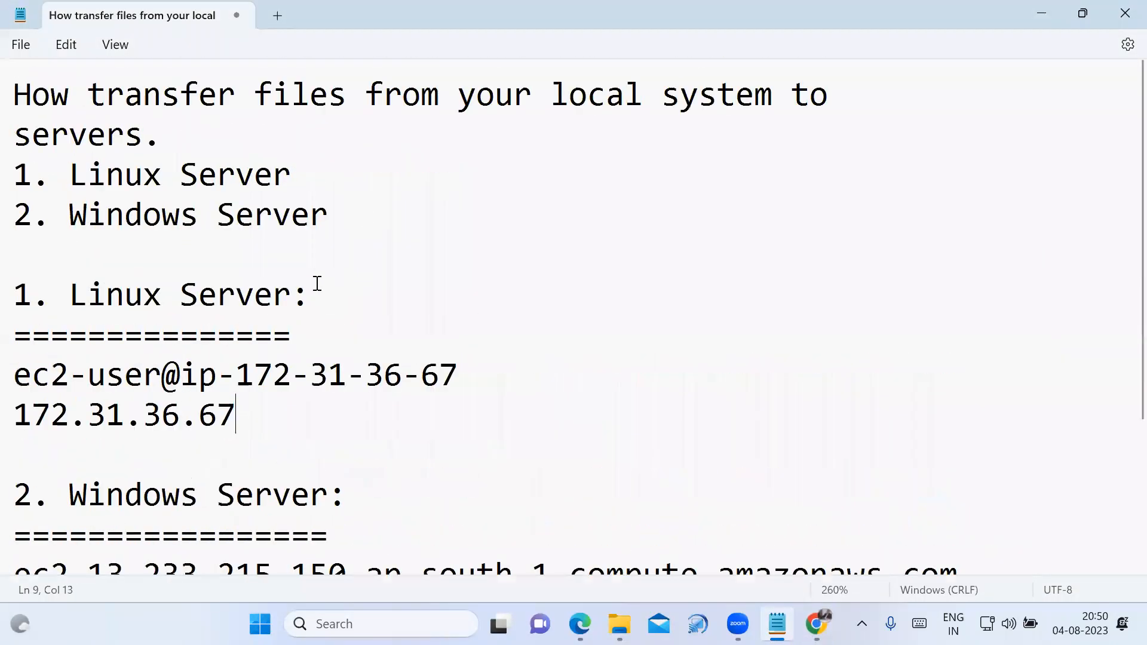
{"action": "left_click_drag", "start_coordinate": [15, 90], "coordinate": [583, 117]}
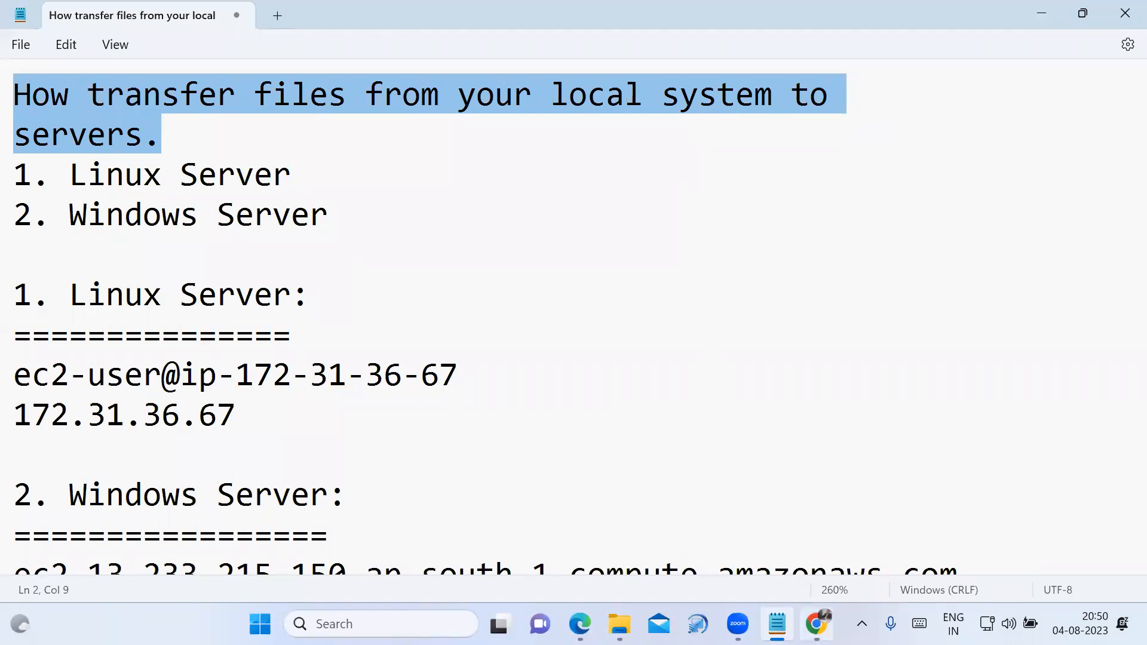
{"action": "mouse_move", "coordinate": [812, 615]}
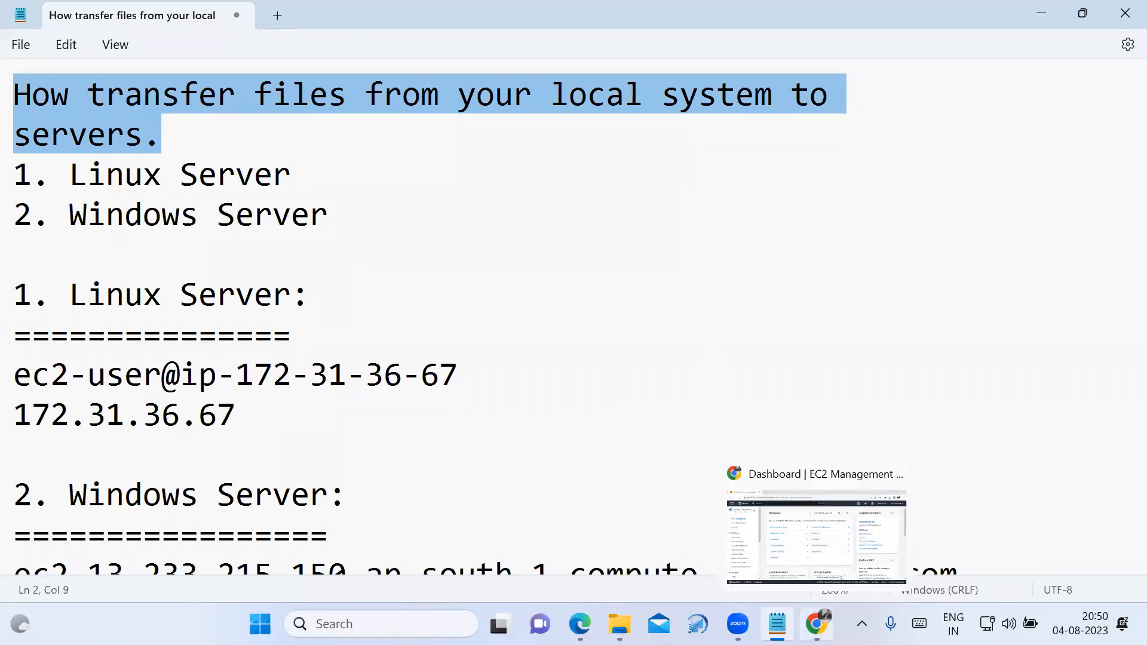
{"action": "left_click", "coordinate": [798, 546]}
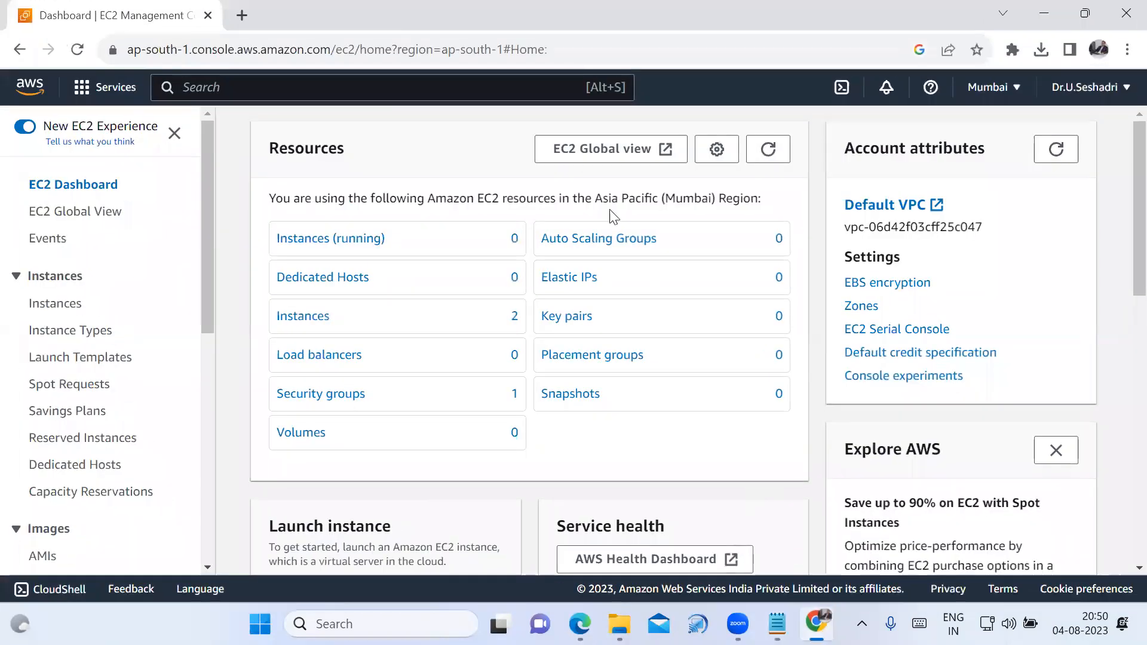
{"action": "left_click", "coordinate": [534, 103]}
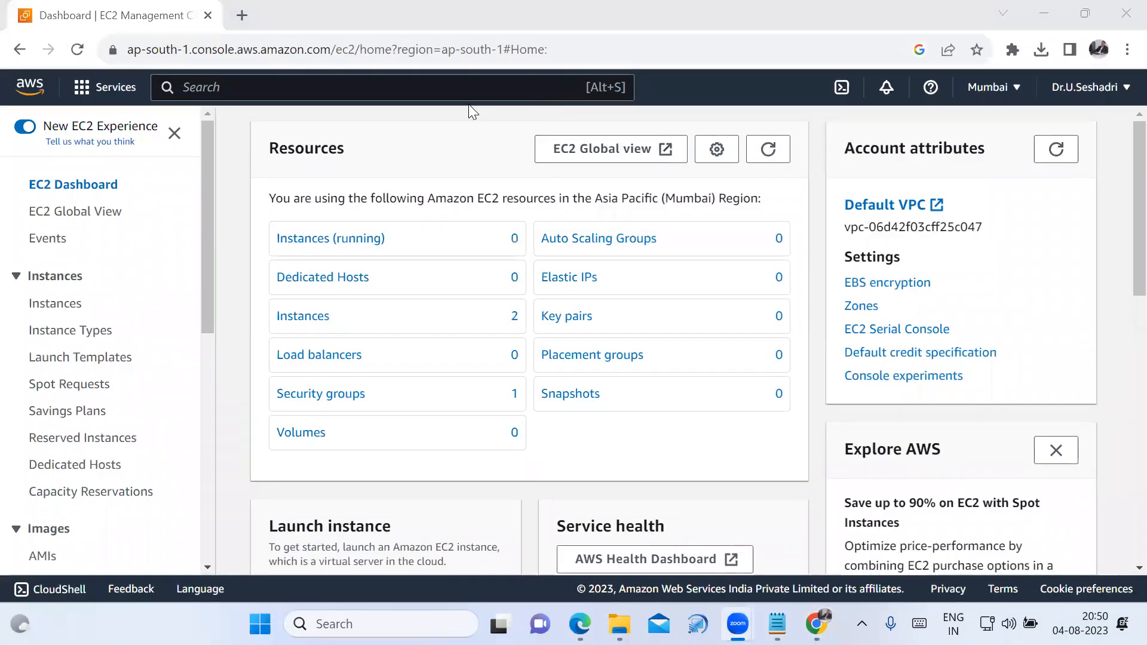